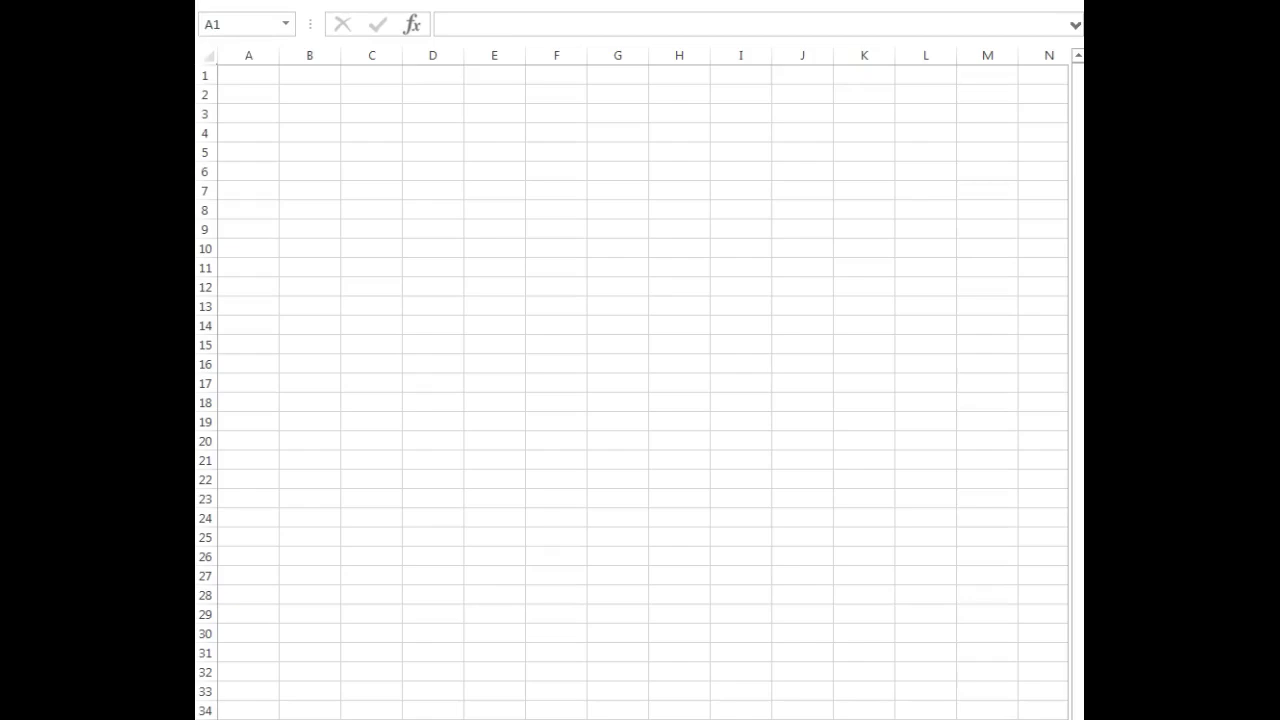
# - Enter the label "1 helper" in A1 with $10000 in B1
pyautogui.click(257, 70)
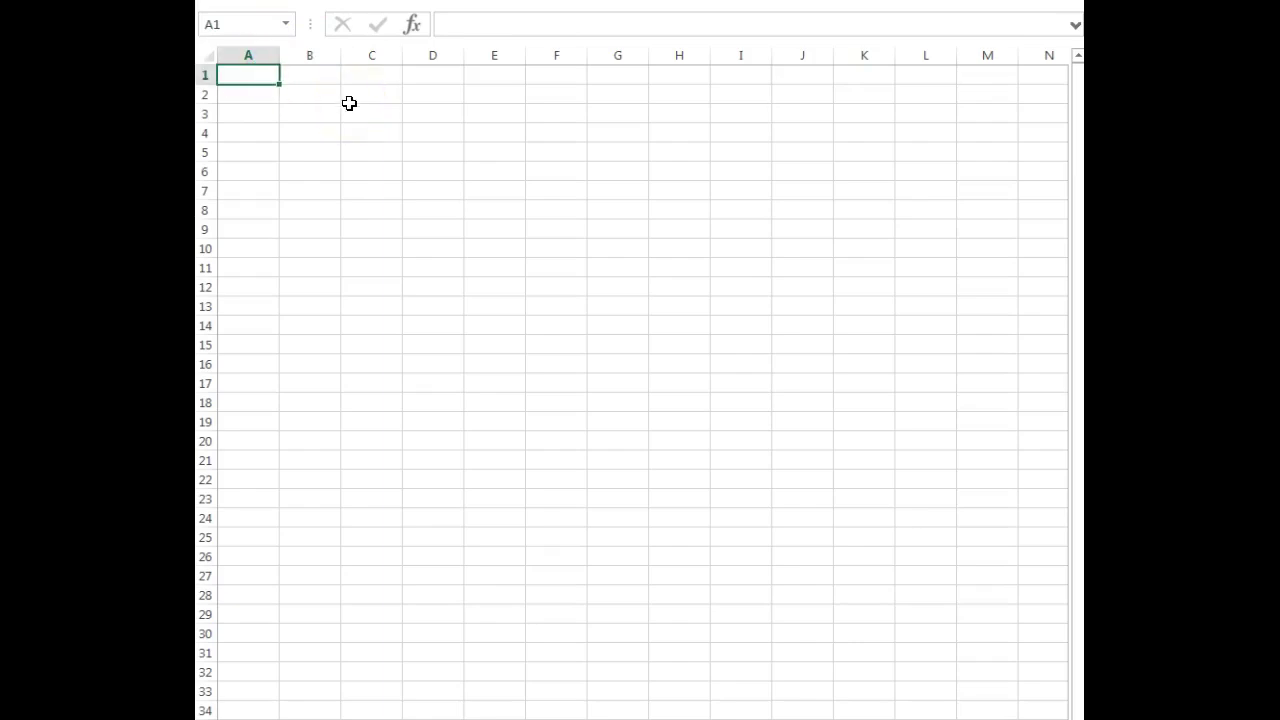
pyautogui.write('1 helper')
pyautogui.press('Tab')
pyautogui.write('$10000')
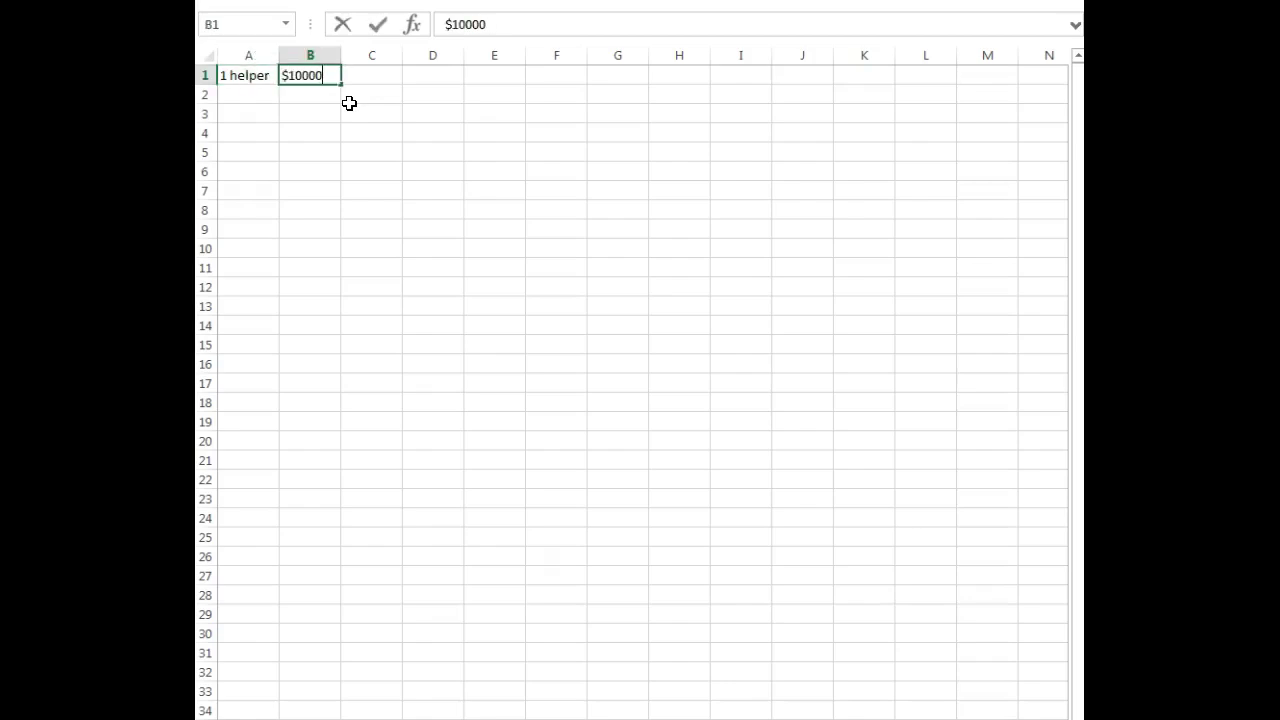
pyautogui.press('Return')
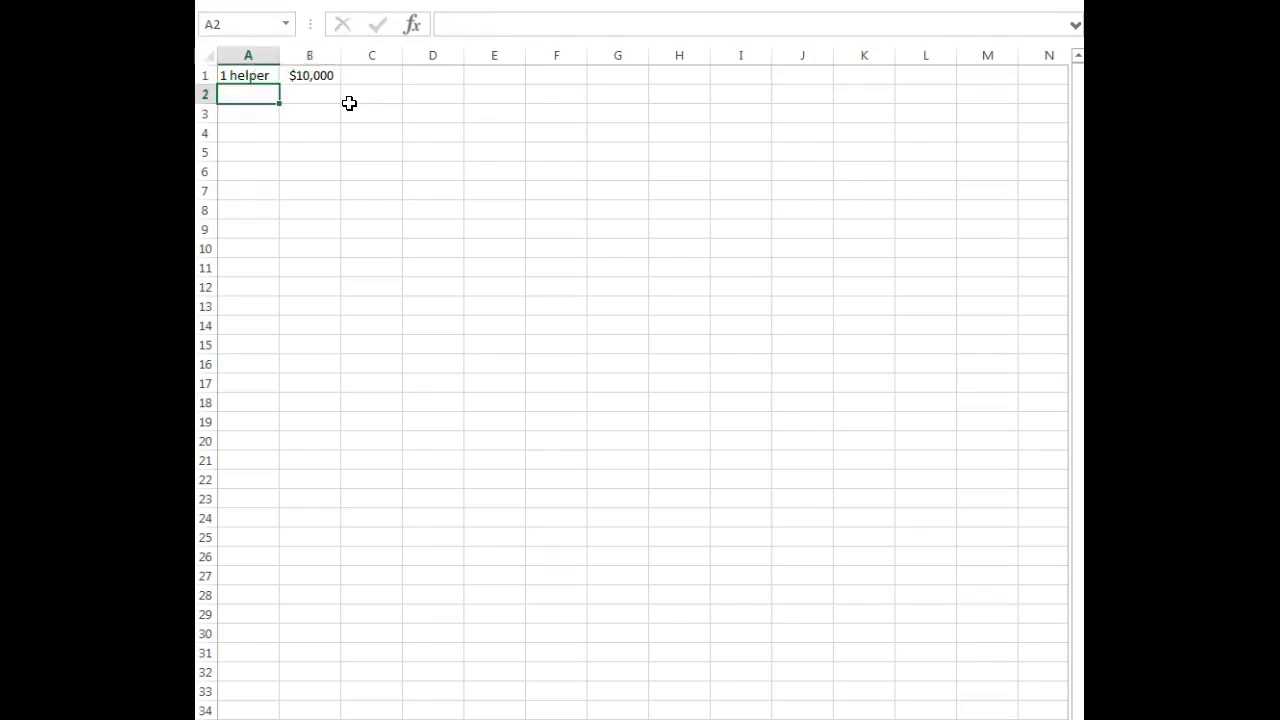
# - Add "Annual Rent" with $4,000 in row 2 and fit column A's width to its contents
pyautogui.write('Annual Rent')
pyautogui.press('Tab')
pyautogui.write('$4,000')
pyautogui.press('Return')
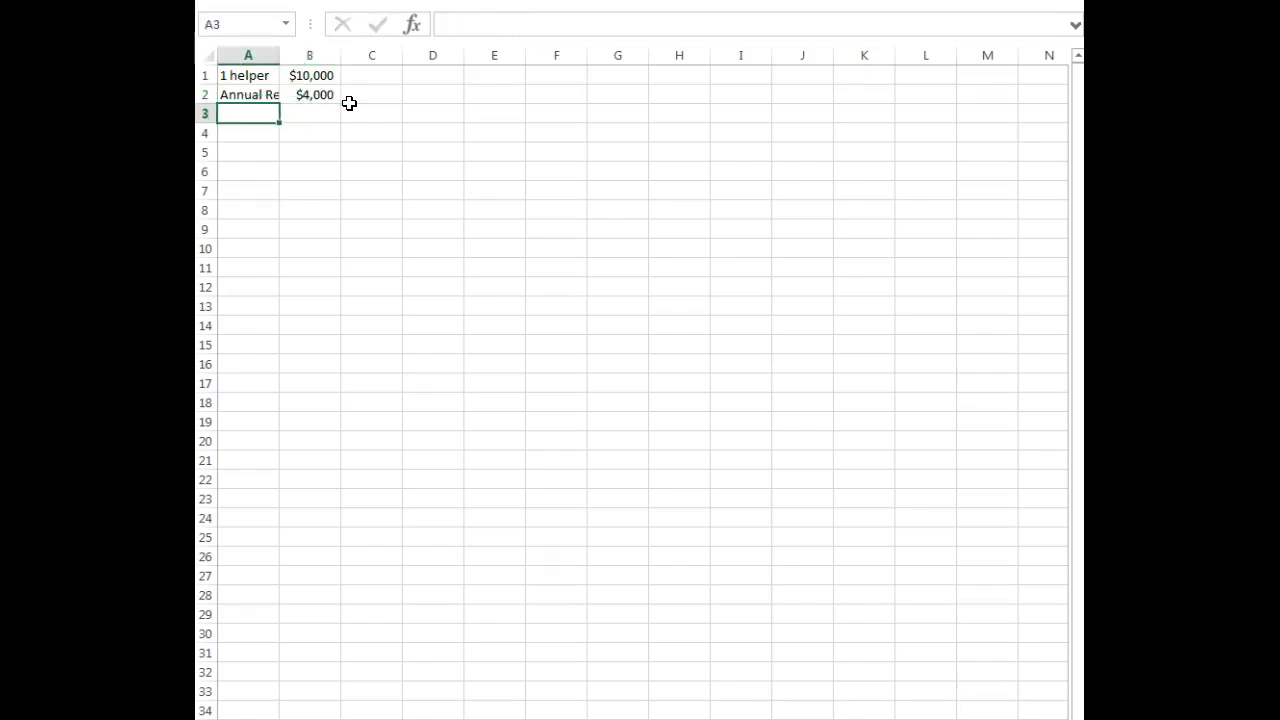
pyautogui.doubleClick(279, 52)
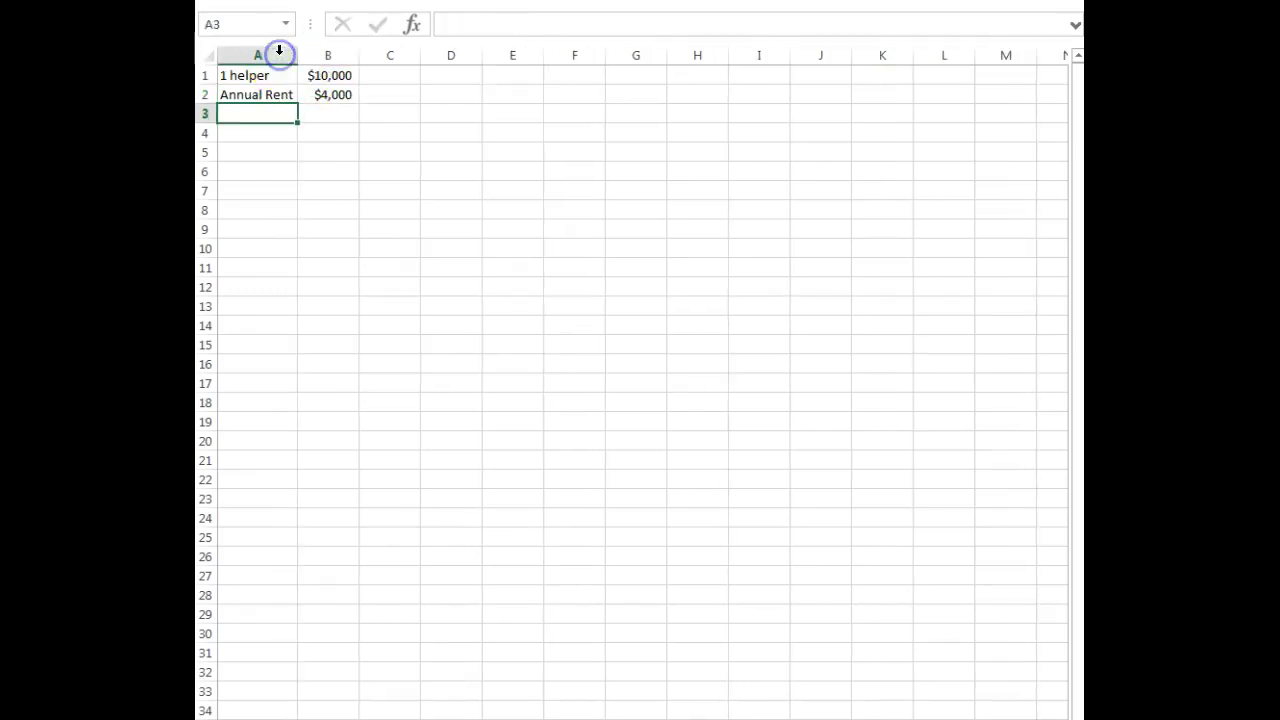
# - Add "Materials" with $16,000 in row 3 and "Capital" with $40,000 in row 4
pyautogui.click(272, 115)
pyautogui.write('Material')
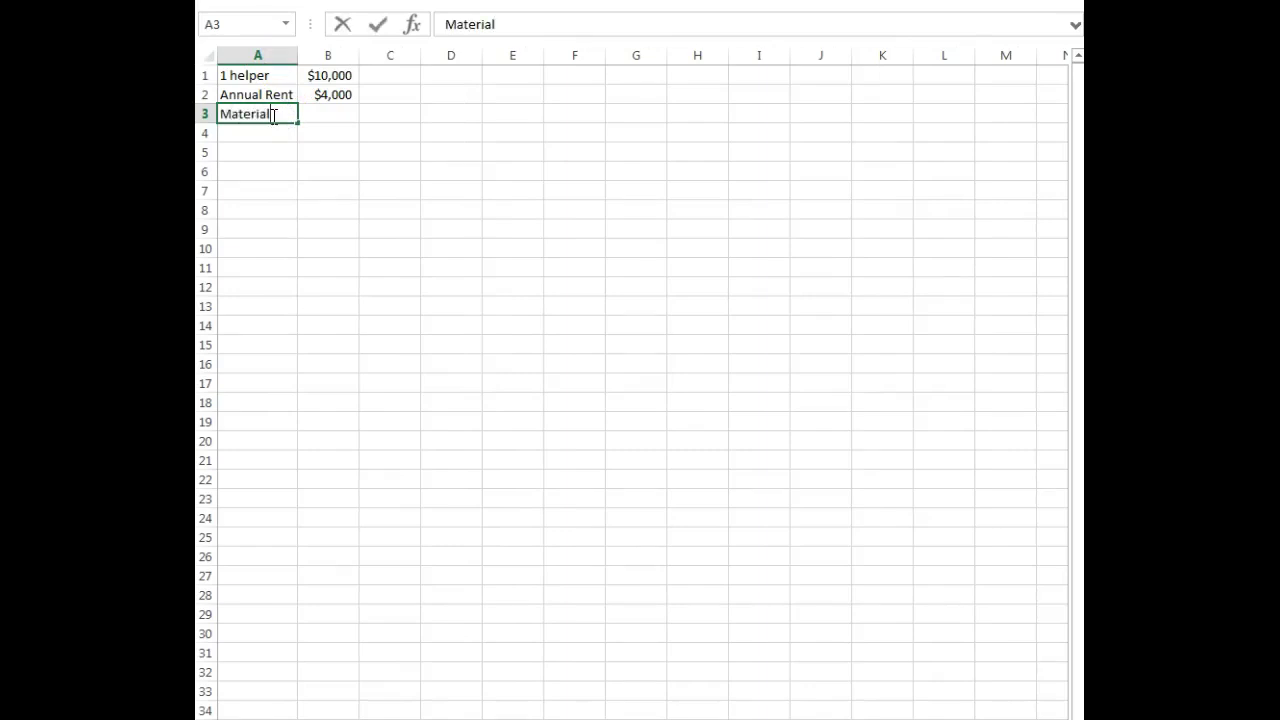
pyautogui.press('Tab')
pyautogui.write('$16000')
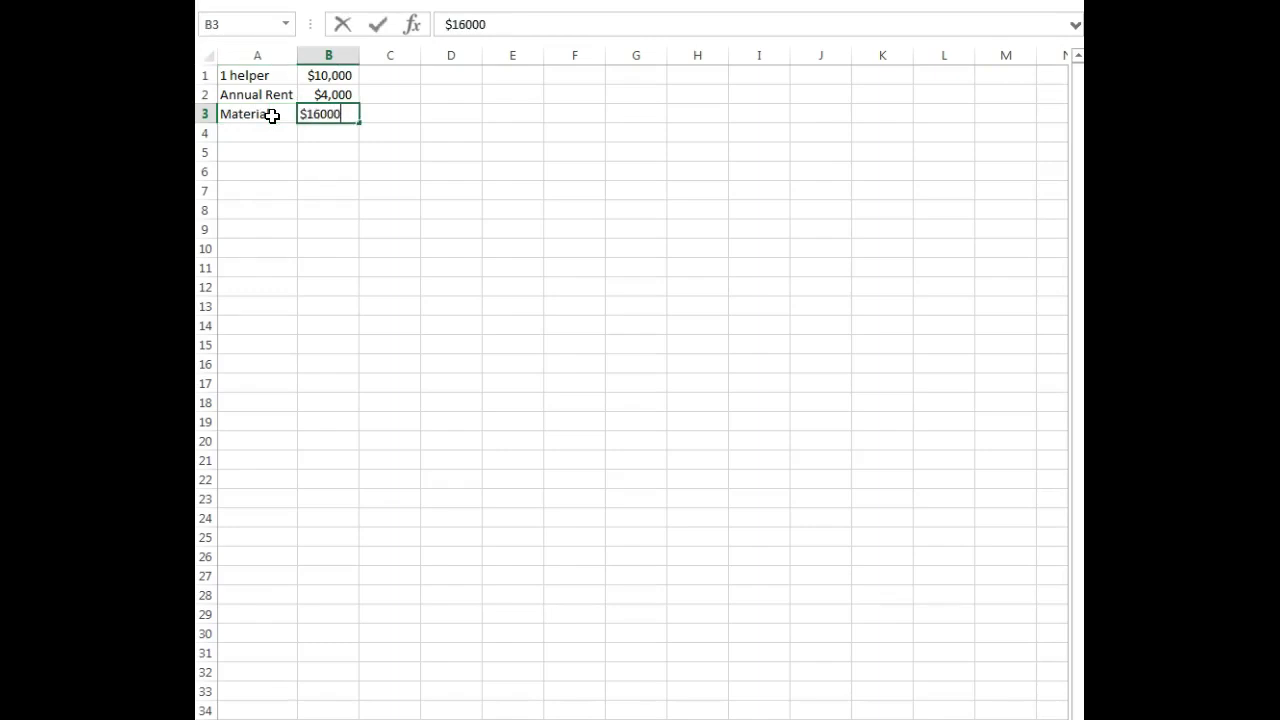
pyautogui.press('Return')
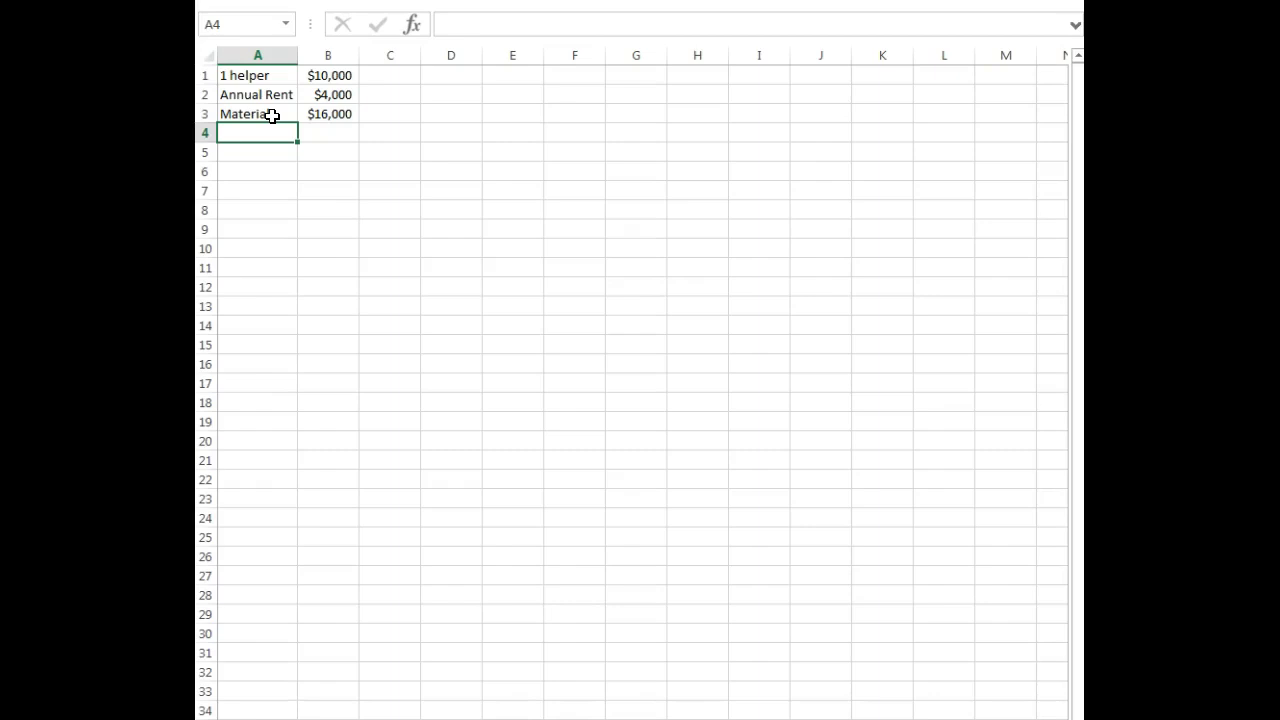
pyautogui.write('Capital')
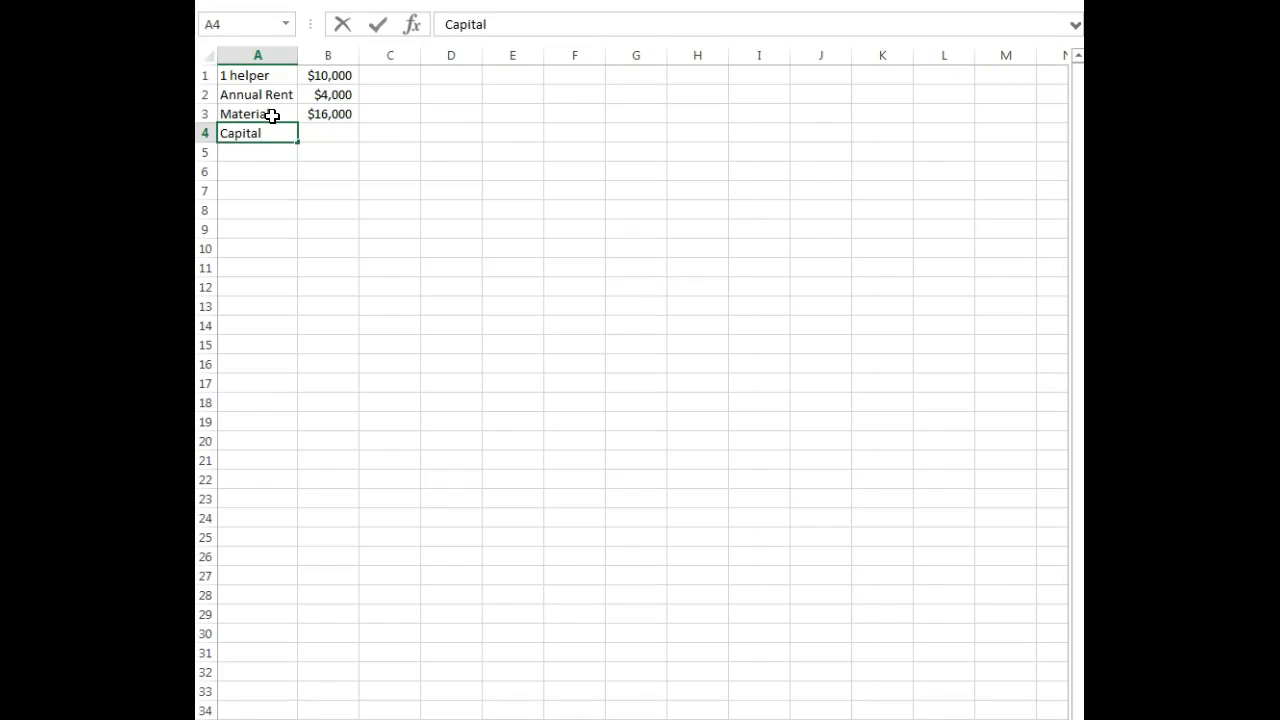
pyautogui.press('Tab')
pyautogui.write('40000')
pyautogui.press('Return')
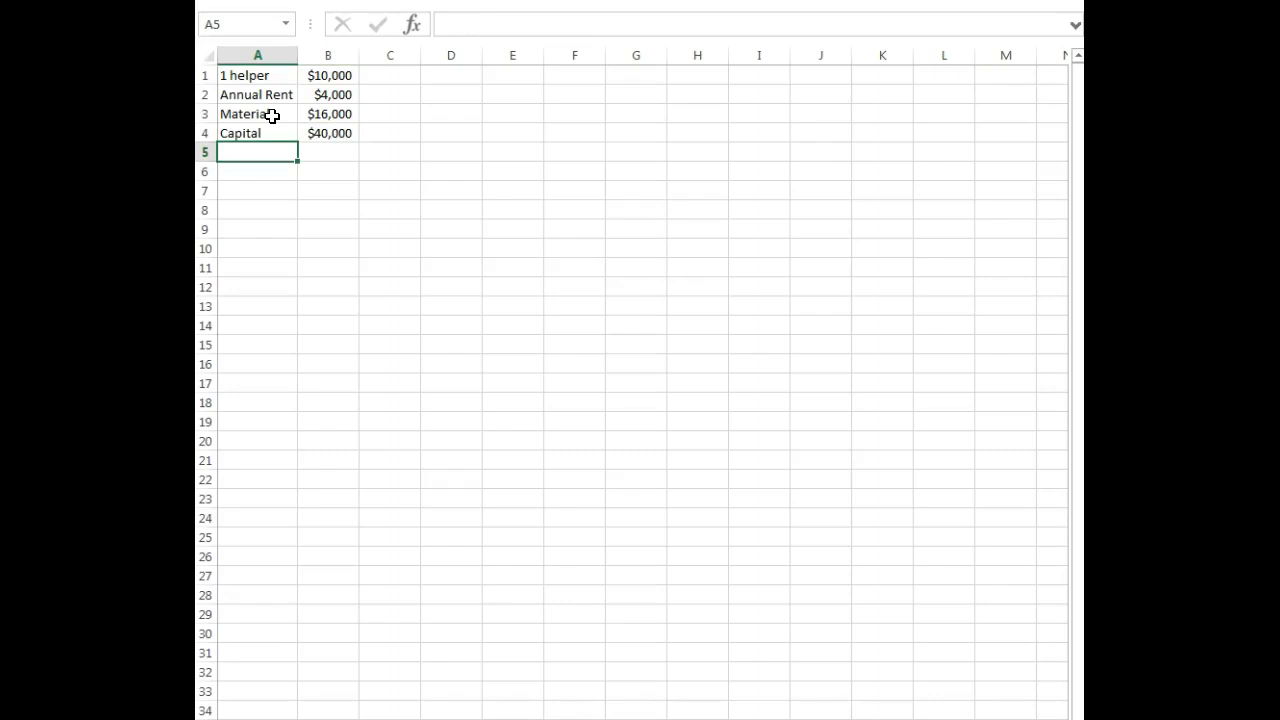
# - Add "Alt. Invest" with $4,000 in row 5 and "Alt. Job" with $18,000 in row 6
pyautogui.write('Alt. Invest')
pyautogui.press('Tab')
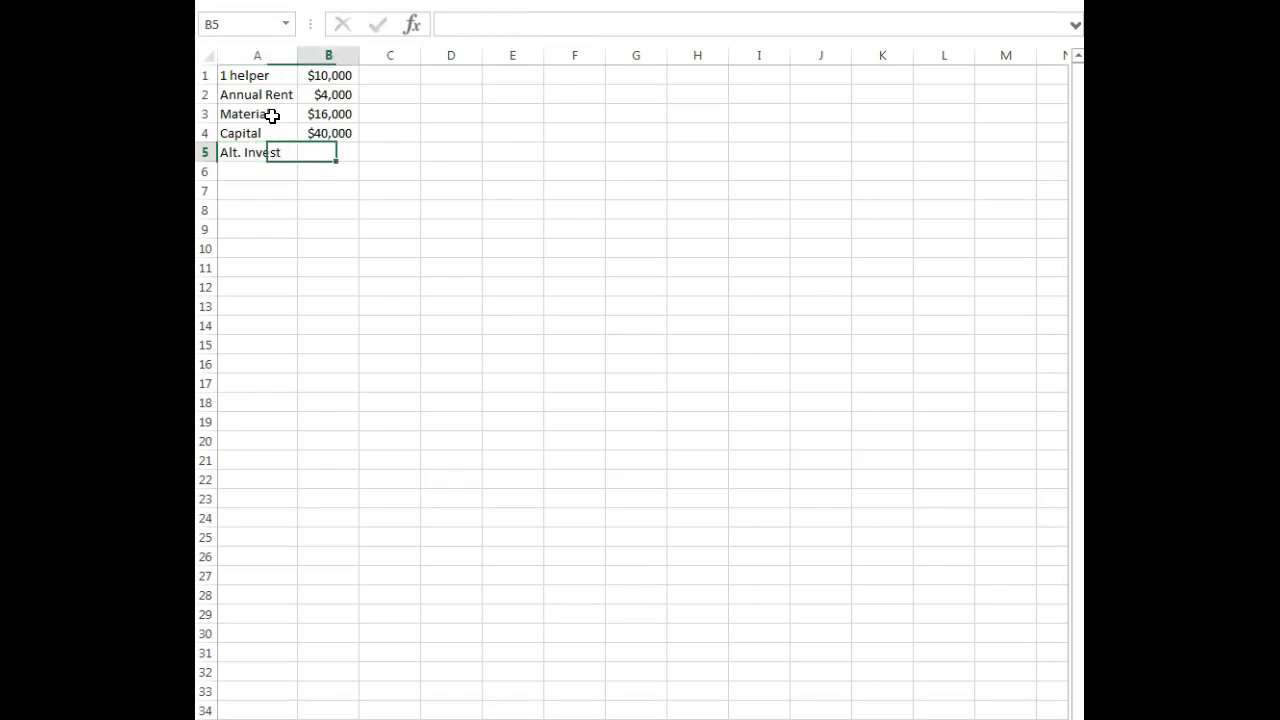
pyautogui.write('4000')
pyautogui.press('Return')
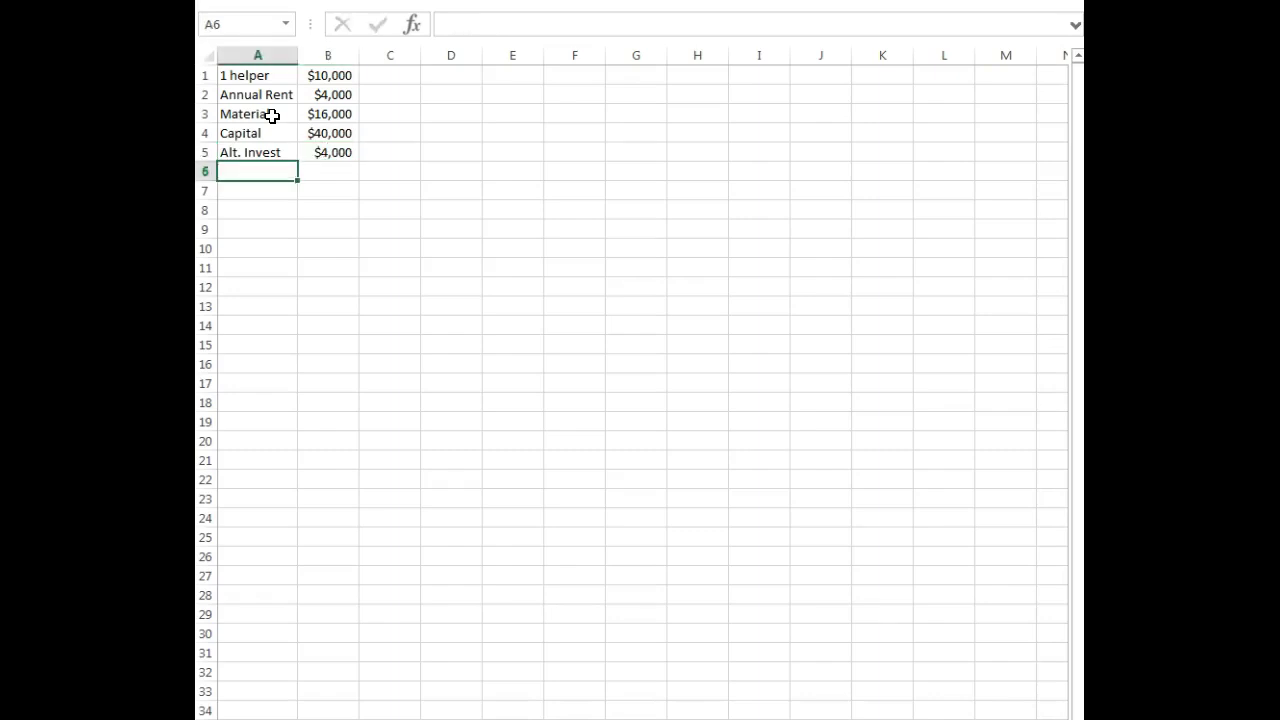
pyautogui.write('Alt. ')
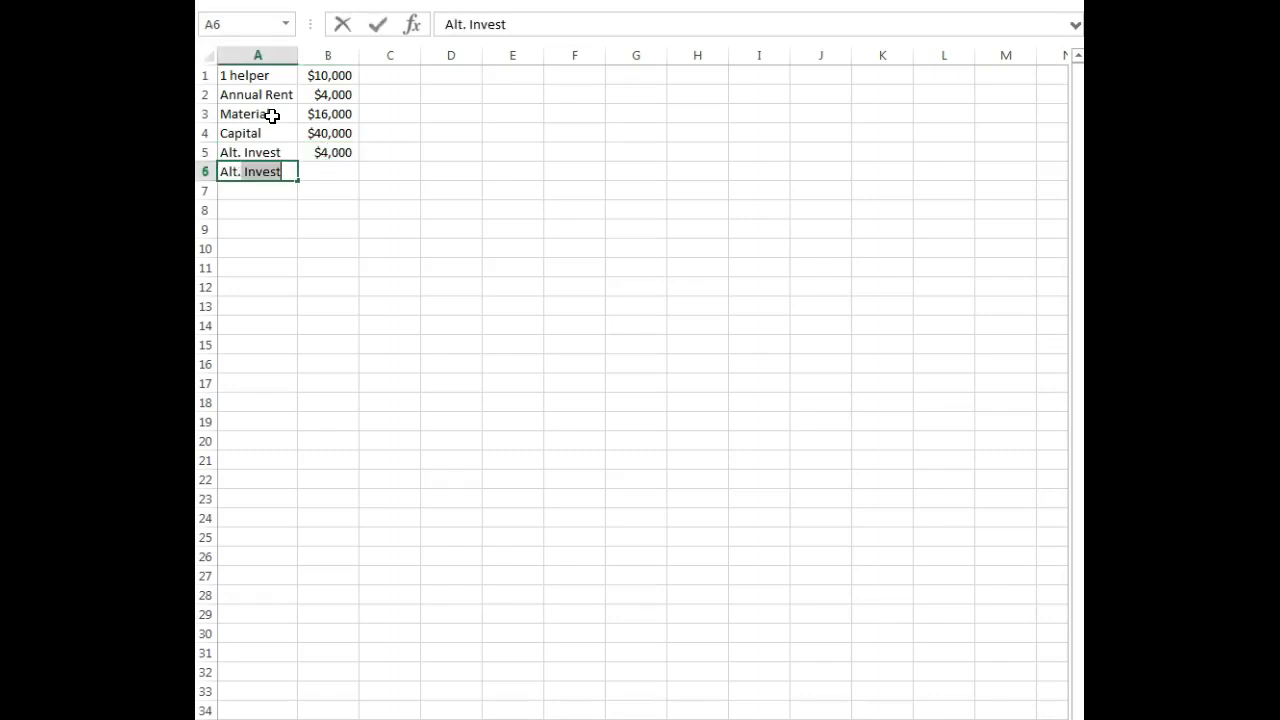
pyautogui.write('Job')
pyautogui.press('Tab')
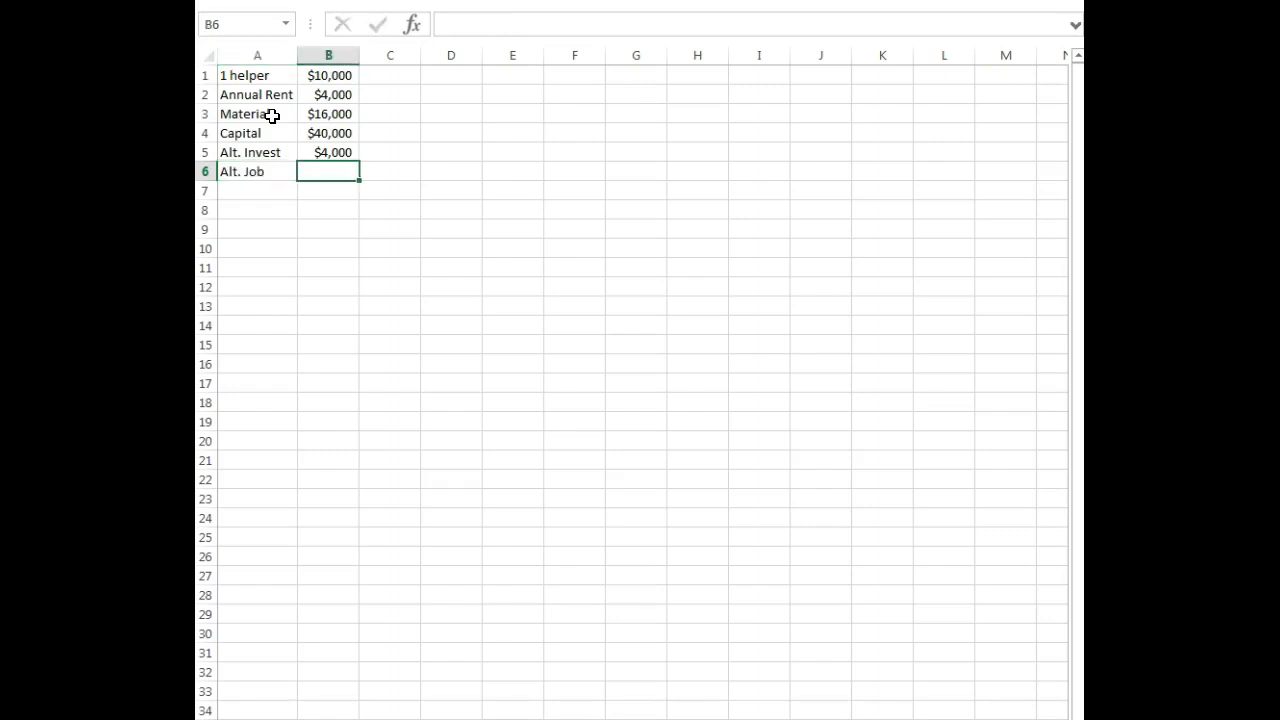
pyautogui.write('18000')
pyautogui.press('Return')
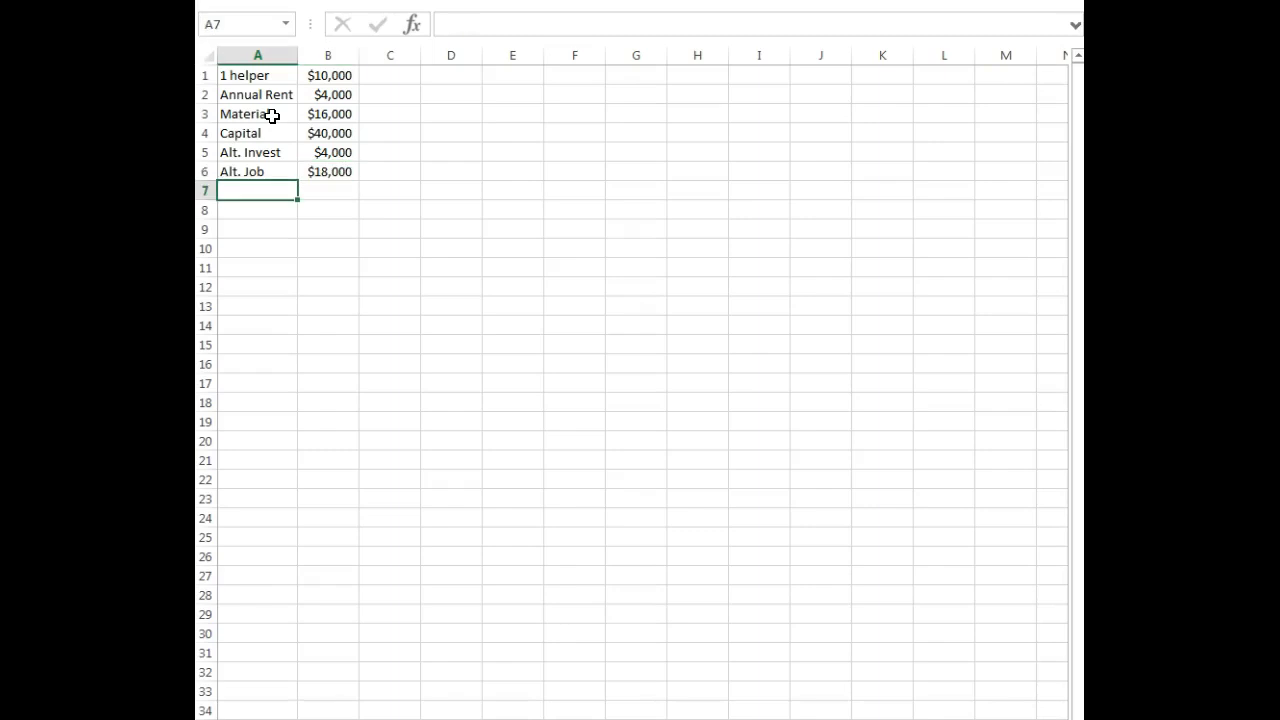
# - Add "Ent. Talent" with $2,000 in row 7, leaving row 8 blank
pyautogui.write('Ent. Talent')
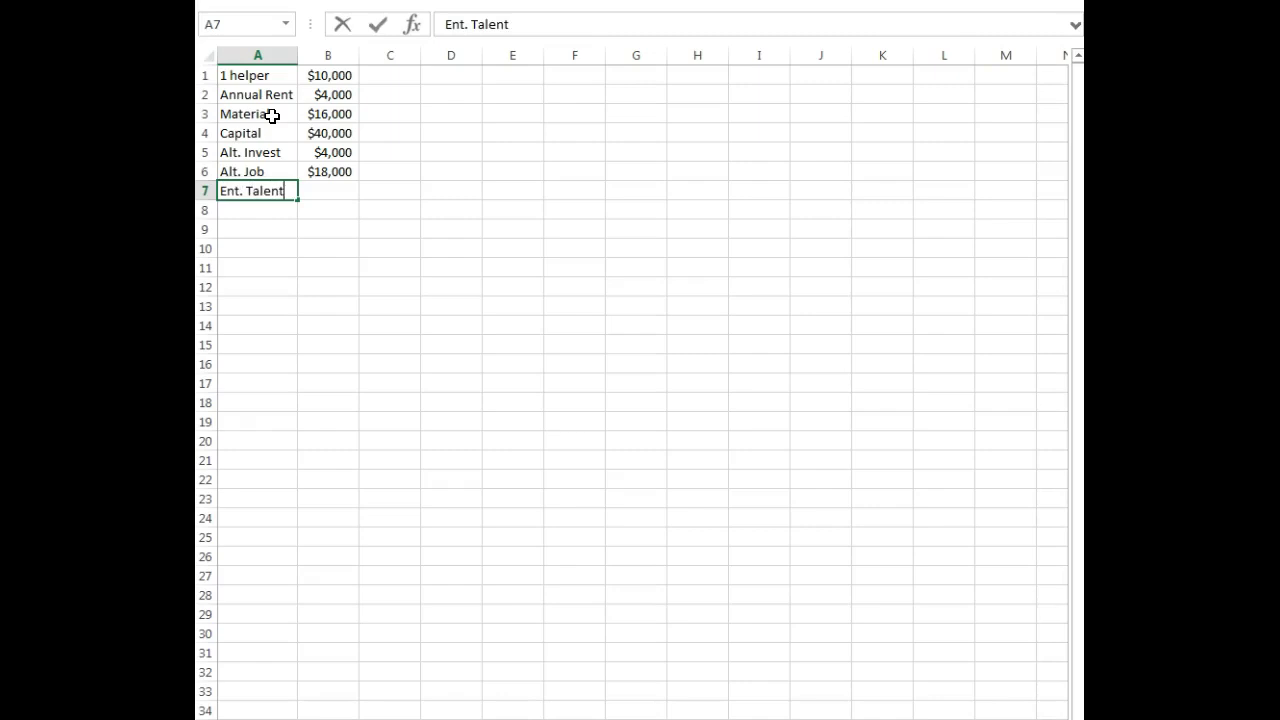
pyautogui.press('Tab')
pyautogui.write('2000')
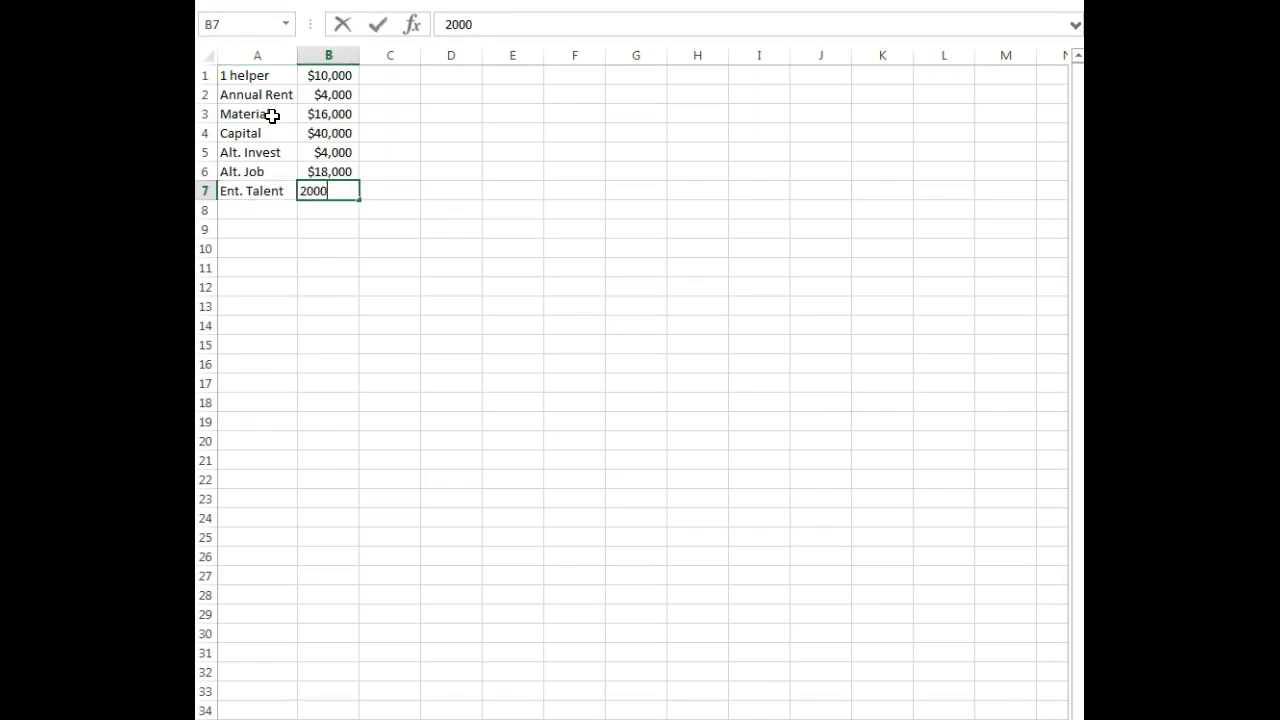
pyautogui.press('Return')
pyautogui.press('Return')
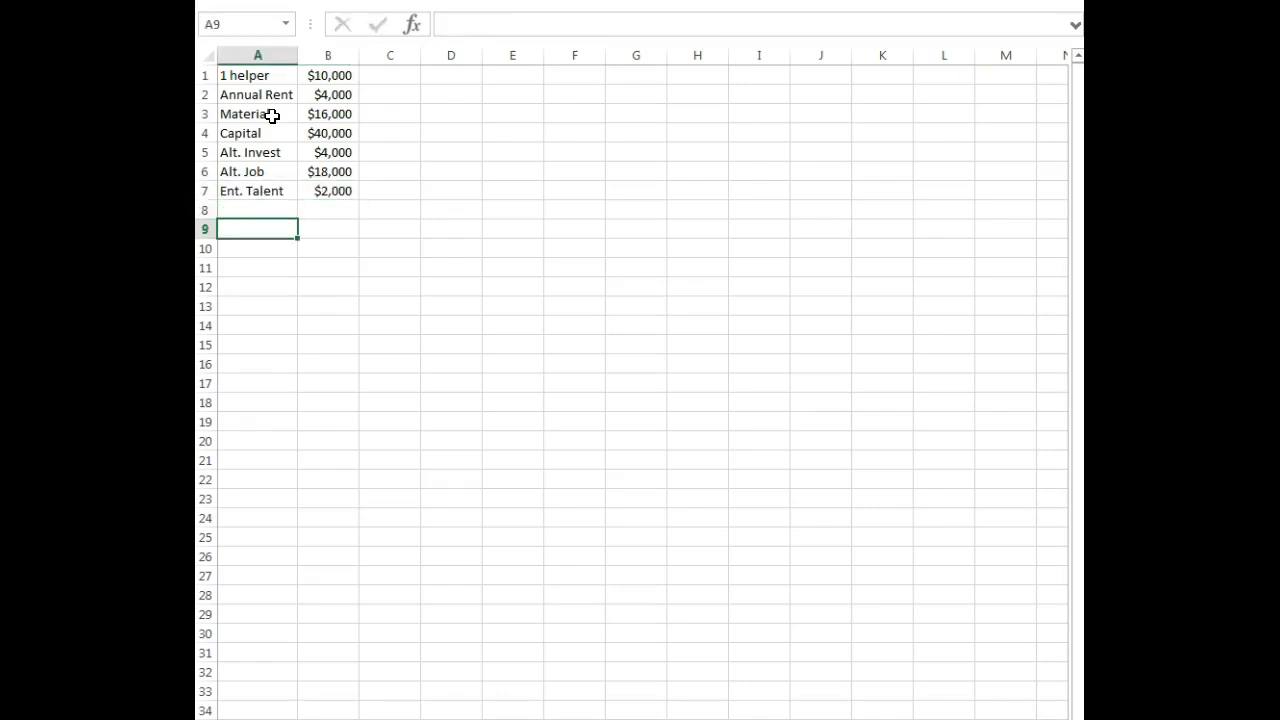
# - Enter "Total Revenue" with $65,000 in row 9 and fit column A's width to the label
pyautogui.write('Total Rev')
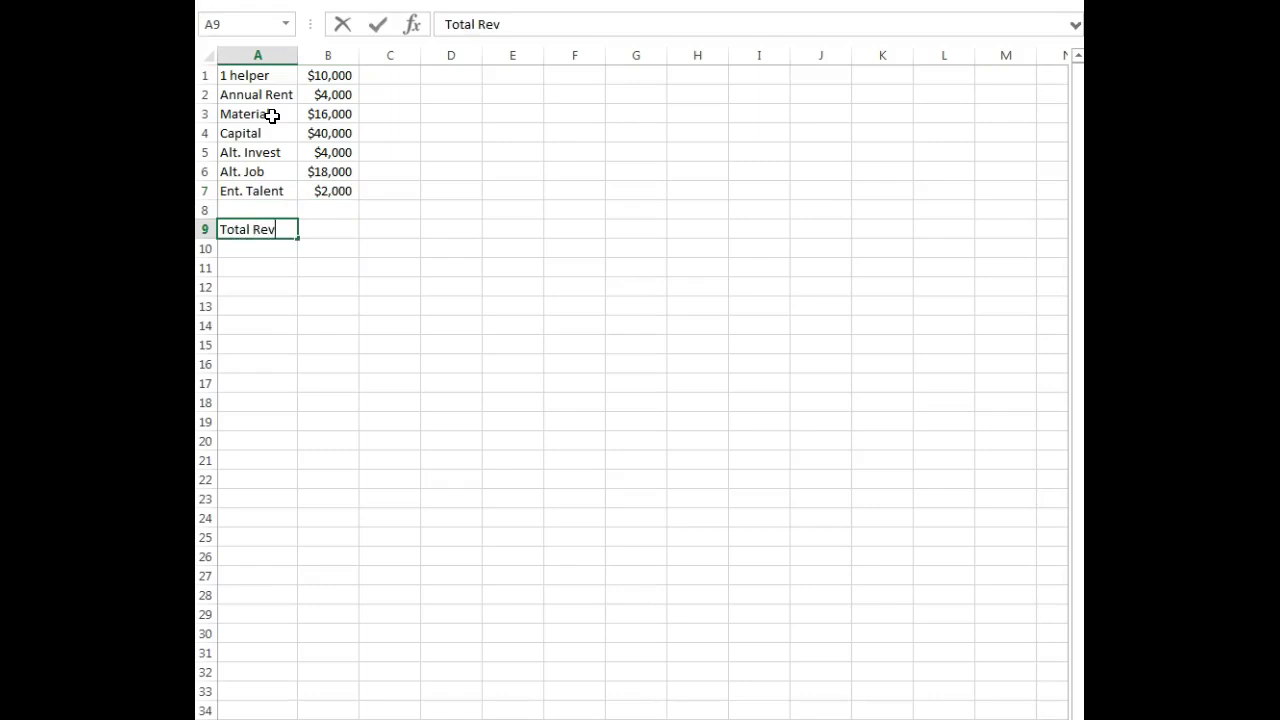
pyautogui.write('enue')
pyautogui.press('Tab')
pyautogui.write('$65000')
pyautogui.press('Return')
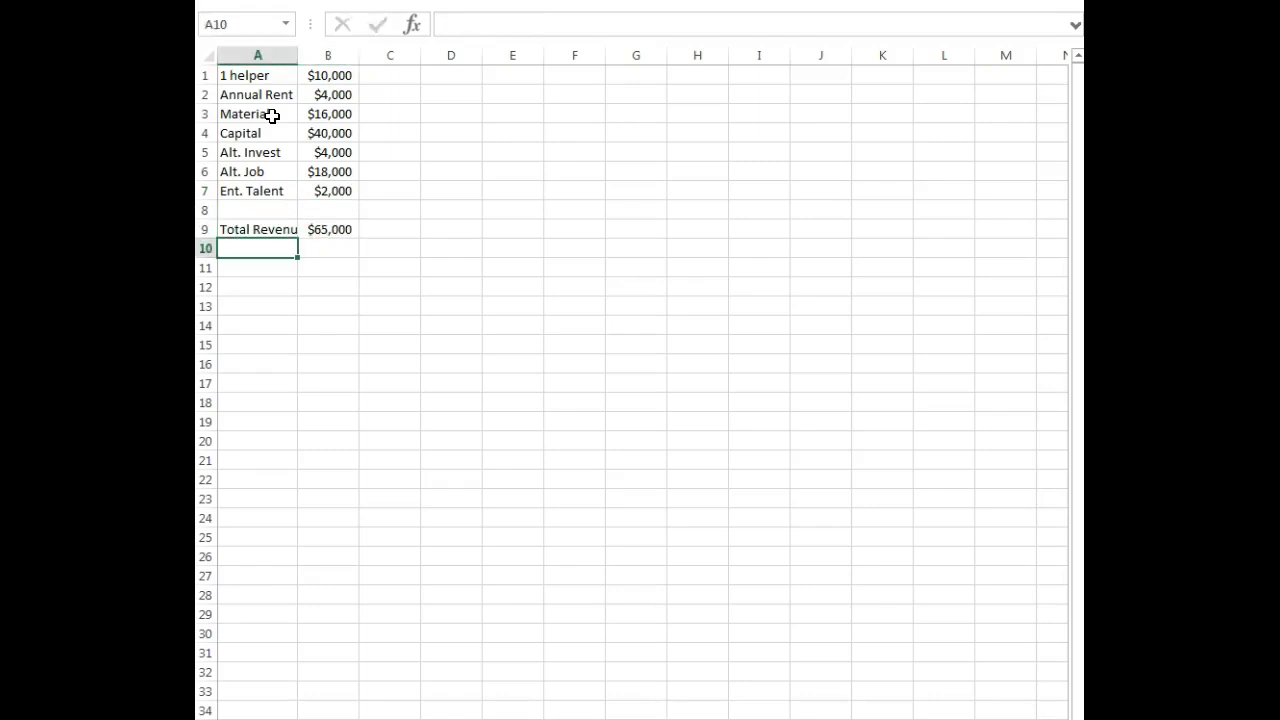
pyautogui.doubleClick(297, 55)
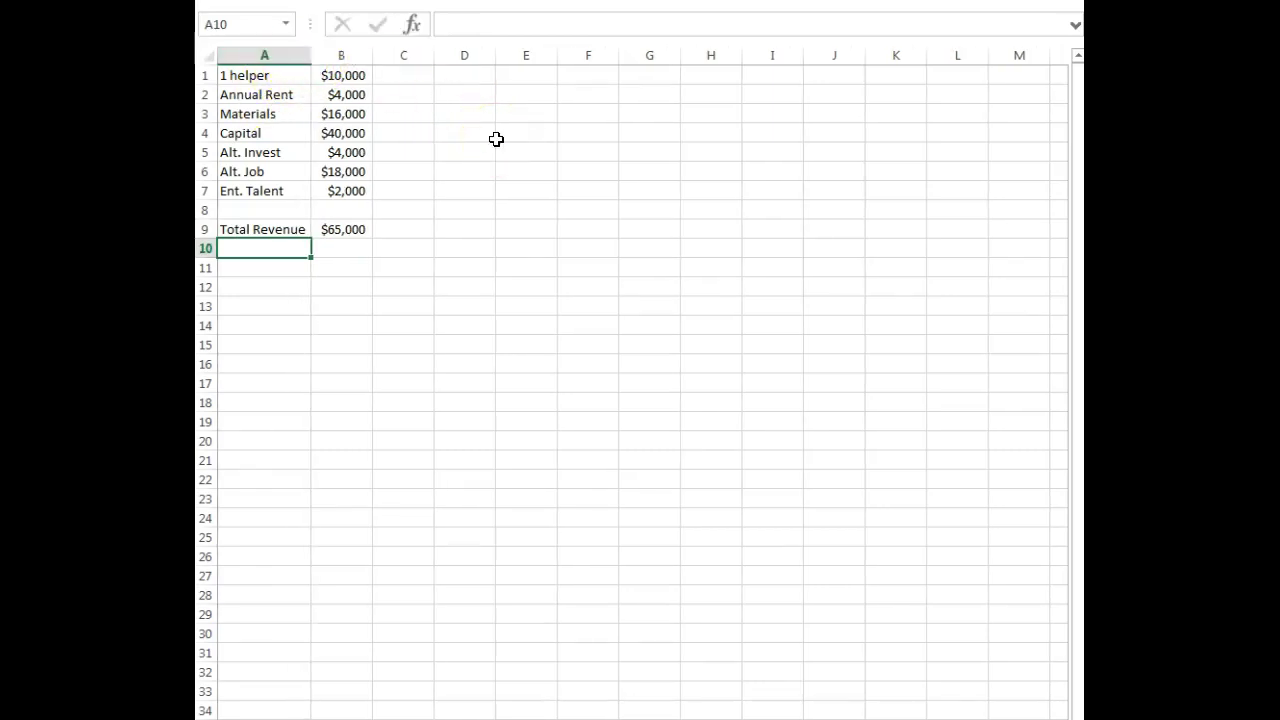
# - Label cell A12 "Accounting Profit" and fit column A's width to the text
pyautogui.click(288, 289)
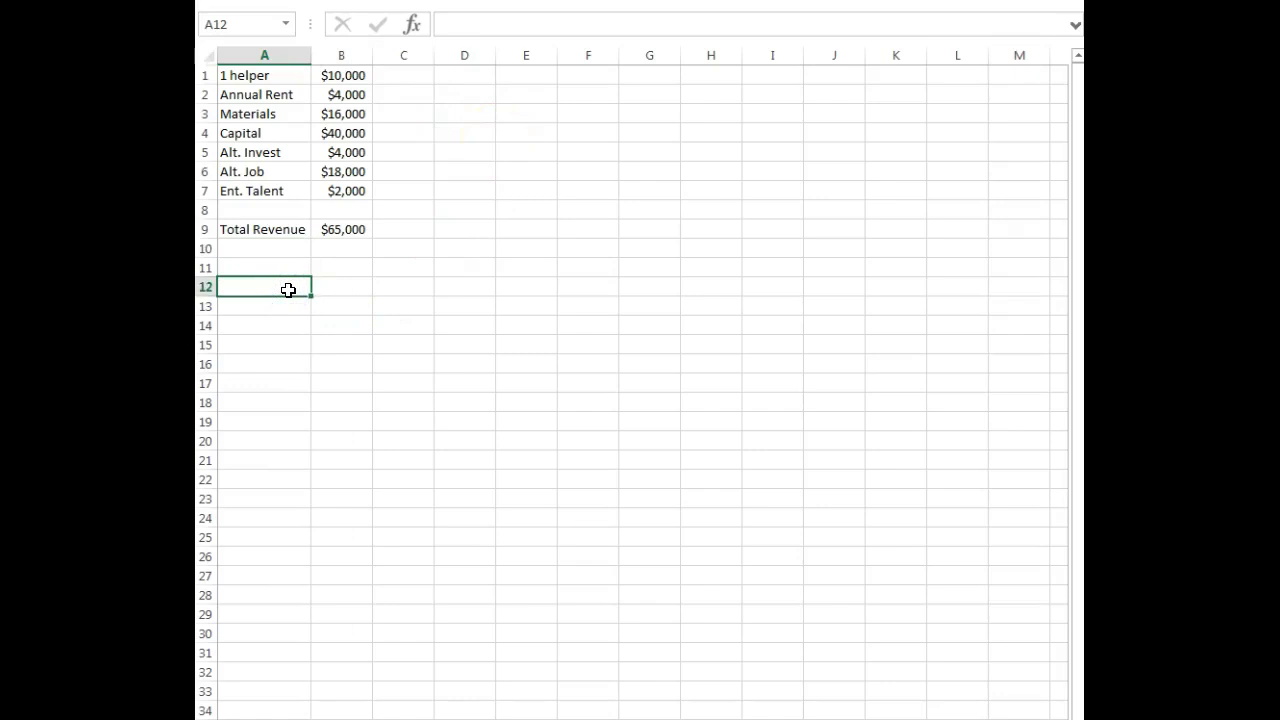
pyautogui.write('Accounting Profit')
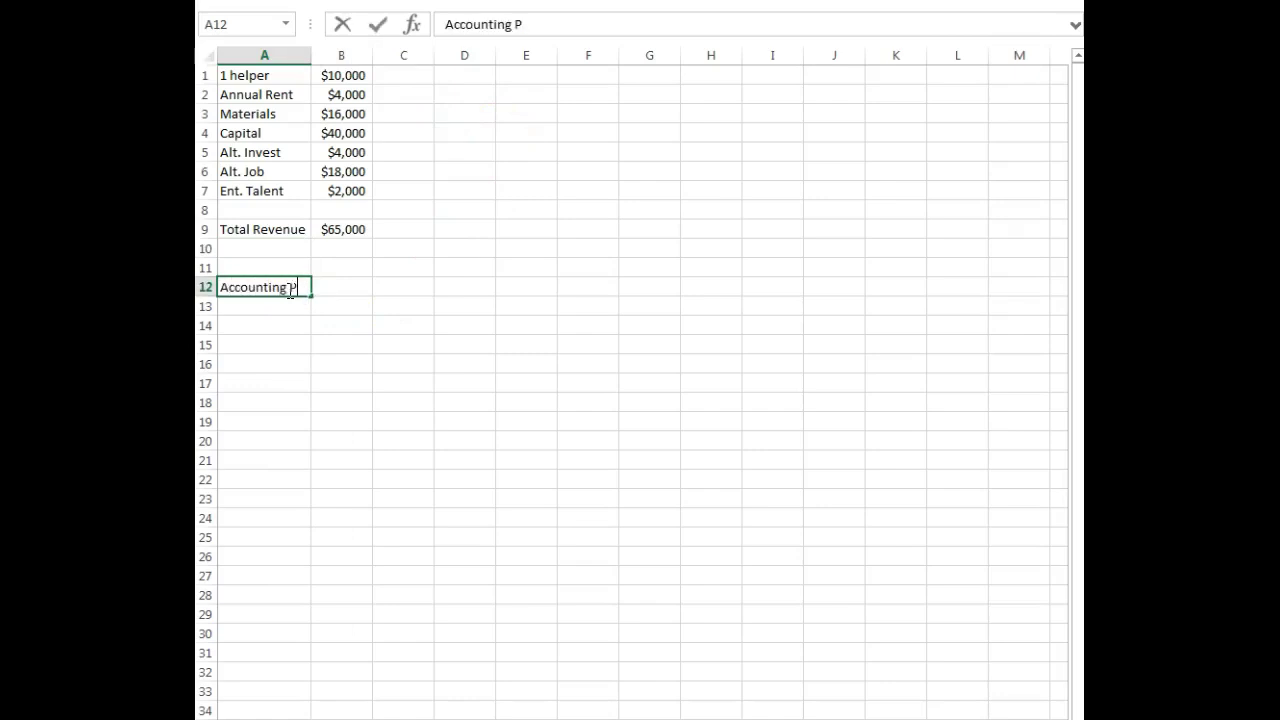
pyautogui.press('Tab')
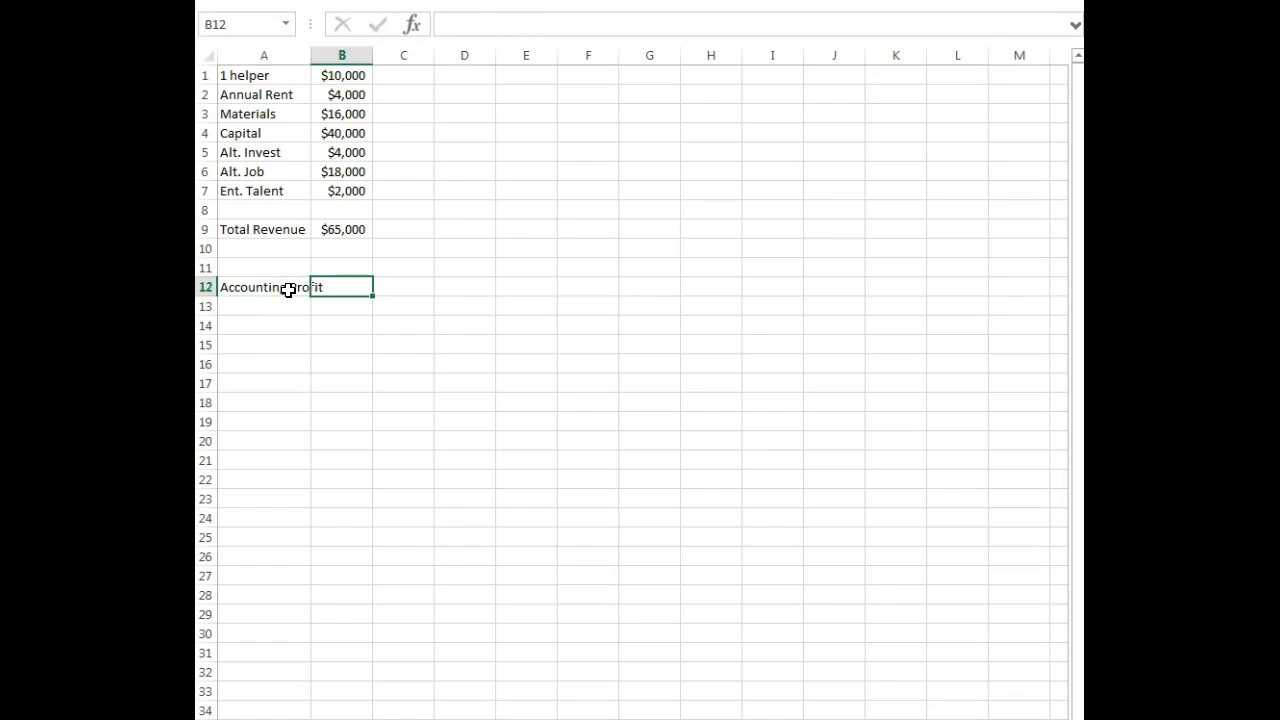
pyautogui.doubleClick(312, 55)
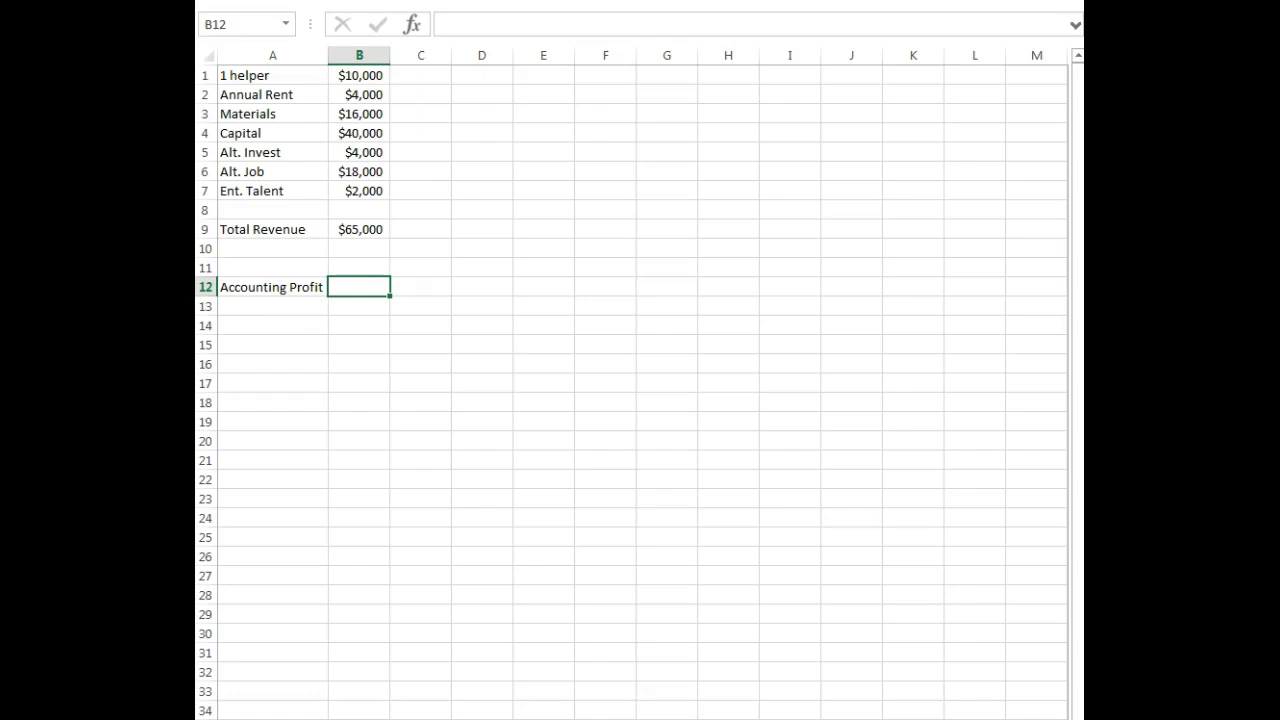
# - Write the definition "Revenue - Explicit Costs" in B12 beside the Accounting Profit label
pyautogui.write('Revenue - Ex')
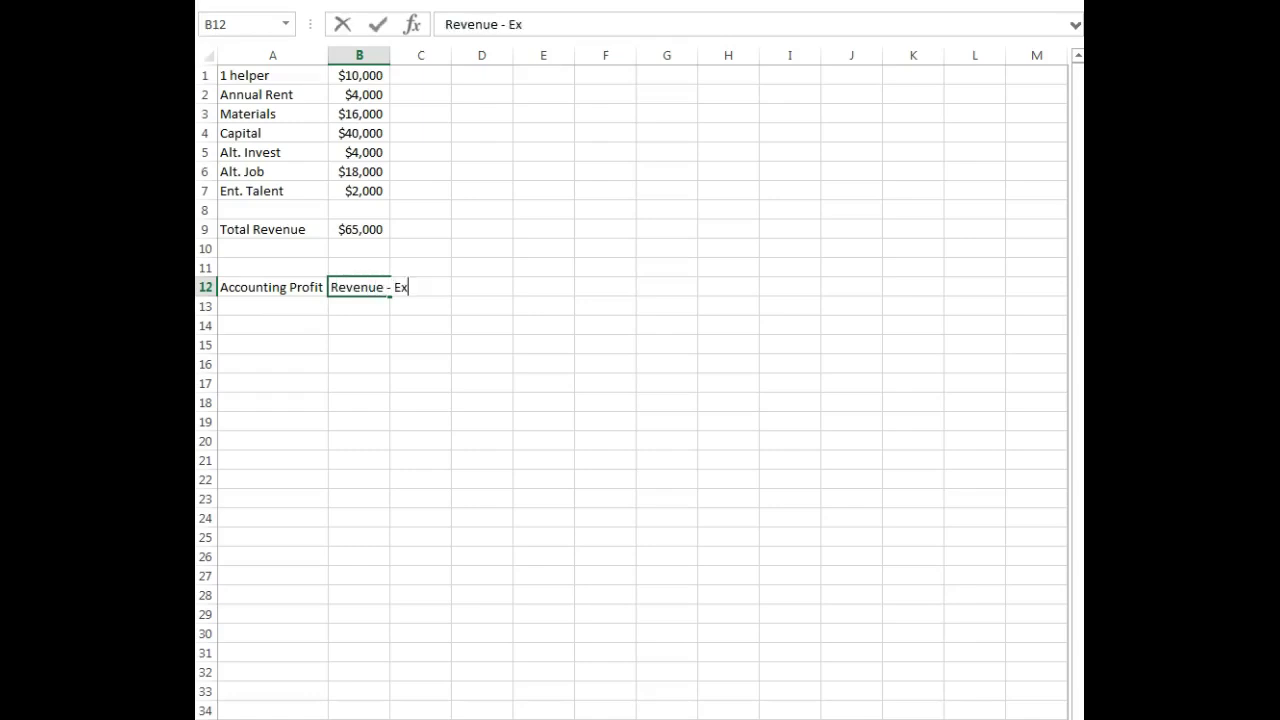
pyautogui.write('plicit Costs')
pyautogui.press('Return')
pyautogui.press('Tab')
pyautogui.press('Tab')
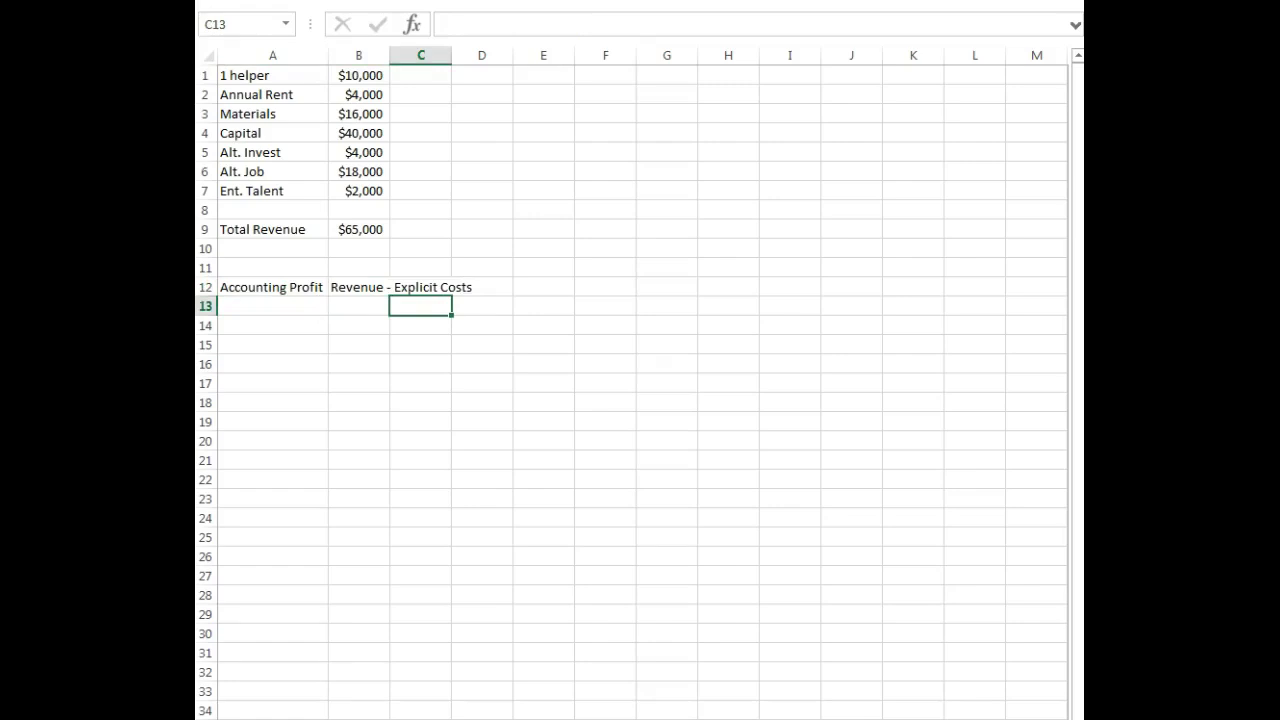
# - Mark the helper, annual rent and materials rows as explicit costs with "E" in C1 to C3
pyautogui.click(430, 75)
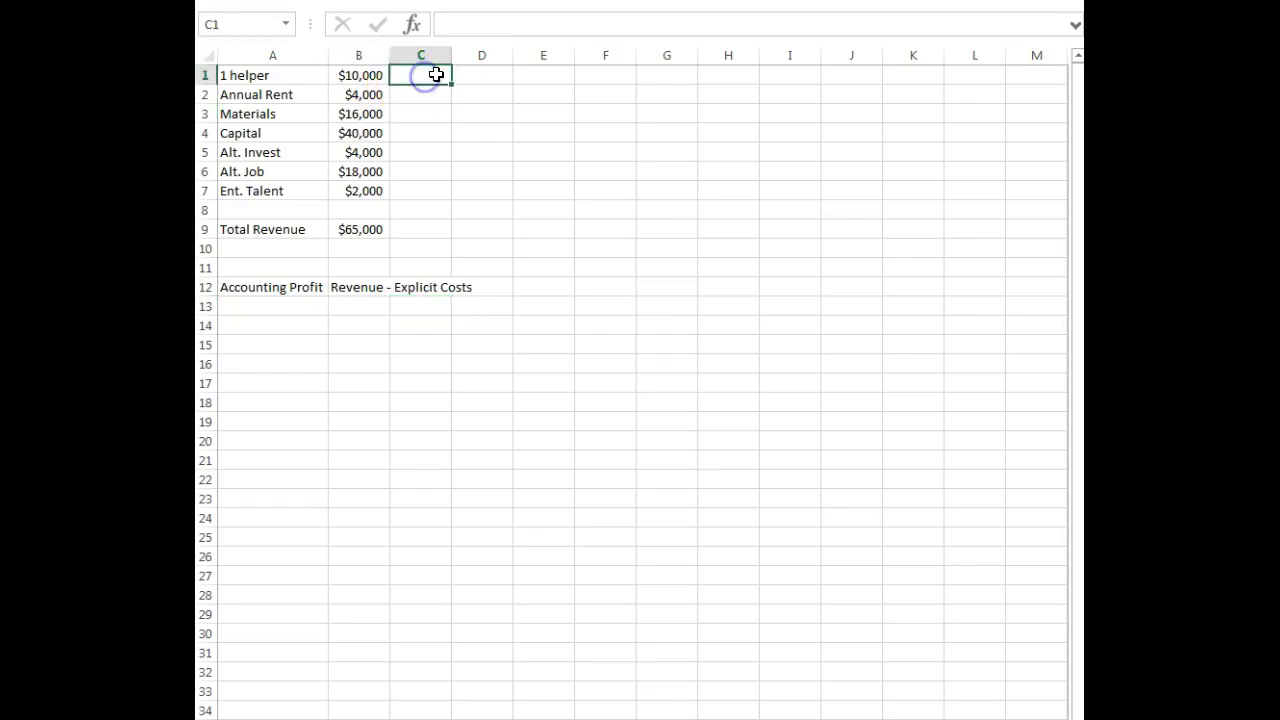
pyautogui.write('E')
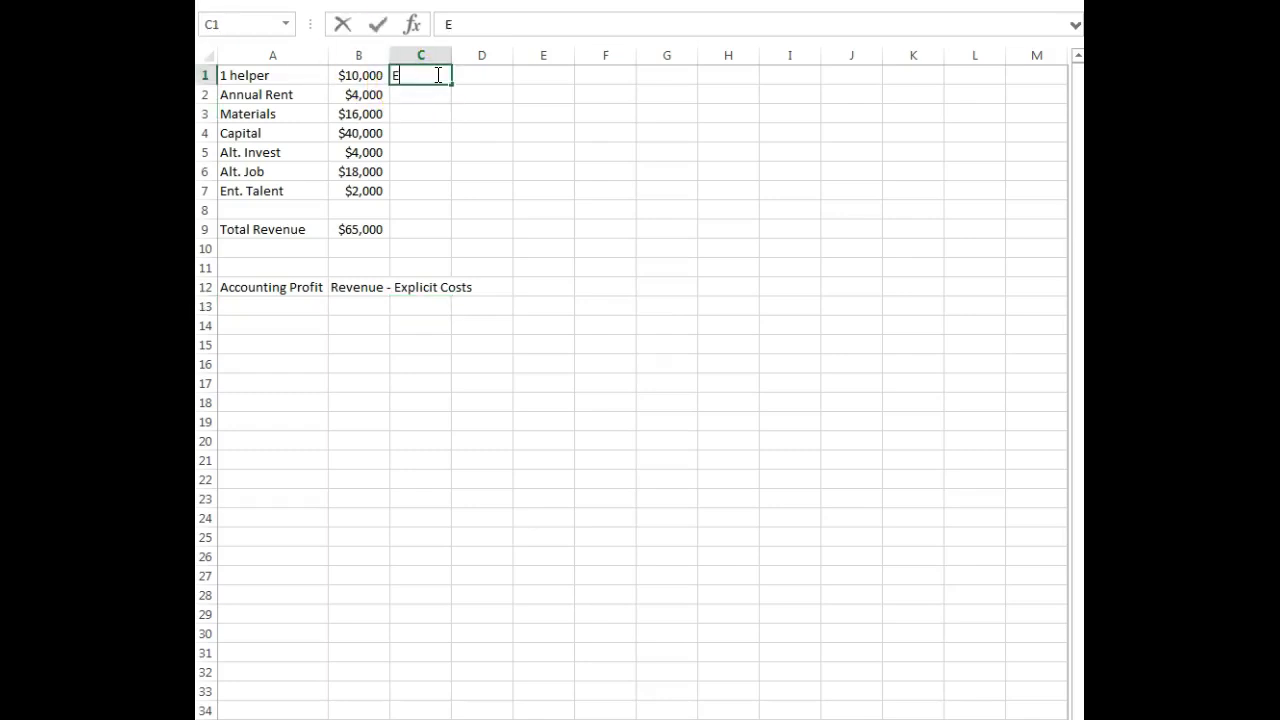
pyautogui.press('Return')
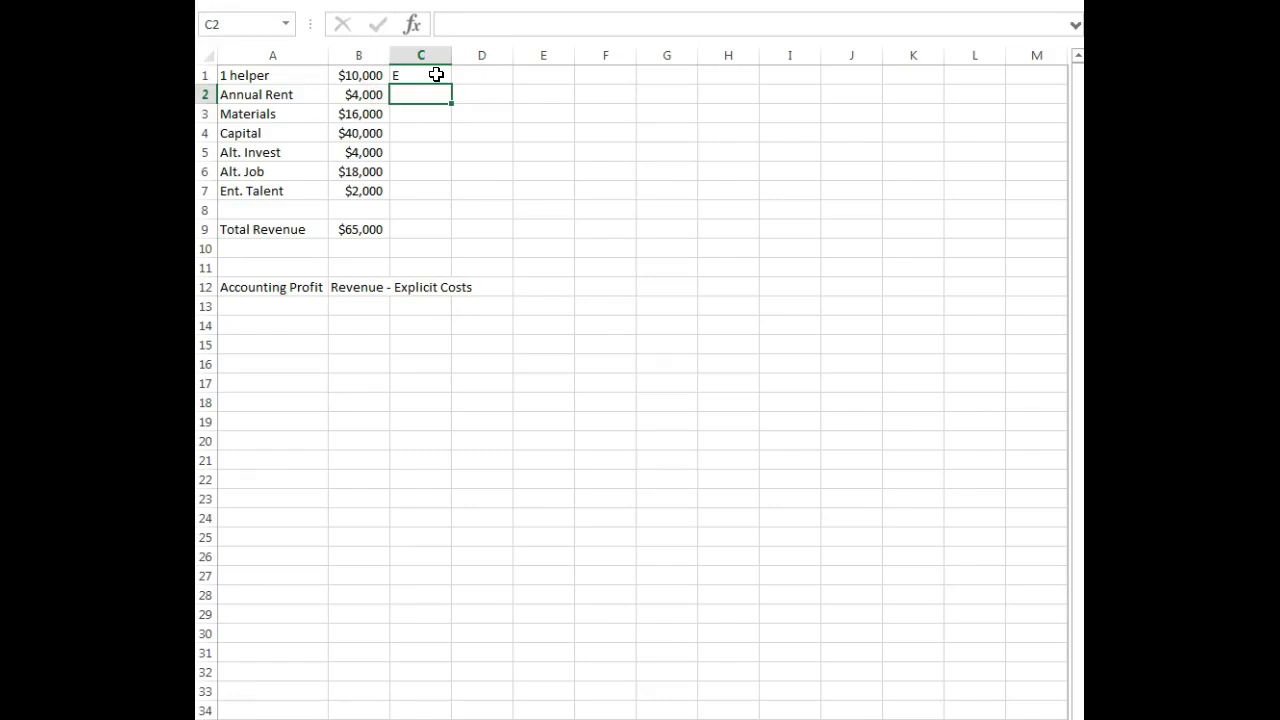
pyautogui.write('E')
pyautogui.press('Return')
pyautogui.write('E')
pyautogui.press('Return')
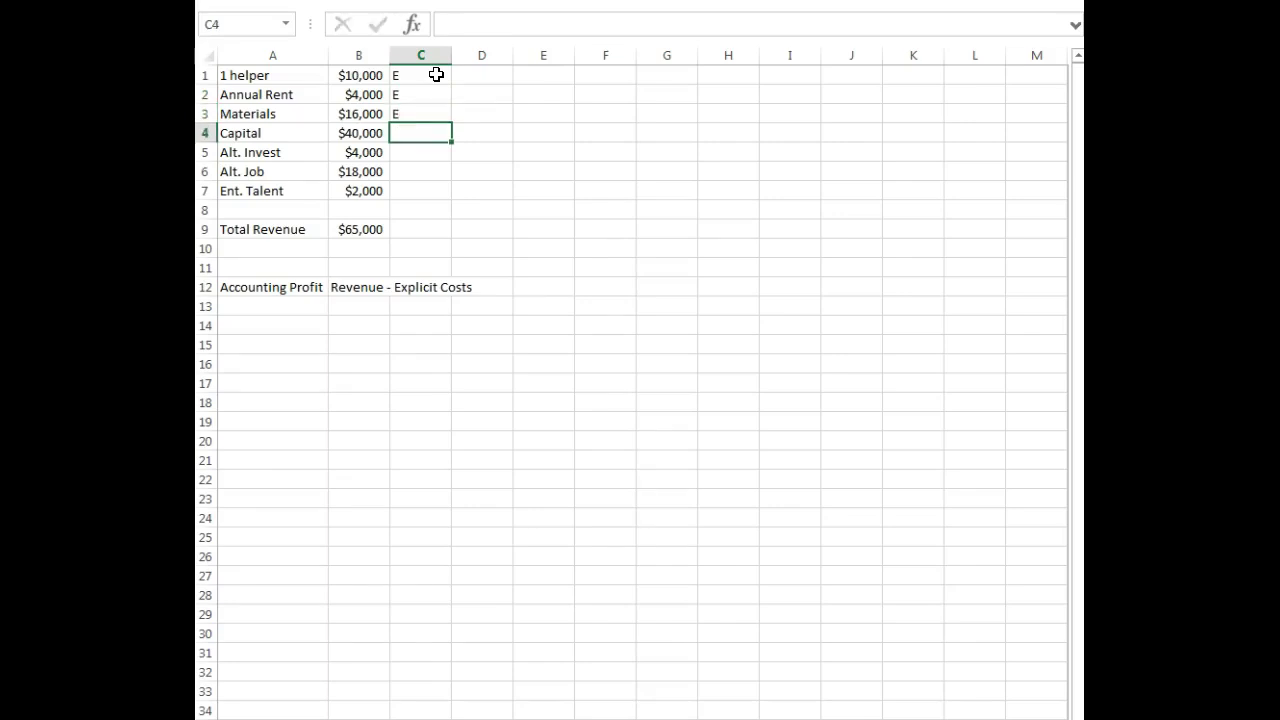
# - Calculate the accounting profit in B13 with the formula =B9-B1-B2-B3
pyautogui.click(372, 305)
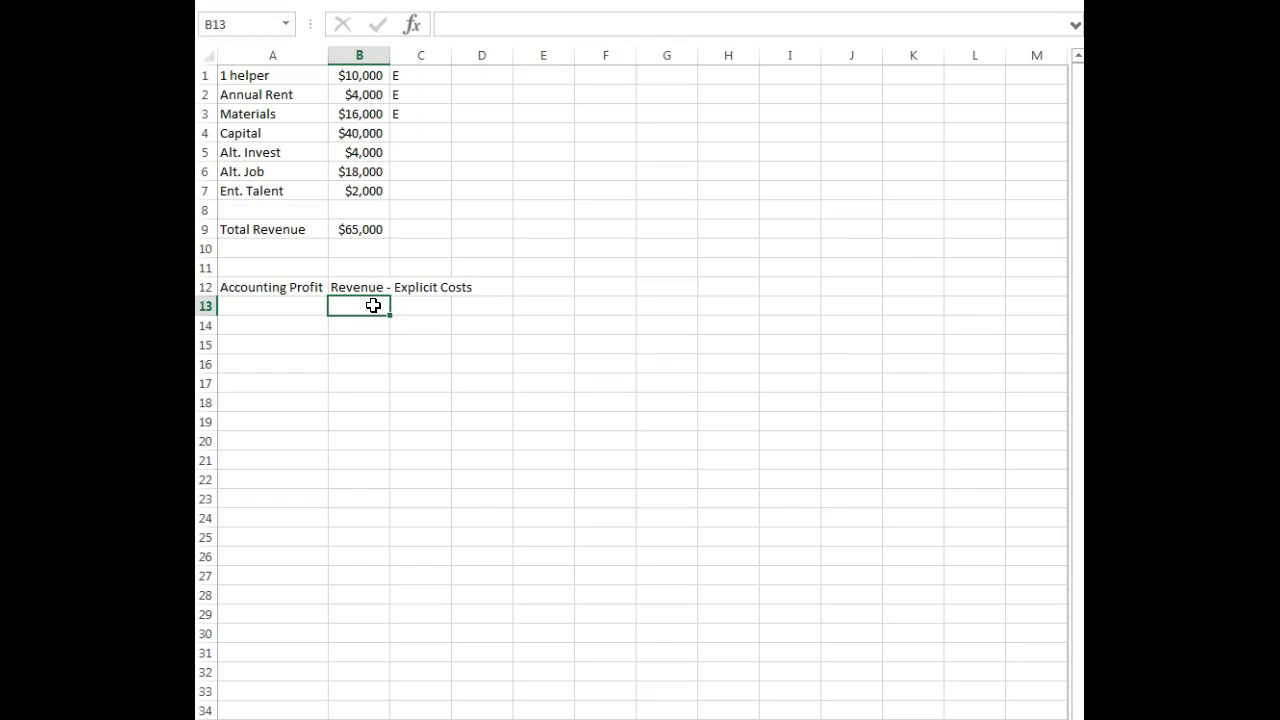
pyautogui.write('=')
pyautogui.click(365, 224)
pyautogui.write('-')
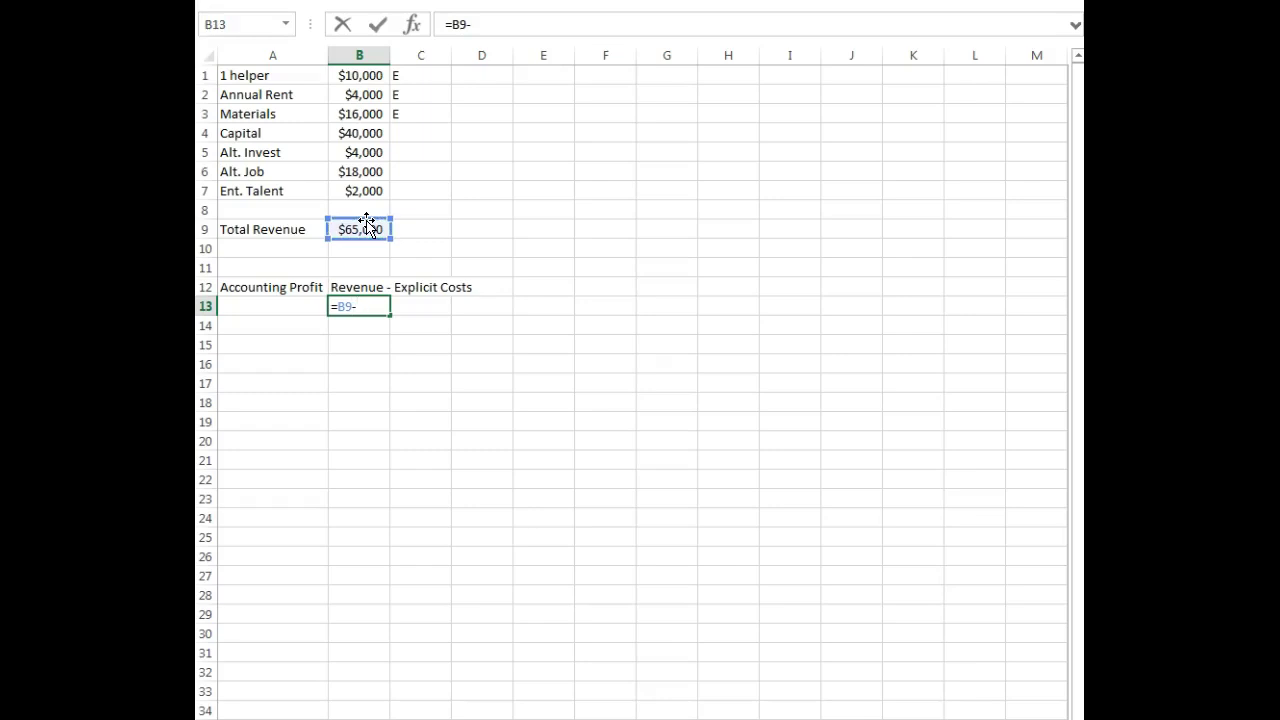
pyautogui.click(372, 77)
pyautogui.write('-')
pyautogui.click(367, 96)
pyautogui.write('-')
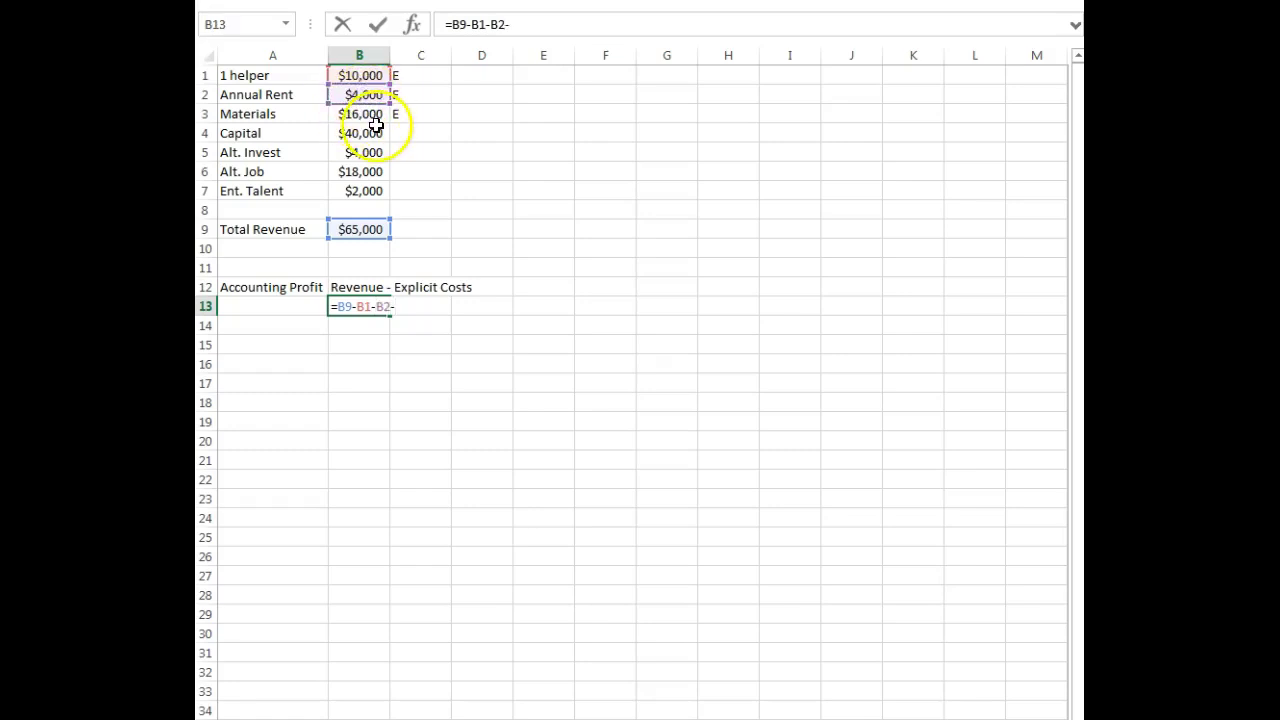
pyautogui.click(381, 118)
pyautogui.write(')')
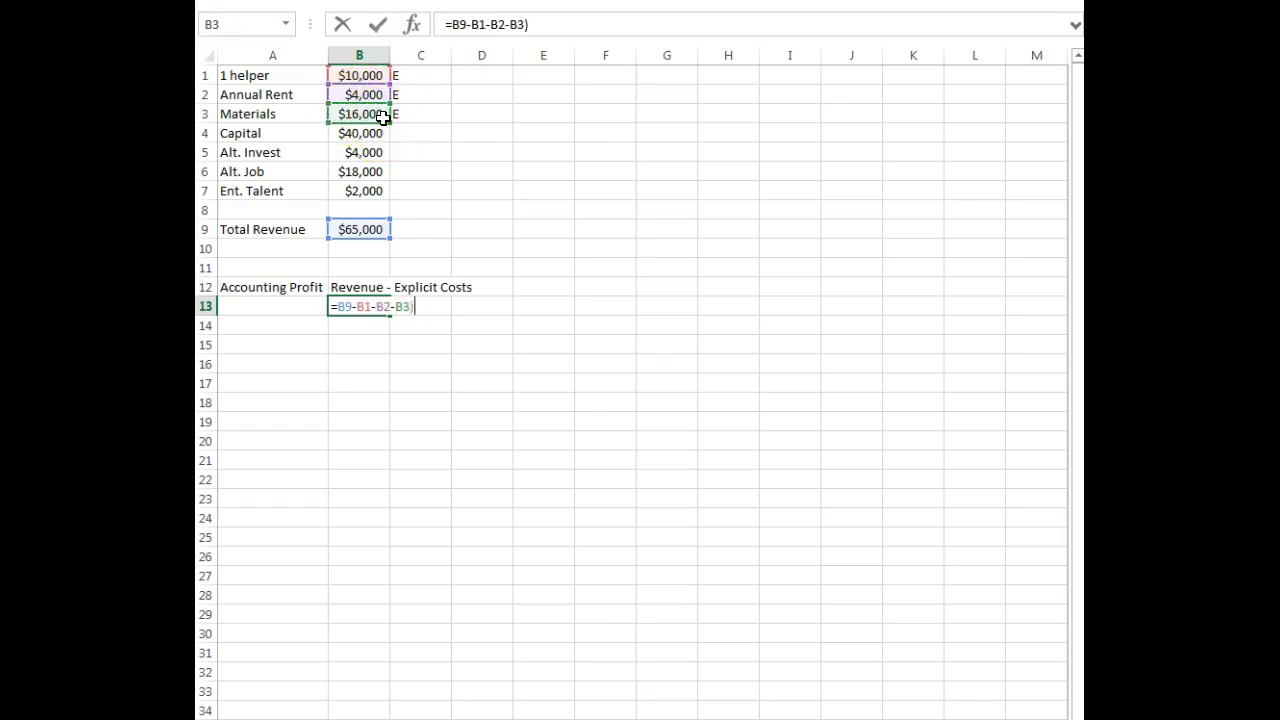
pyautogui.press('Return')
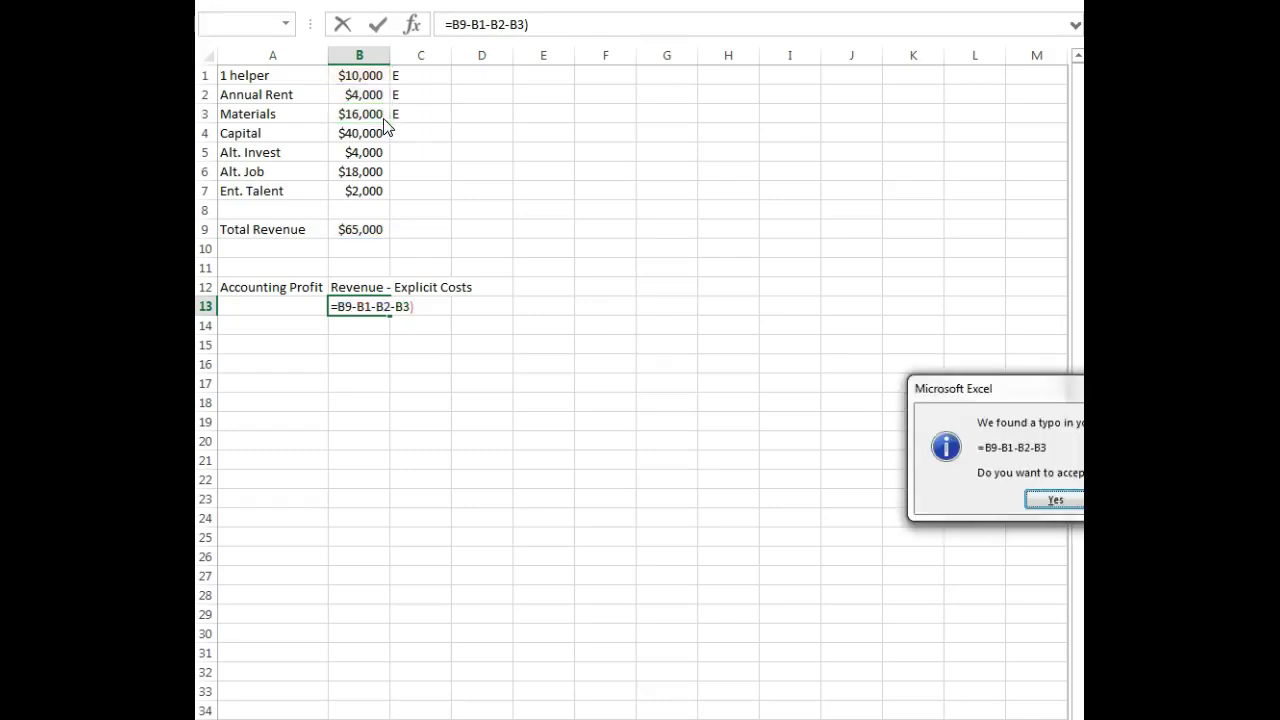
pyautogui.press('Return')
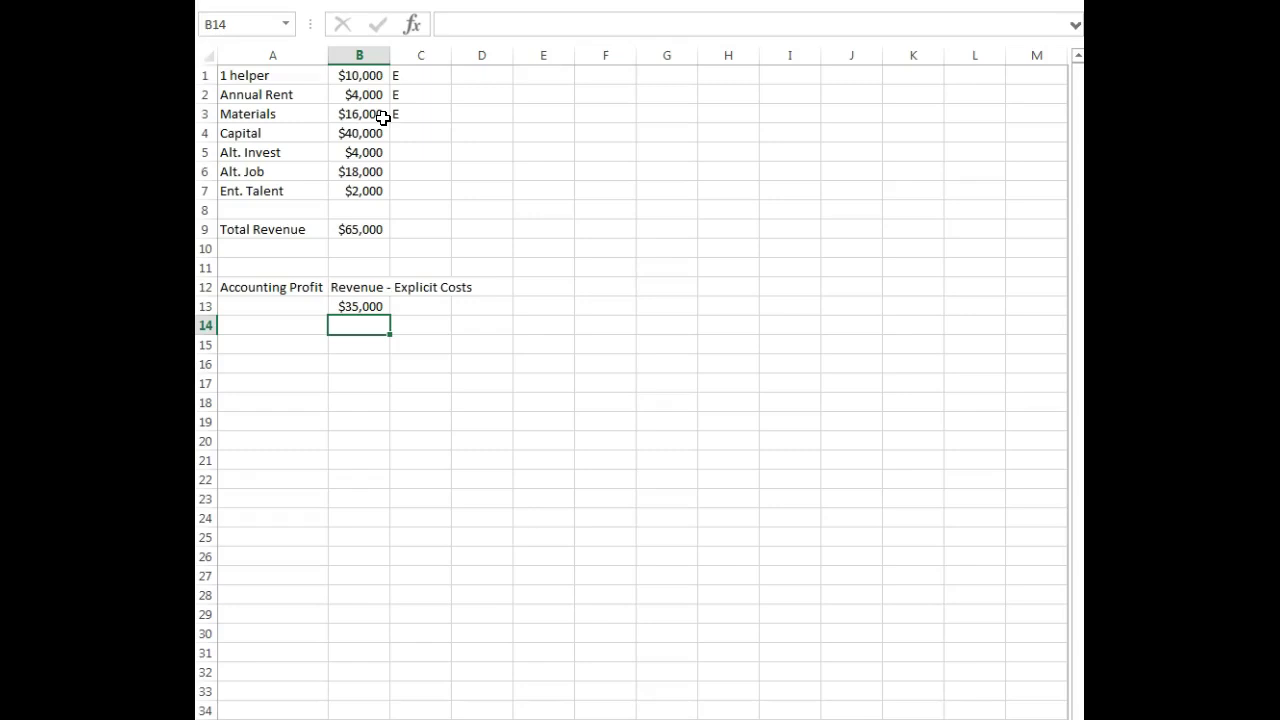
# - Label A16 "Economic Profit" and write its definition "=Revenue - Explicit Costs - Implicit Costs" as text in B16
pyautogui.click(277, 366)
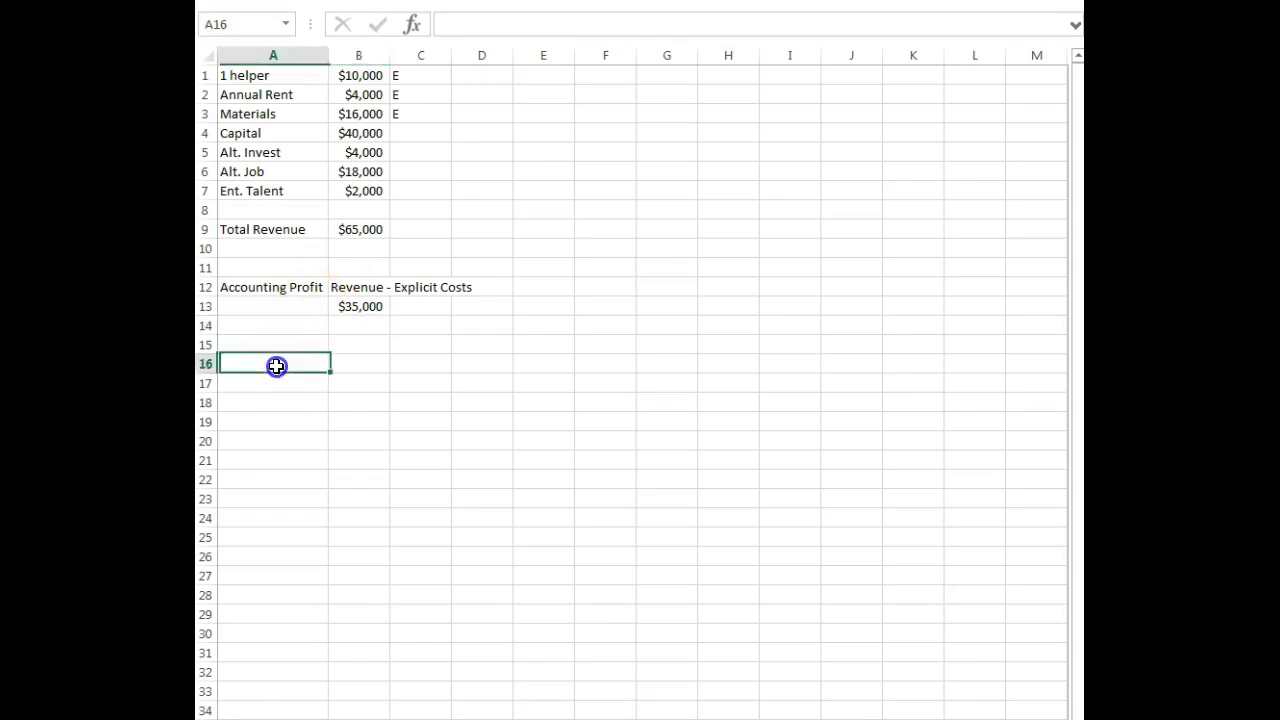
pyautogui.write('Econom')
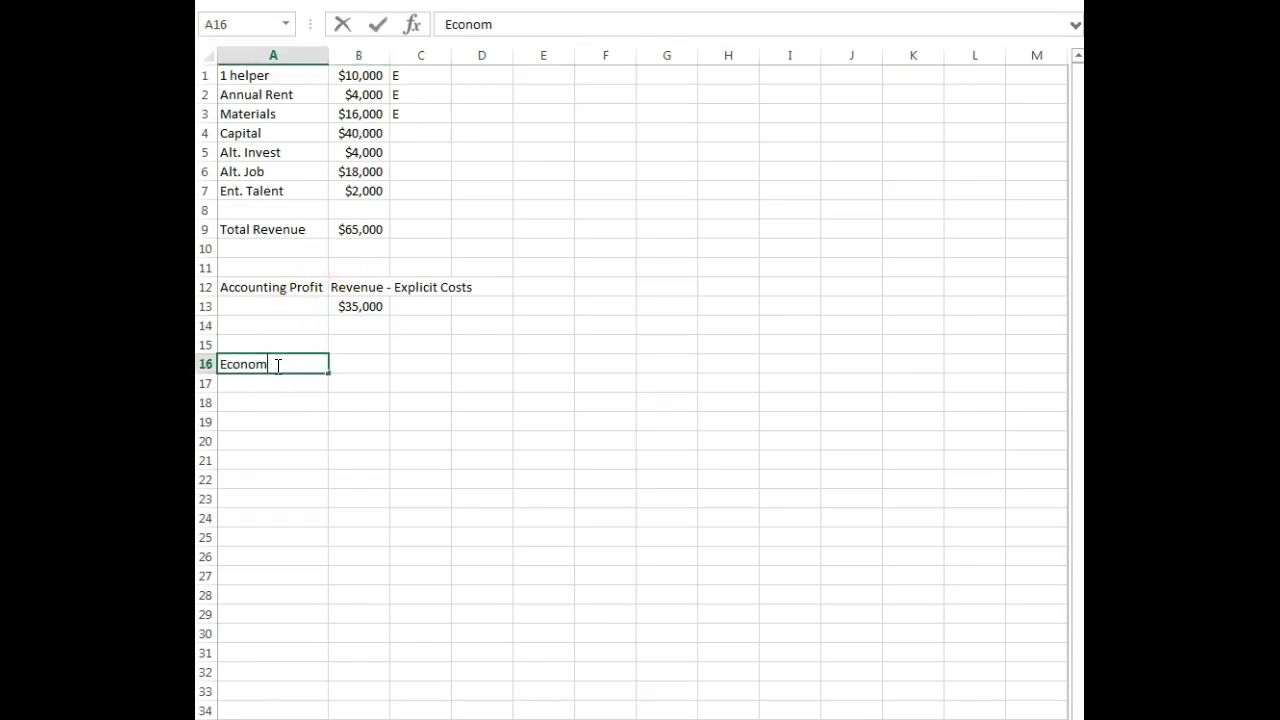
pyautogui.write('ic Profit')
pyautogui.press('Tab')
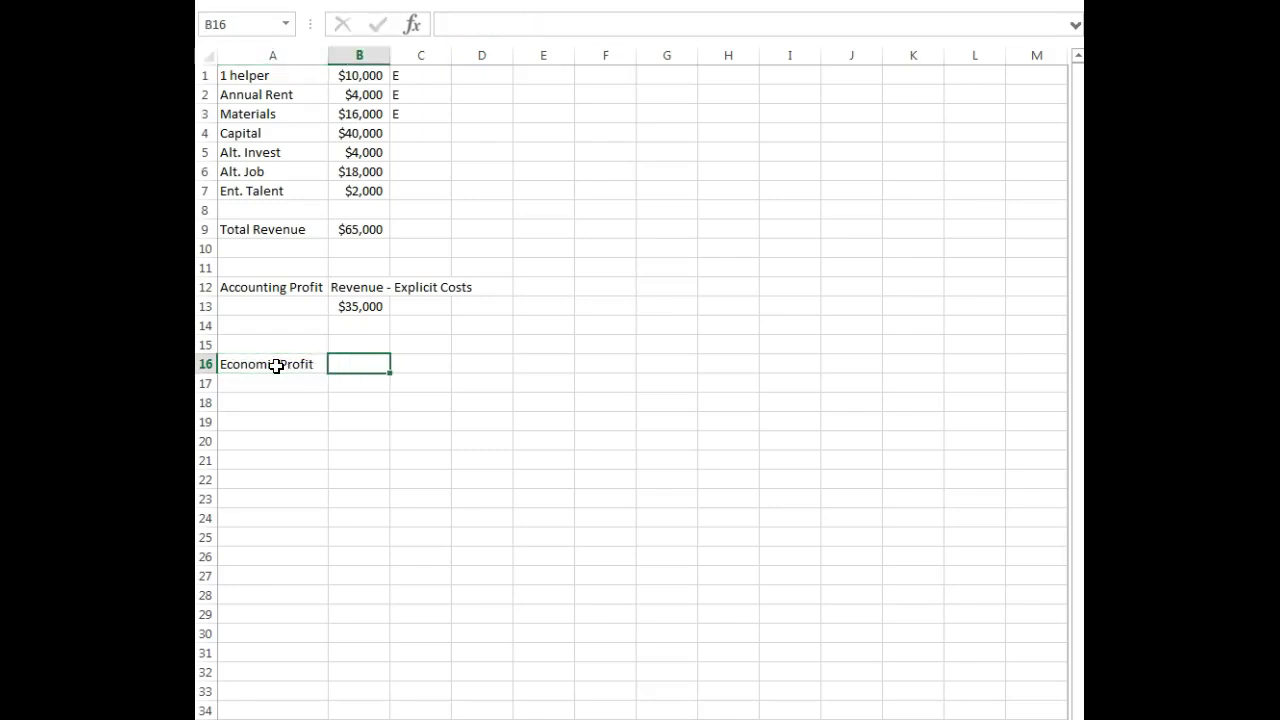
pyautogui.write("'=Revenue")
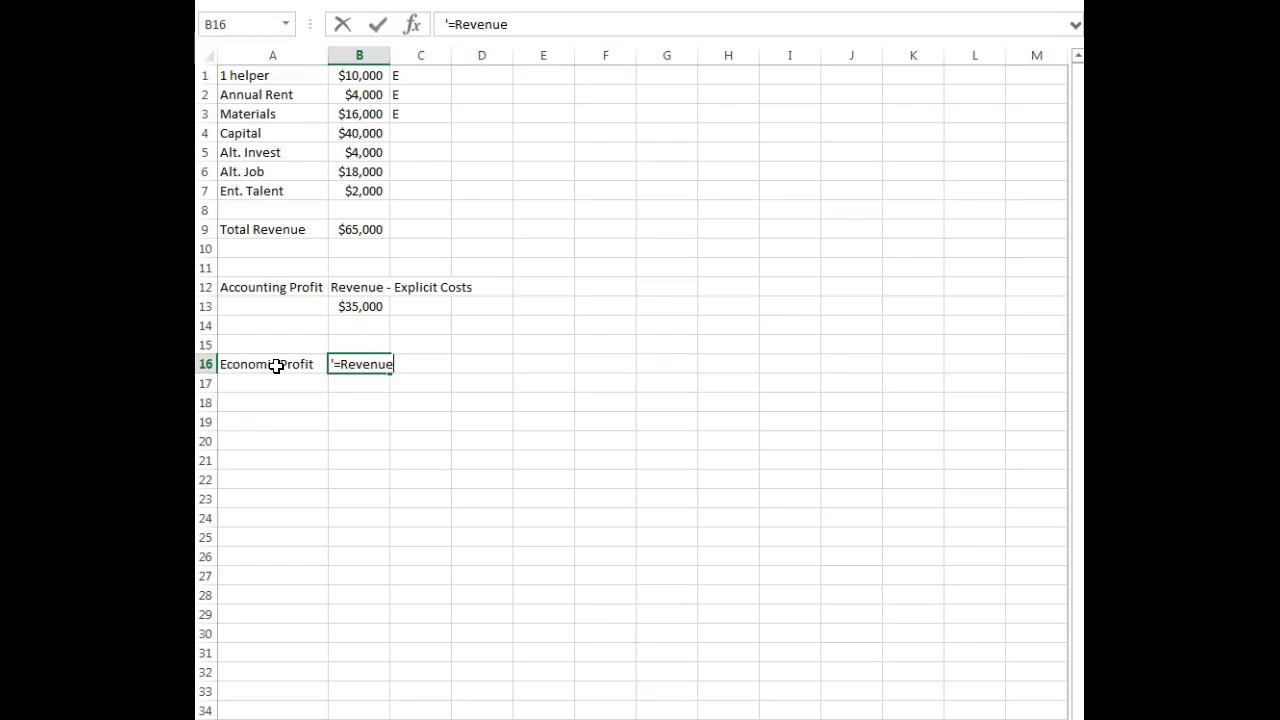
pyautogui.write(' - Explicit Costs - Implicit Costs')
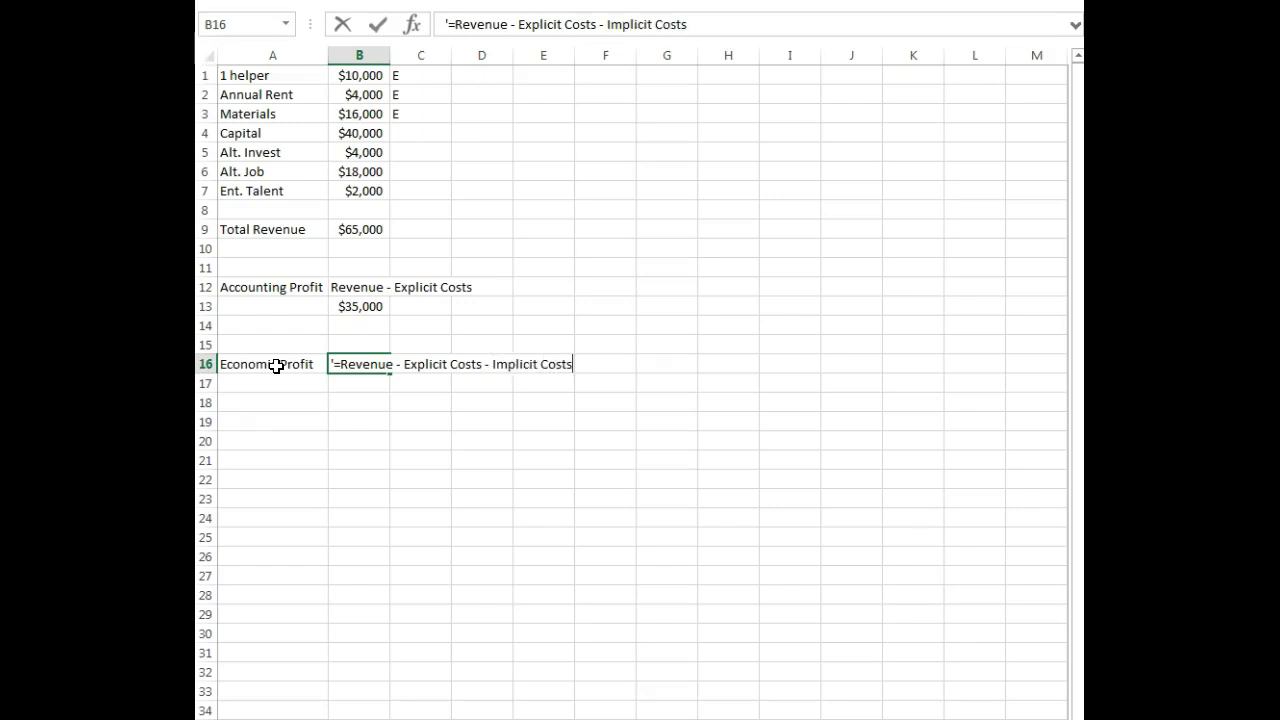
pyautogui.press('Return')
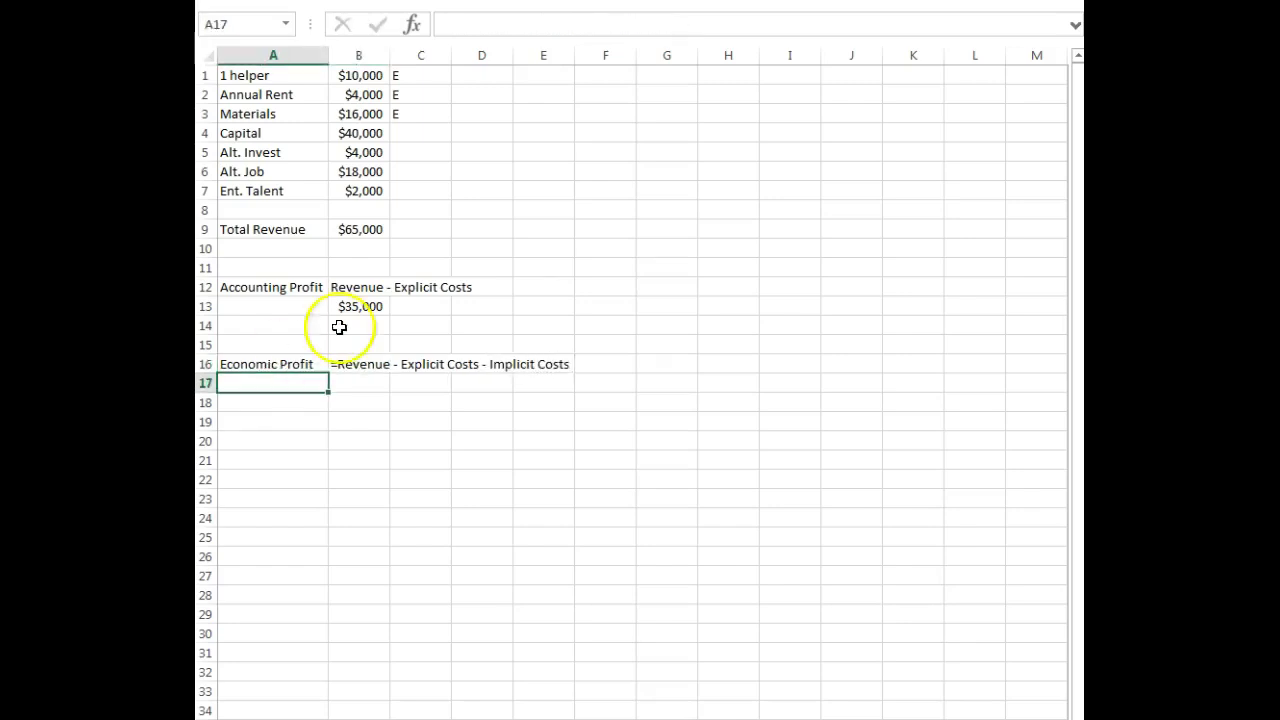
# - Mark the alternative investment, alternative job and entrepreneurial talent rows as implicit costs with "I" in C5 to C7
pyautogui.click(416, 152)
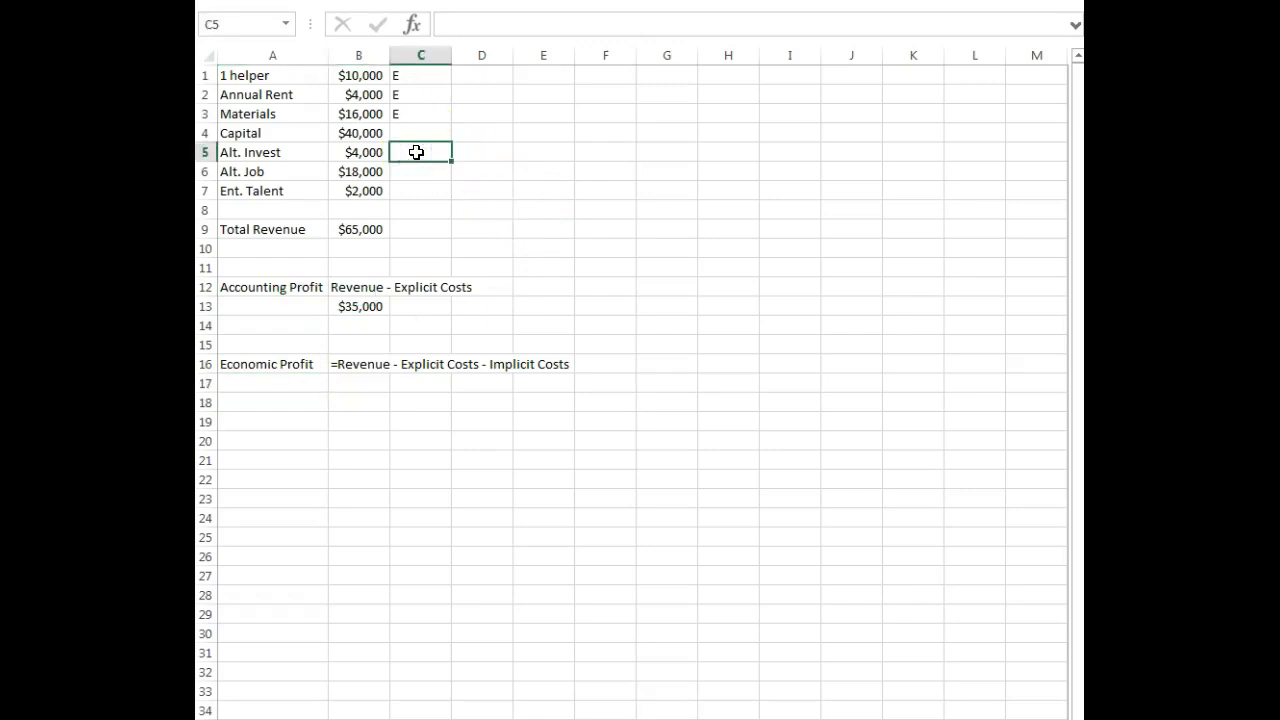
pyautogui.write('I')
pyautogui.press('Return')
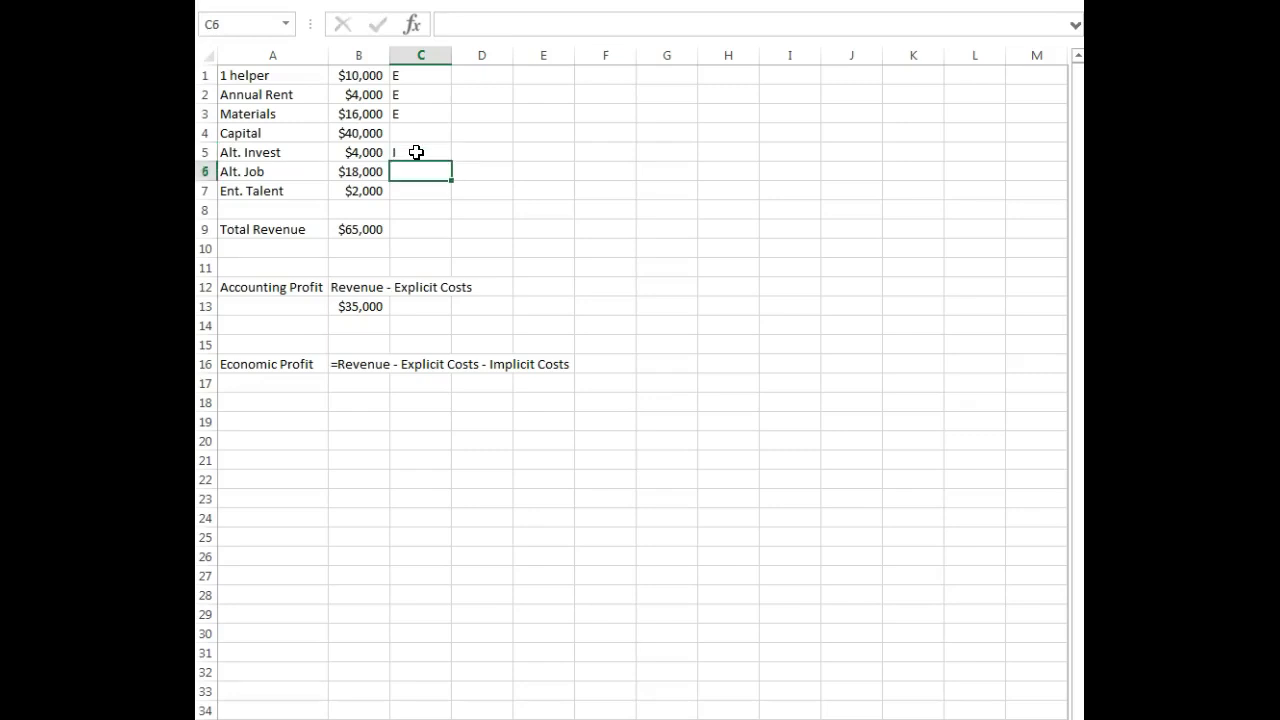
pyautogui.write('I')
pyautogui.press('Return')
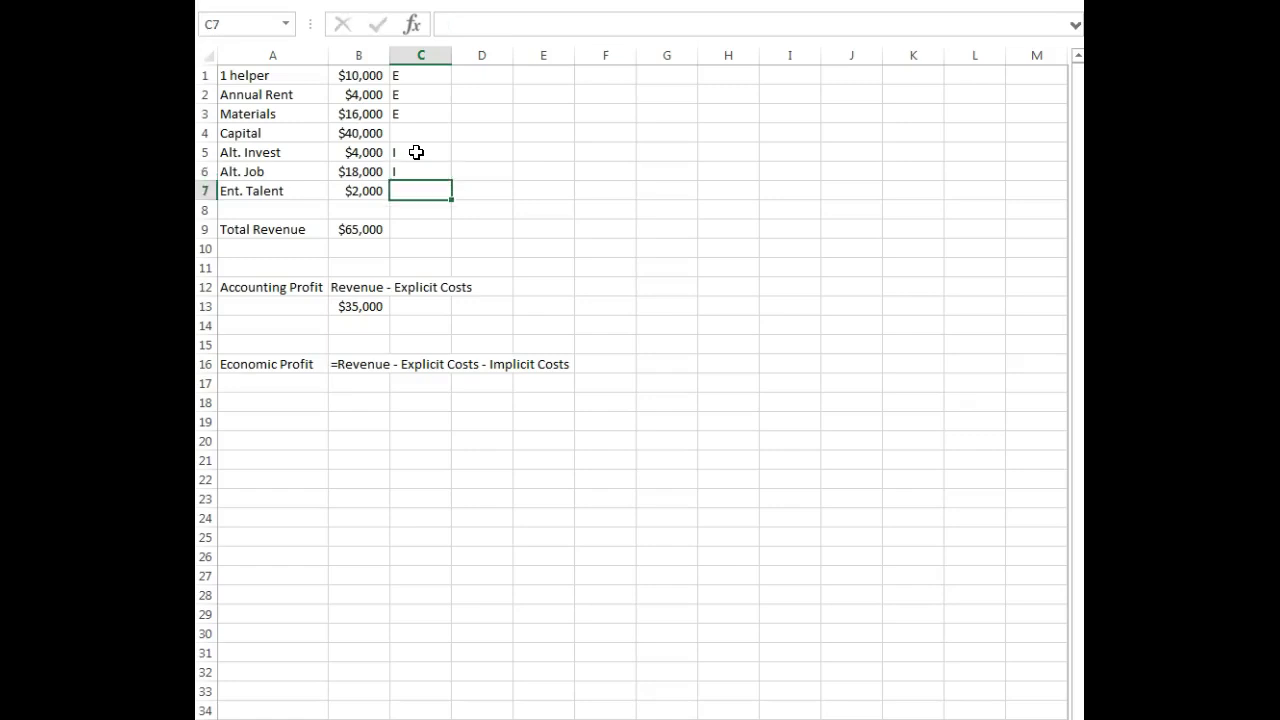
pyautogui.write('I')
pyautogui.press('Return')
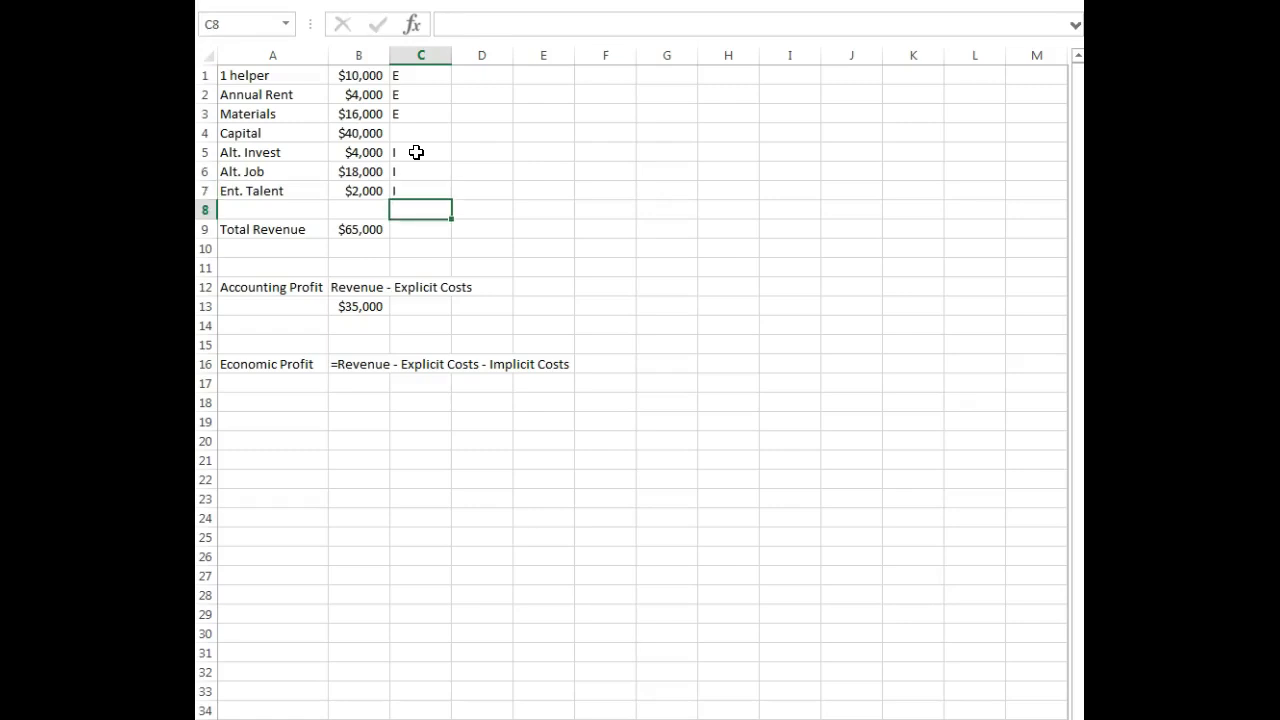
# - Calculate the economic profit in B17 by subtracting the implicit costs B5, B6 and B7 from the accounting profit in B13
pyautogui.click(372, 383)
pyautogui.write('=')
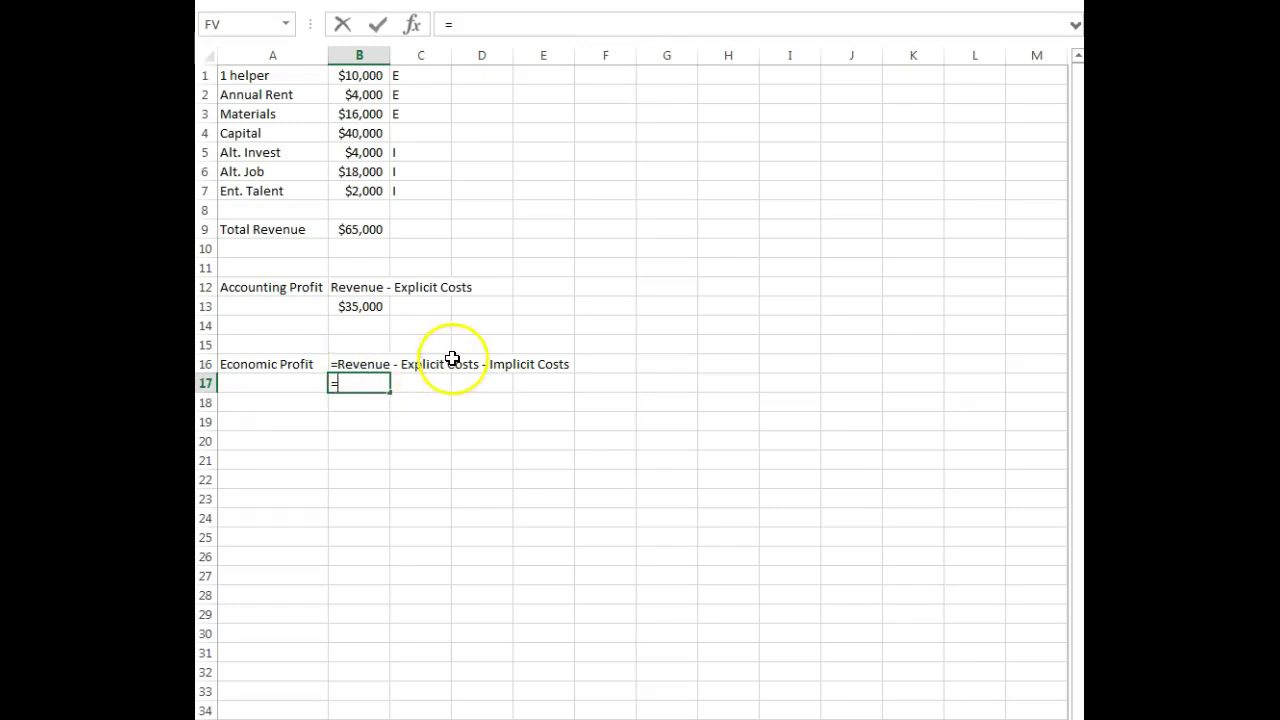
pyautogui.click(368, 307)
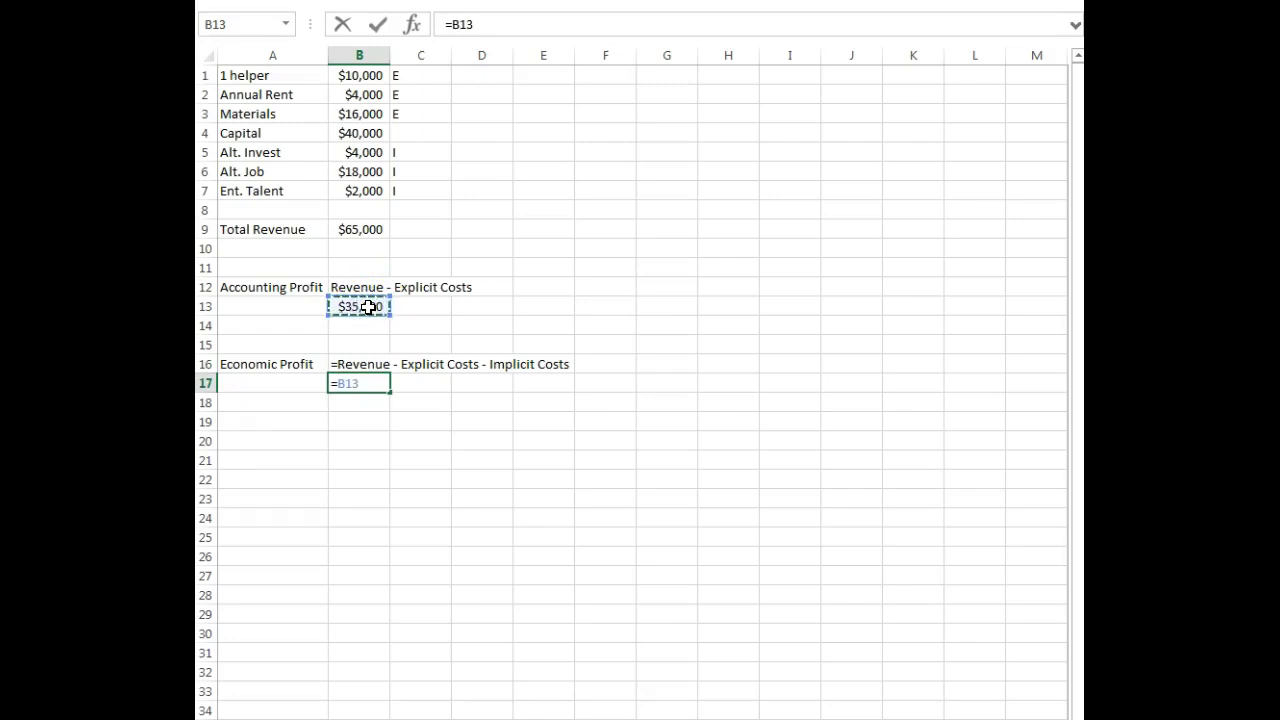
pyautogui.write('-')
pyautogui.click(374, 151)
pyautogui.write('-')
pyautogui.click(372, 171)
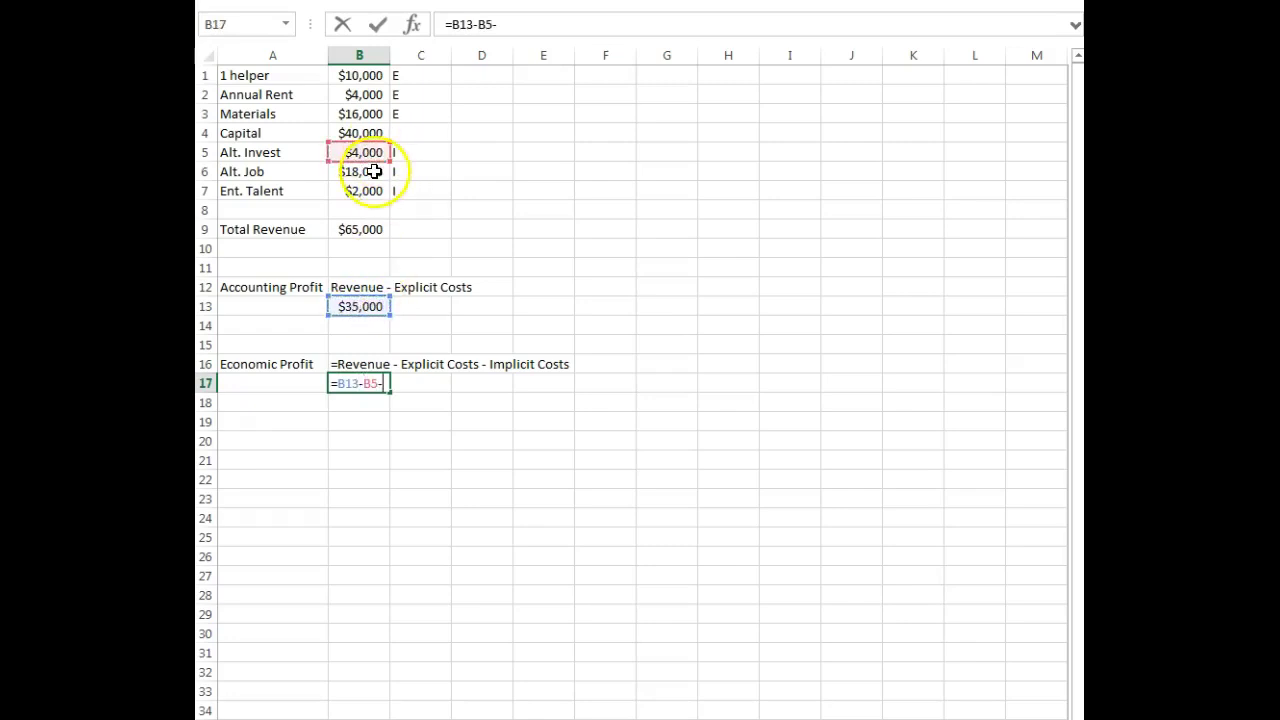
pyautogui.write('-')
pyautogui.click(372, 191)
pyautogui.press('Return')
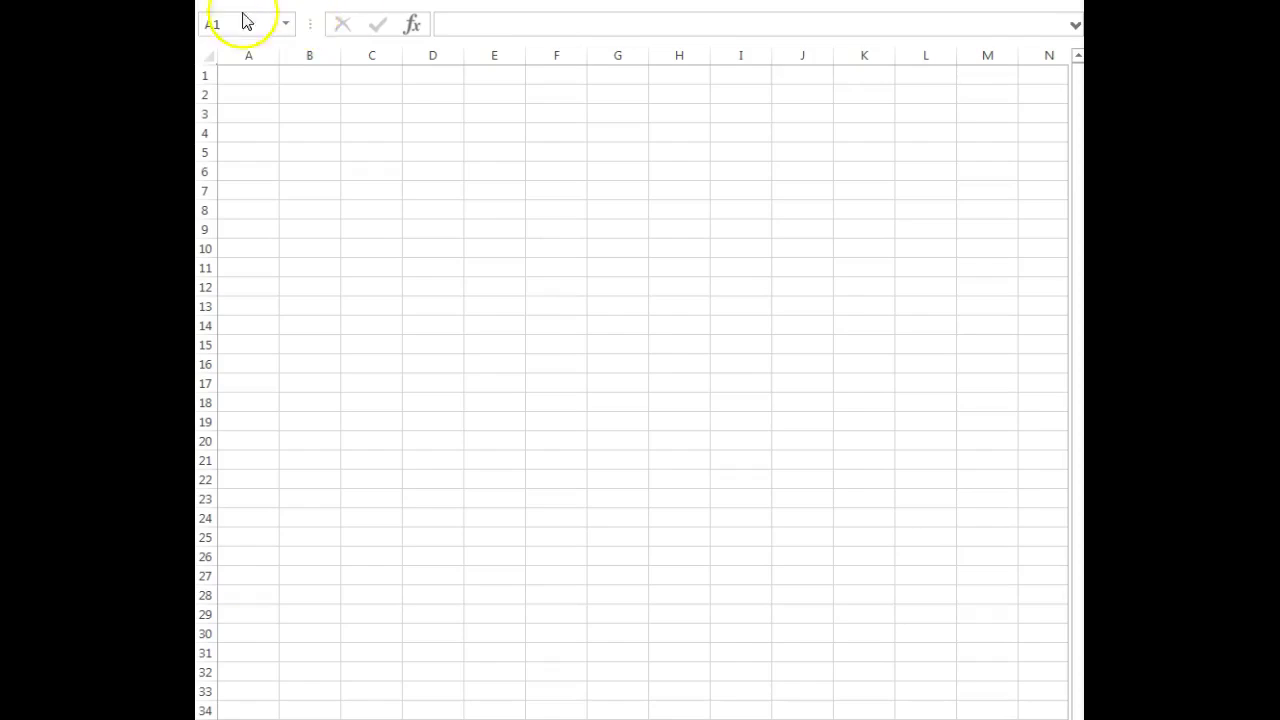
# - Enter "Rent" with $600,000 in row 1 of the blank sheet
pyautogui.click(259, 72)
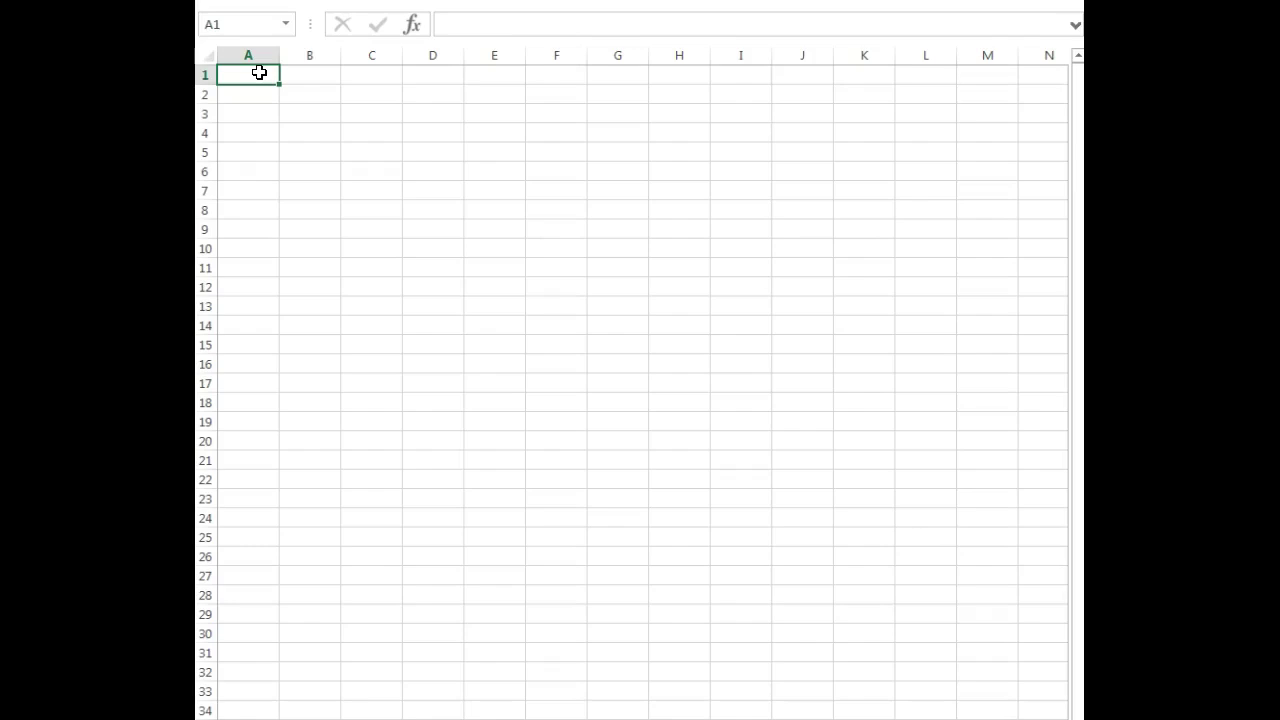
pyautogui.write('Rent')
pyautogui.press('Tab')
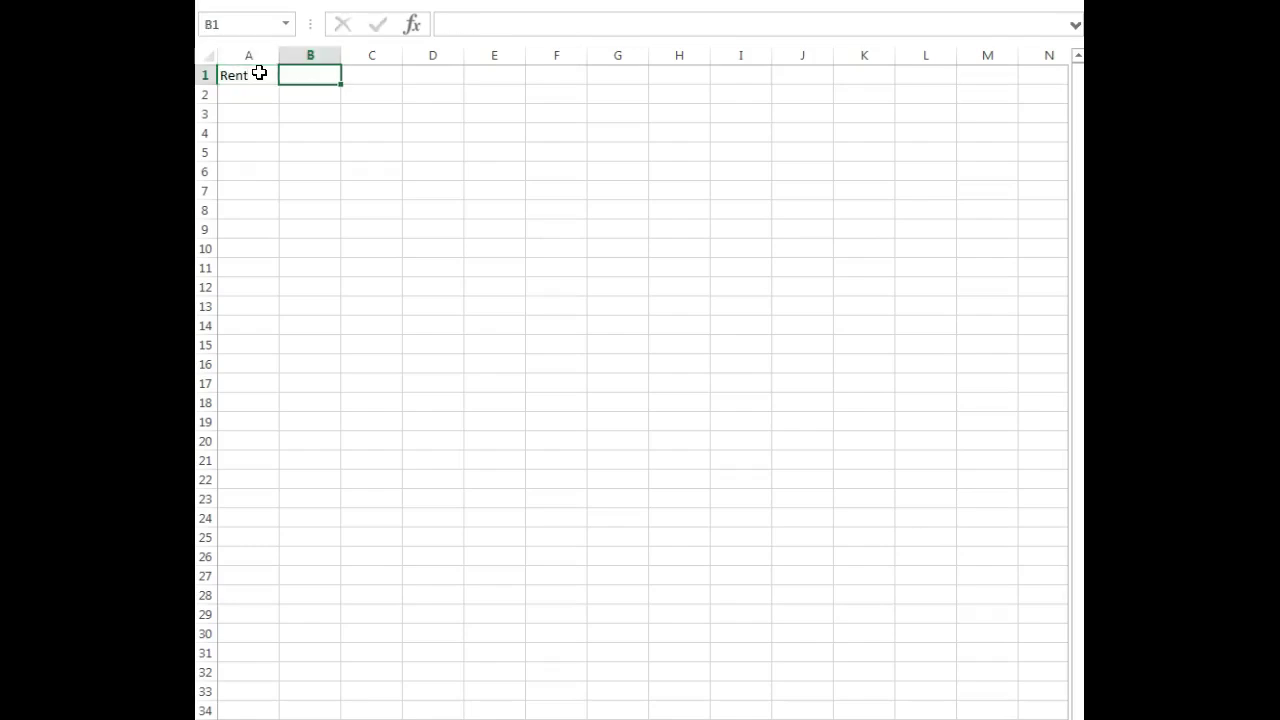
pyautogui.write('$600000')
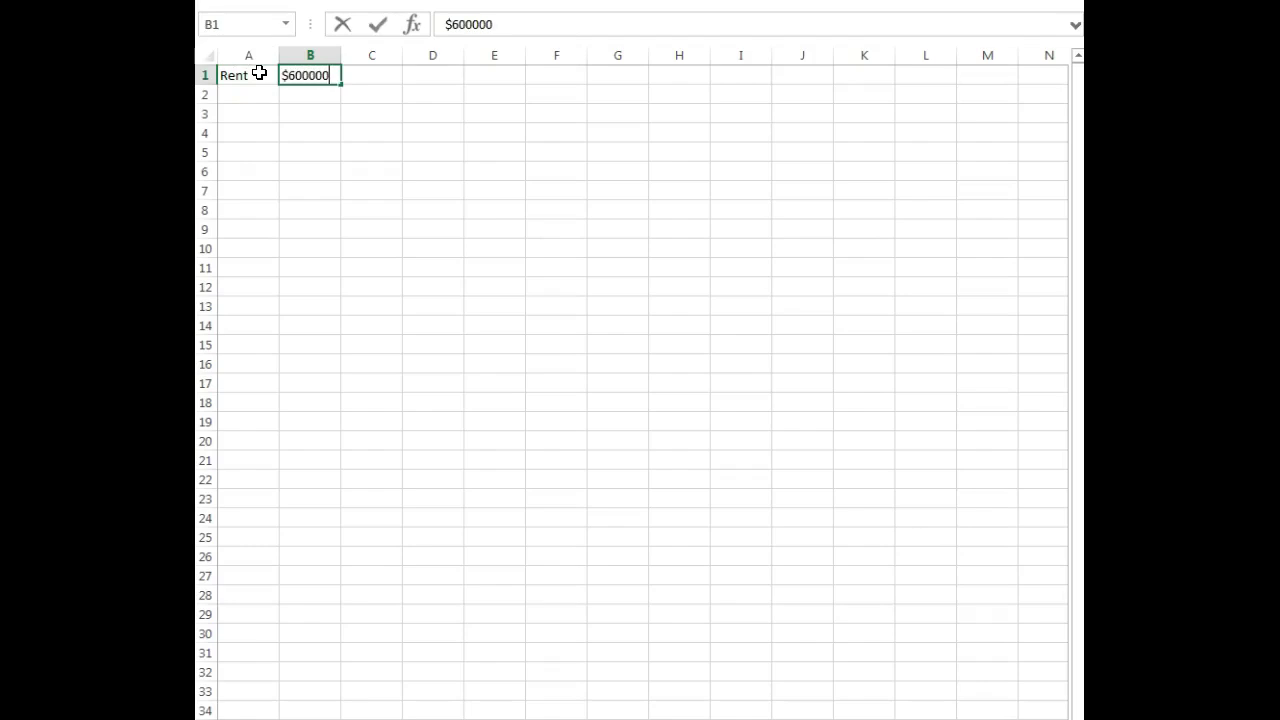
pyautogui.press('Return')
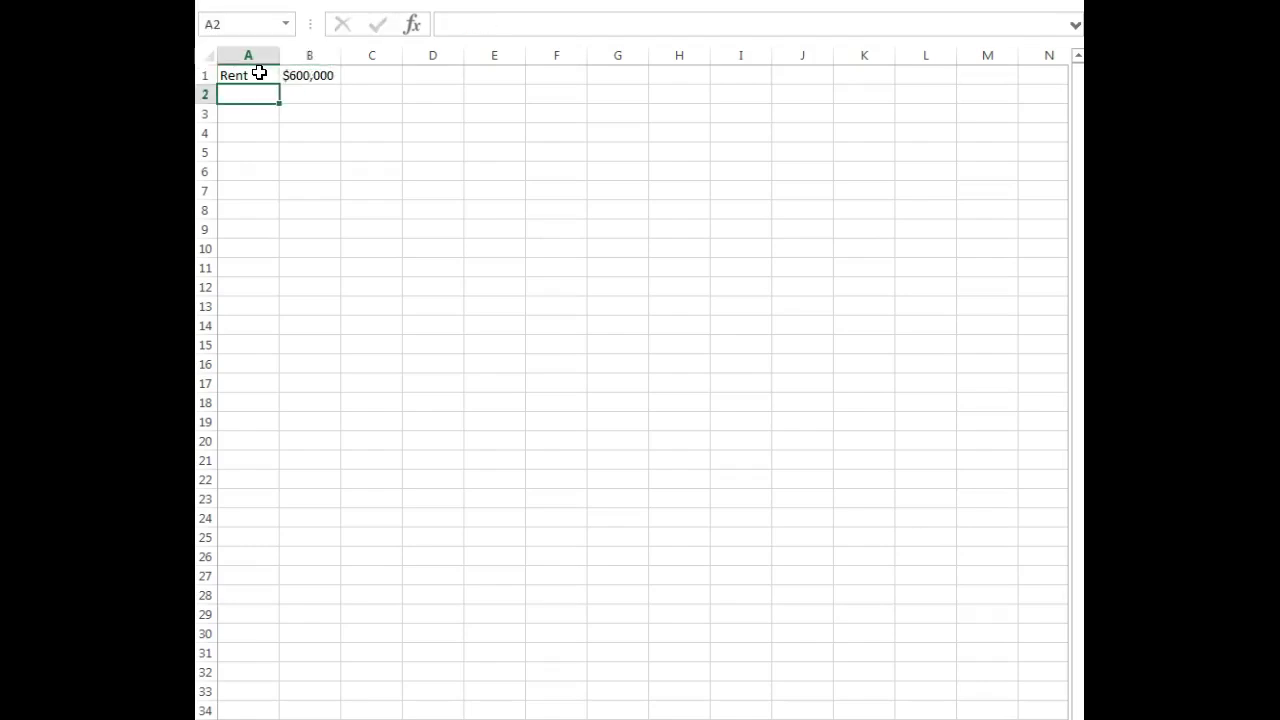
# - Enter "Labor" with $1,250,000 in row 2, formatted as currency
pyautogui.write('LAbor')
pyautogui.press('Tab')
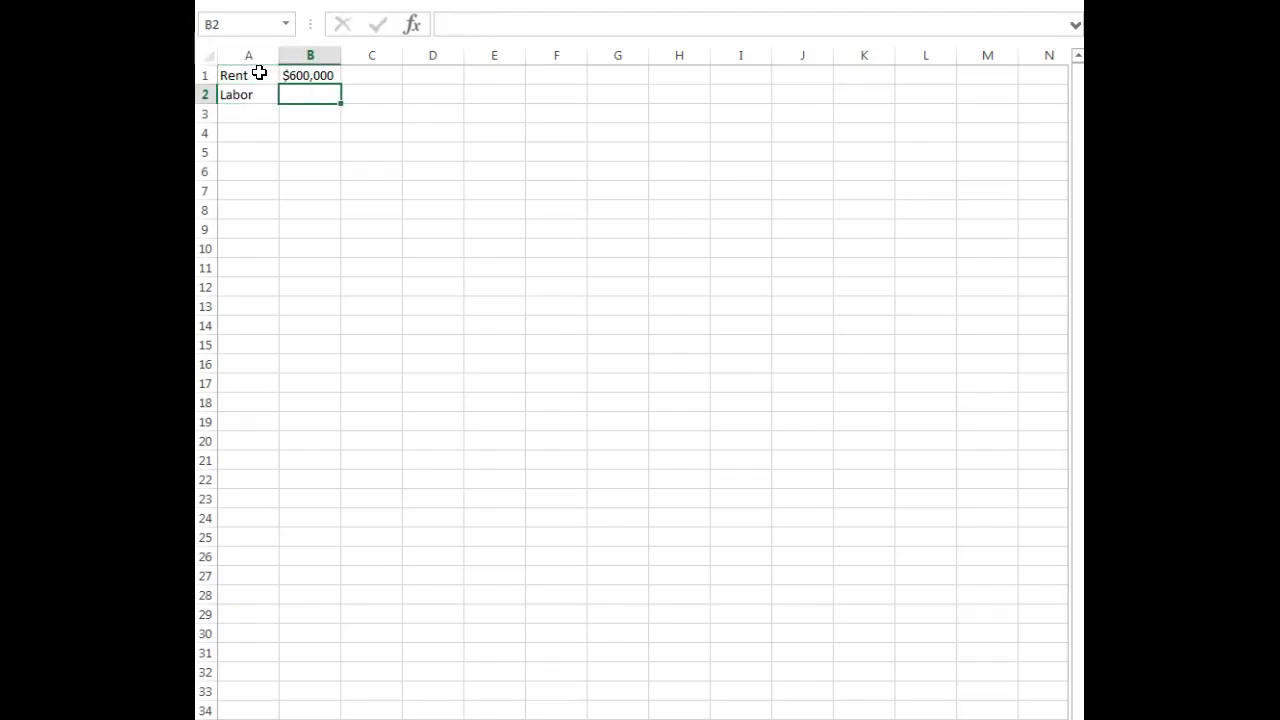
pyautogui.write('1250000')
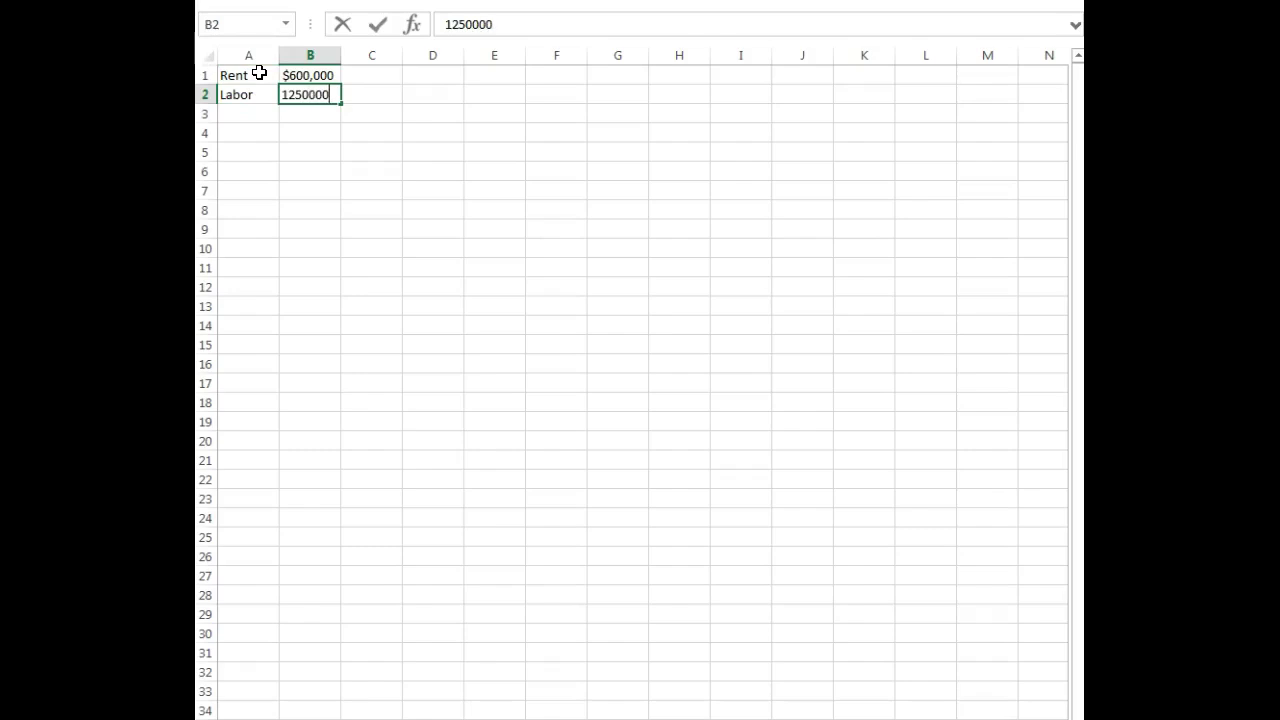
pyautogui.press('Return')
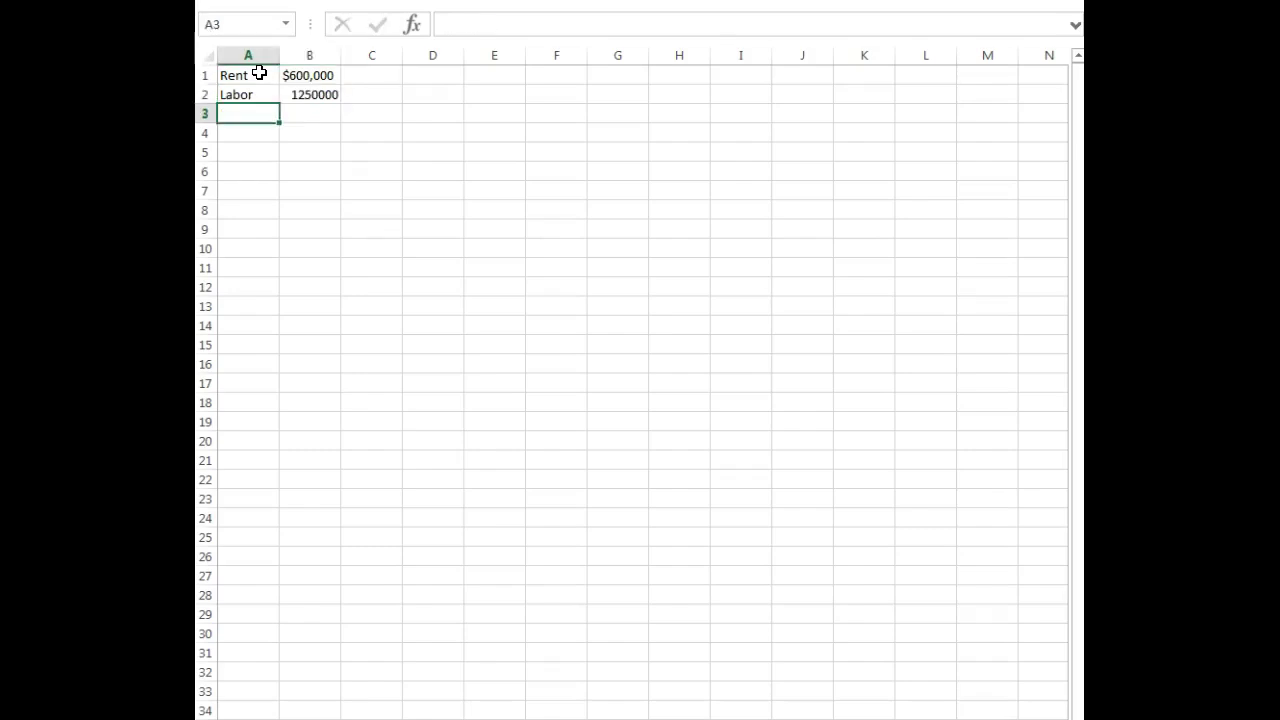
pyautogui.press('Up')
pyautogui.press('Right')
pyautogui.write('$1,2')
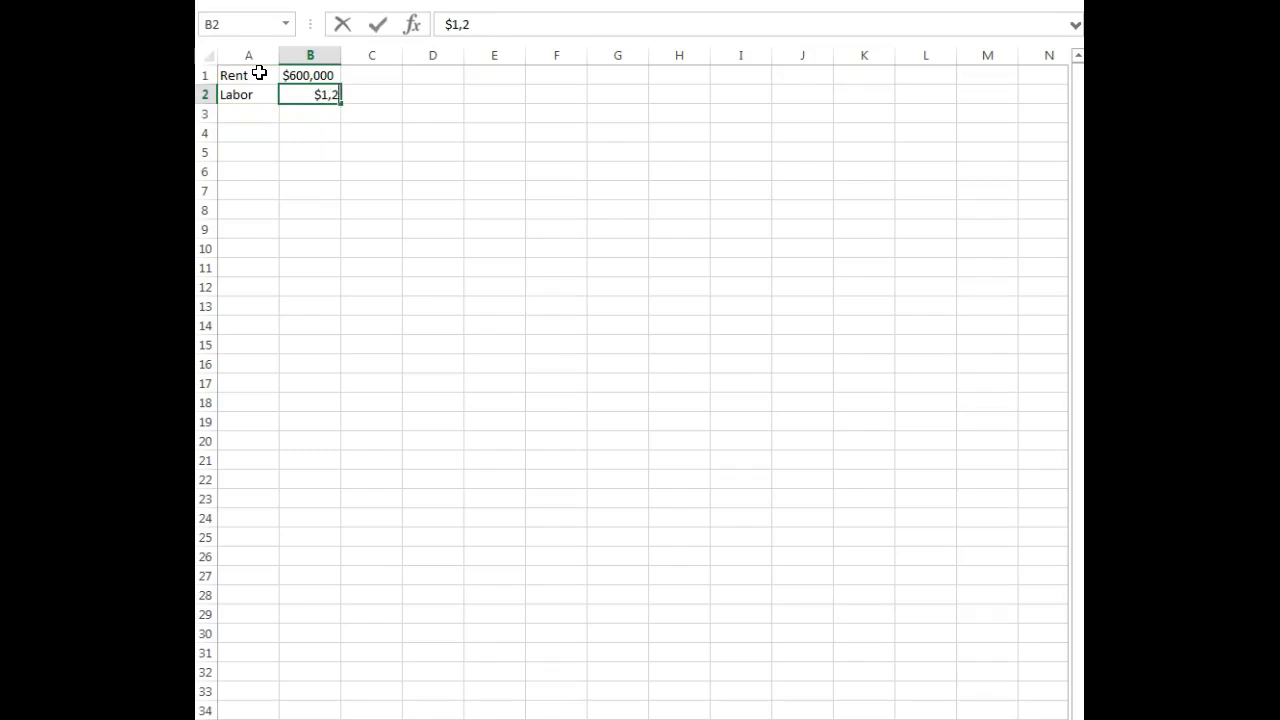
pyautogui.write('50,000')
pyautogui.press('Return')
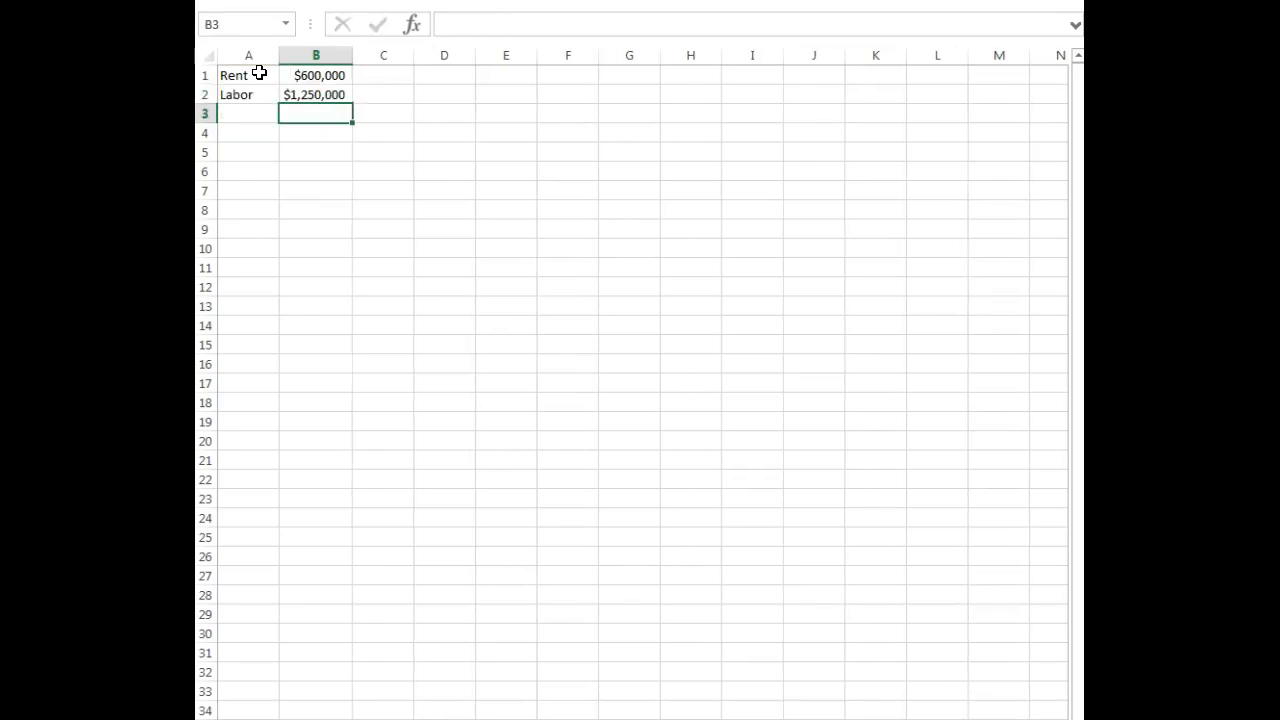
# - Label cell A4 "Marginal Printing Costs", leaving row 3 empty
pyautogui.press('Left')
pyautogui.press('Down')
pyautogui.press('Down')
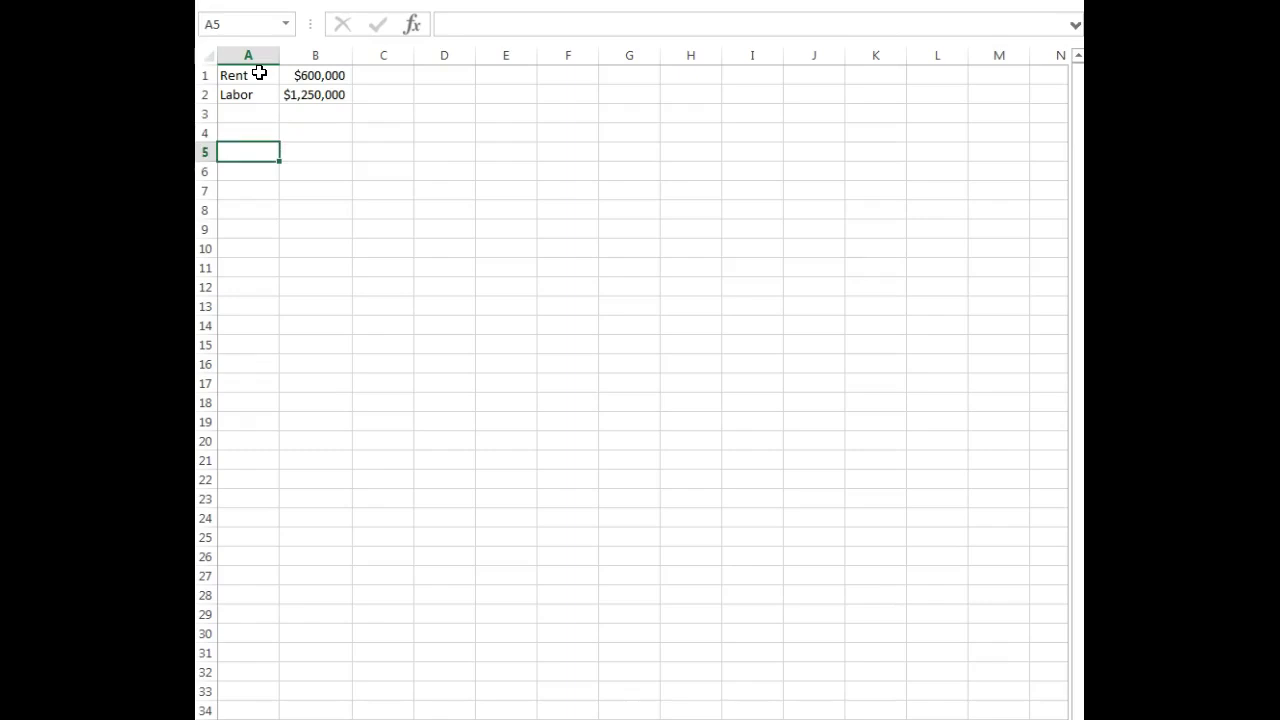
pyautogui.press('Up')
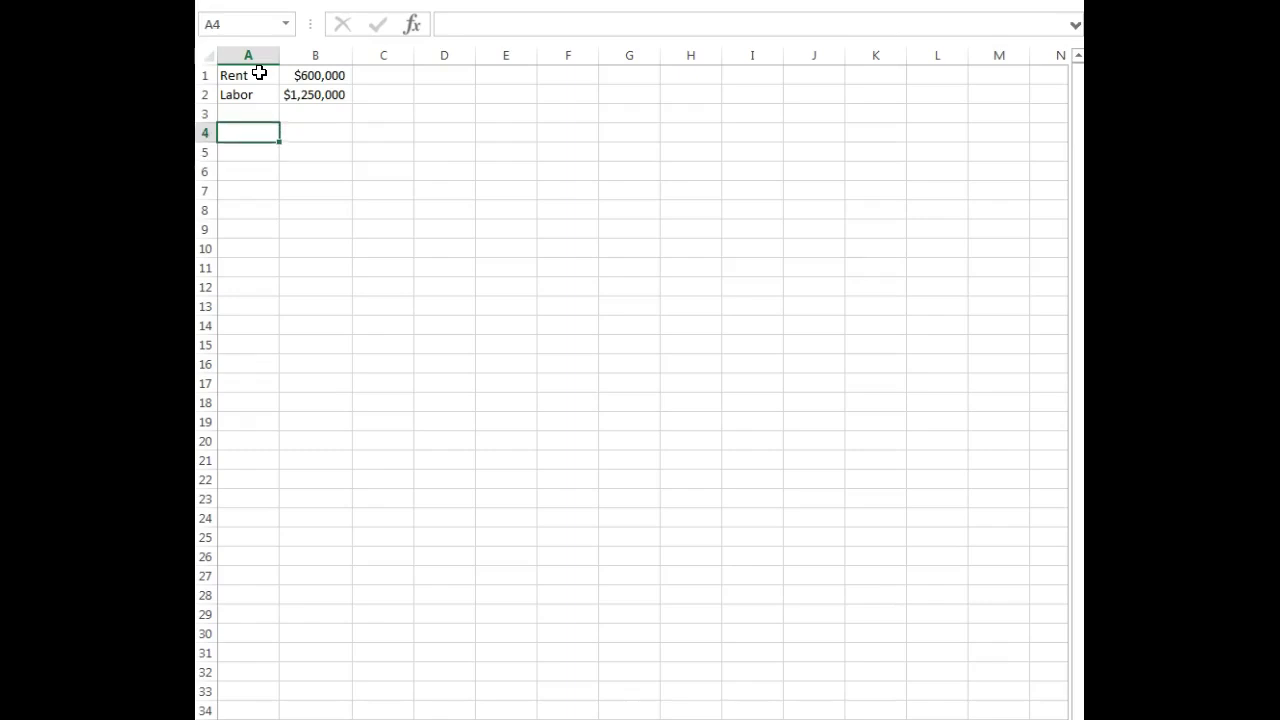
pyautogui.write('Mart')
pyautogui.press('BackSpace')
pyautogui.write('ginal Prinit')
pyautogui.press('BackSpace')
pyautogui.press('BackSpace')
pyautogui.write('ting Costs')
pyautogui.press('Return')
# - Label cell A5 "Marginal Delivery Costs" and fit column A's width to the labels
pyautogui.write('m')
pyautogui.press('BackSpace')
pyautogui.press('BackSpace')
pyautogui.write('Marginal')
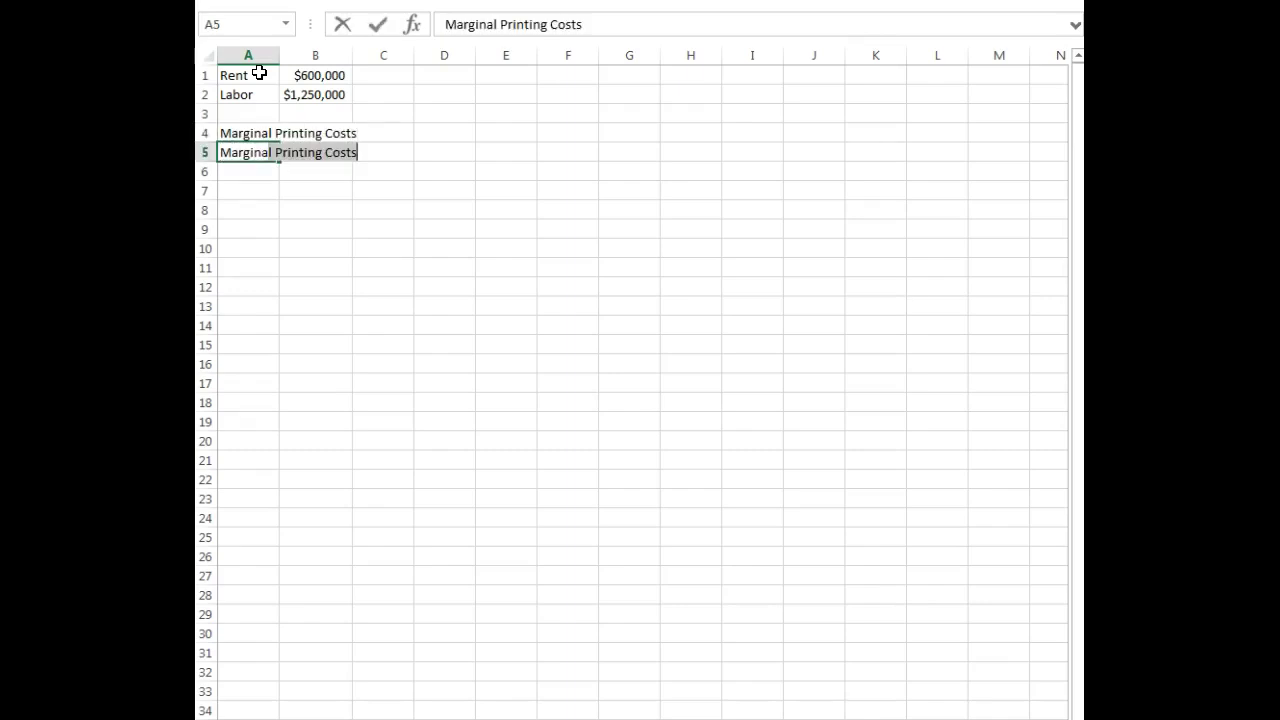
pyautogui.write(' Delivery Costs')
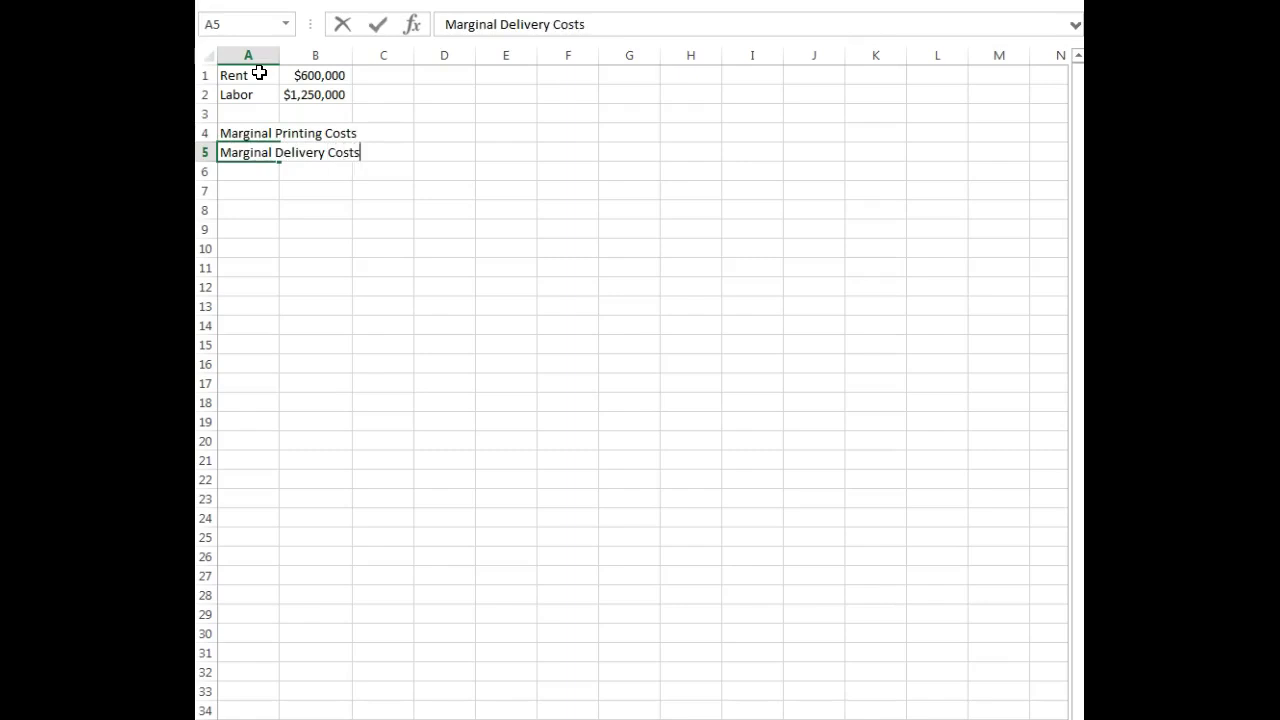
pyautogui.press('Return')
pyautogui.doubleClick(279, 55)
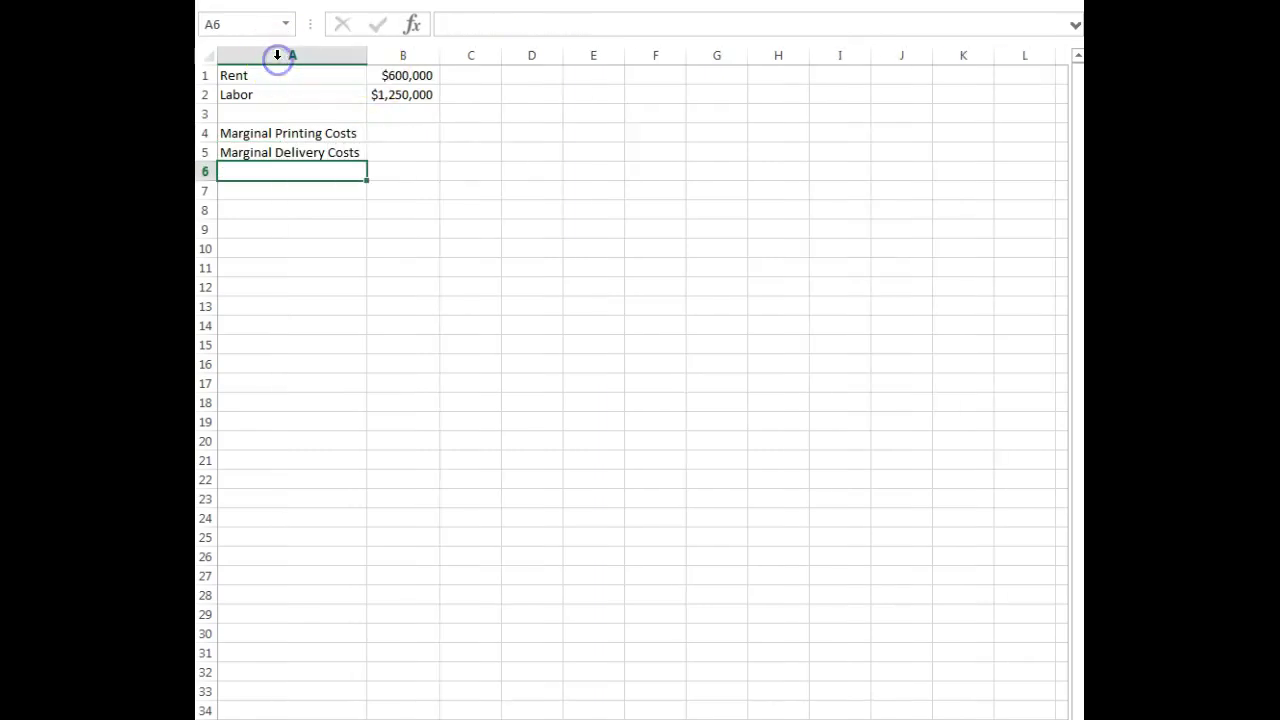
# - Enter 0.25 as the marginal printing cost in B4, with the unit "paper" beside it in C4
pyautogui.click(431, 133)
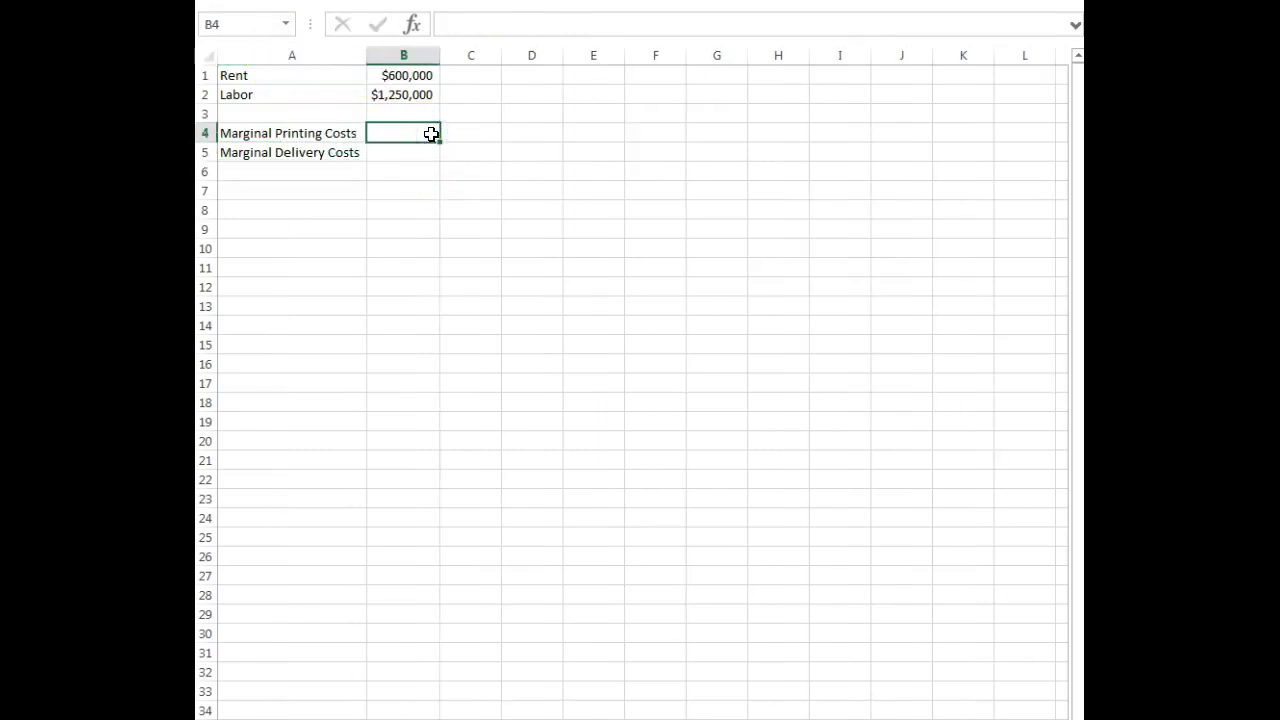
pyautogui.write('.25')
pyautogui.press('Tab')
pyautogui.write('paper')
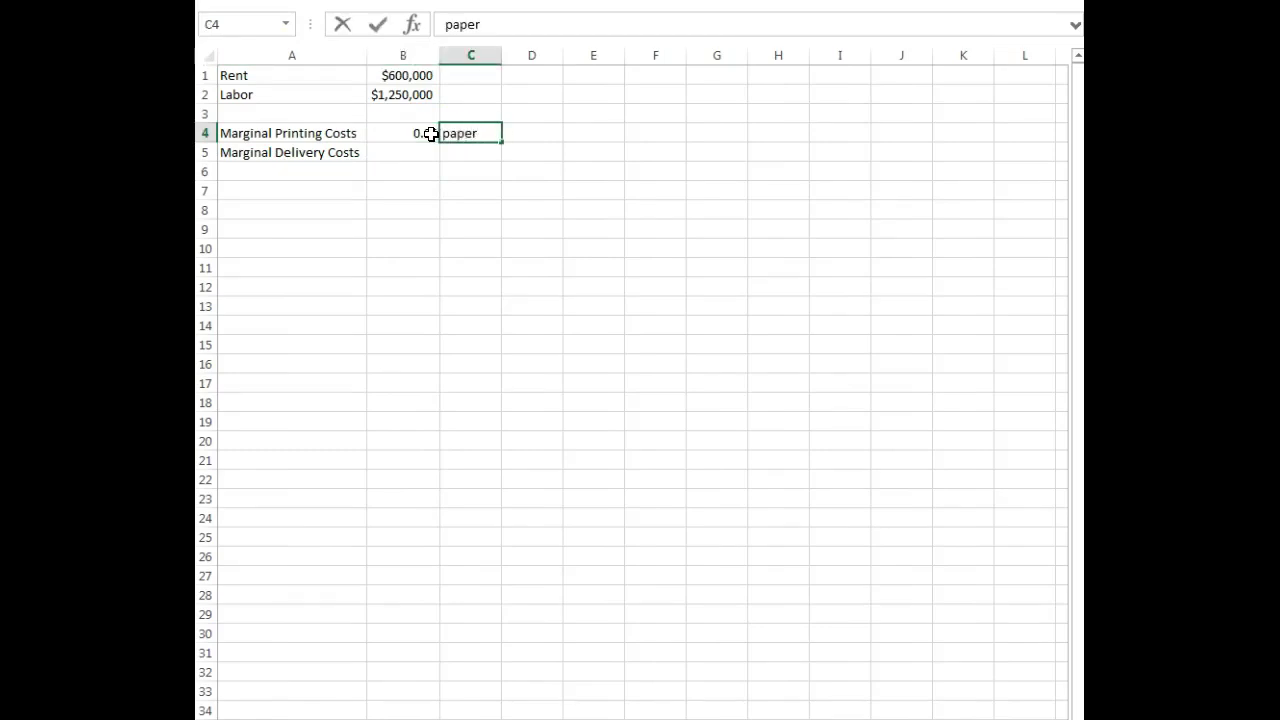
pyautogui.click(430, 133)
pyautogui.press('Return')
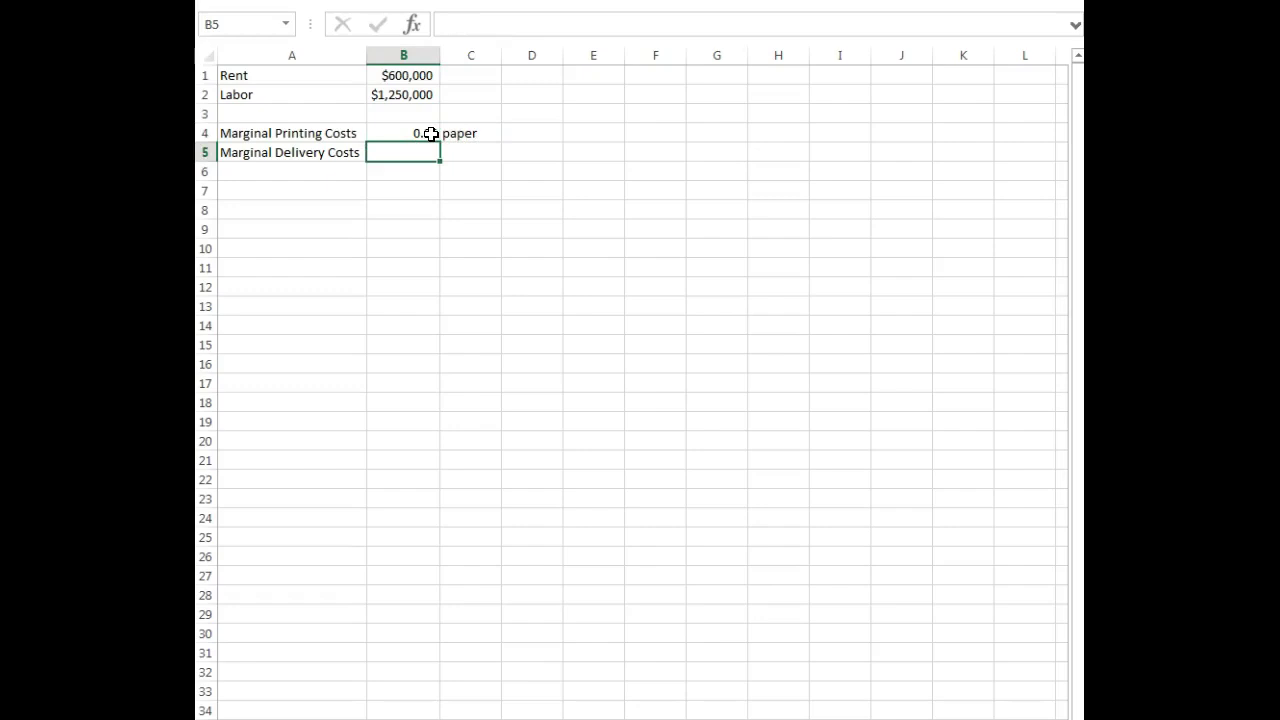
# - Enter $0.10 as the marginal delivery cost in B5, with the unit "paper" in C5
pyautogui.write('$0.10')
pyautogui.press('Tab')
pyautogui.write('paper')
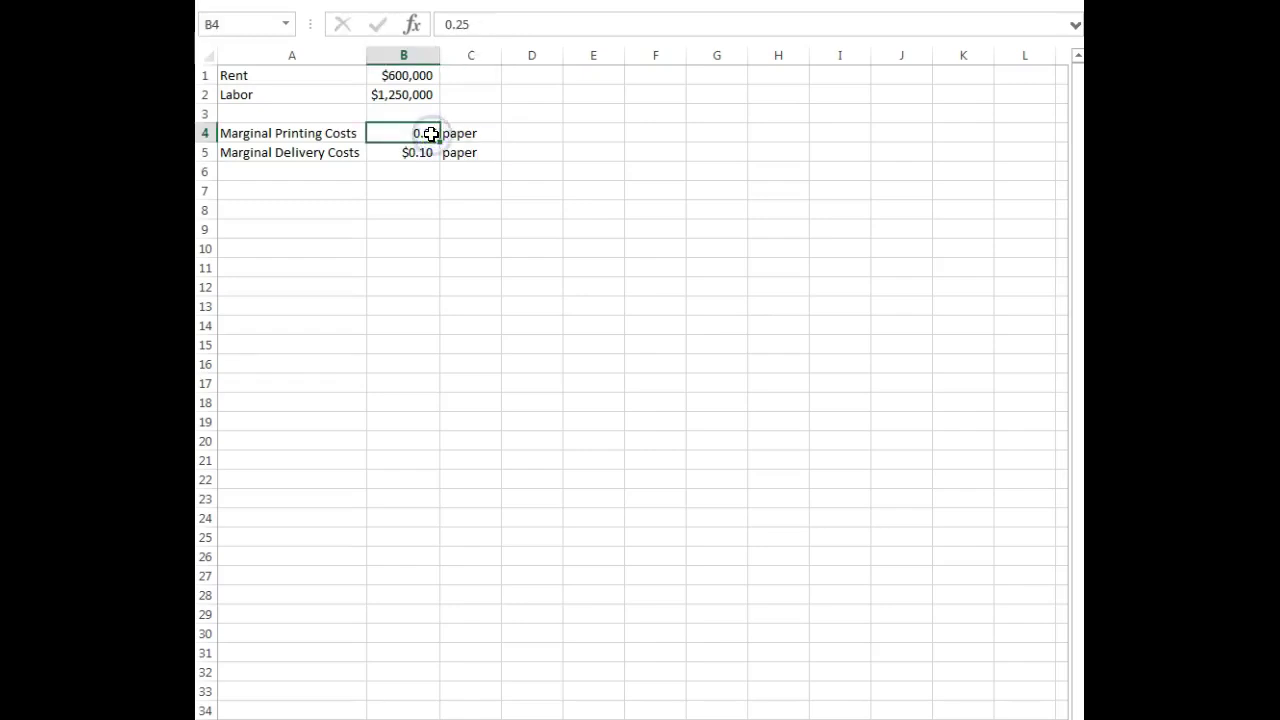
# - Change the marginal printing cost in B4 to a dollar amount, $0.25
pyautogui.click(443, 23)
pyautogui.write('$')
pyautogui.press('Return')
pyautogui.click(369, 227)
pyautogui.click(349, 194)
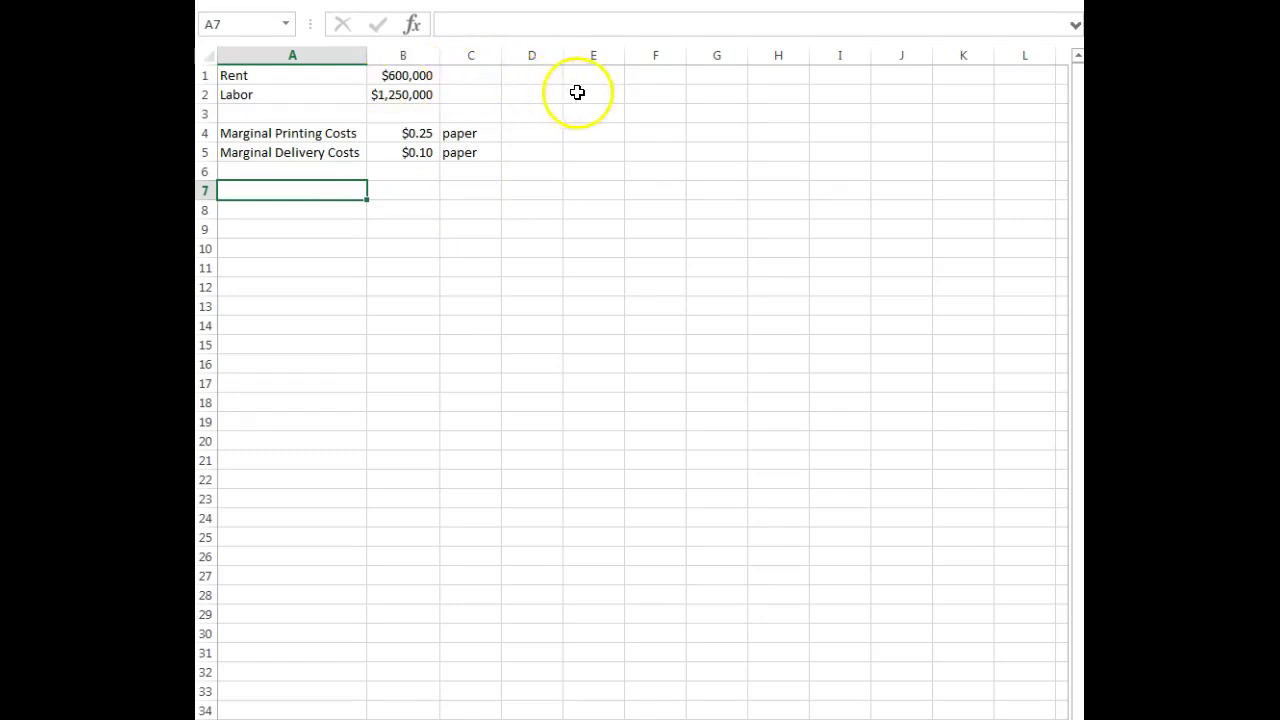
# - Classify the rent and labor costs as "Fixed" in D1 and D2
pyautogui.click(541, 77)
pyautogui.write('Fixed')
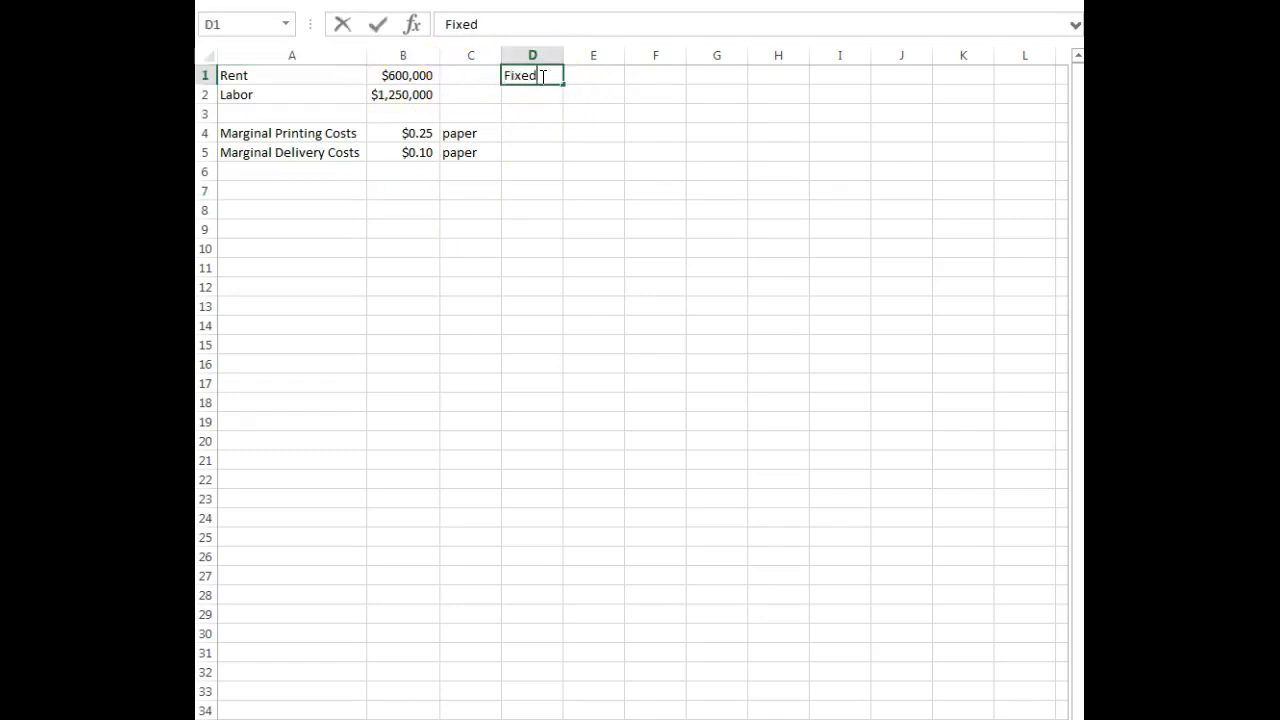
pyautogui.press('Return')
pyautogui.write('Fixed')
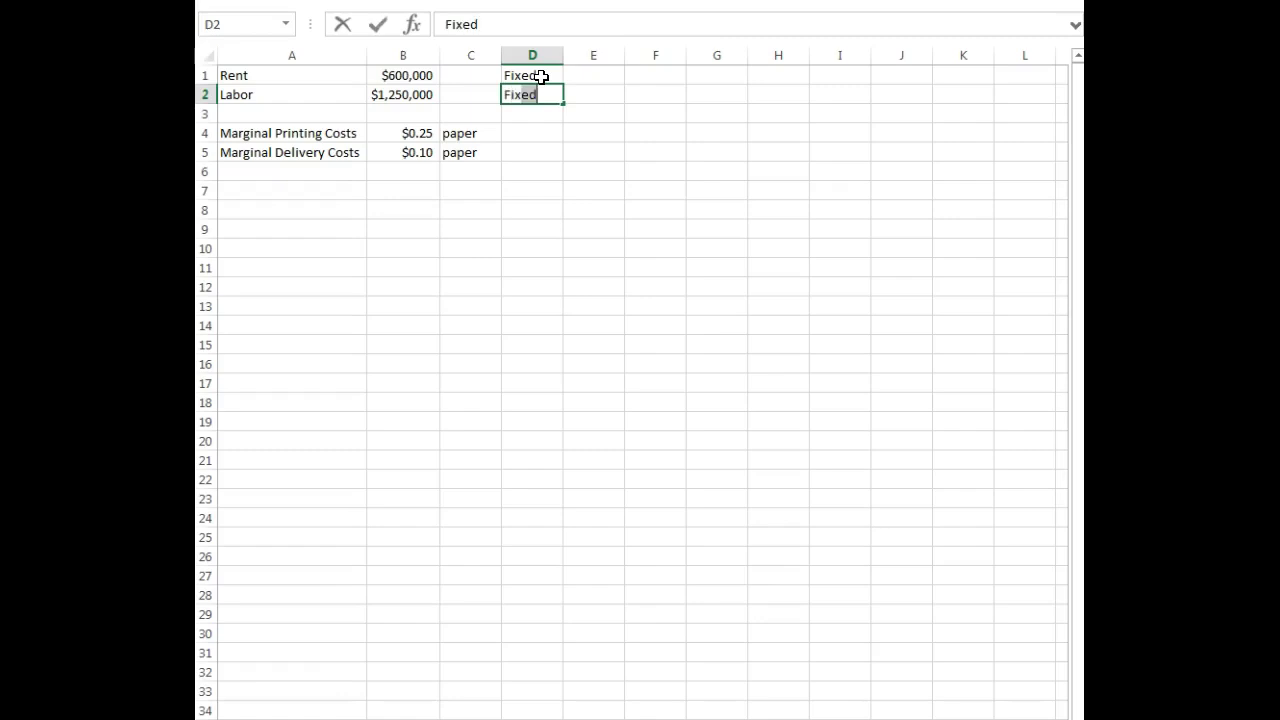
pyautogui.press('Return')
pyautogui.press('Return')
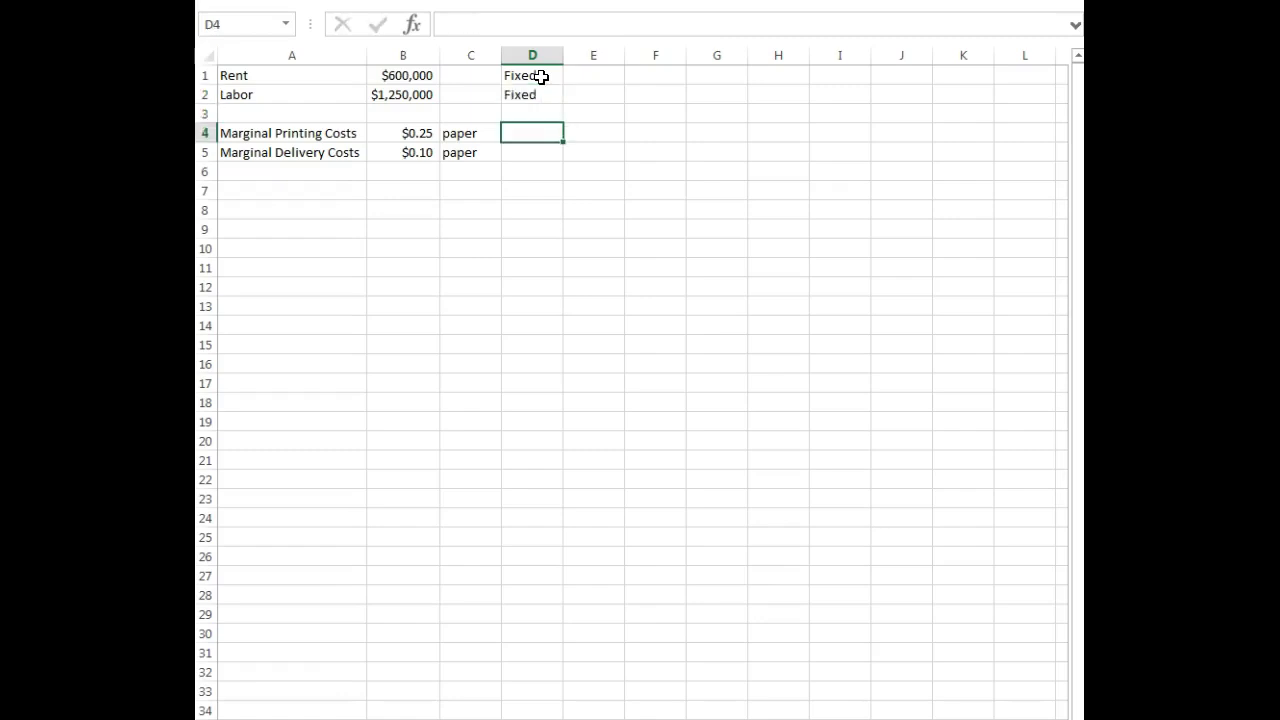
# - Classify the marginal printing and delivery costs as "Variable" in D4 and D5
pyautogui.write('Variable')
pyautogui.press('Return')
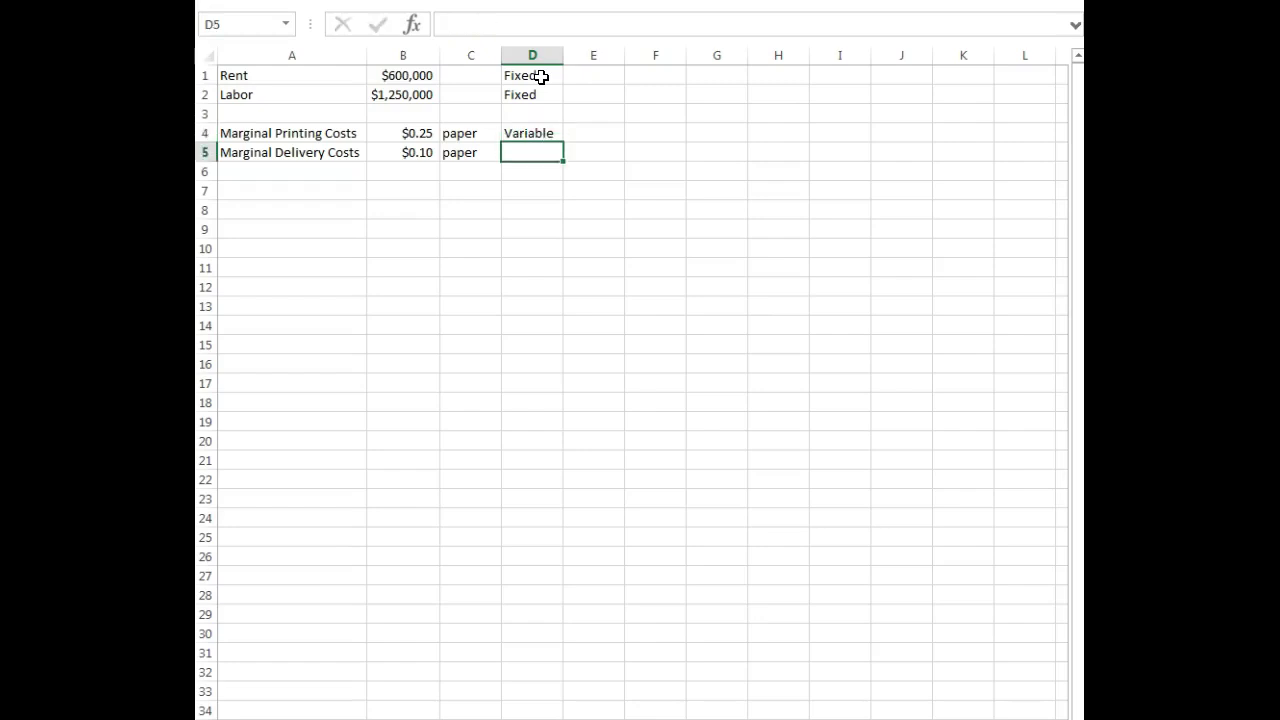
pyautogui.write('Variabl')
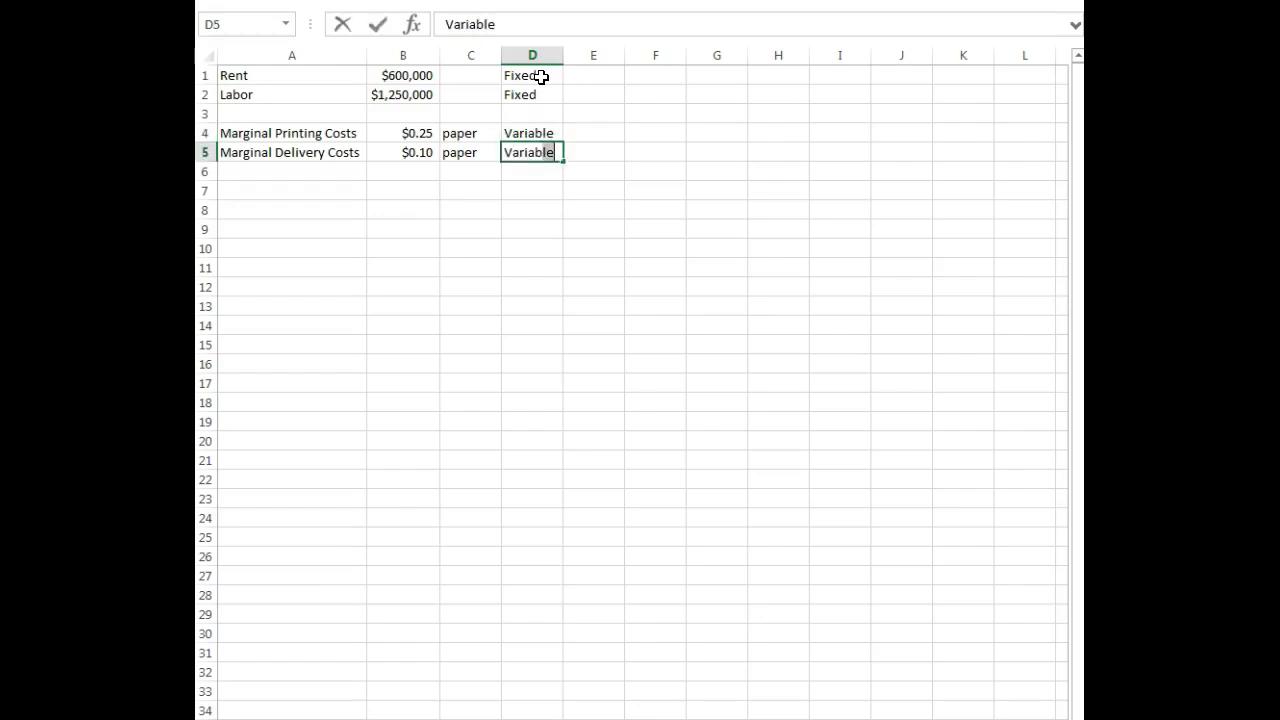
pyautogui.press('Return')
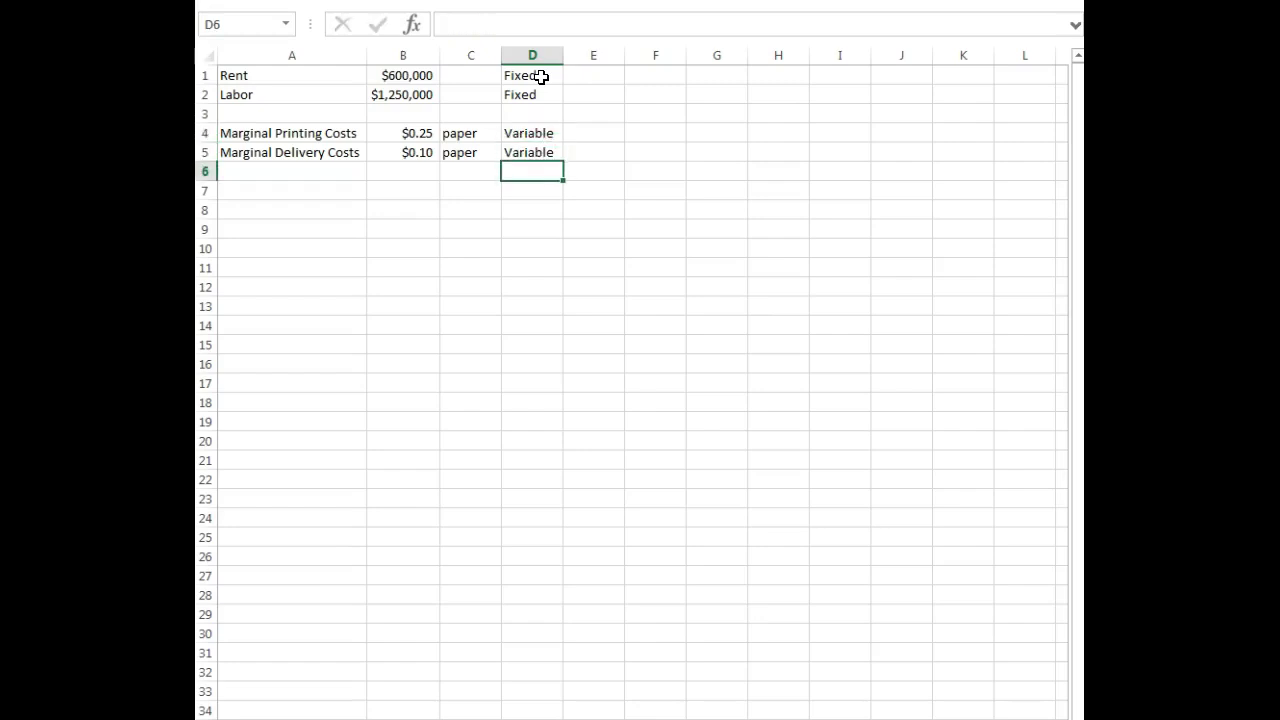
# - Label A8 "AFC @ 1,000,000" and write "=Total Fixed Cost / Quantity" as plain text in B8
pyautogui.click(318, 206)
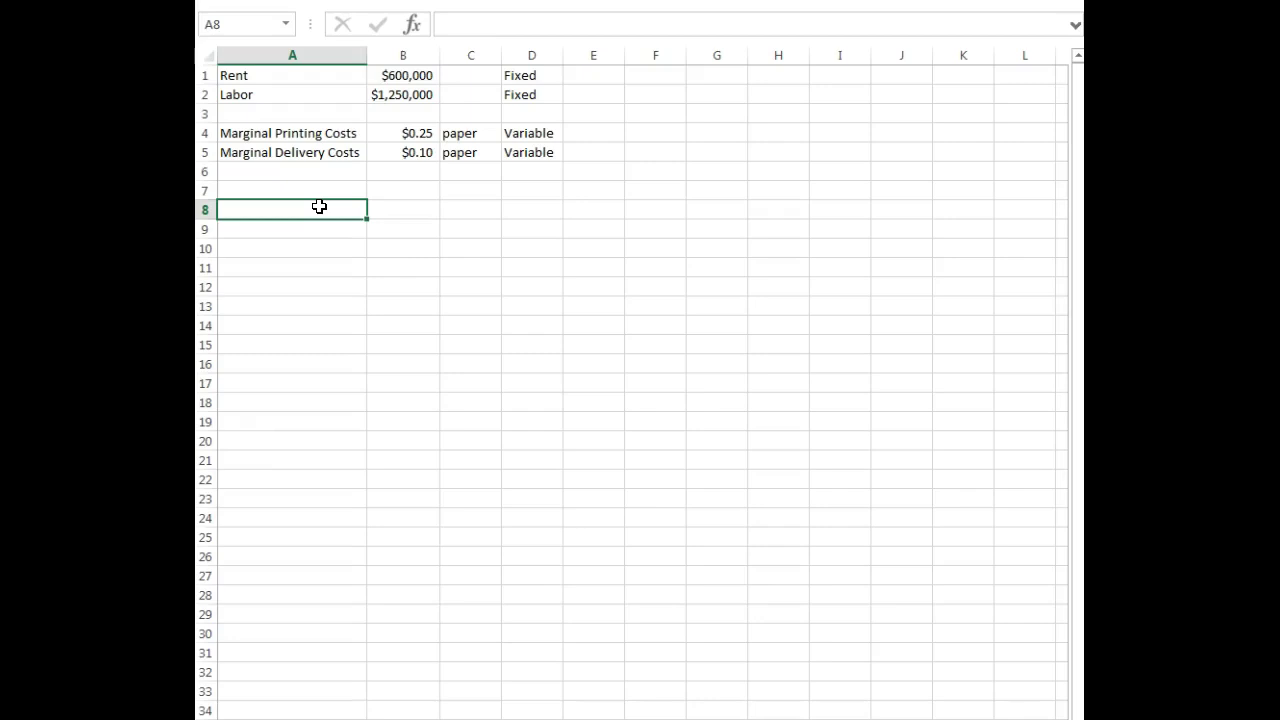
pyautogui.write('AFC @ 1,')
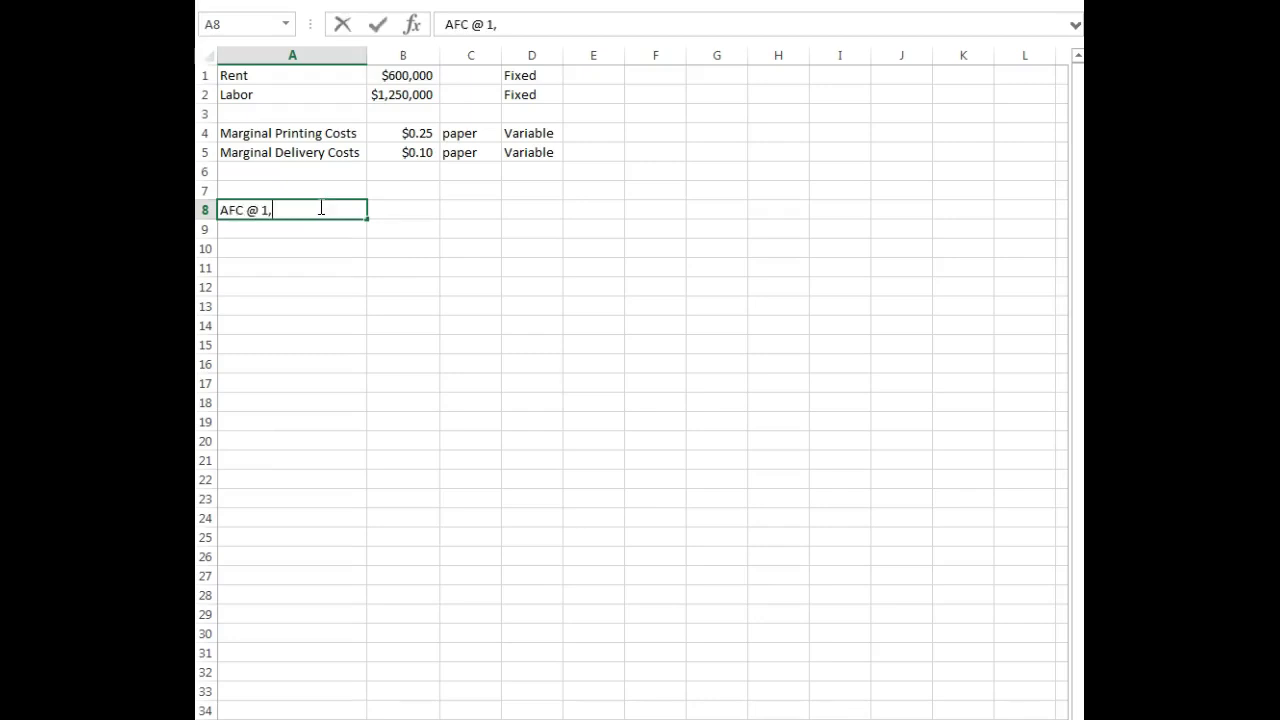
pyautogui.write('000,000')
pyautogui.press('Tab')
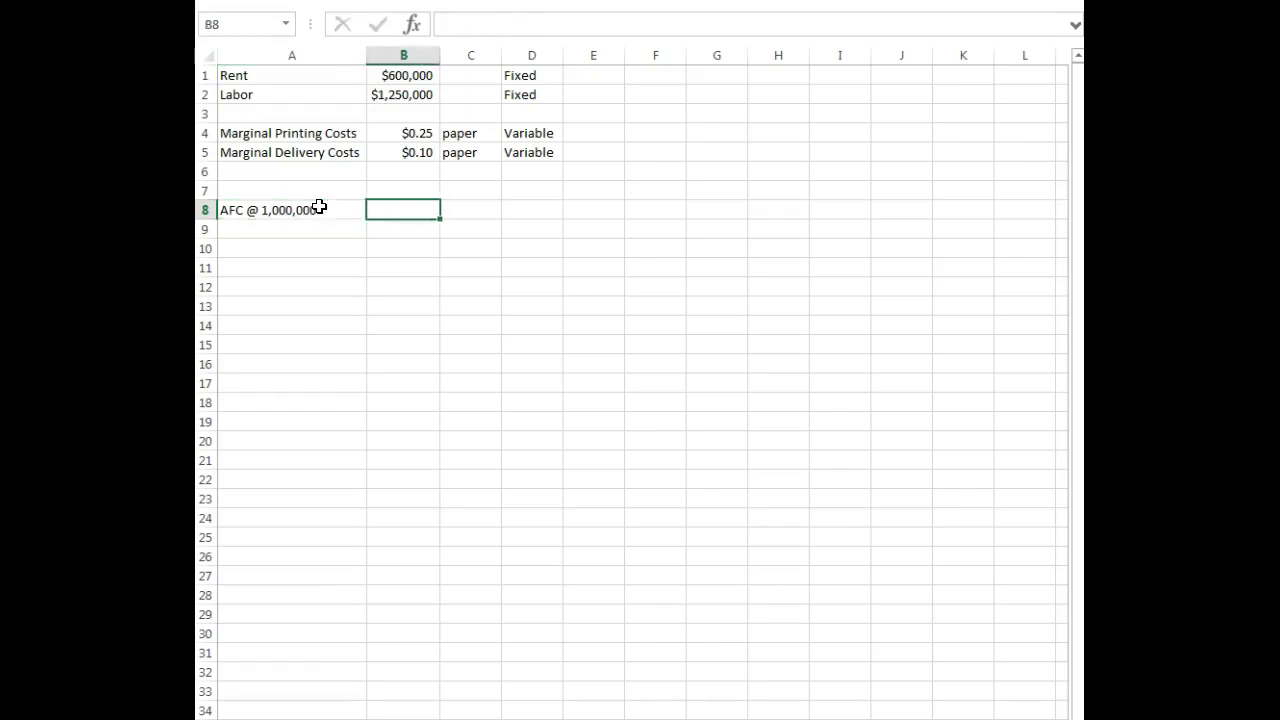
pyautogui.write("'=Total Fixed Cost / ")
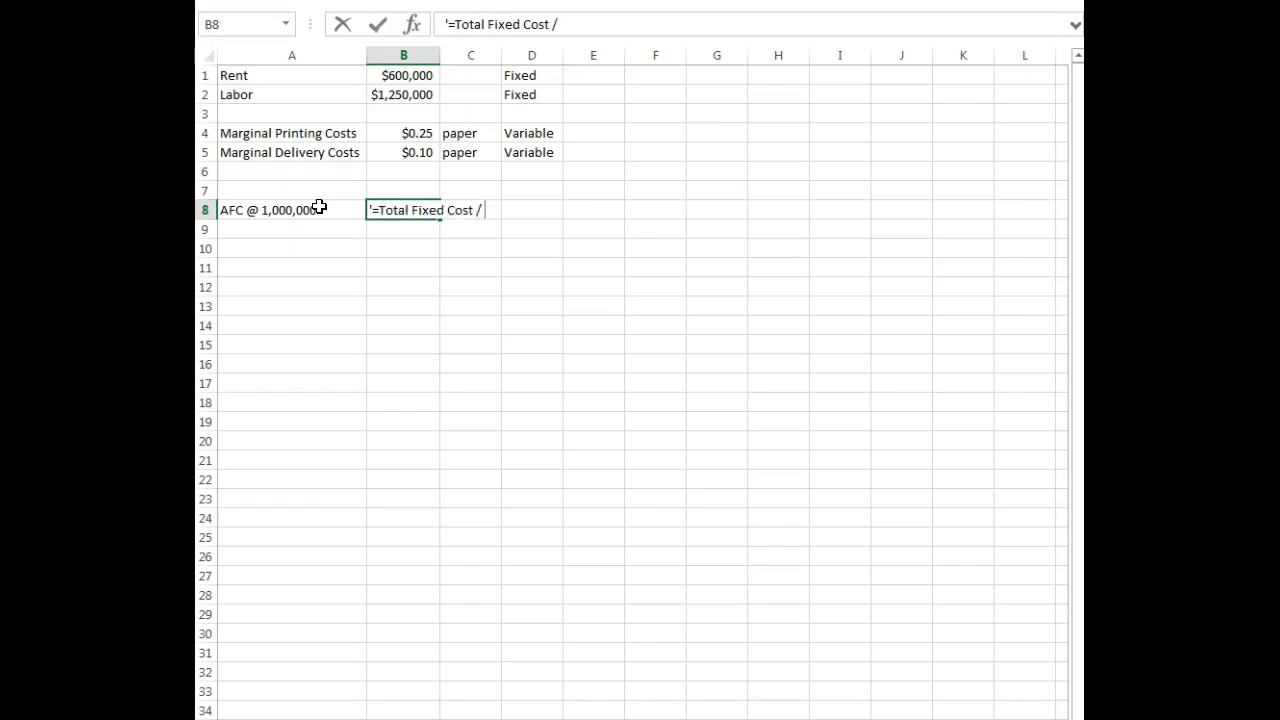
pyautogui.write('Quantity')
pyautogui.press('Return')
# - Calculate the average fixed cost at 1,000,000 papers in B9 with the formula =((B1+B2)/1000000)
pyautogui.press('Right')
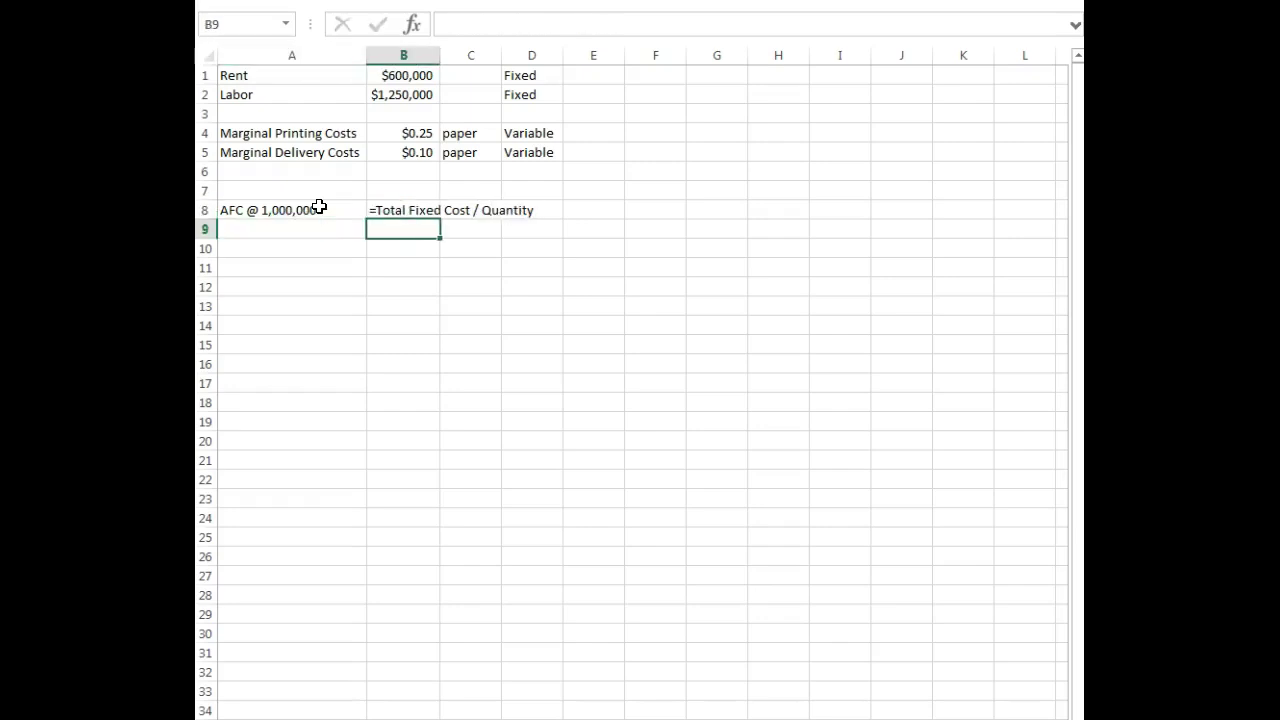
pyautogui.write('=(')
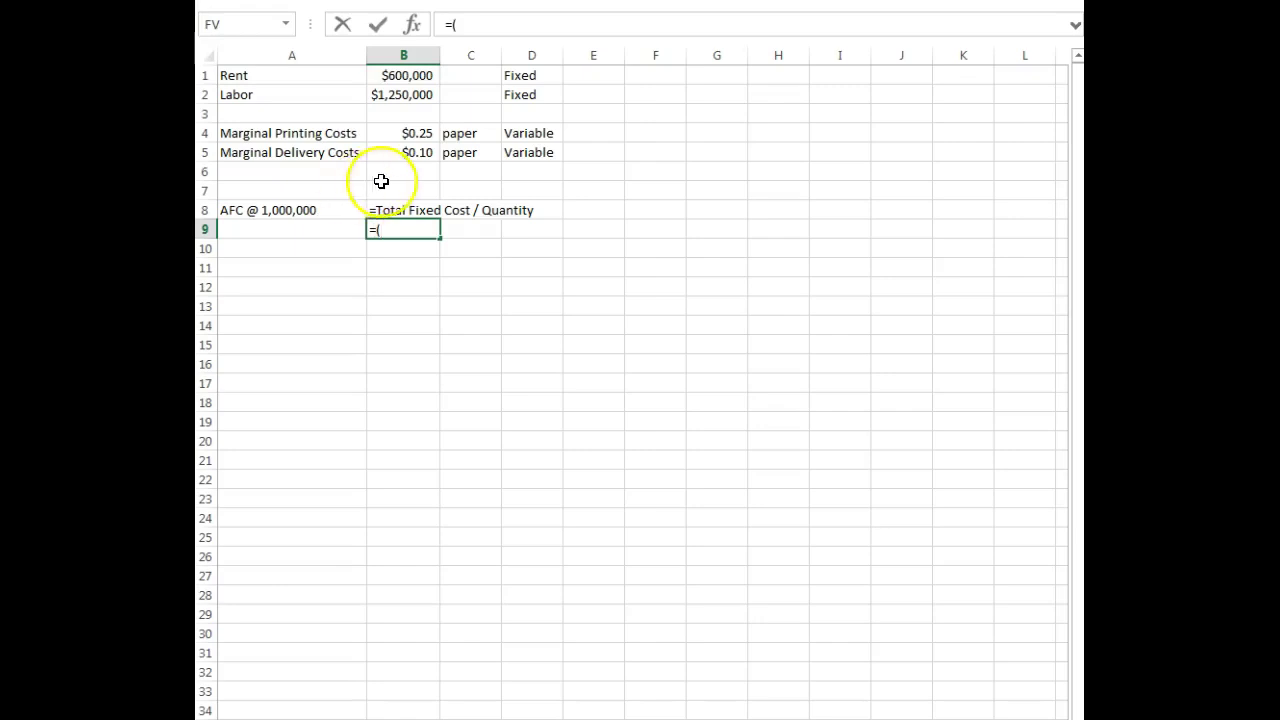
pyautogui.click(424, 76)
pyautogui.write('+')
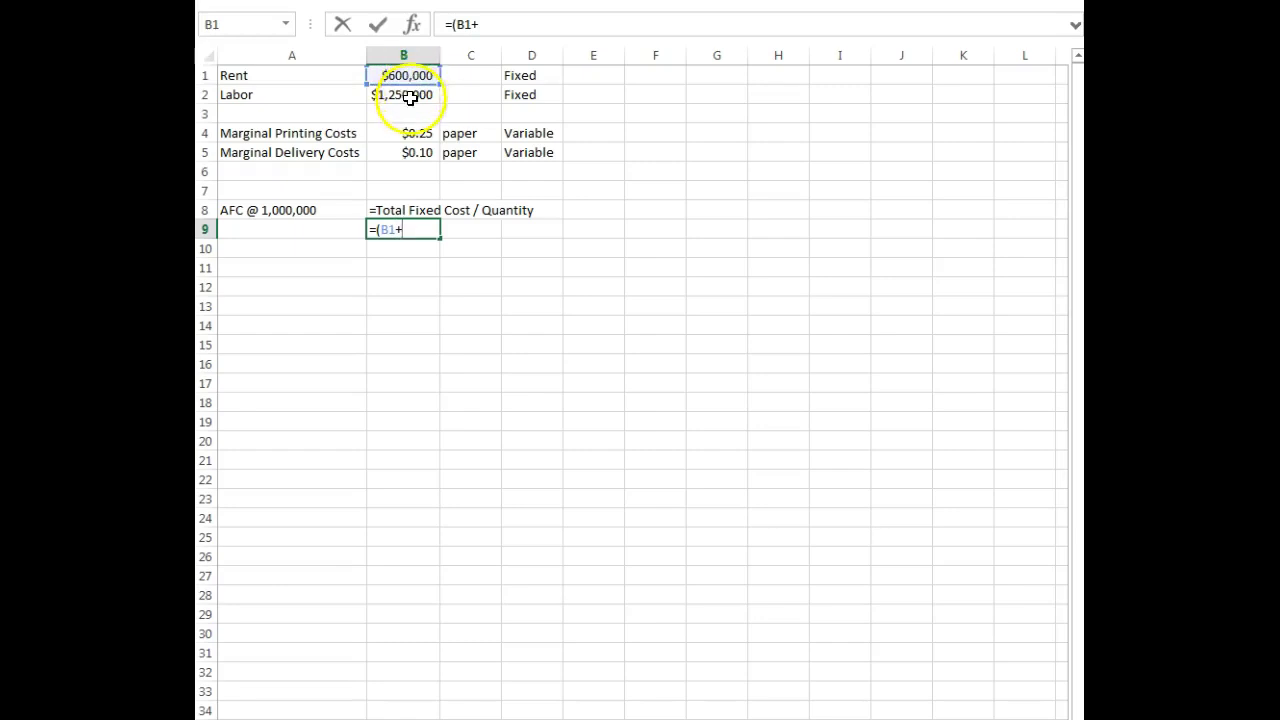
pyautogui.click(407, 94)
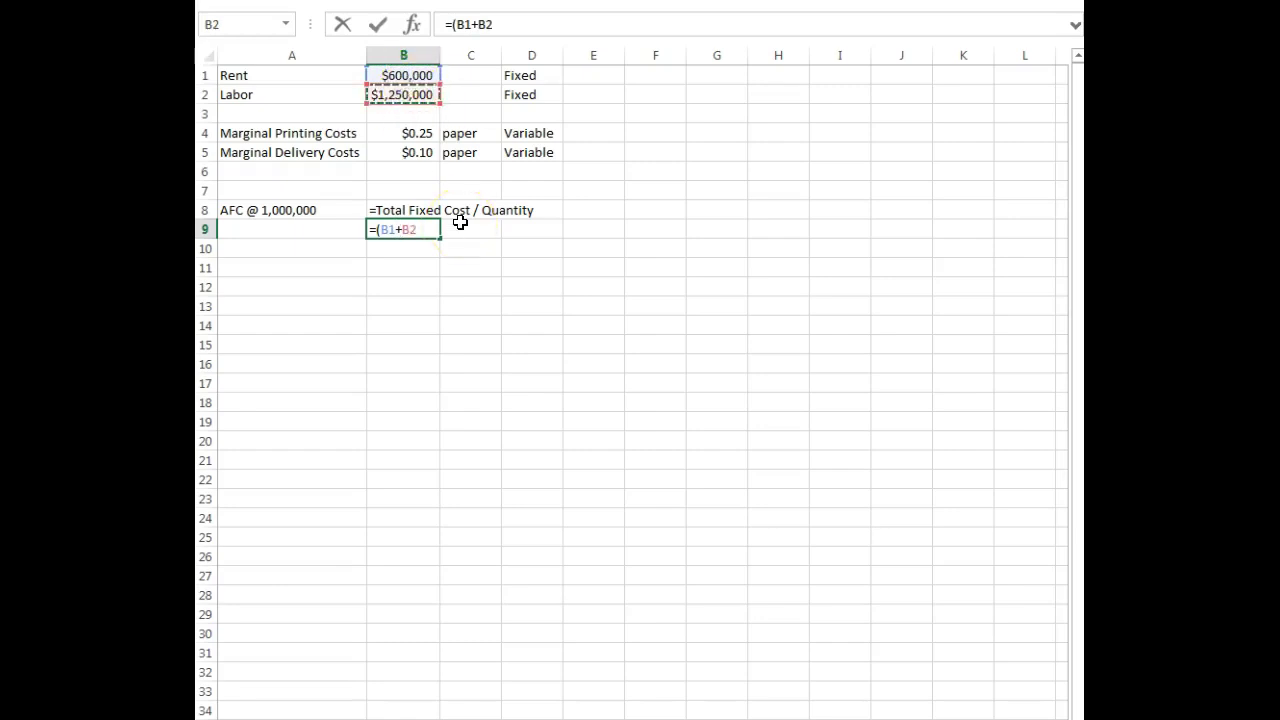
pyautogui.click(455, 24)
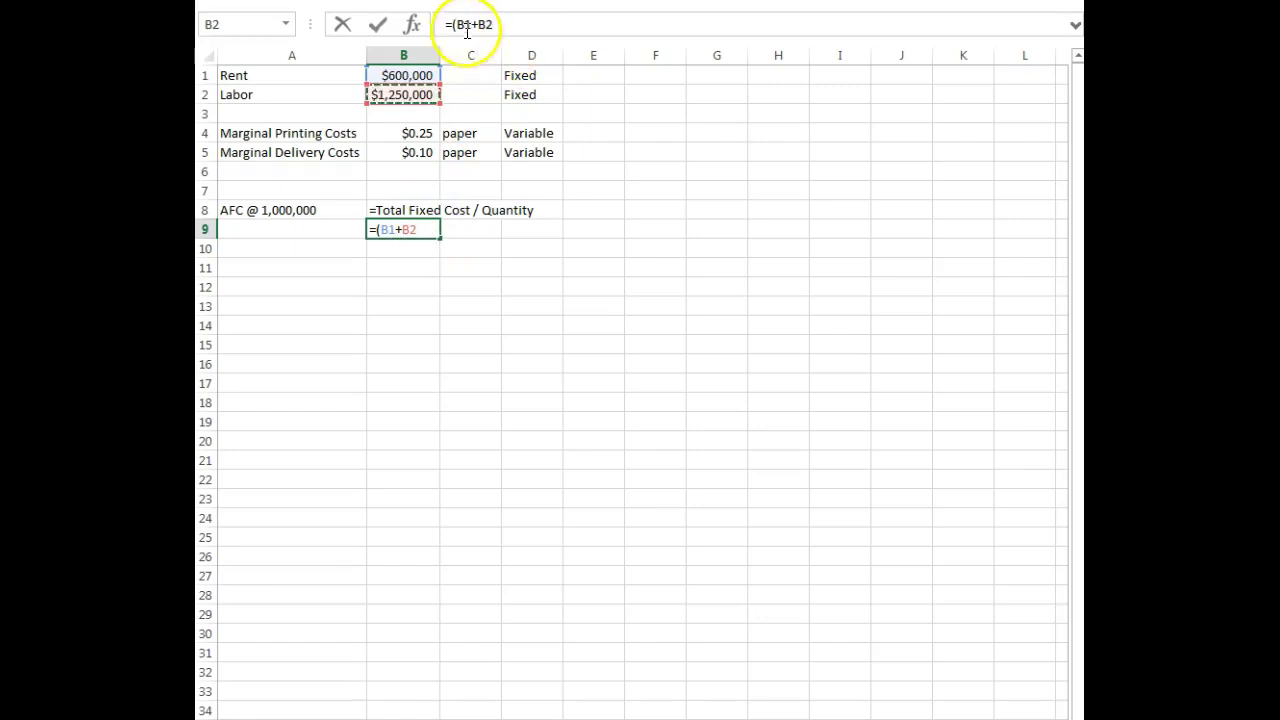
pyautogui.write('(B1+B2')
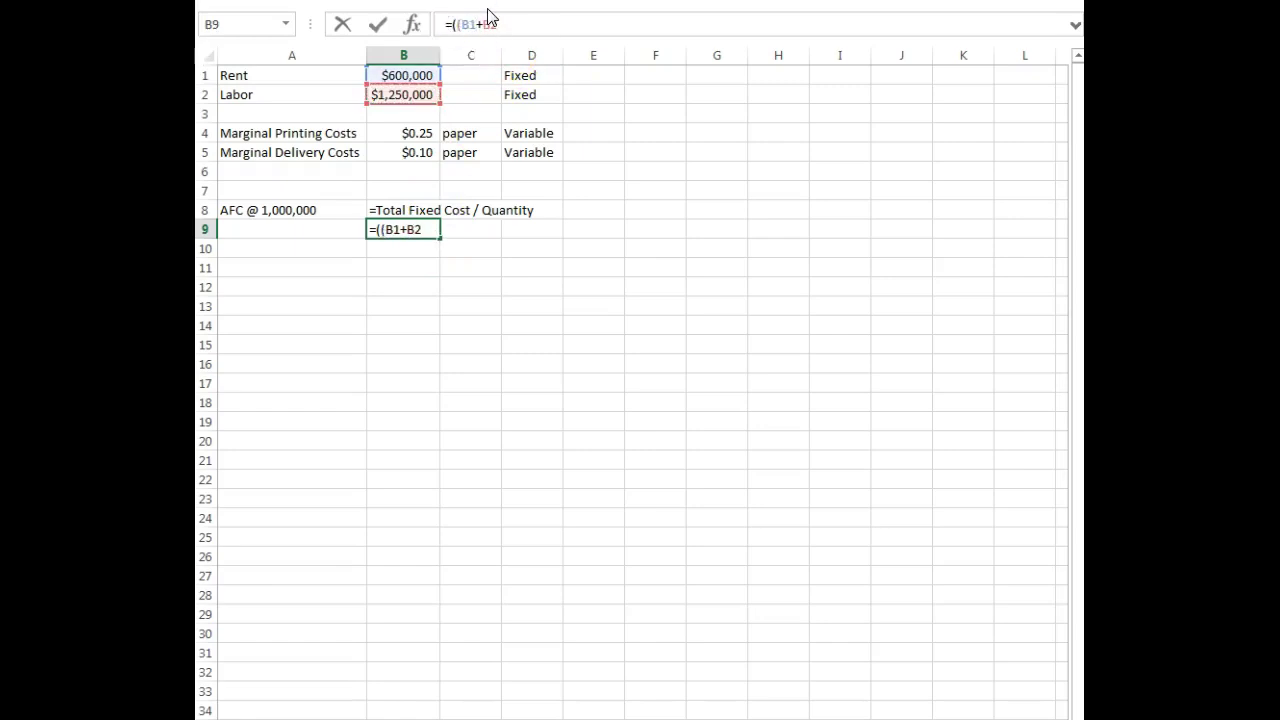
pyautogui.write(')/1000000')
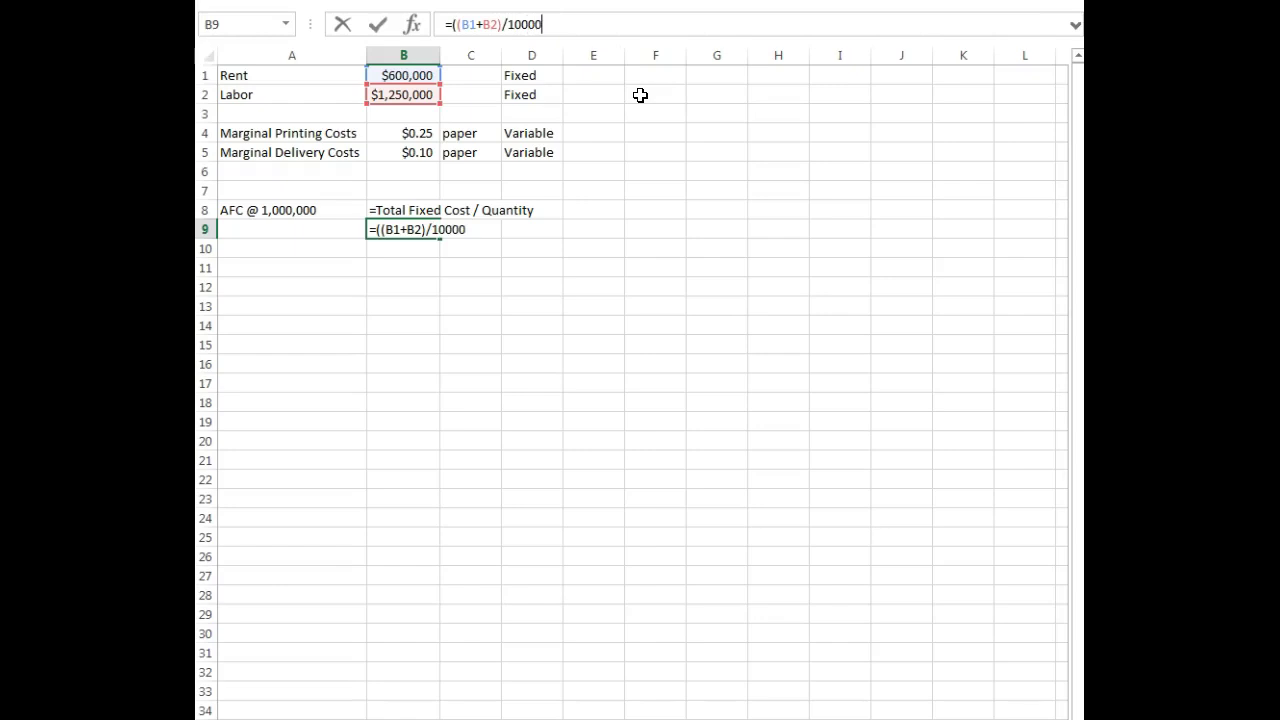
pyautogui.press('Return')
pyautogui.press('Return')
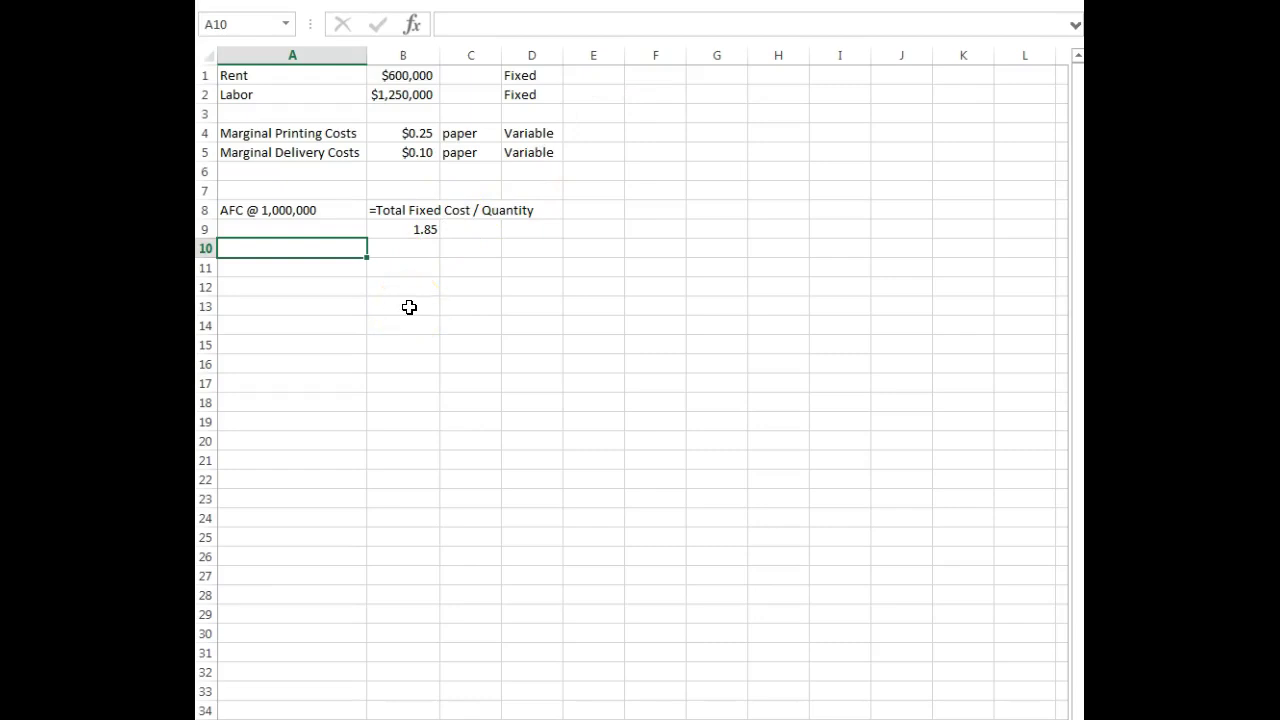
# - Label A10 "AFC @ 800,000" and write "=Total Fixed cost / Quantity" as plain text in B10
pyautogui.moveTo(259, 209); pyautogui.dragTo(415, 224)
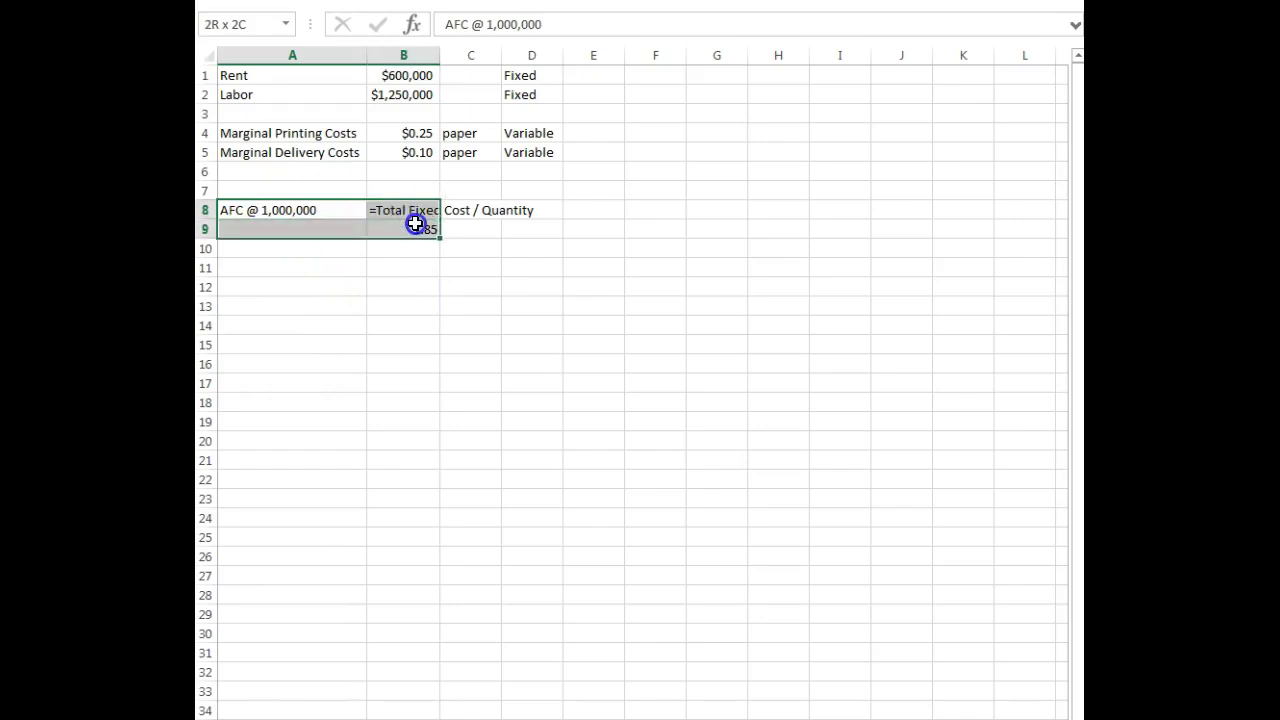
pyautogui.click(320, 268)
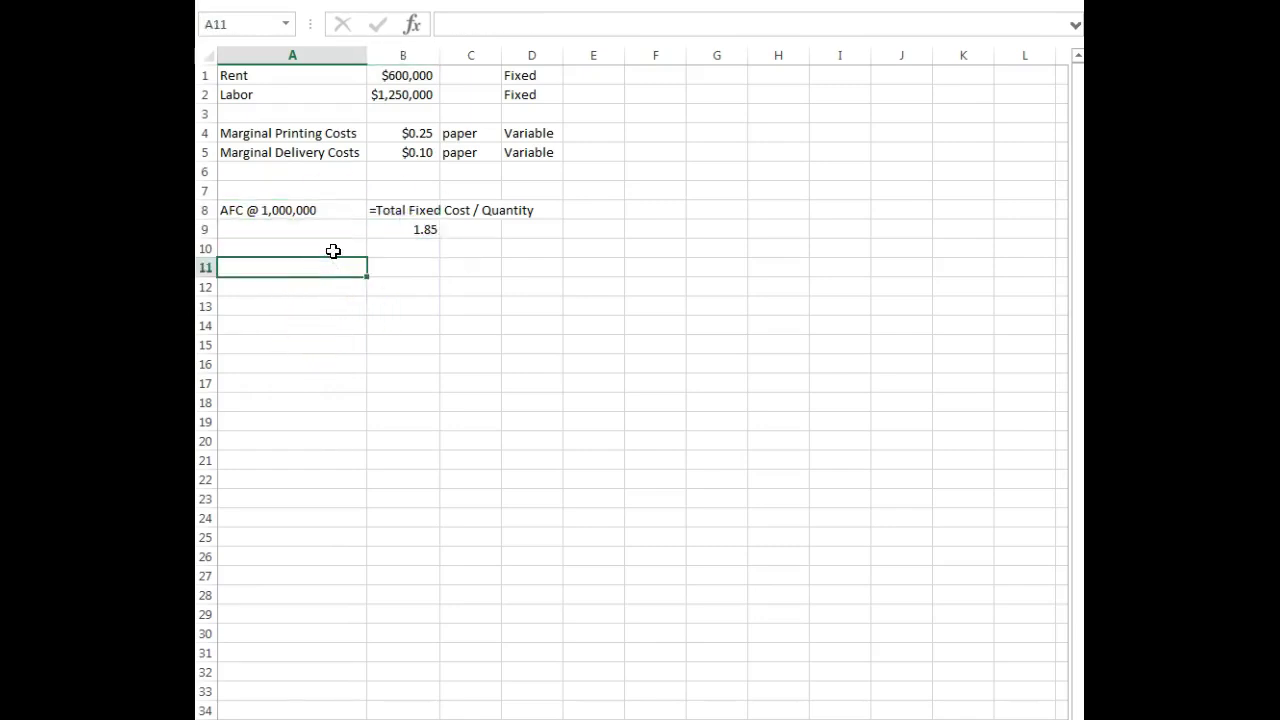
pyautogui.click(331, 249)
pyautogui.write('AFC @')
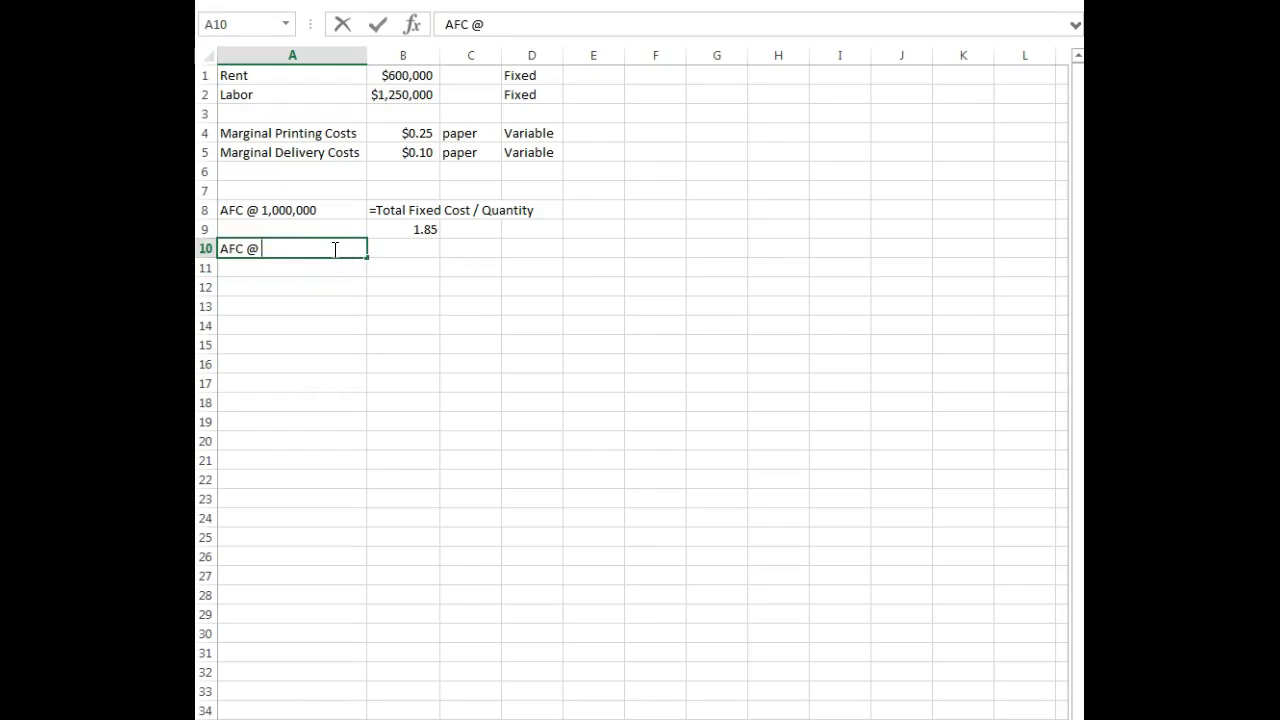
pyautogui.write(' 800,000')
pyautogui.press('Tab')
pyautogui.write('=')
pyautogui.press('BackSpace')
pyautogui.write("'=Total Fix")
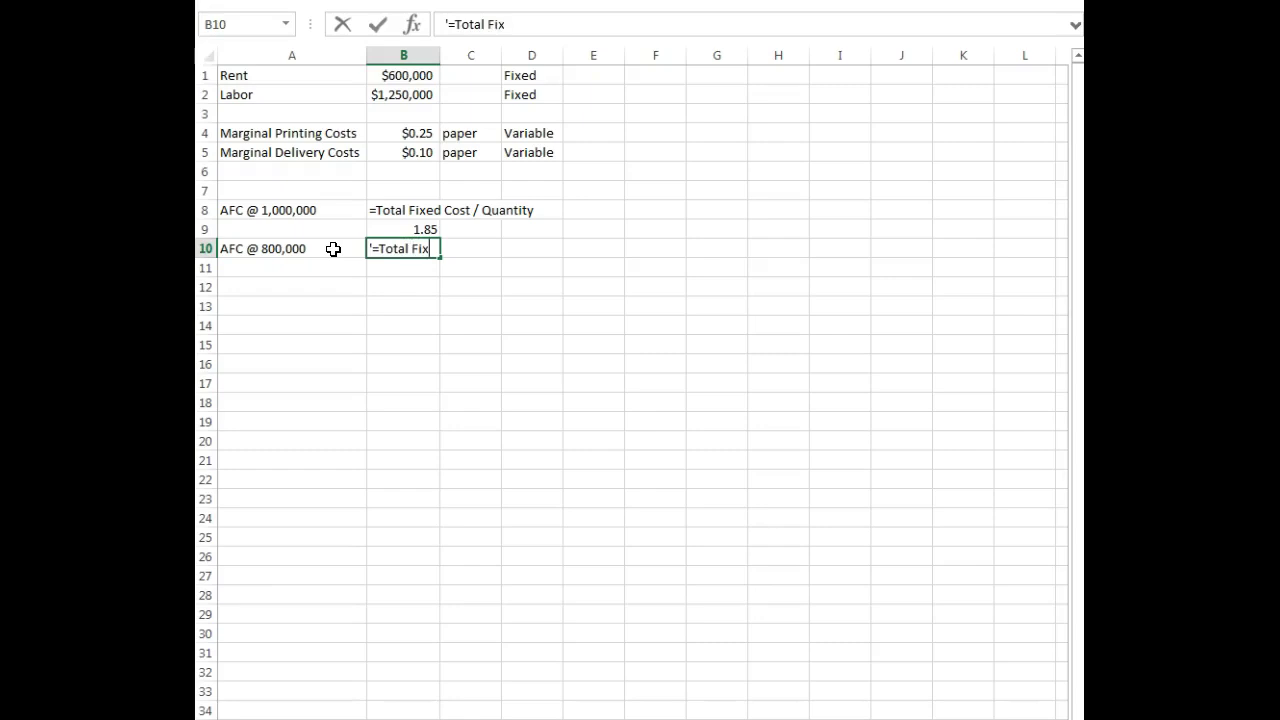
pyautogui.write('ed cost / Quantity')
pyautogui.press('Return')
# - Calculate the average fixed cost at 800,000 papers in B11 by dividing the sum of B1 and B2 by 800000
pyautogui.press('Right')
pyautogui.write('=((')
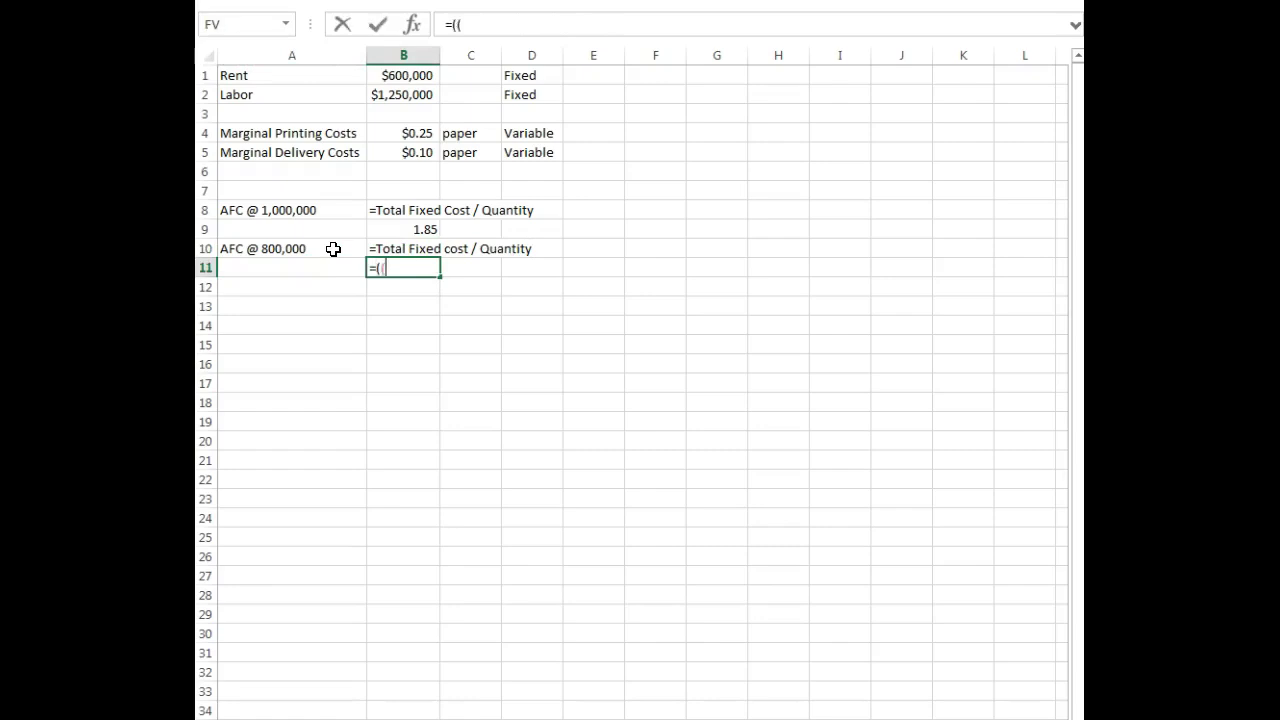
pyautogui.click(349, 246)
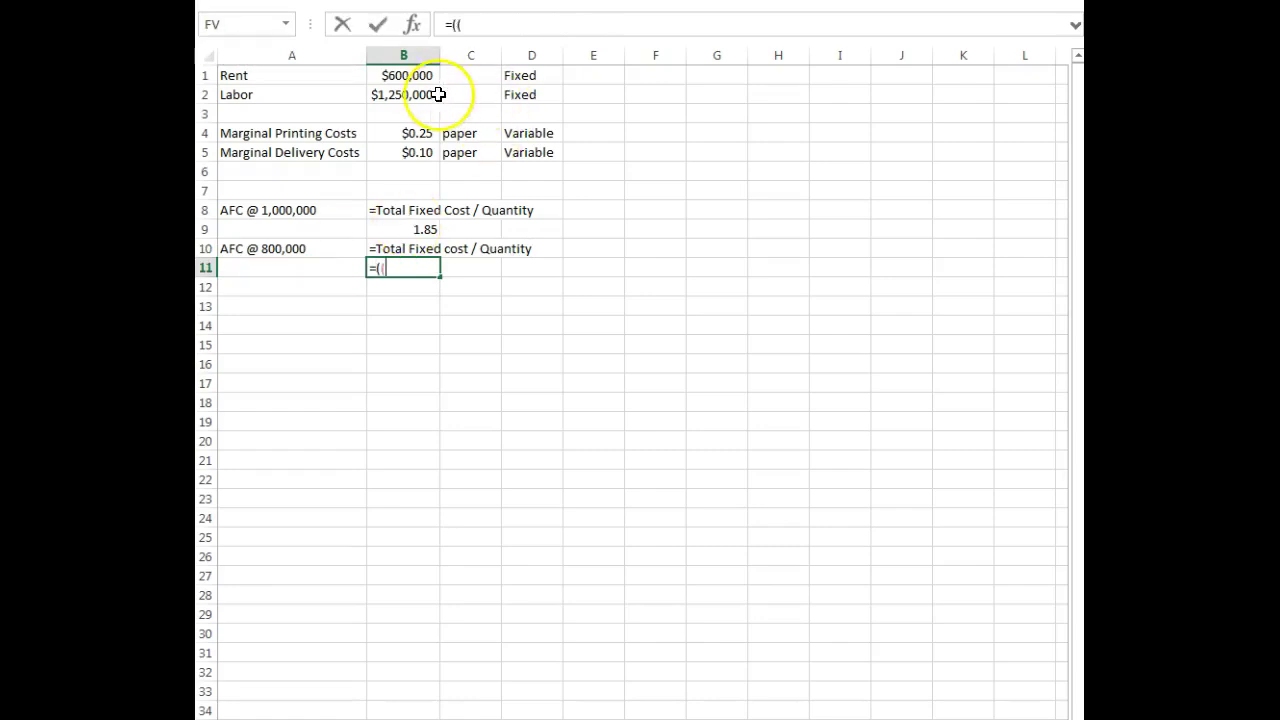
pyautogui.click(410, 75)
pyautogui.write('+')
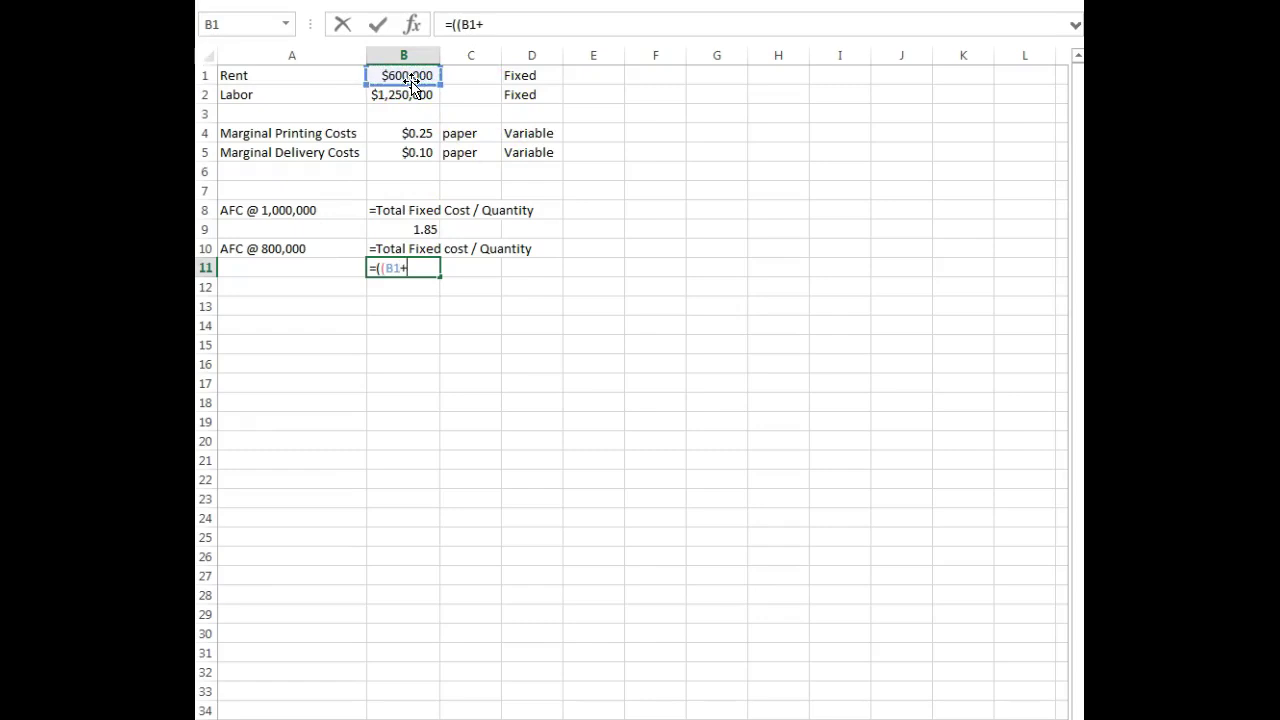
pyautogui.click(410, 94)
pyautogui.write(')/')
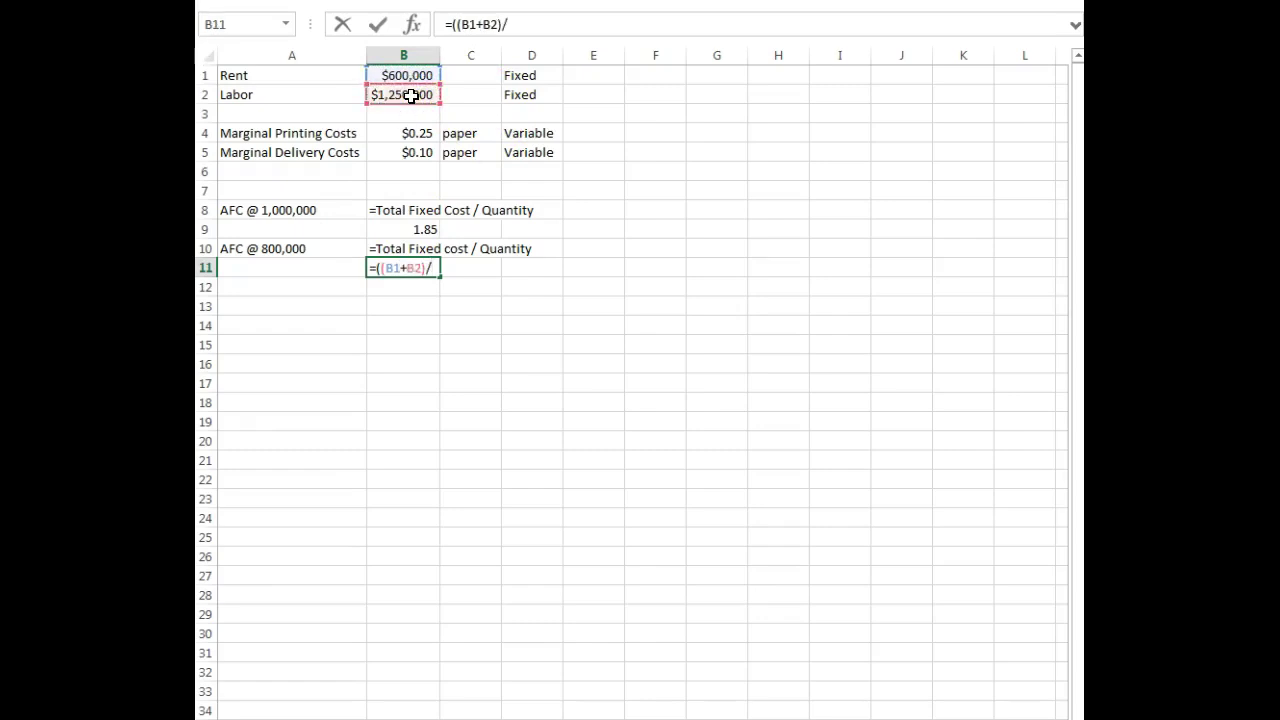
pyautogui.write('800000')
pyautogui.press('Return')
pyautogui.press('Return')
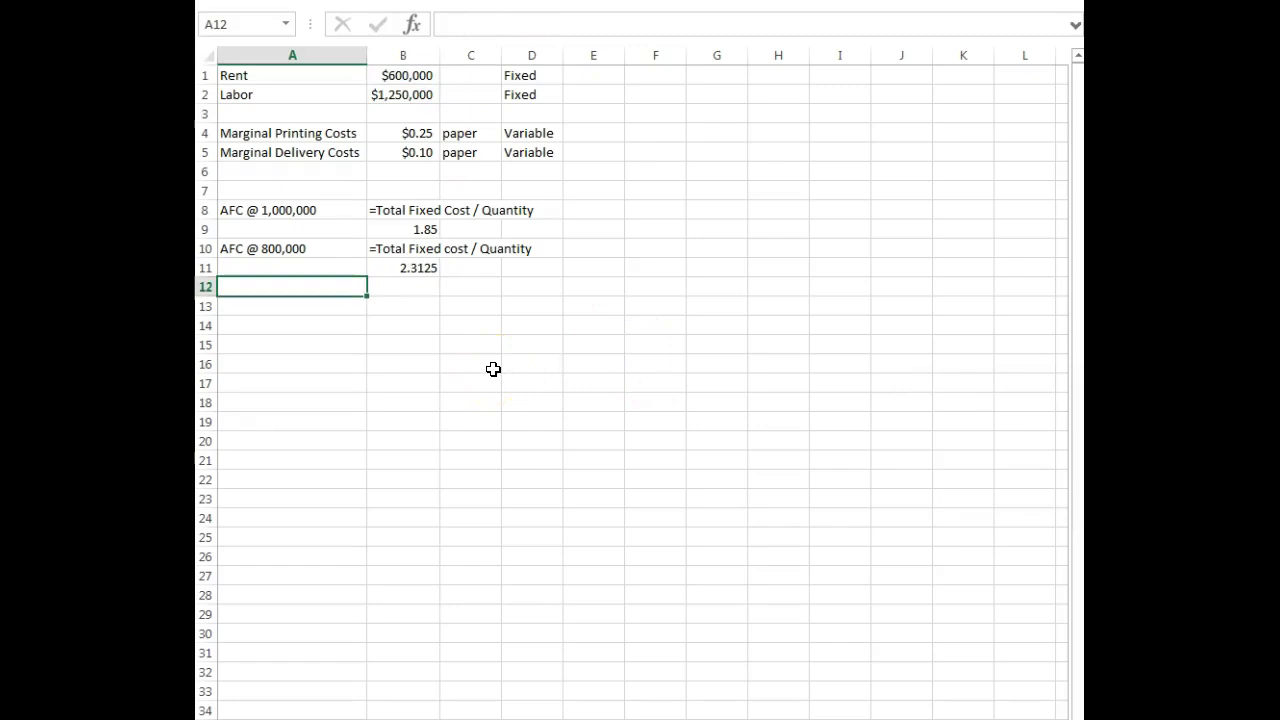
# - Apply the dollar accounting number format to all of column B
pyautogui.click(417, 55)
pyautogui.rightClick(418, 57)
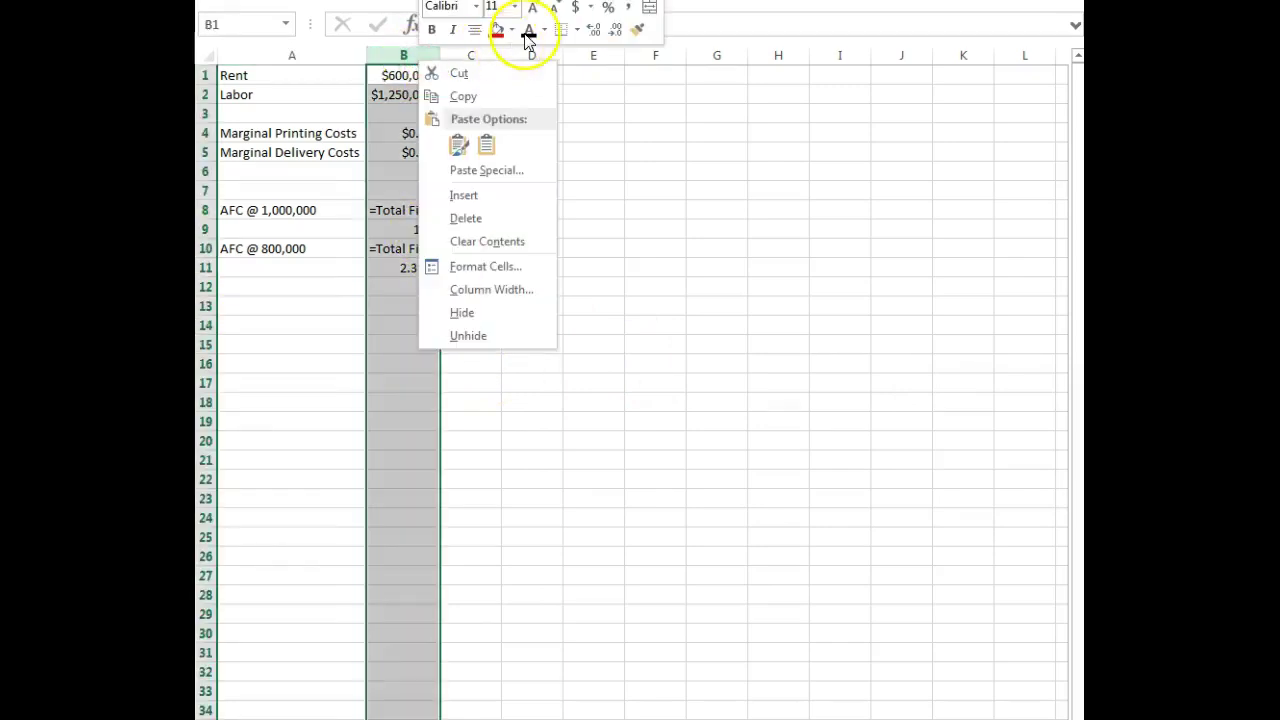
pyautogui.click(577, 8)
pyautogui.click(690, 320)
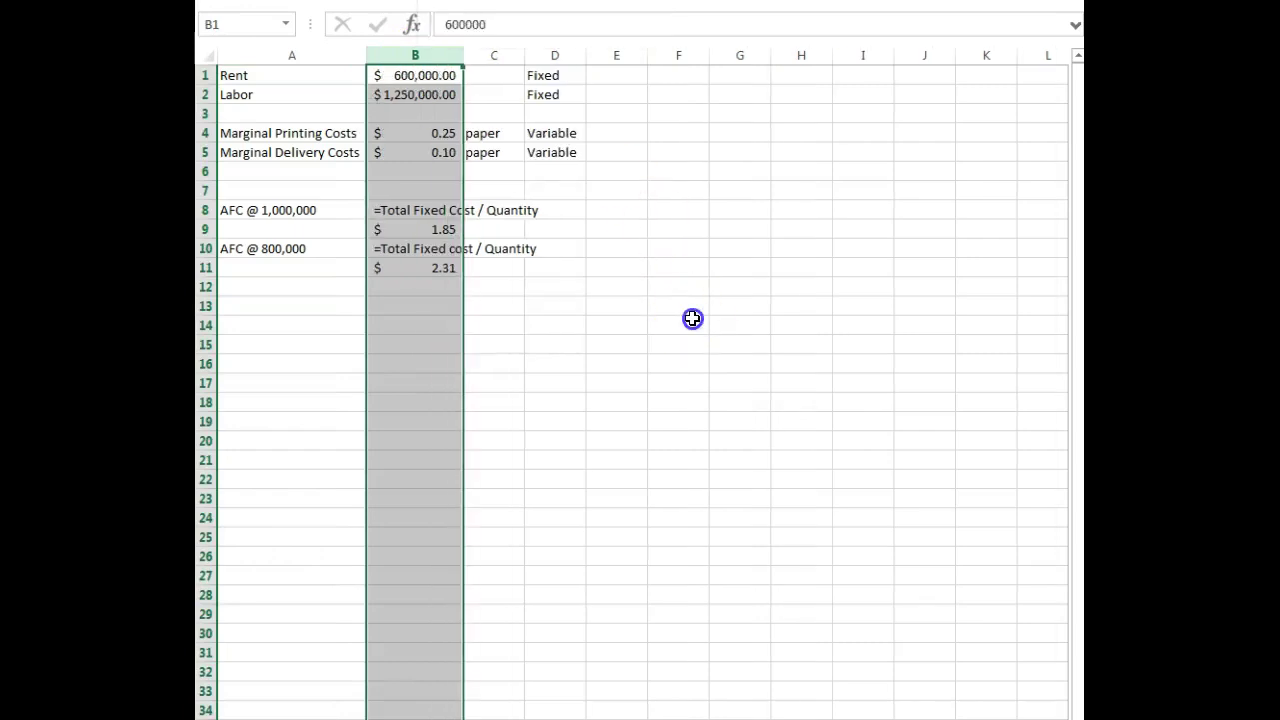
pyautogui.click(452, 226)
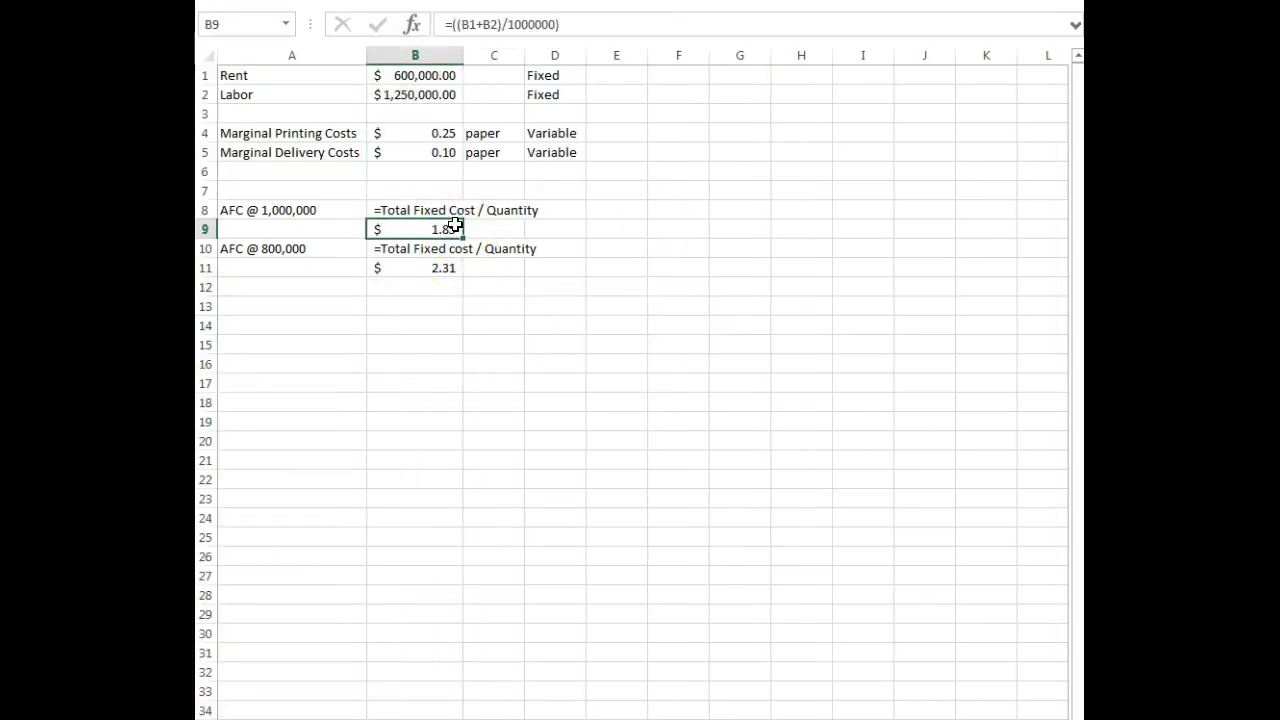
# - Label A15 "Total Costs" and write "=Total Fixed Costs + Total Variable Costs" as plain text in B15
pyautogui.click(430, 266)
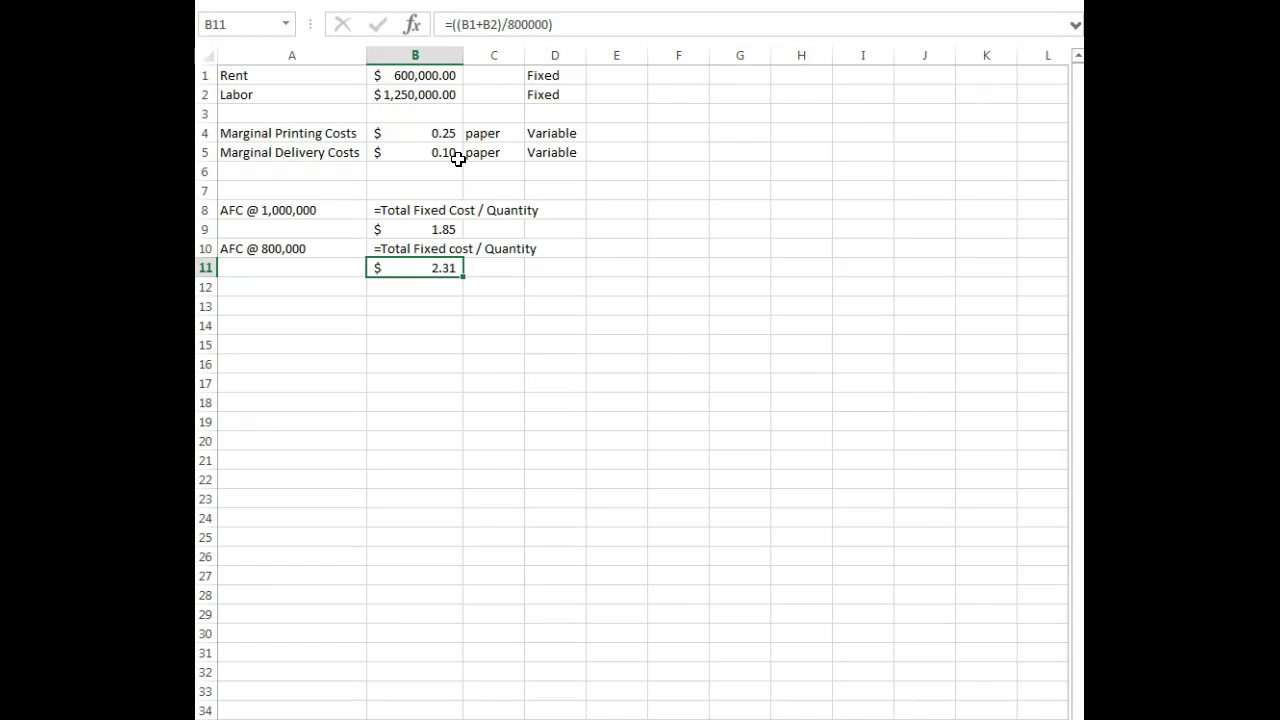
pyautogui.click(294, 256)
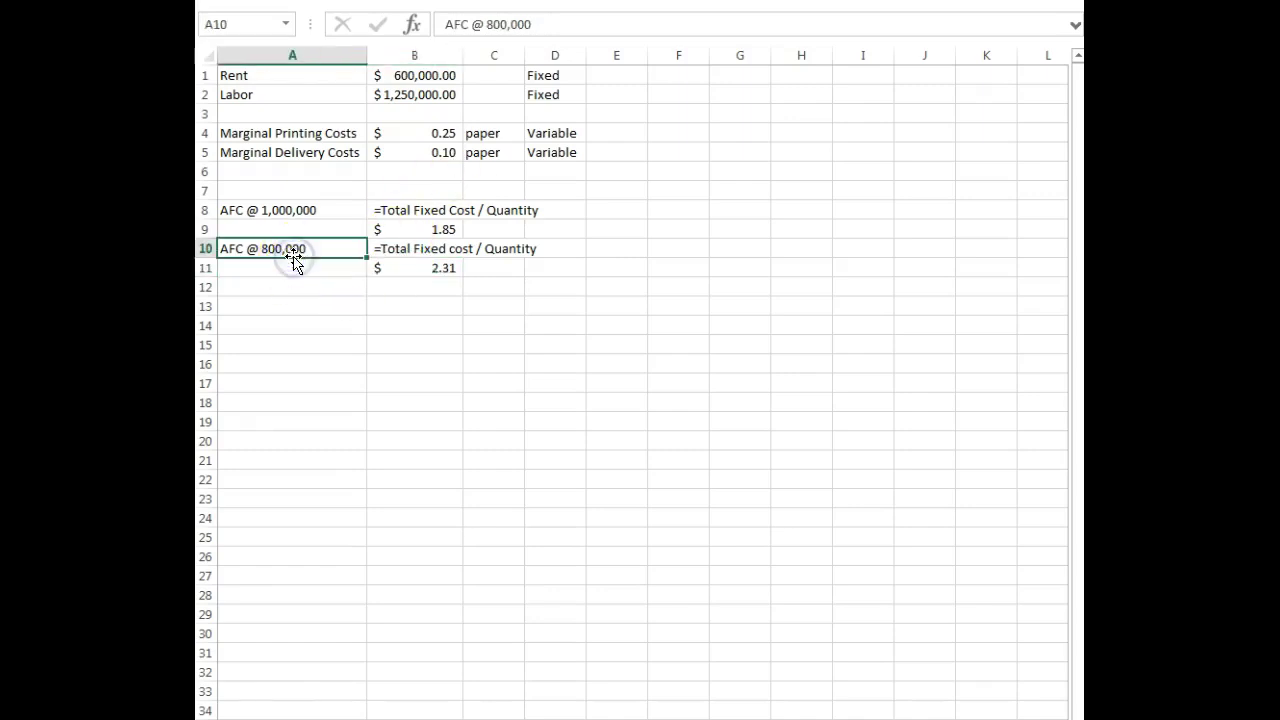
pyautogui.click(258, 340)
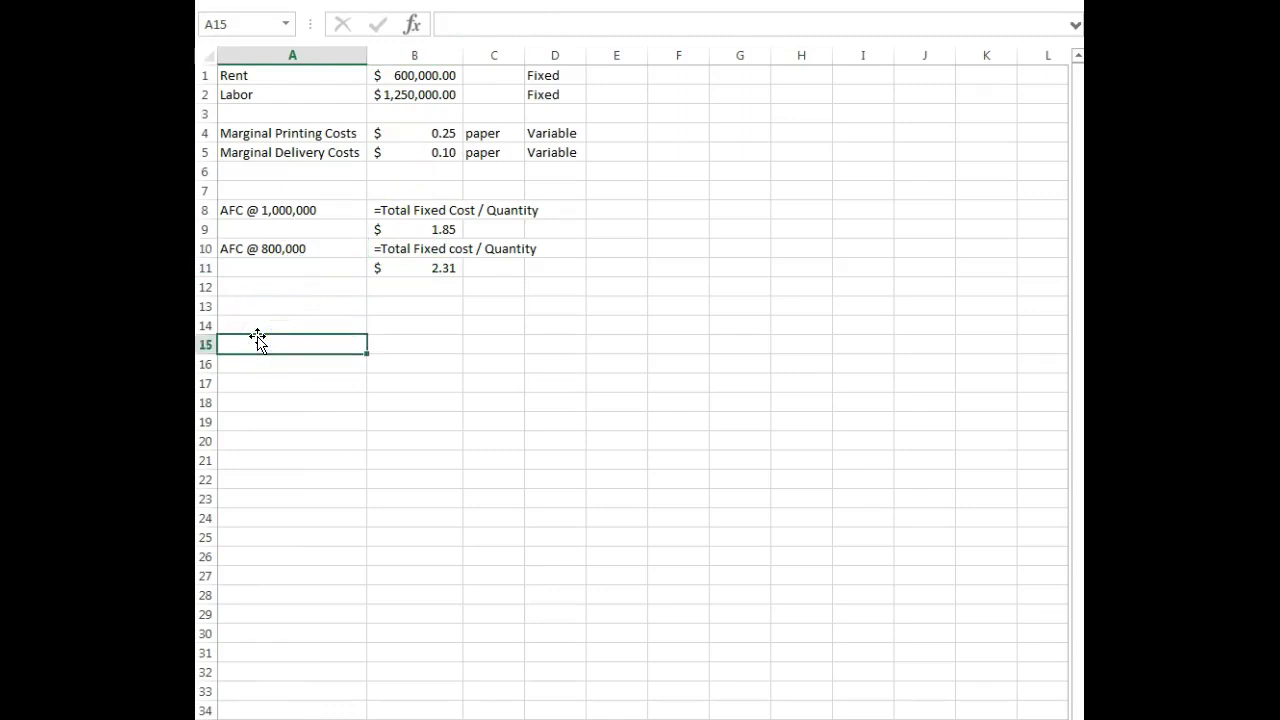
pyautogui.write('Total Costs')
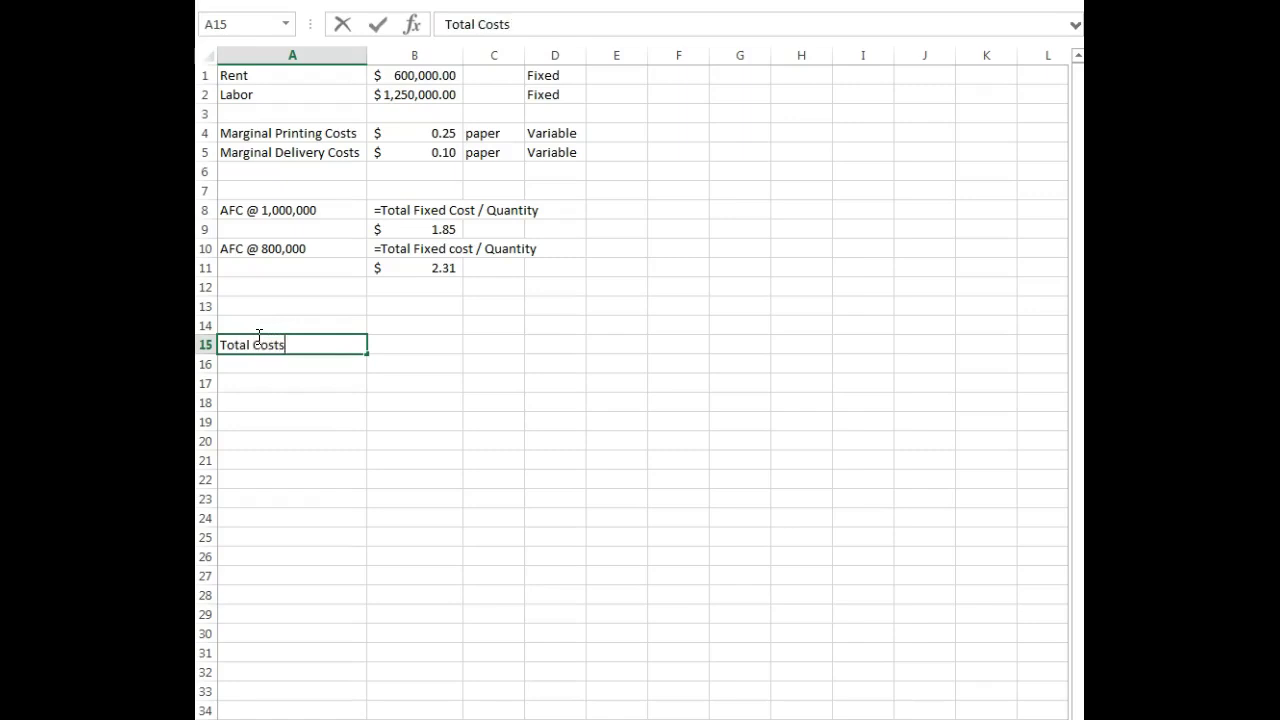
pyautogui.press('Tab')
pyautogui.write("'=Total Fixed Costs + Total Variable Costs")
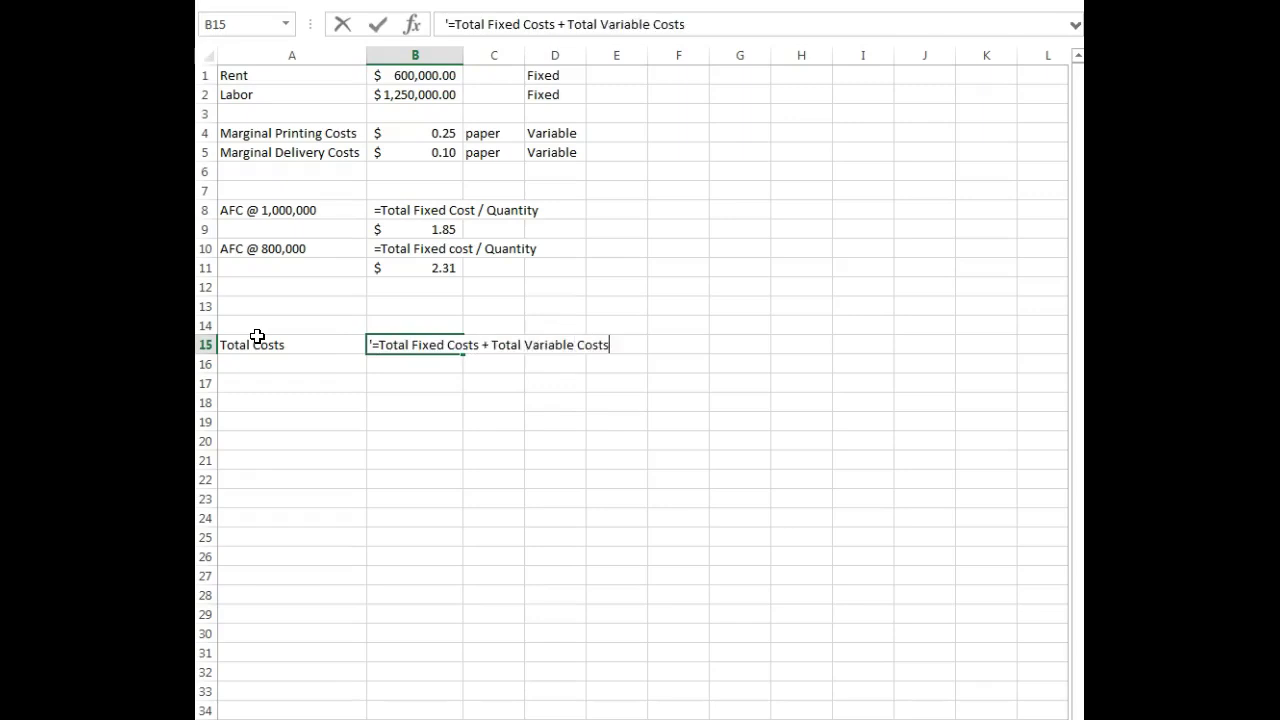
pyautogui.press('Return')
# - Extend the label in A15 to read "Total Costs @ 800,000"
pyautogui.press('Right')
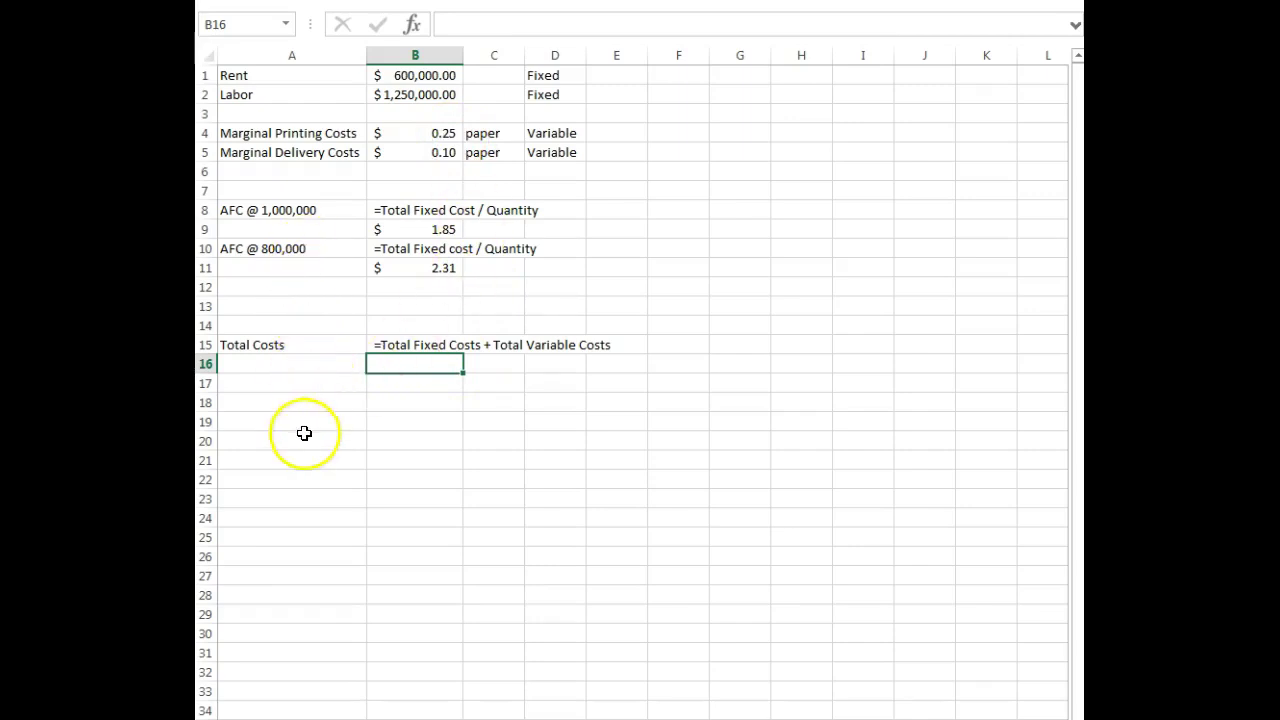
pyautogui.click(312, 347)
pyautogui.doubleClick(320, 342)
pyautogui.write('@ ')
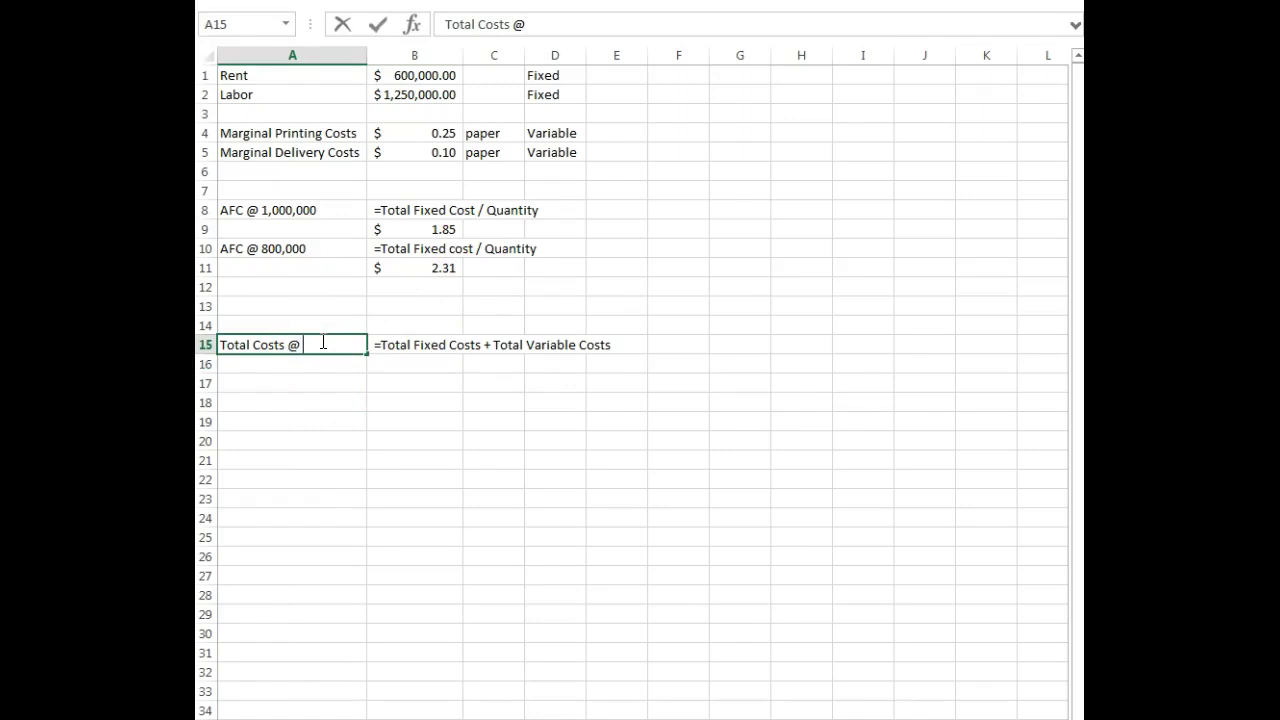
pyautogui.write('800,000')
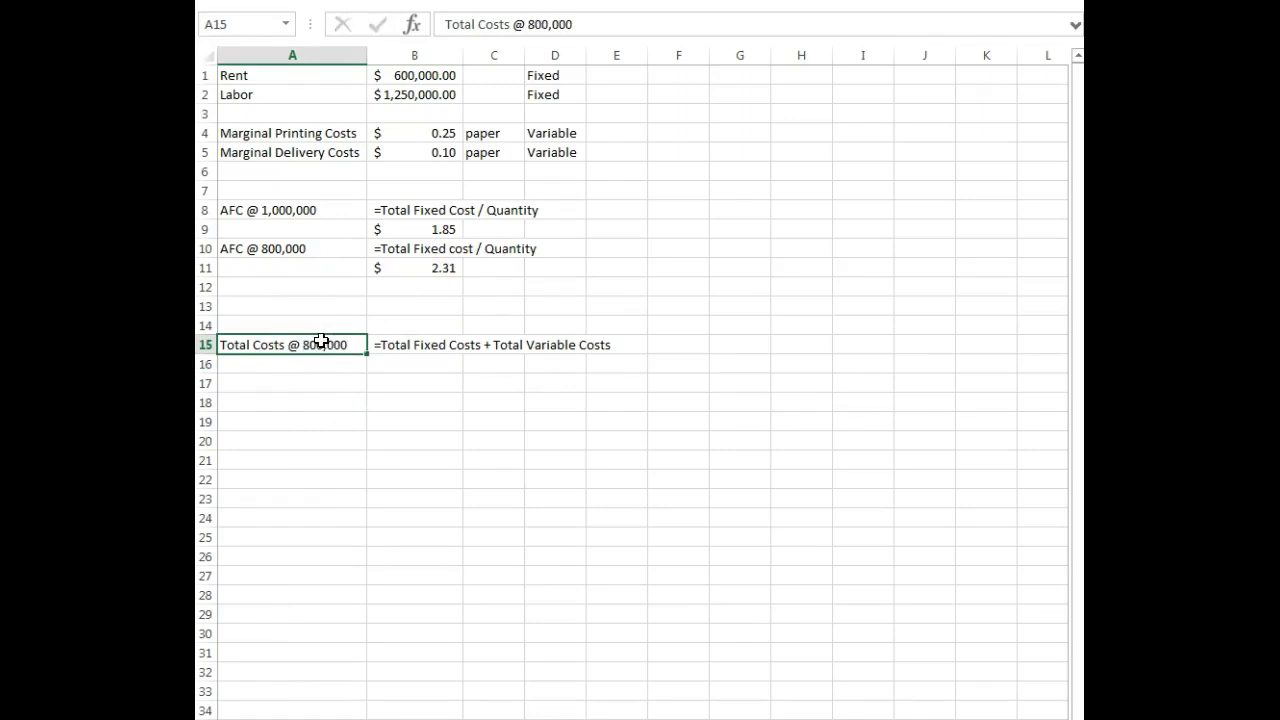
pyautogui.press('Return')
# - Write out the calculation "=($1,850,000) + [(0.25*800,000) + (0.10 * 800,000)]" as plain text in B16
pyautogui.press('Right')
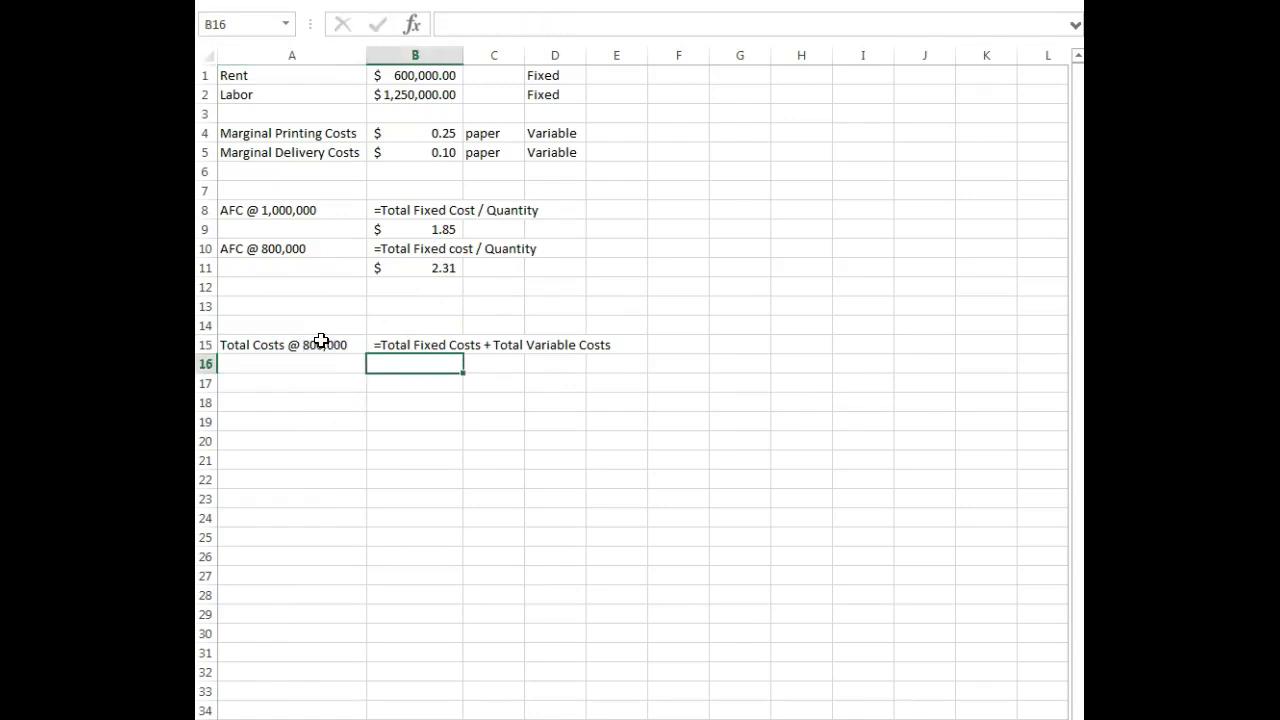
pyautogui.write("'=(")
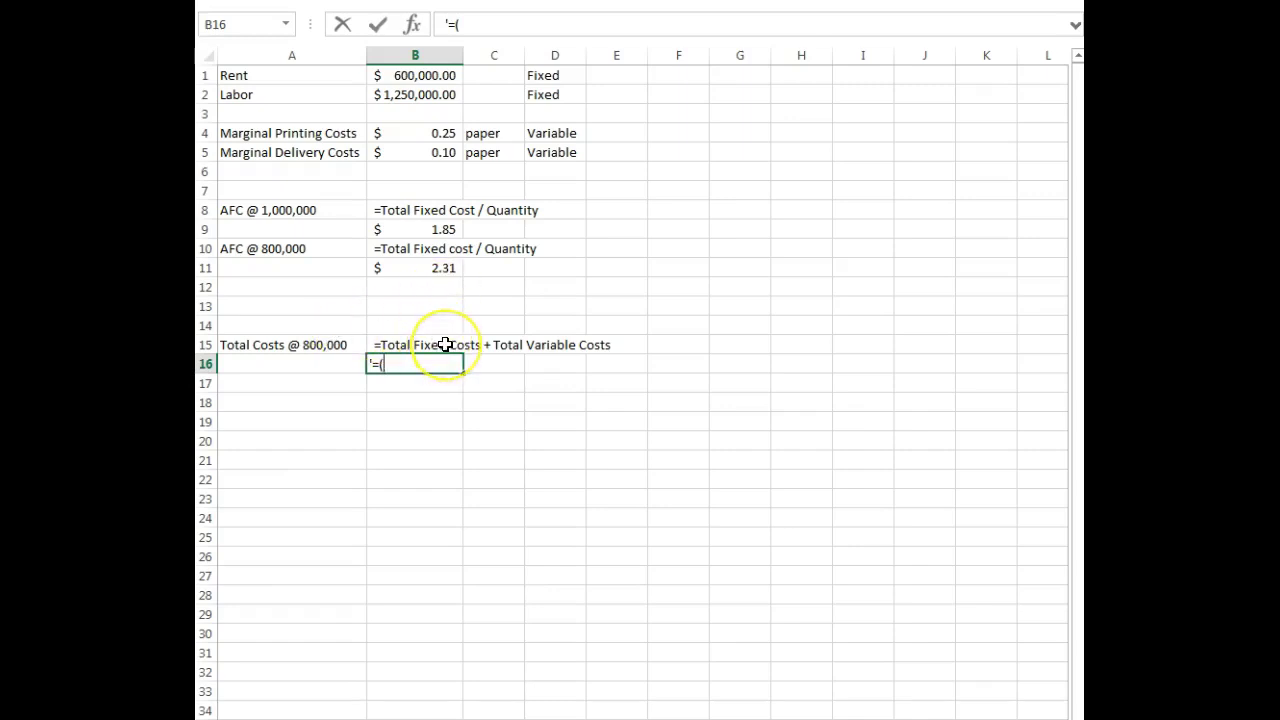
pyautogui.write('$1,850')
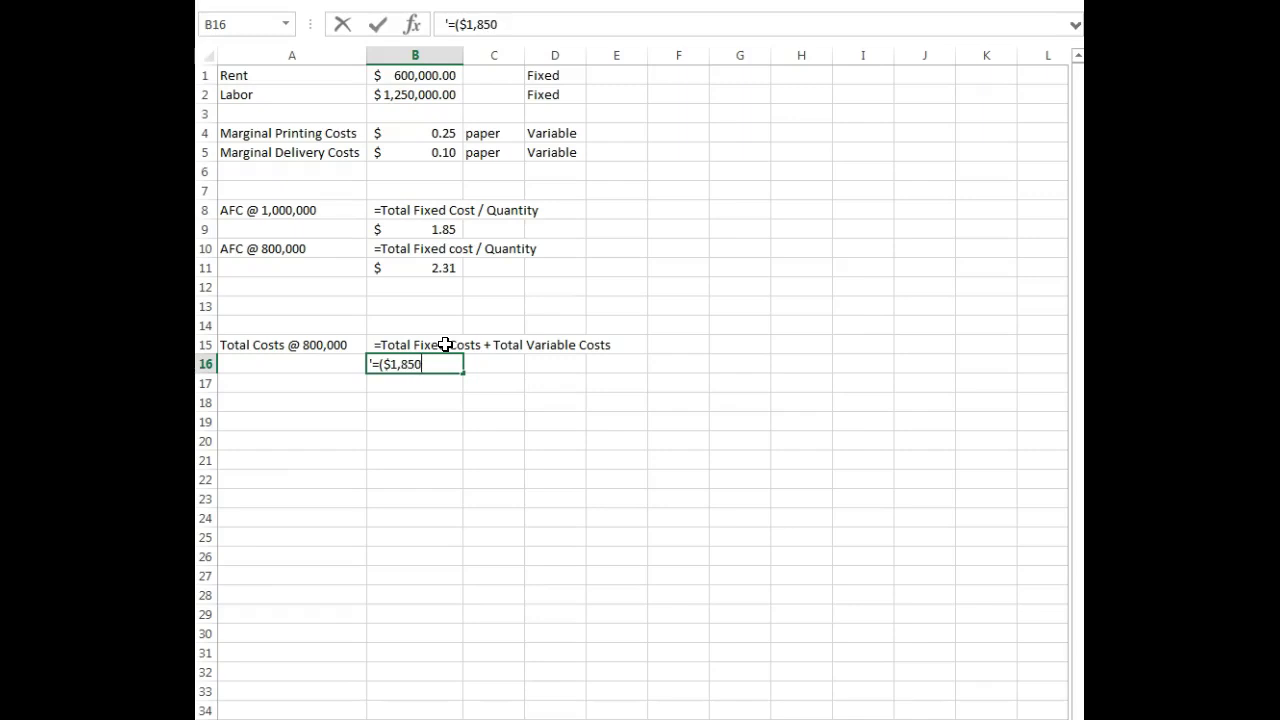
pyautogui.write(',000) +(')
pyautogui.press('BackSpace')
pyautogui.write('[(0.25*800,00')
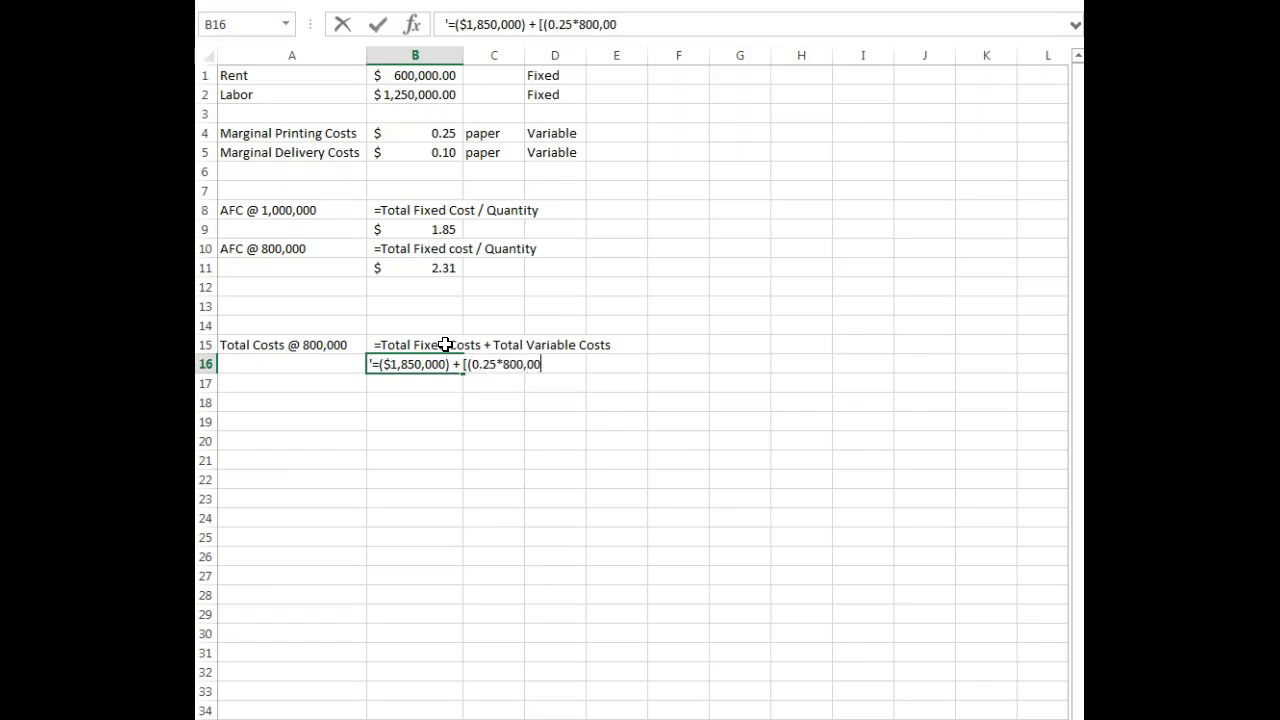
pyautogui.write('0) ')
pyautogui.write('+ (0.10 * 800,000)')
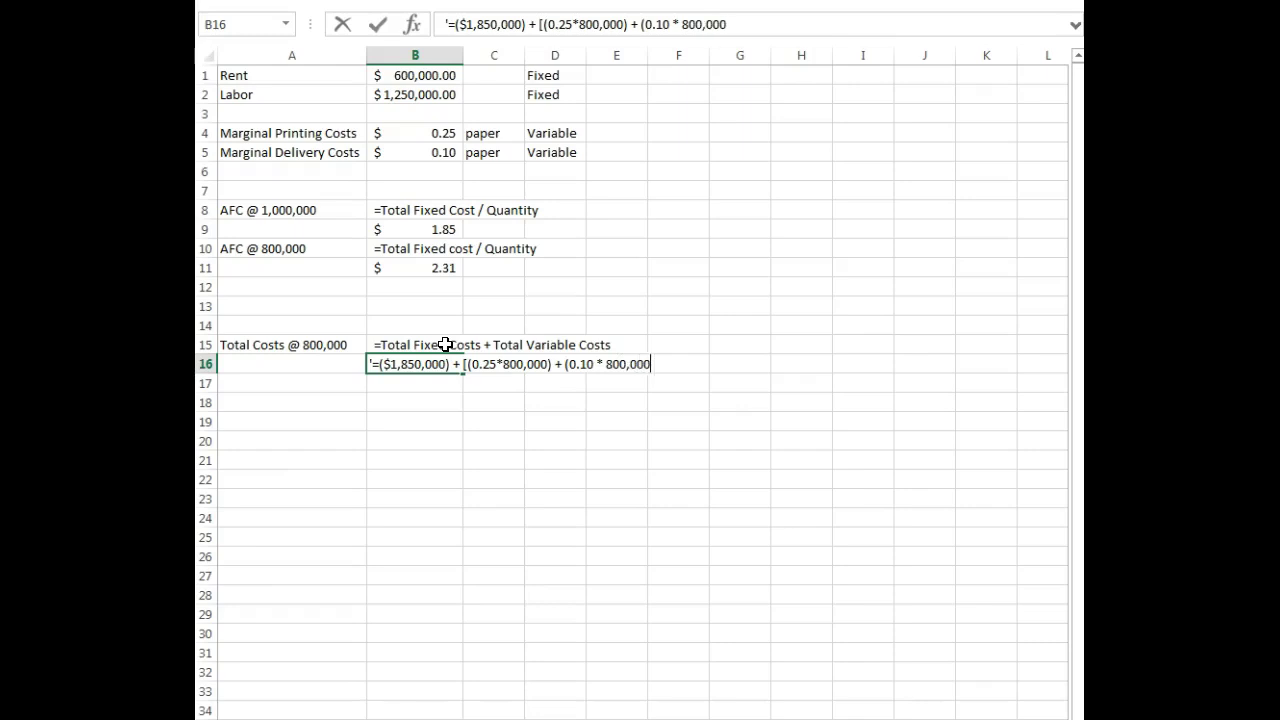
pyautogui.write(']')
pyautogui.press('Return')
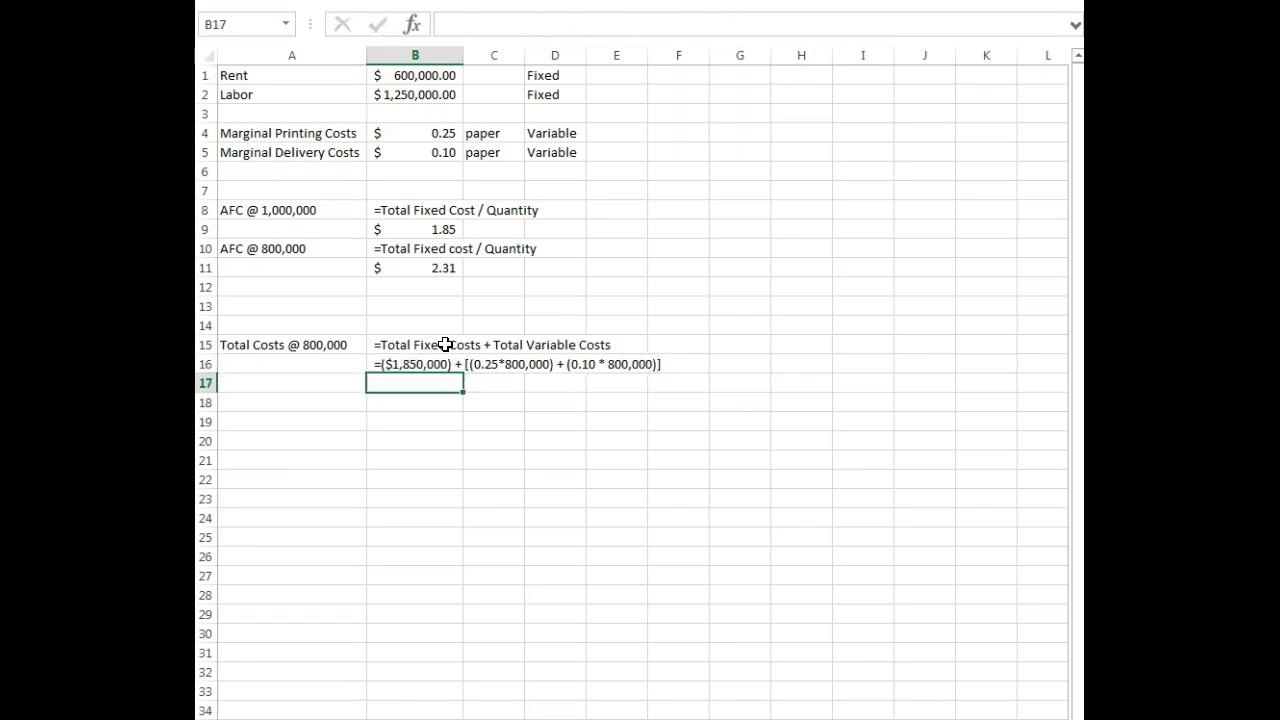
# - Calculate the total costs at 800,000 papers in B17 with the formula =(B1+B2)+(B4*800000)+(B5*800000)
pyautogui.write('=(')
pyautogui.click(443, 75)
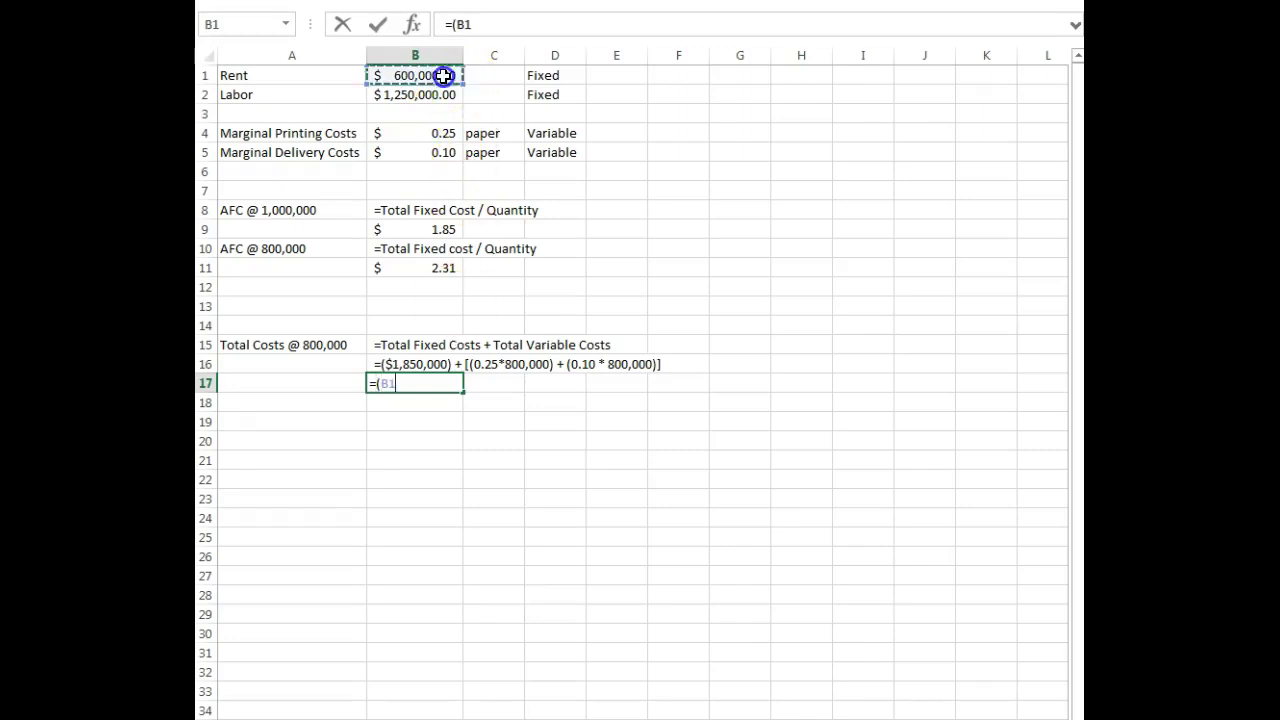
pyautogui.write('+')
pyautogui.click(443, 94)
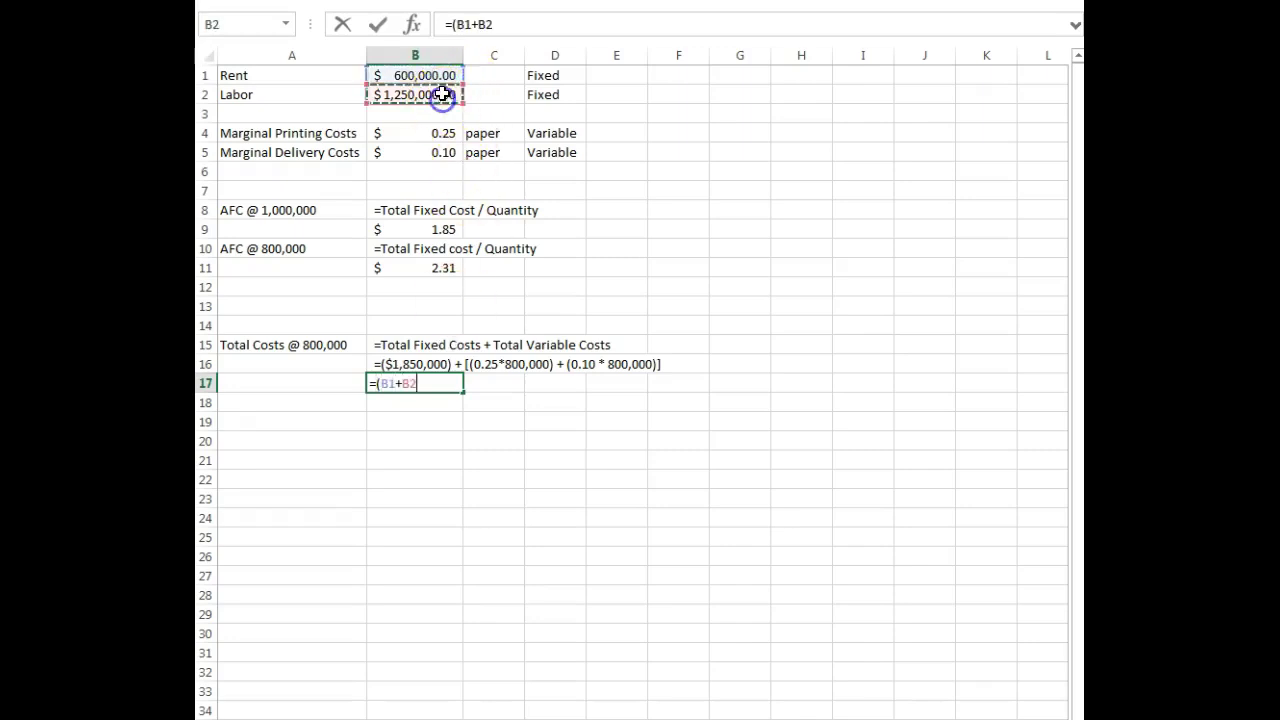
pyautogui.write(')')
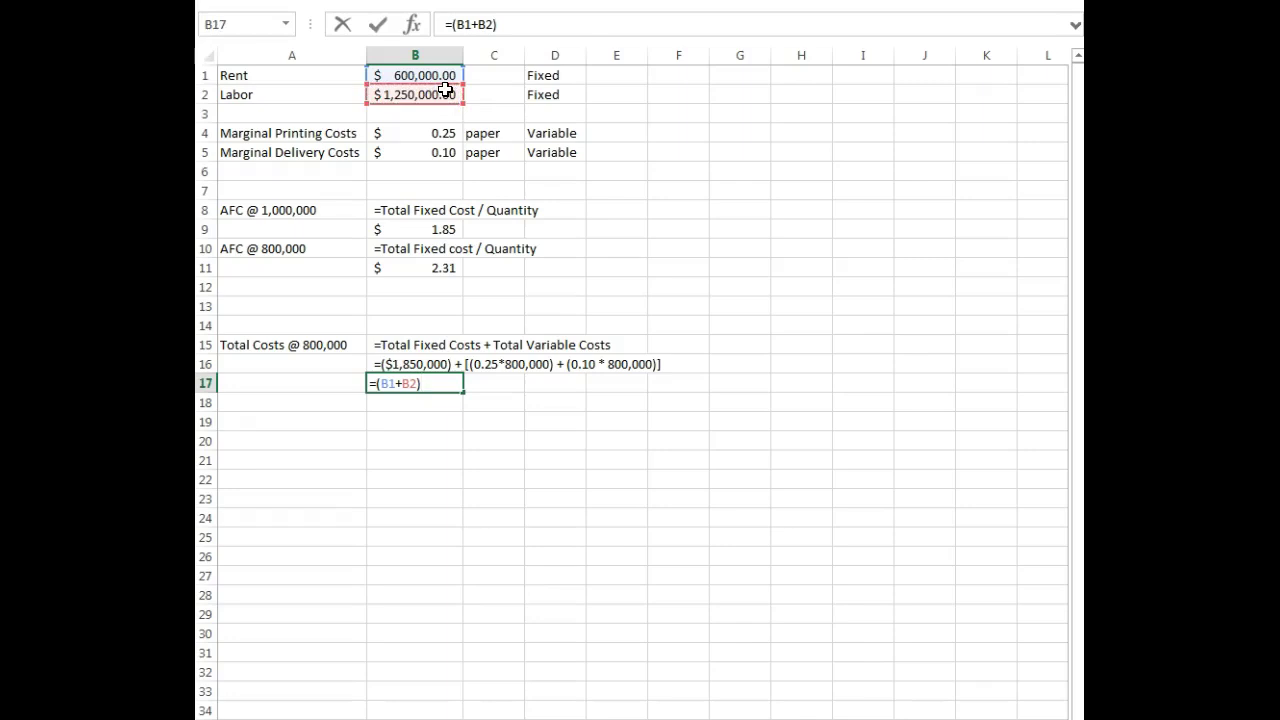
pyautogui.write('+(')
pyautogui.click(441, 135)
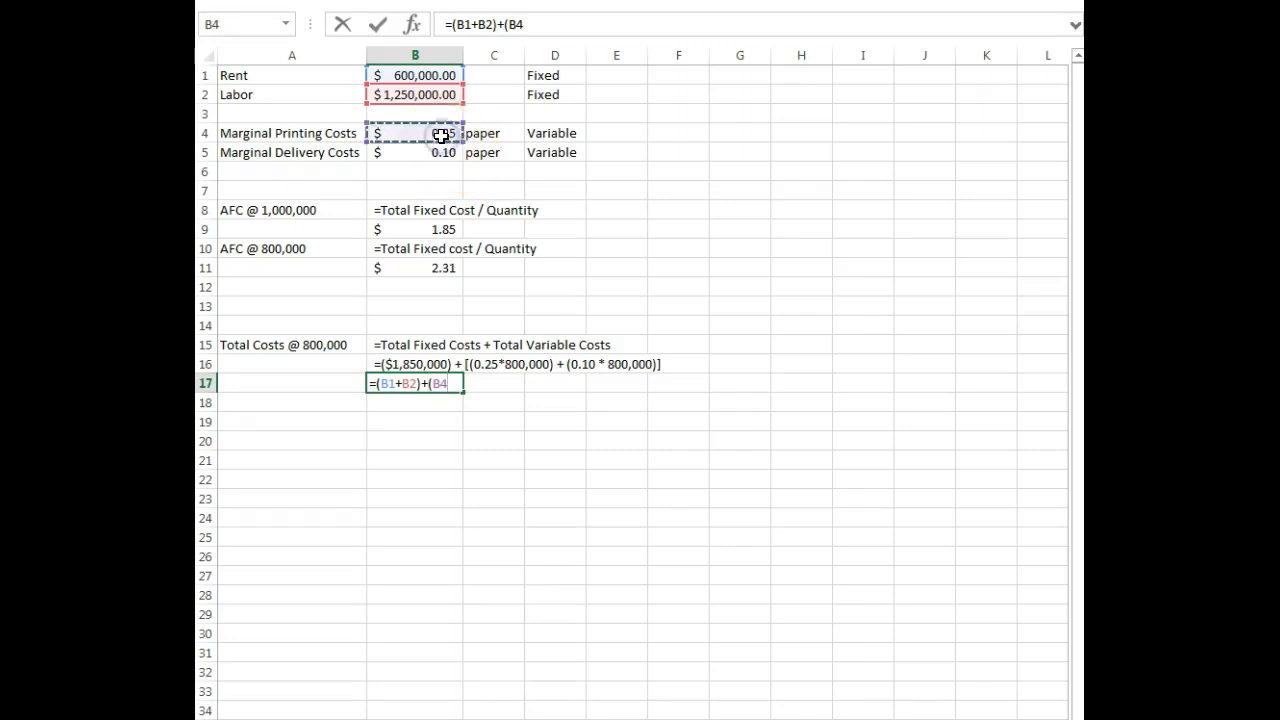
pyautogui.write('889')
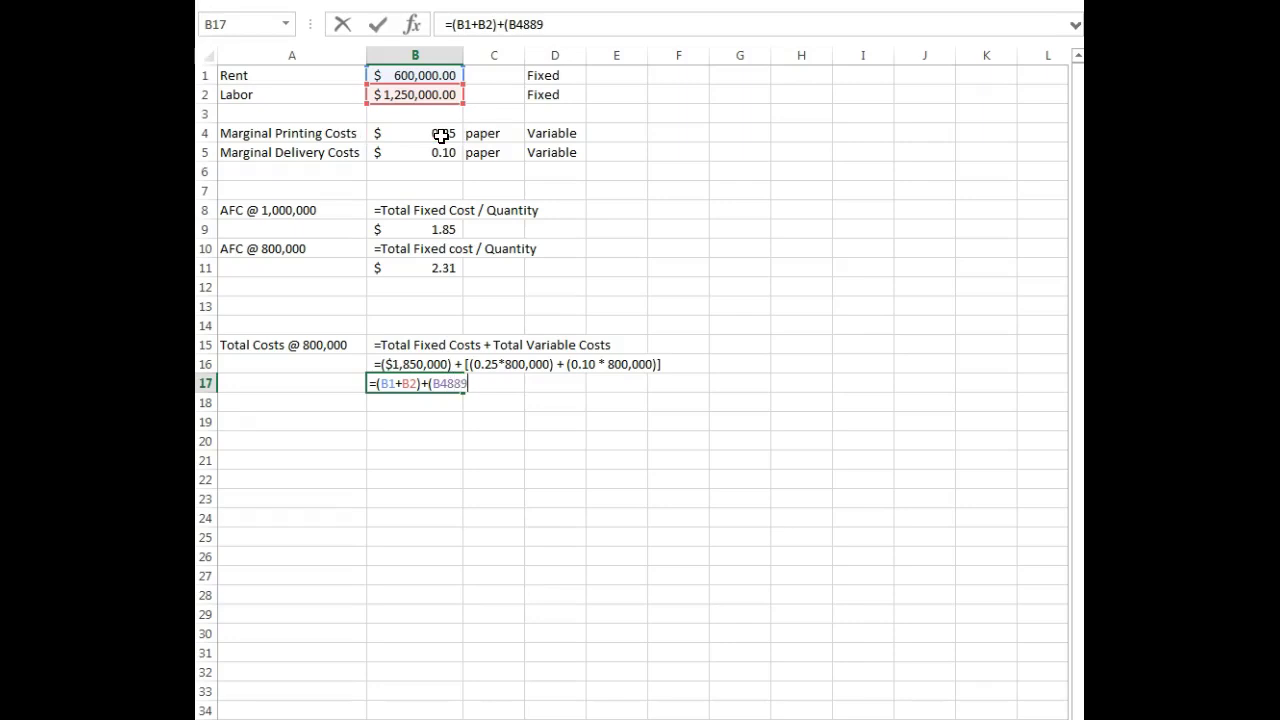
pyautogui.press('BackSpace')
pyautogui.press('BackSpace')
pyautogui.write('00')
pyautogui.press('BackSpace')
pyautogui.press('BackSpace')
pyautogui.press('BackSpace')
pyautogui.write('*800')
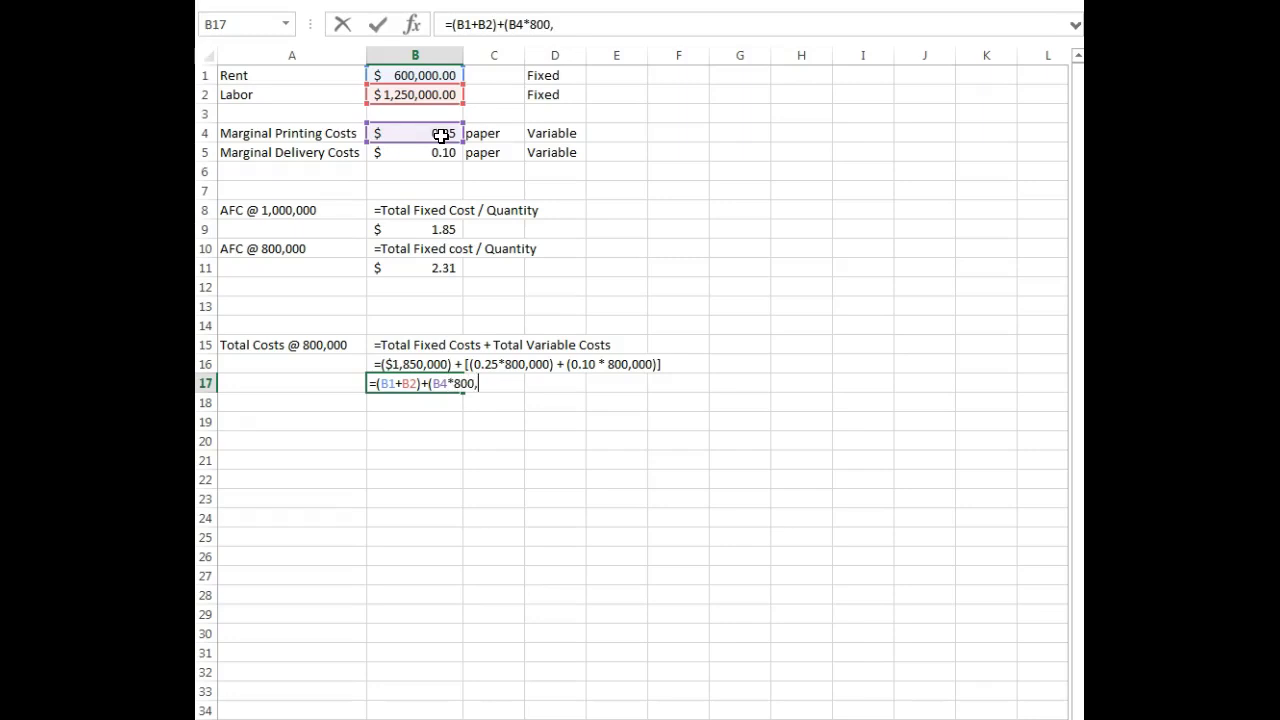
pyautogui.write('000)+(')
pyautogui.click(436, 152)
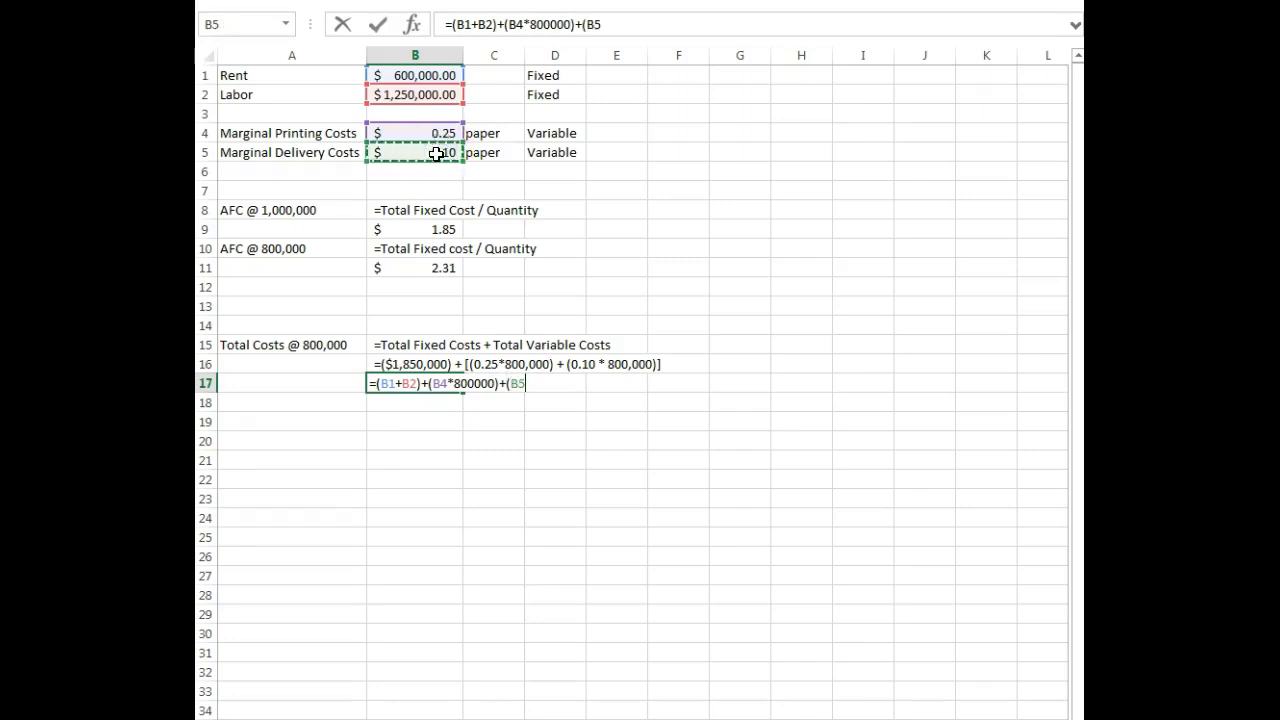
pyautogui.write('*800000)')
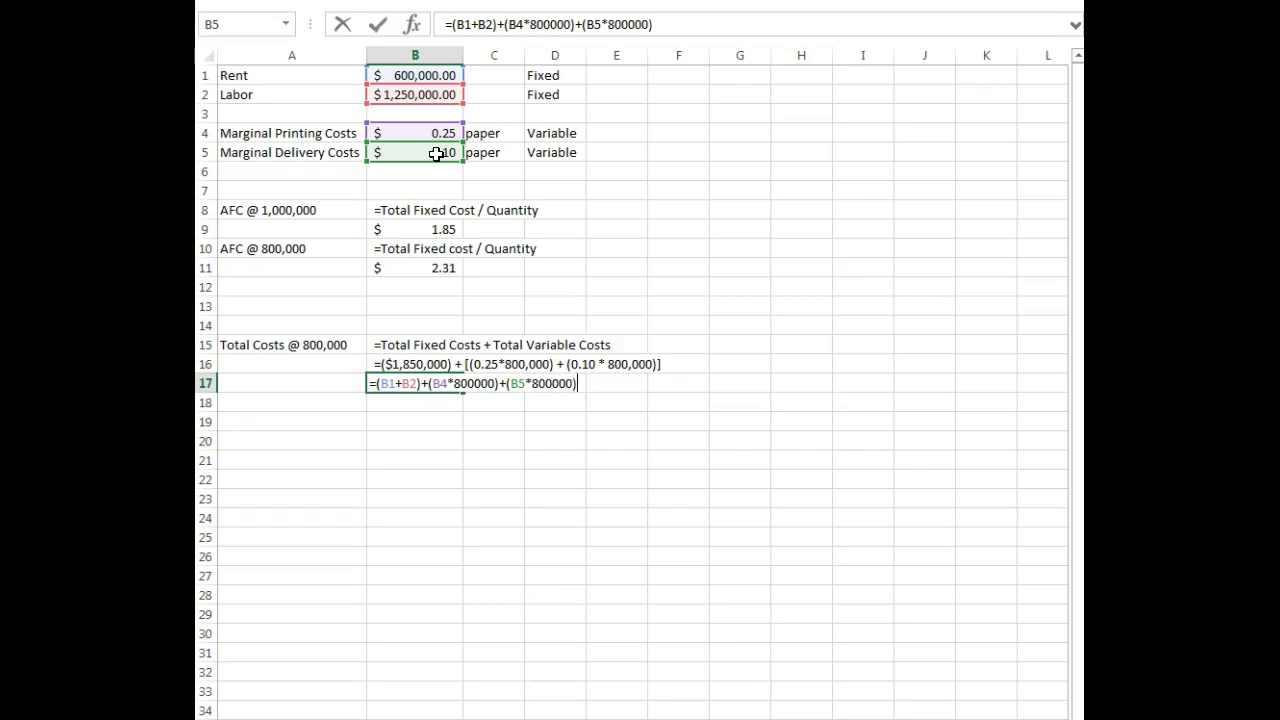
pyautogui.press('Return')
pyautogui.press('Return')
pyautogui.press('Return')
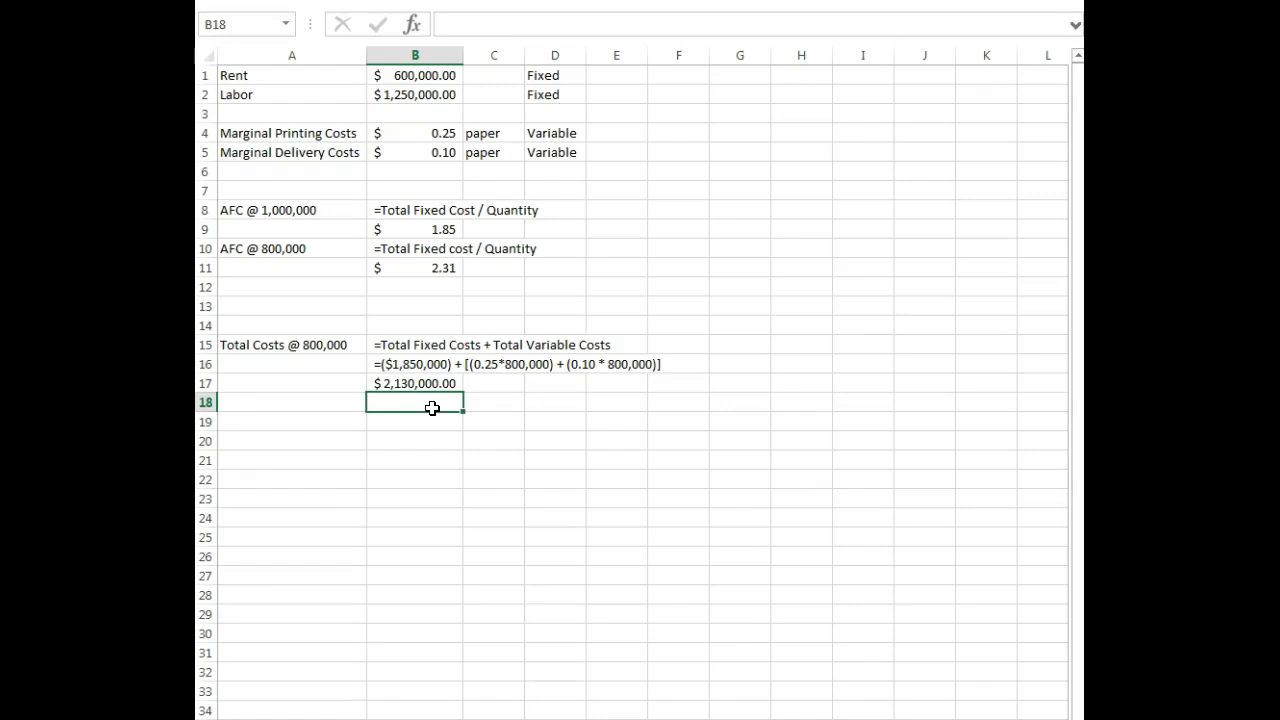
# - Label A18 "Per unit cost" and write "=Total costs / Quantity" as plain text in B18
pyautogui.click(325, 399)
pyautogui.write('Per unit cost')
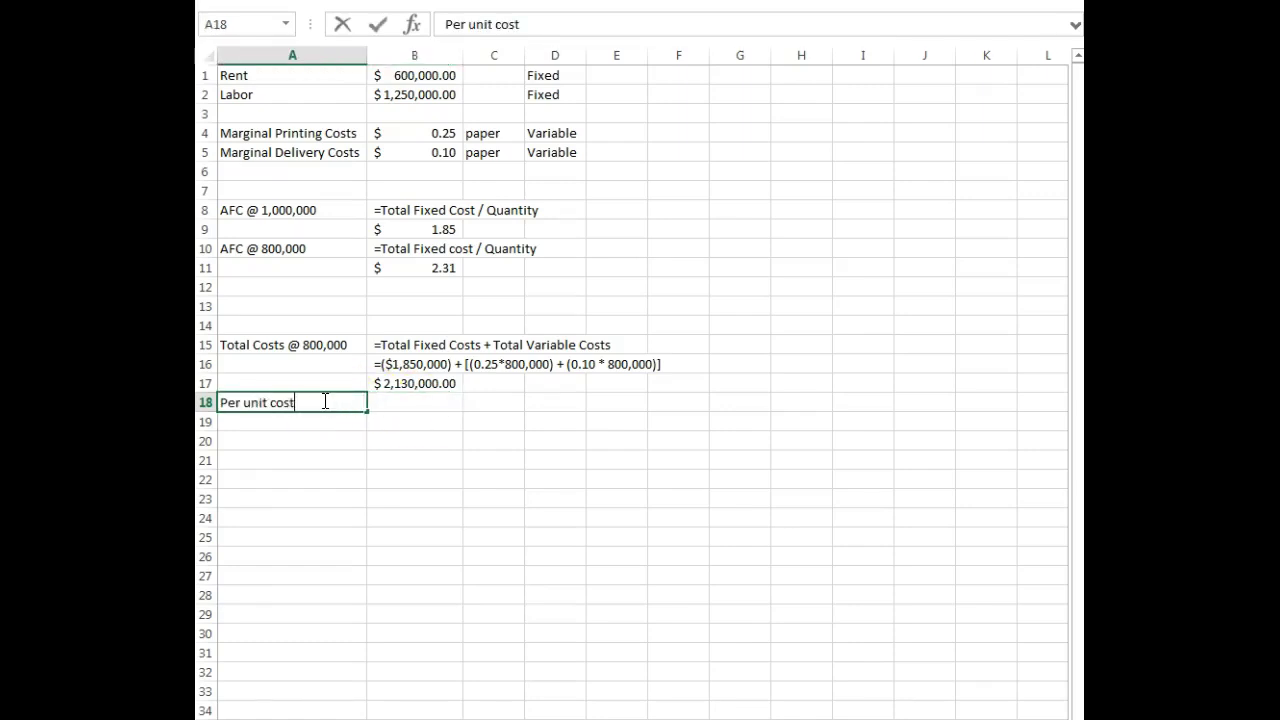
pyautogui.press('Tab')
pyautogui.write("'=Total costs =")
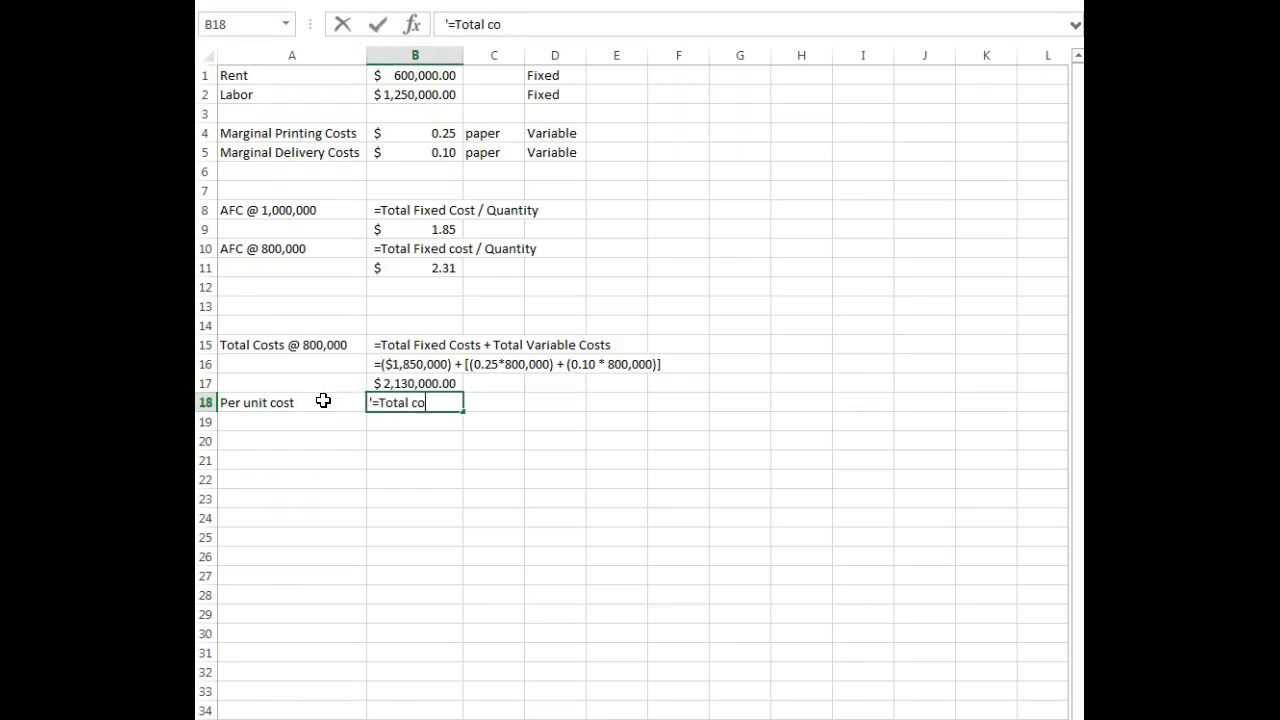
pyautogui.press('BackSpace')
pyautogui.press('BackSpace')
pyautogui.write('.')
pyautogui.write('/')
pyautogui.write('Quantity')
pyautogui.hotkey('ctrl', 'Return')
pyautogui.press('Return')
# - Calculate the per-unit cost at 800,000 papers in B19 with the formula =B17/800000
pyautogui.press('Right')
pyautogui.write('=')
pyautogui.click(401, 381)
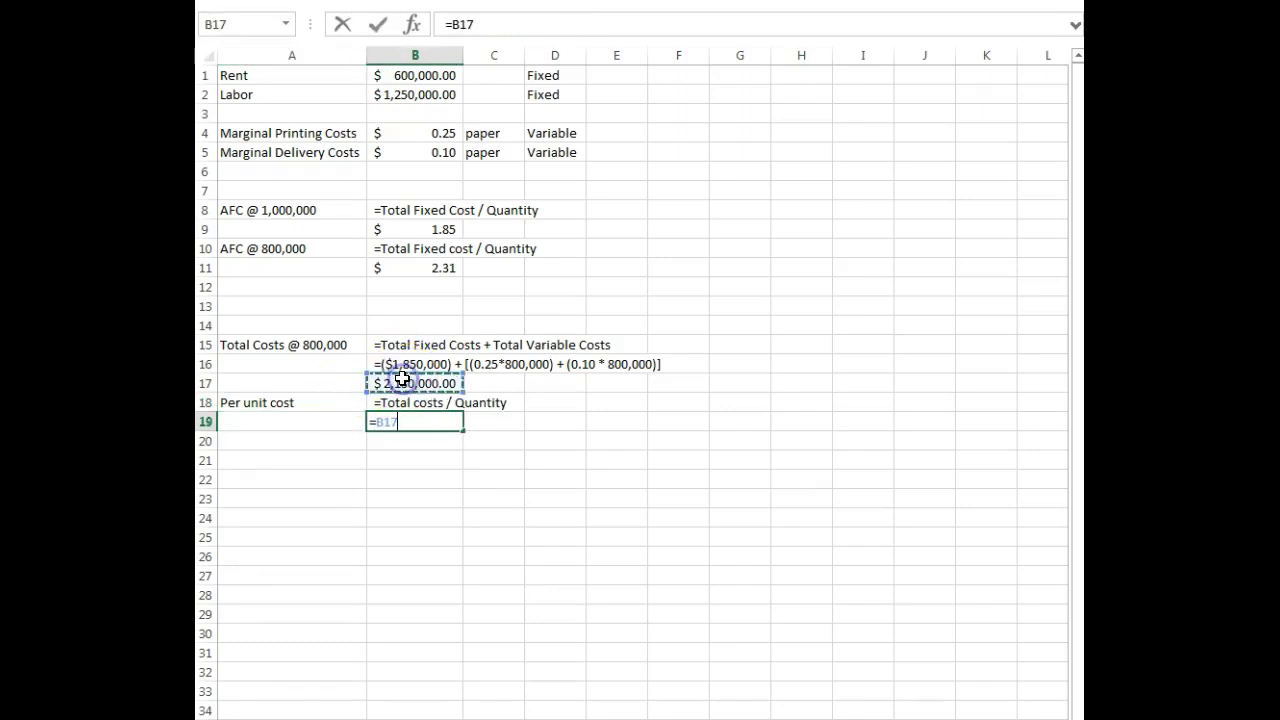
pyautogui.write('/800000')
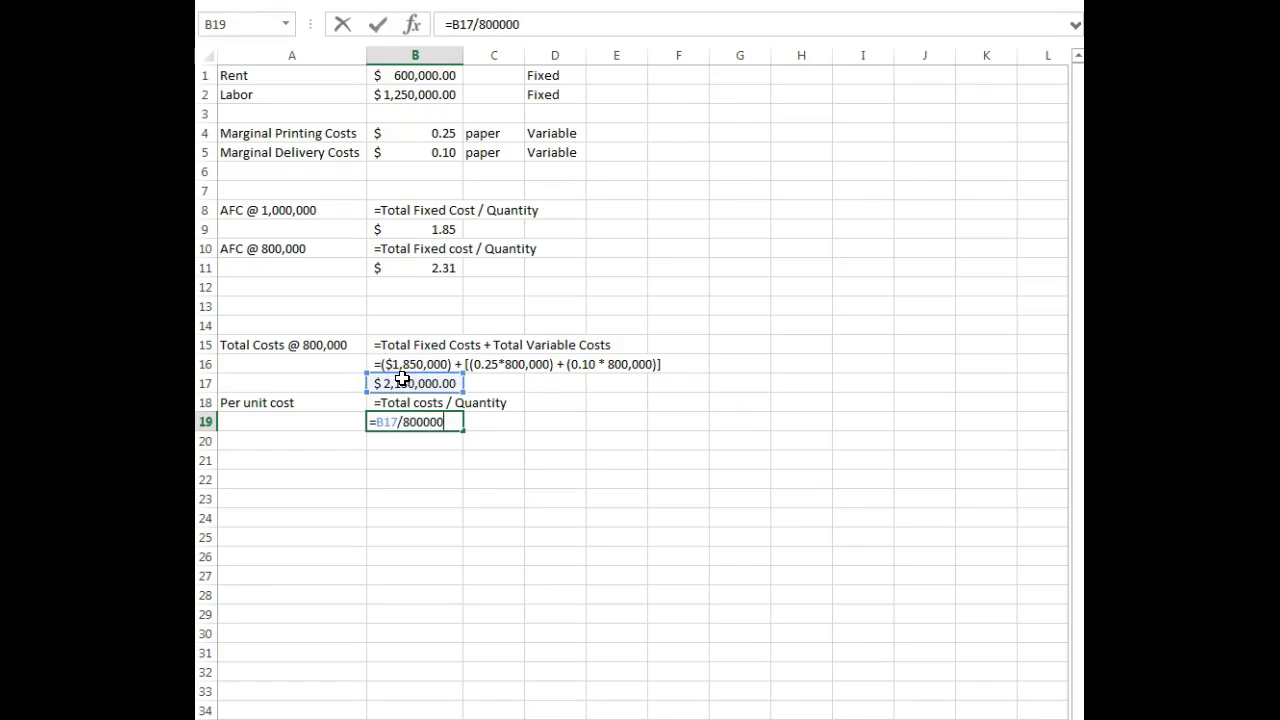
pyautogui.press('Return')
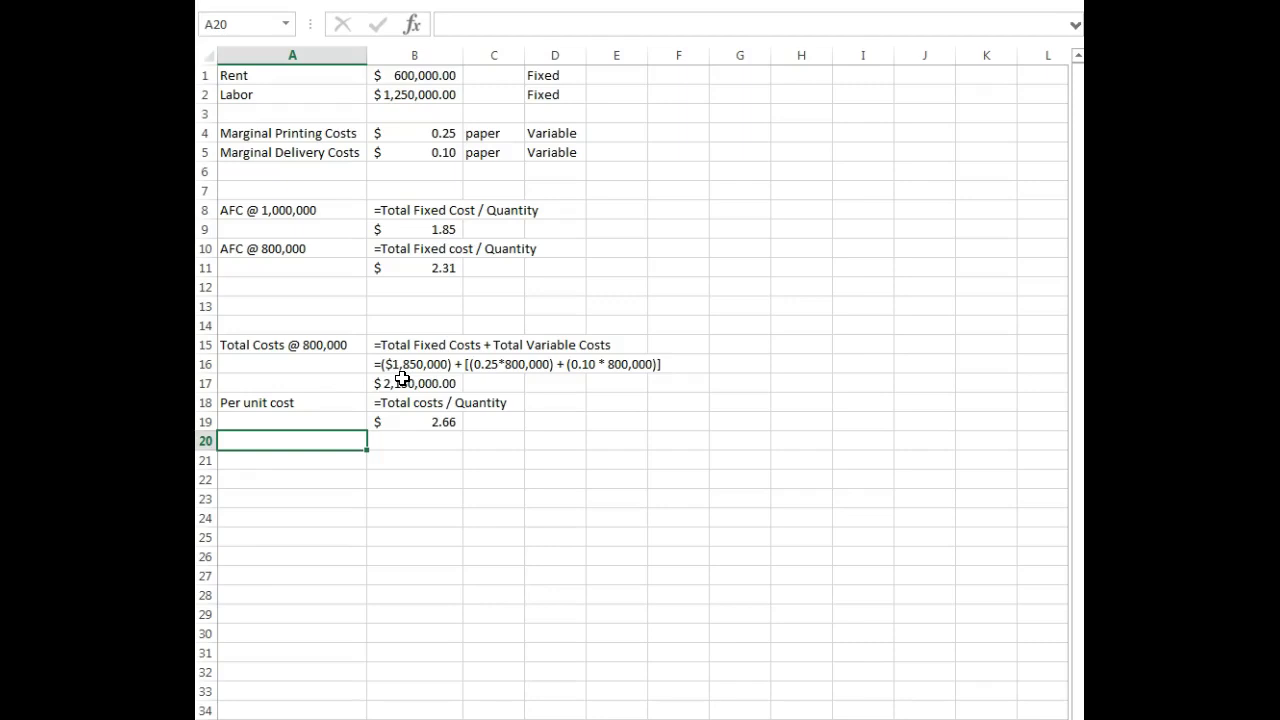
# - Copy the total cost and per-unit cost block in A15:B19
pyautogui.click(297, 478)
pyautogui.moveTo(269, 349); pyautogui.dragTo(450, 425)
pyautogui.hotkey('ctrl', 'c')
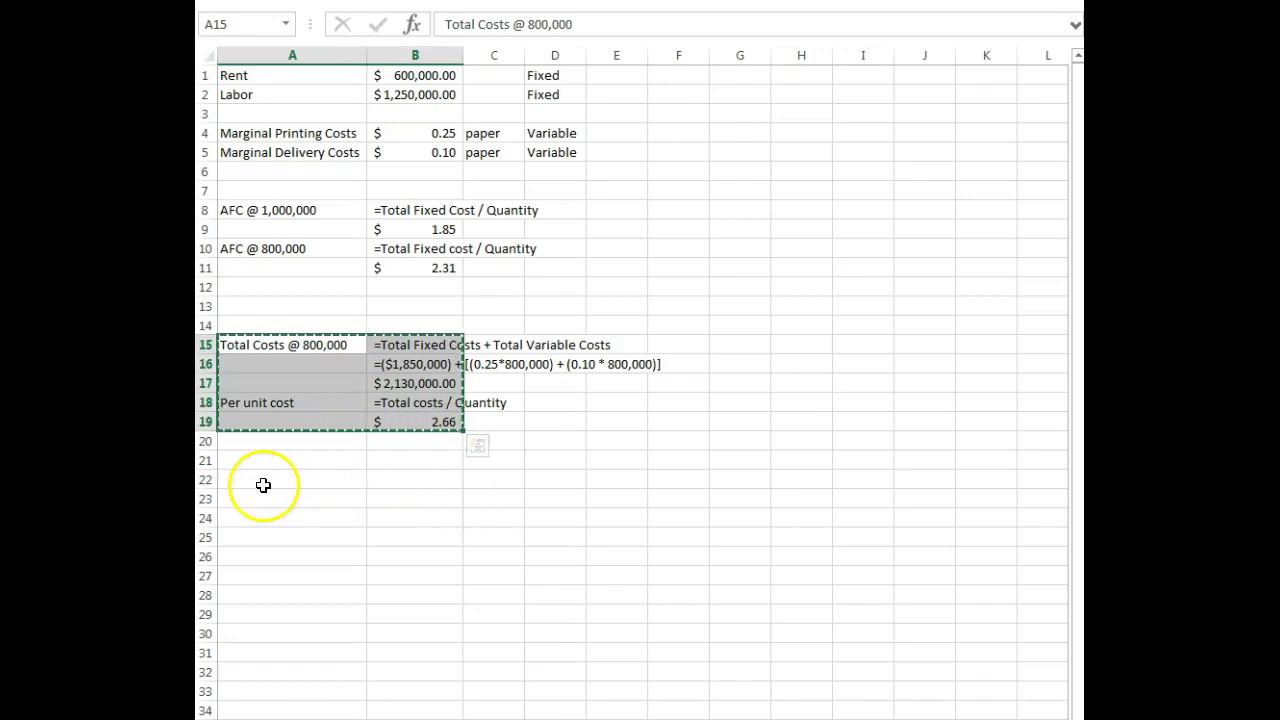
# - Try to insert the copied cells at row 15 and undo the insertion
pyautogui.click(207, 341)
pyautogui.rightClick(207, 341)
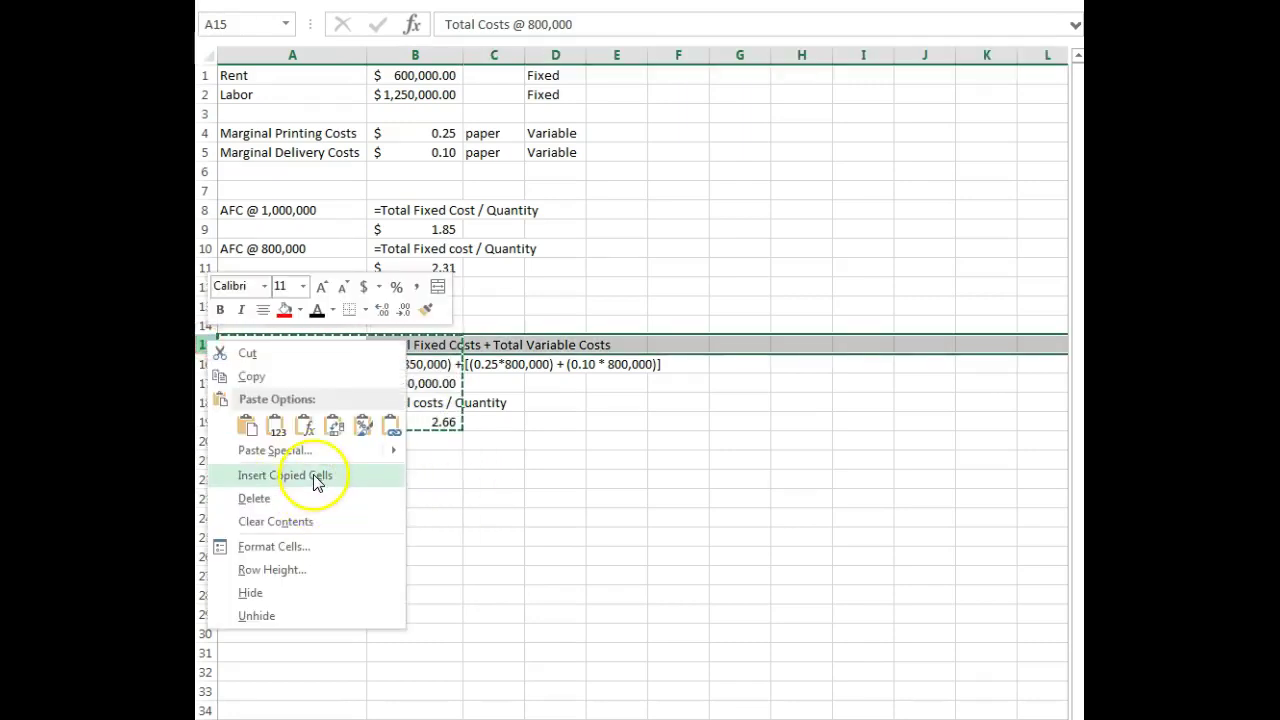
pyautogui.click(314, 480)
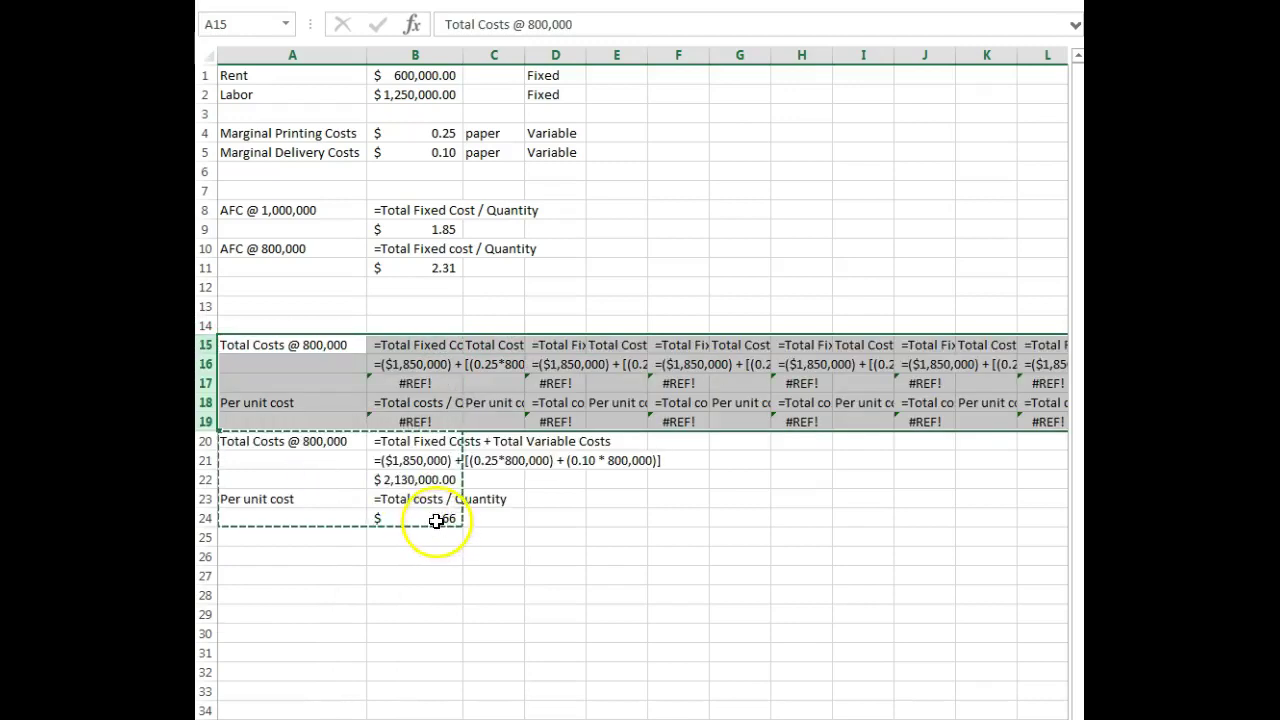
pyautogui.hotkey('ctrl', 'z')
pyautogui.click(418, 536)
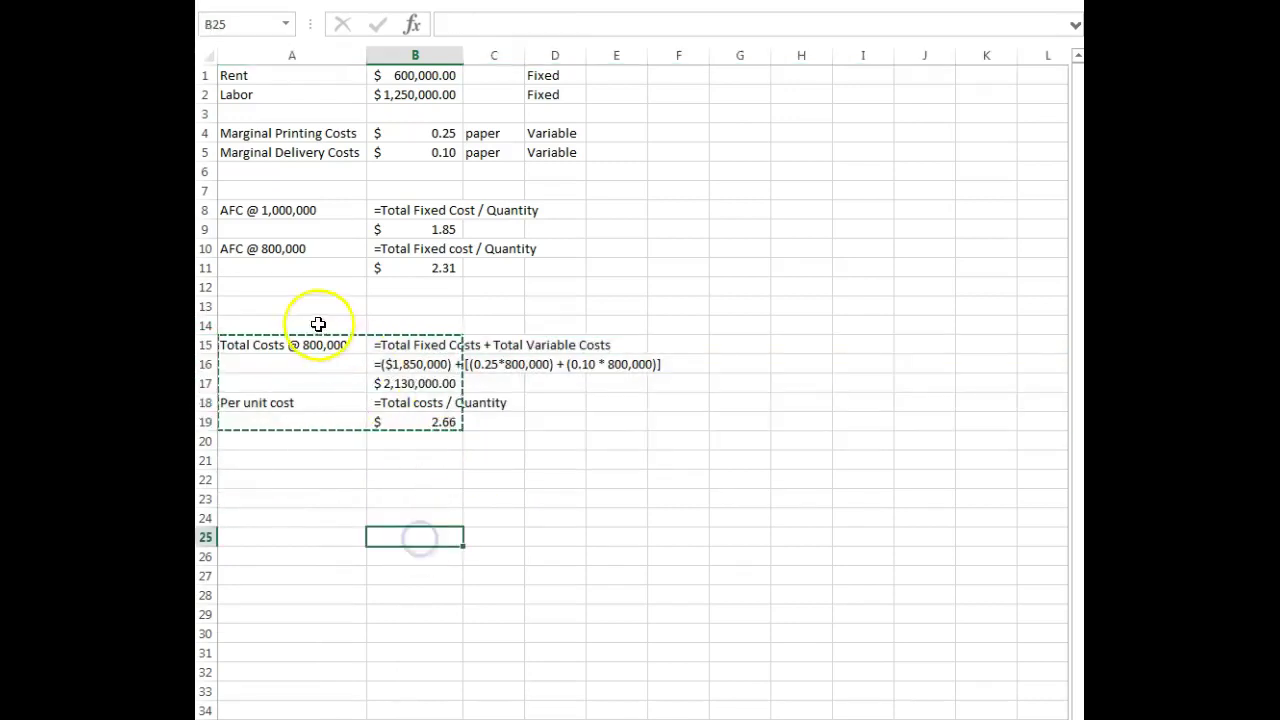
pyautogui.click(286, 497)
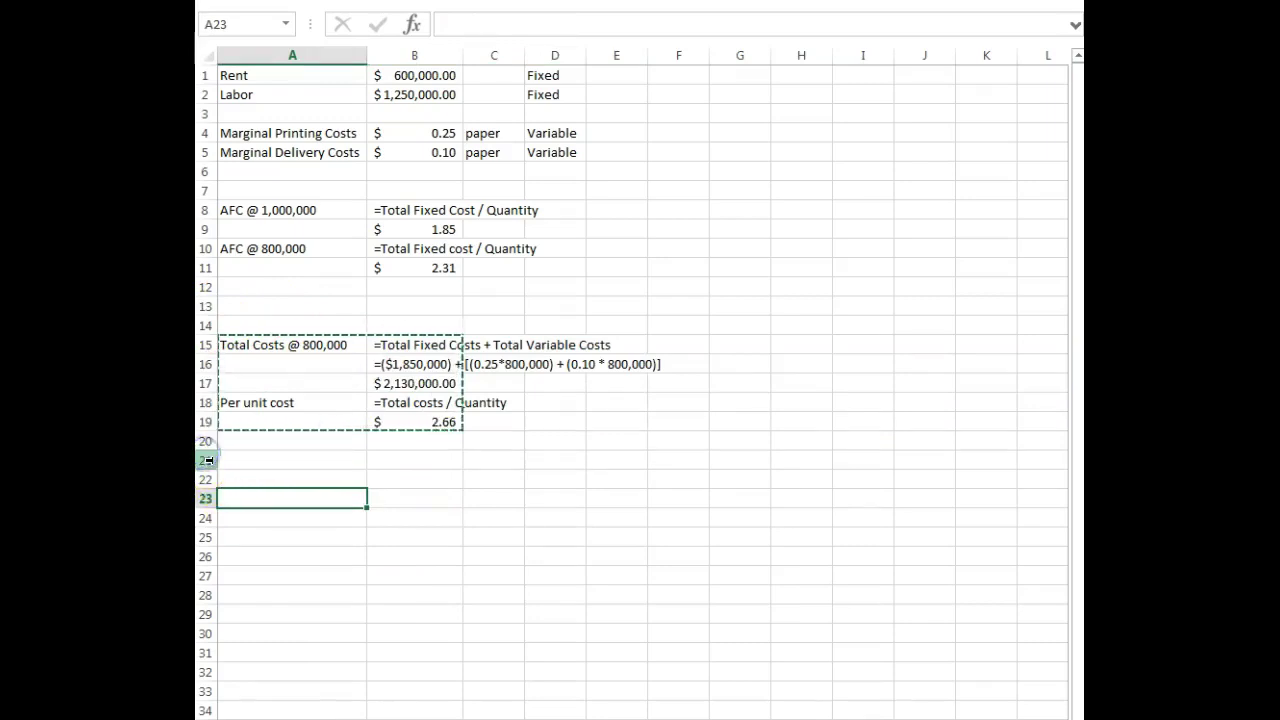
pyautogui.click(207, 460)
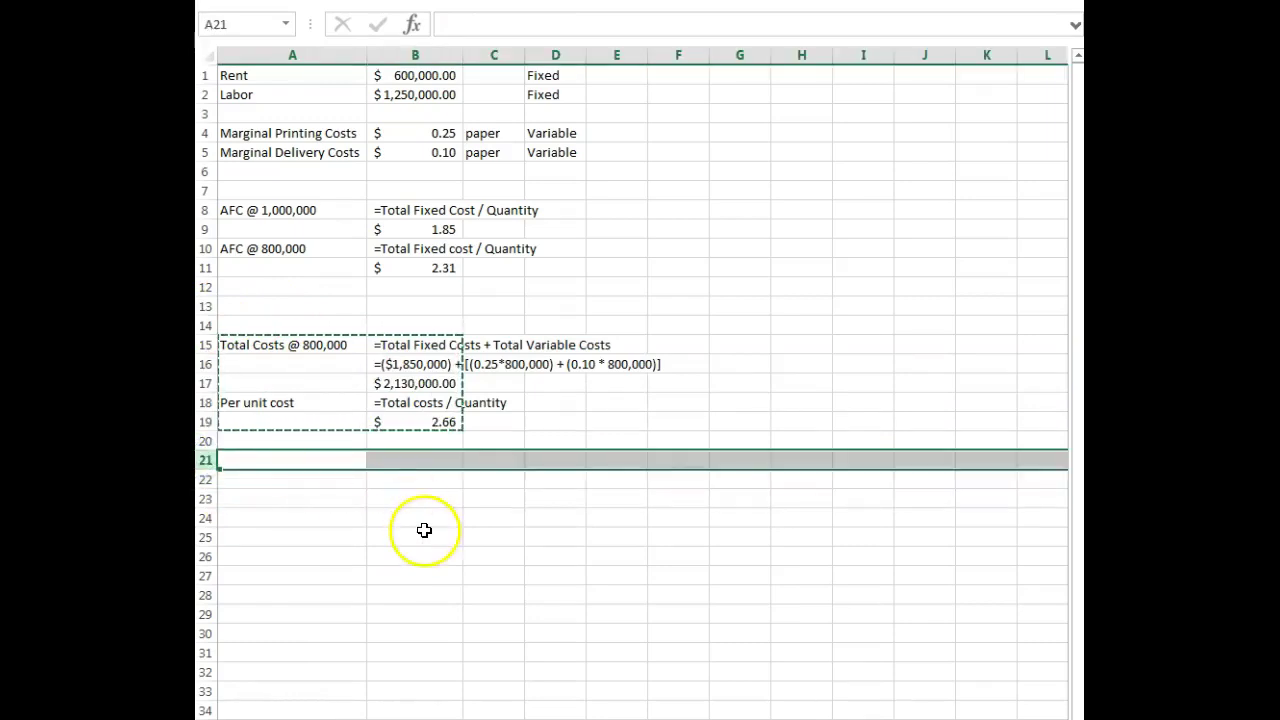
pyautogui.click(448, 556)
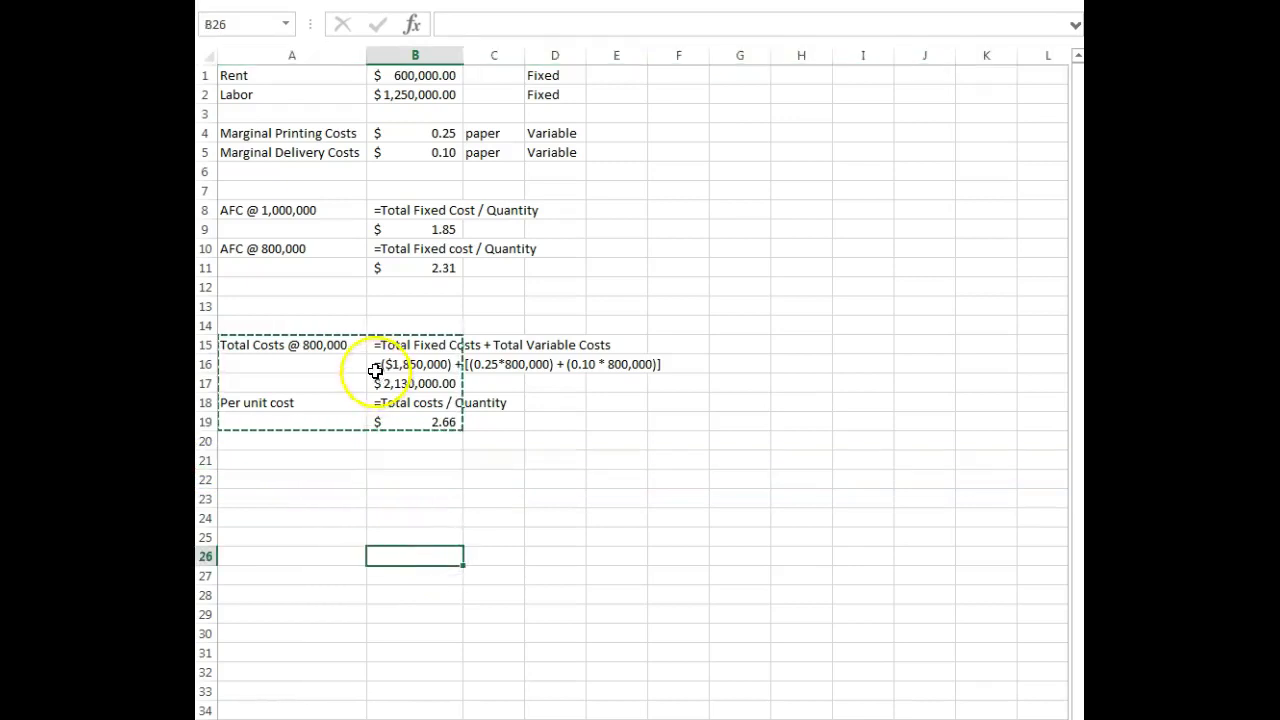
# - Copy rows 15 to 19 with the 800,000-paper cost calculations and insert the copied rows at row 14
pyautogui.click(375, 321)
pyautogui.moveTo(214, 345); pyautogui.dragTo(209, 421)
pyautogui.hotkey('ctrl', 'c')
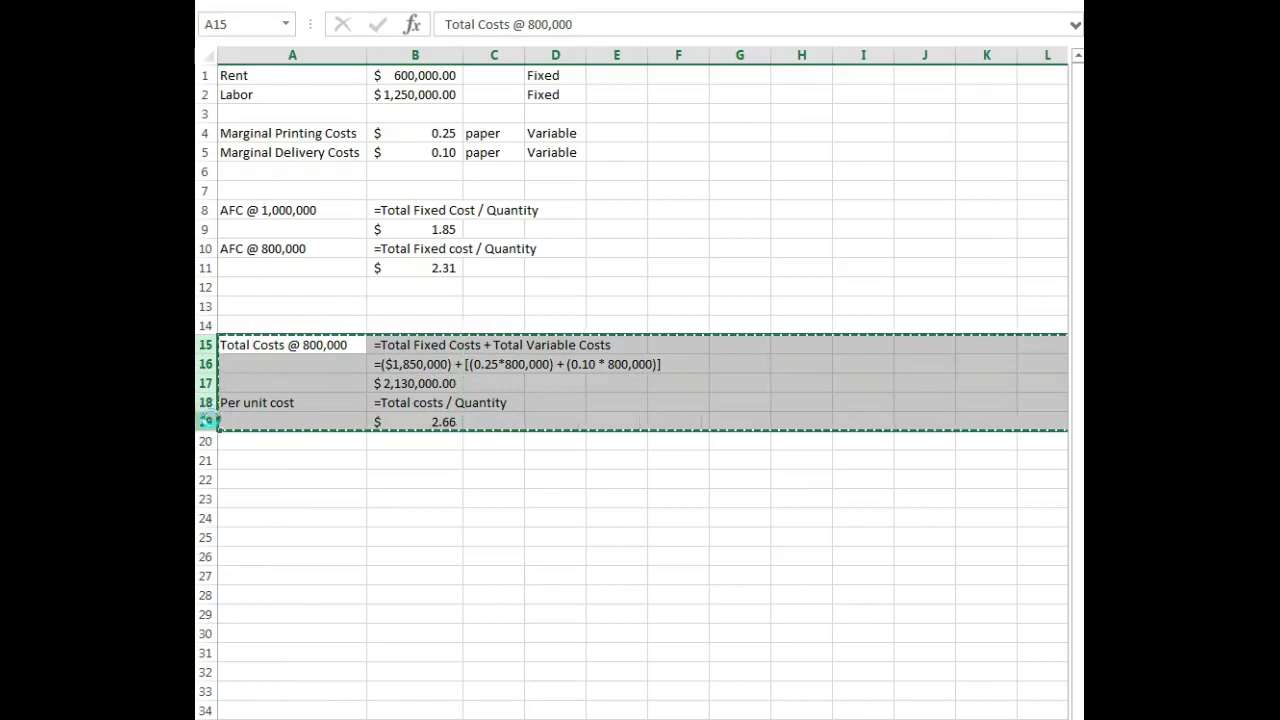
pyautogui.click(209, 325)
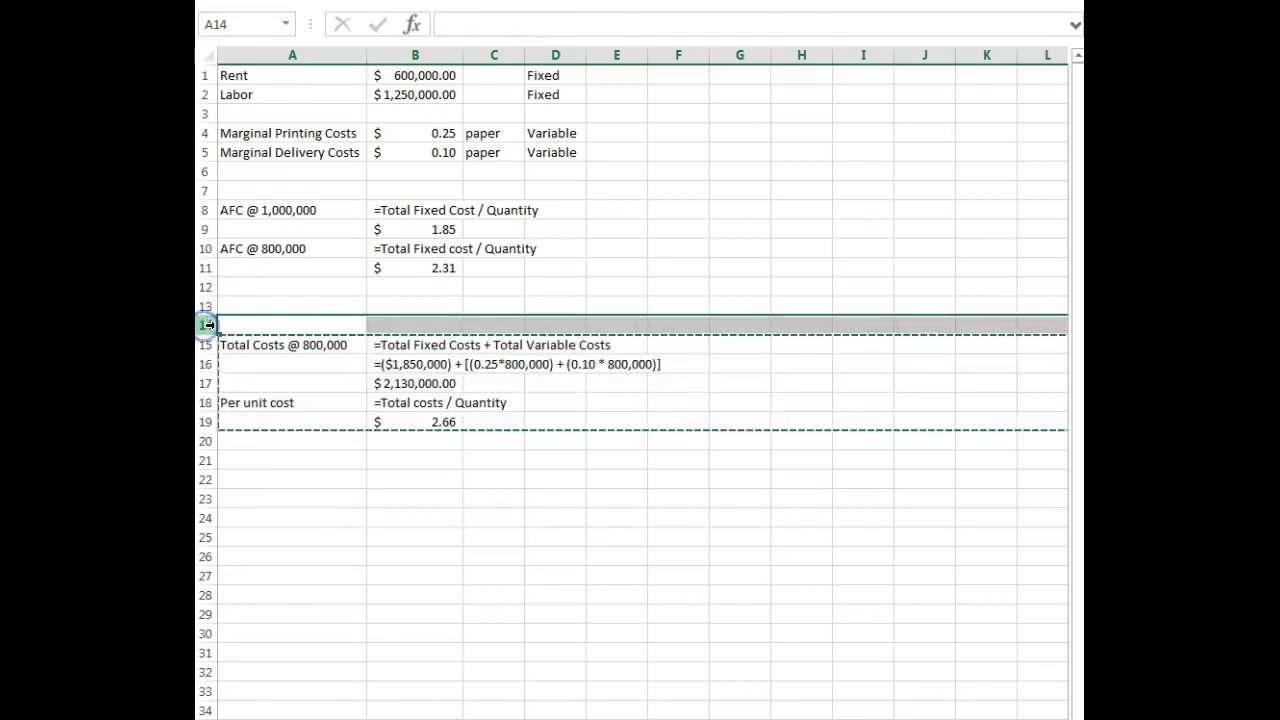
pyautogui.rightClick(207, 322)
pyautogui.click(317, 456)
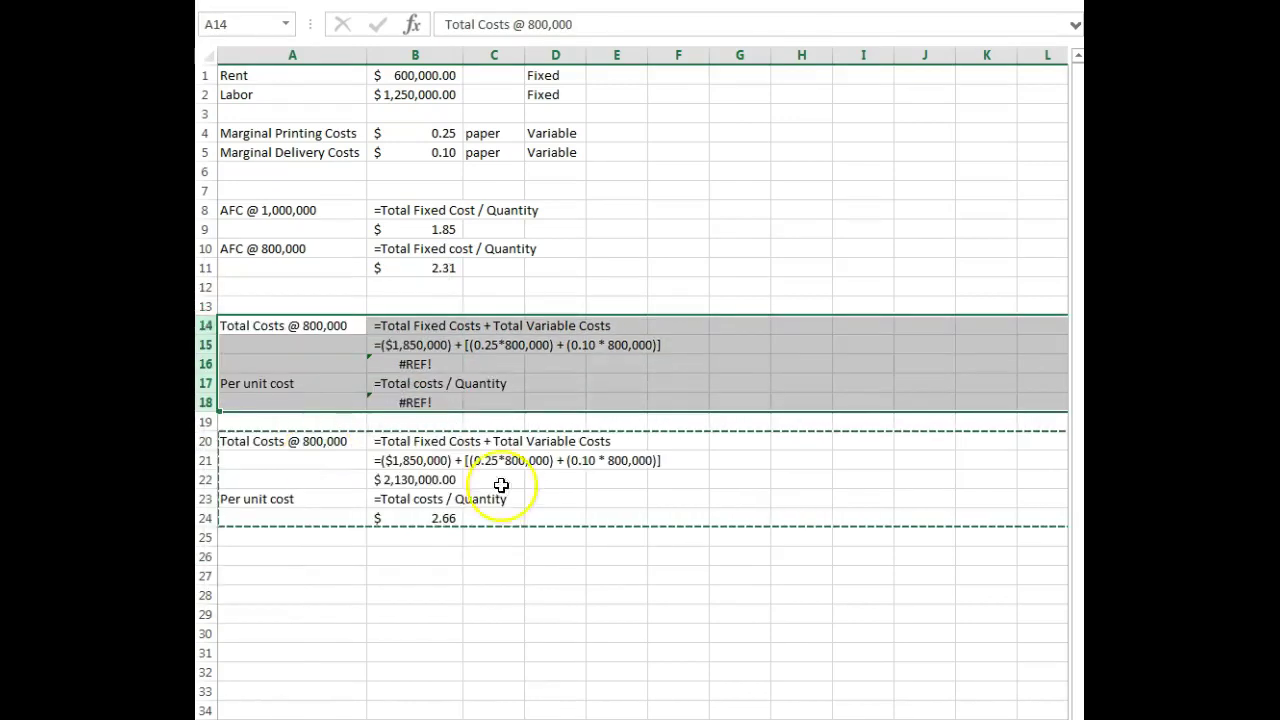
pyautogui.click(517, 495)
# - Change the label in A14 to "Total Costs @ 1,000,000"
pyautogui.click(330, 325)
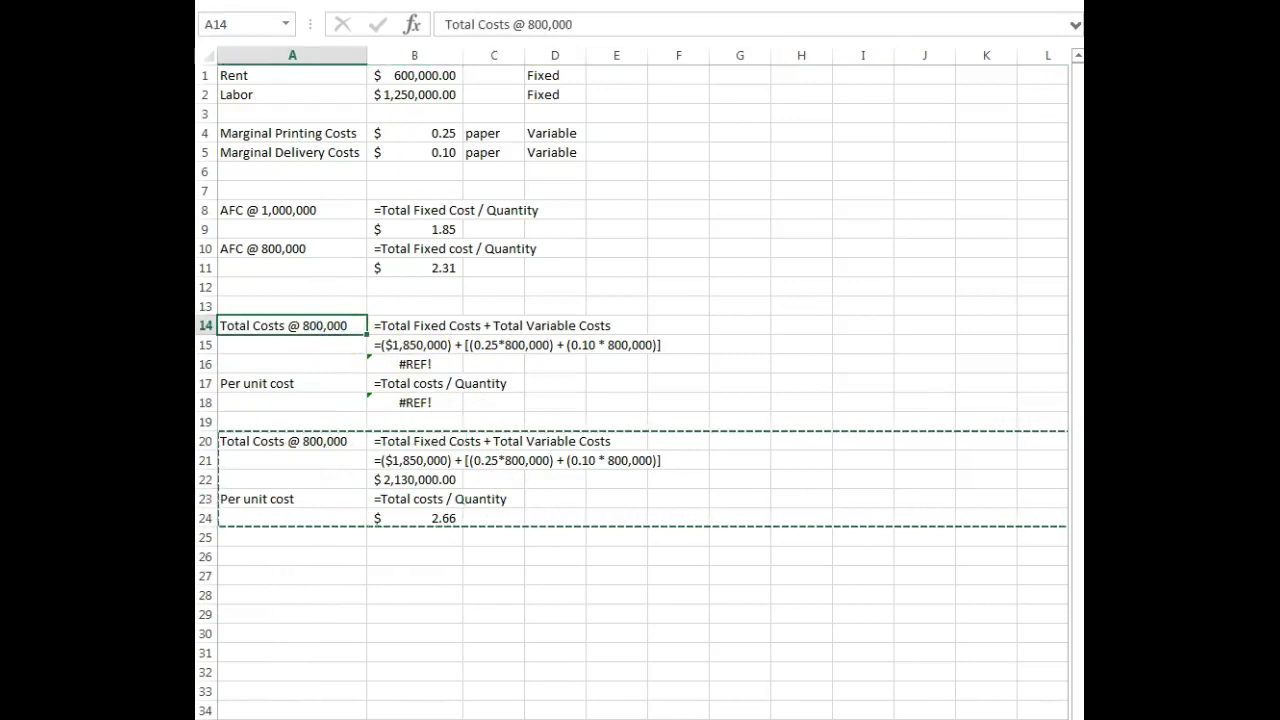
pyautogui.click(590, 16)
pyautogui.press('BackSpace')
pyautogui.press('BackSpace')
pyautogui.press('BackSpace')
pyautogui.press('BackSpace')
pyautogui.press('BackSpace')
pyautogui.press('BackSpace')
pyautogui.press('BackSpace')
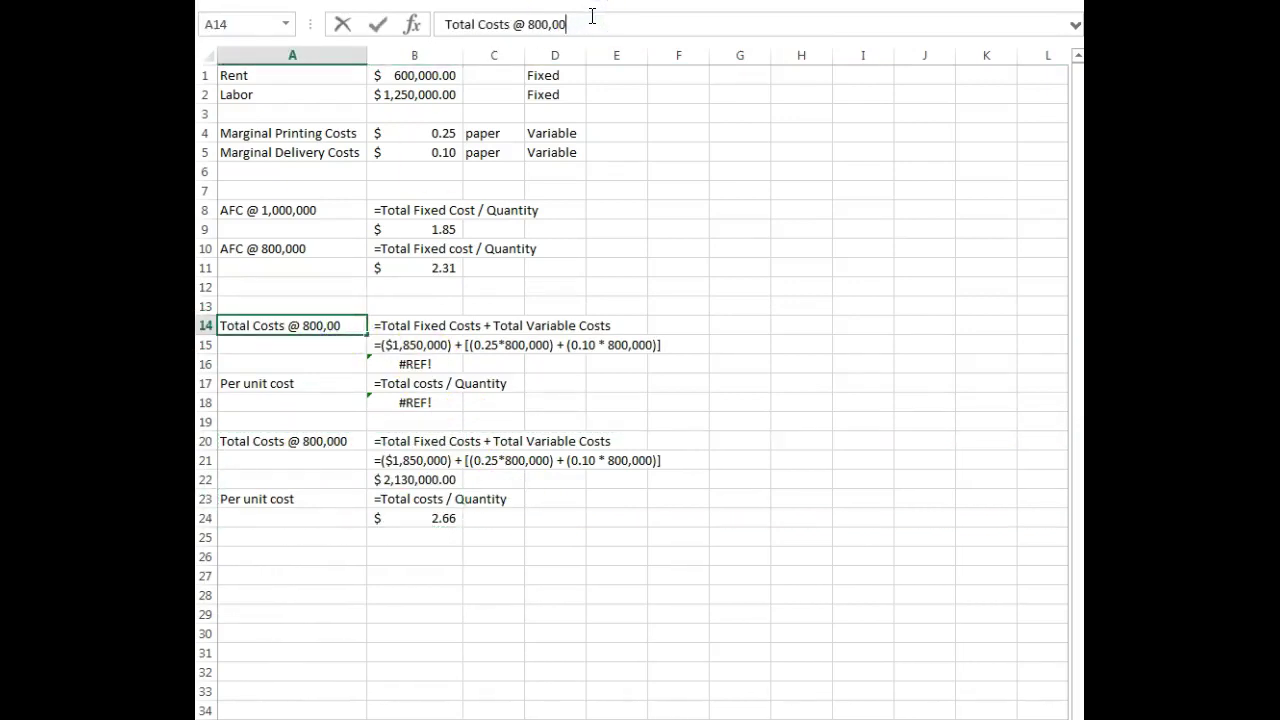
pyautogui.write('100')
pyautogui.press('BackSpace')
pyautogui.press('BackSpace')
pyautogui.write(',000,000')
pyautogui.hotkey('ctrl', 'Return')
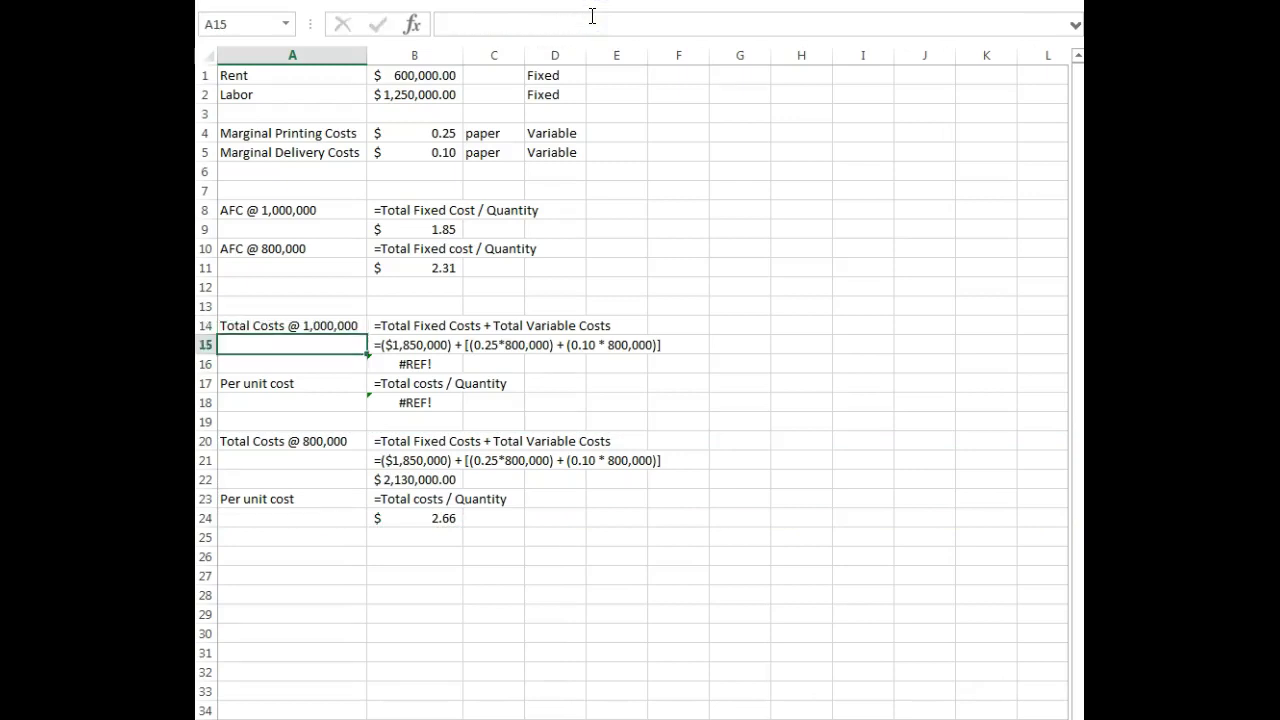
# - Replace both 800,000 quantities in B15's written-out total cost calculation with 1000,000
pyautogui.click(444, 347)
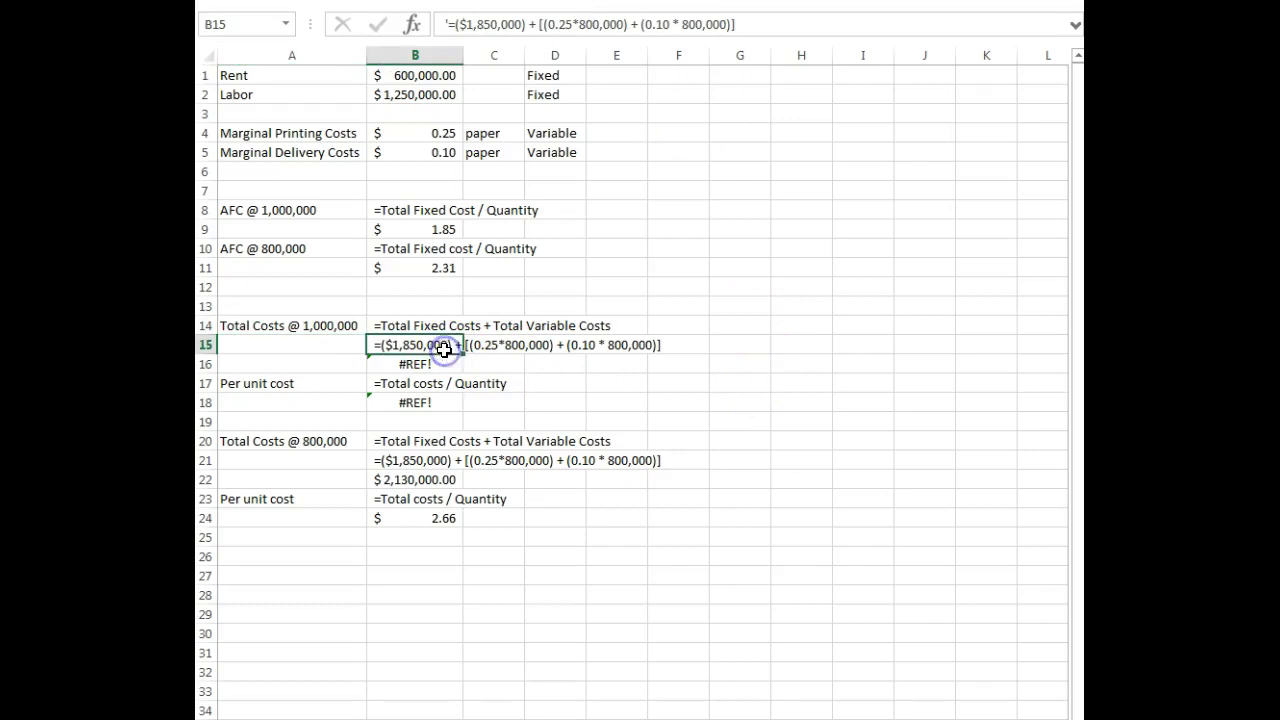
pyautogui.click(581, 22)
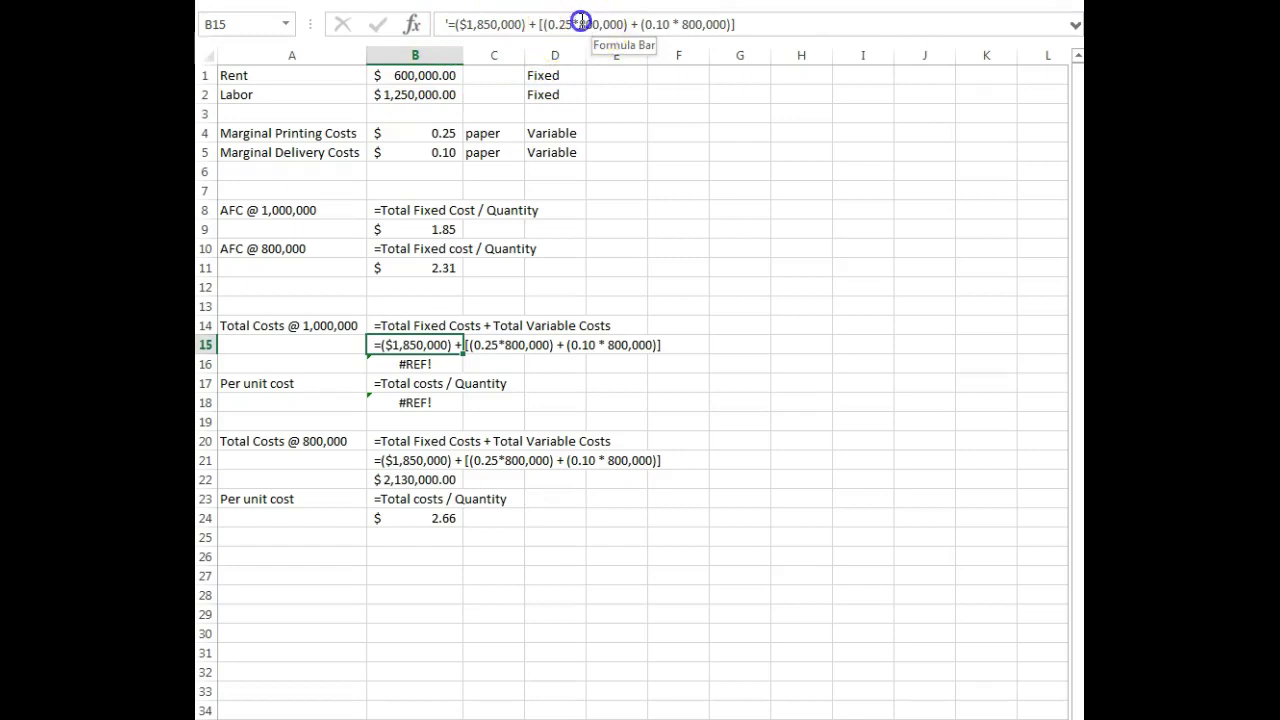
pyautogui.press('Delete')
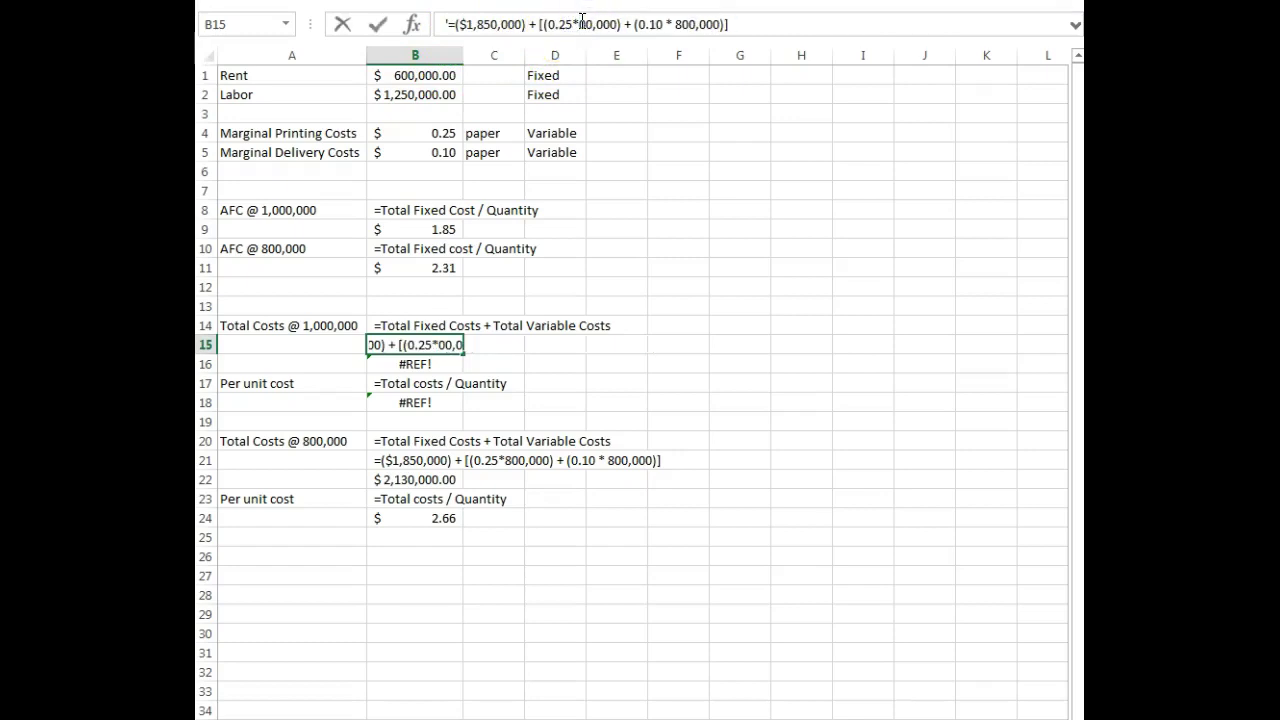
pyautogui.write('10')
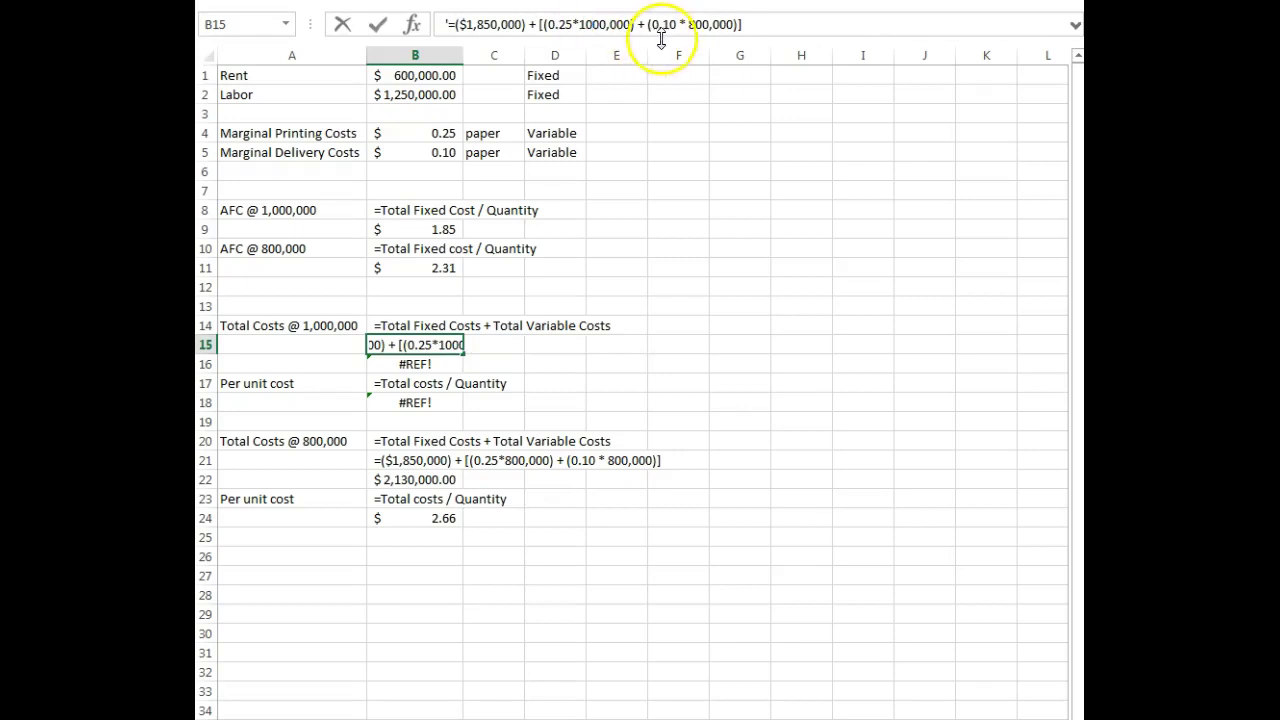
pyautogui.click(691, 24)
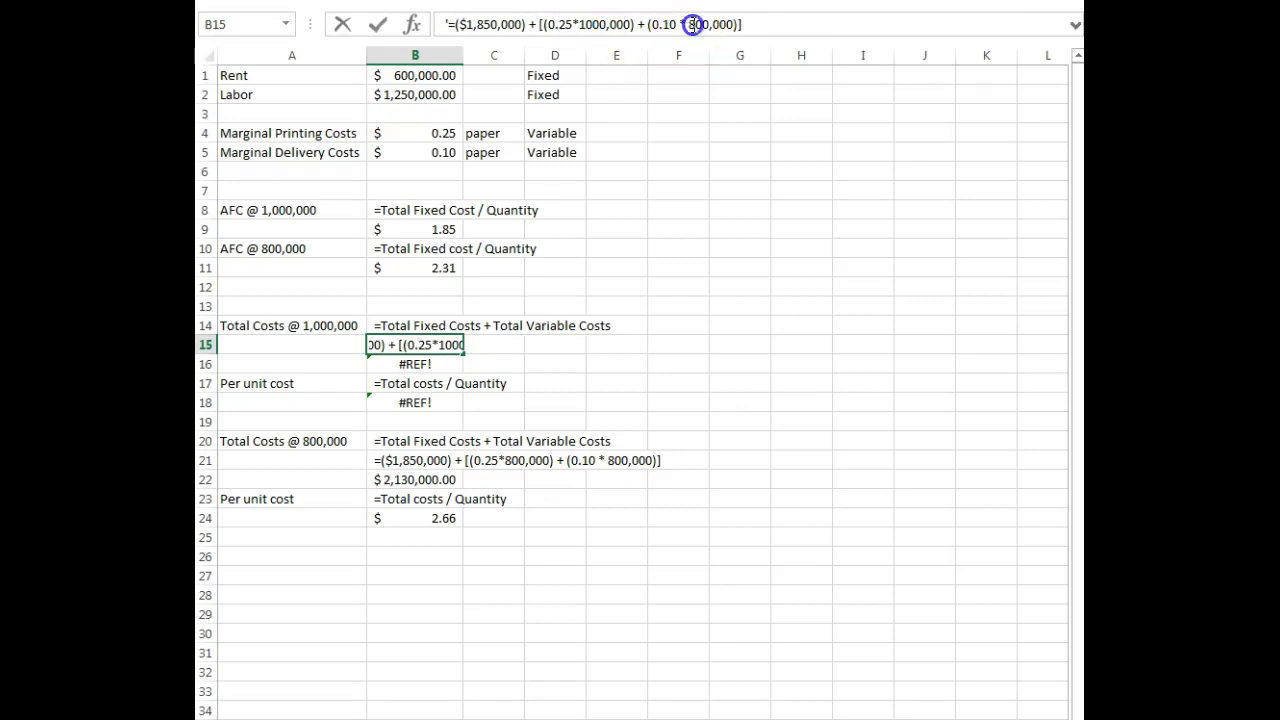
pyautogui.press('BackSpace')
pyautogui.write('10')
pyautogui.press('Return')
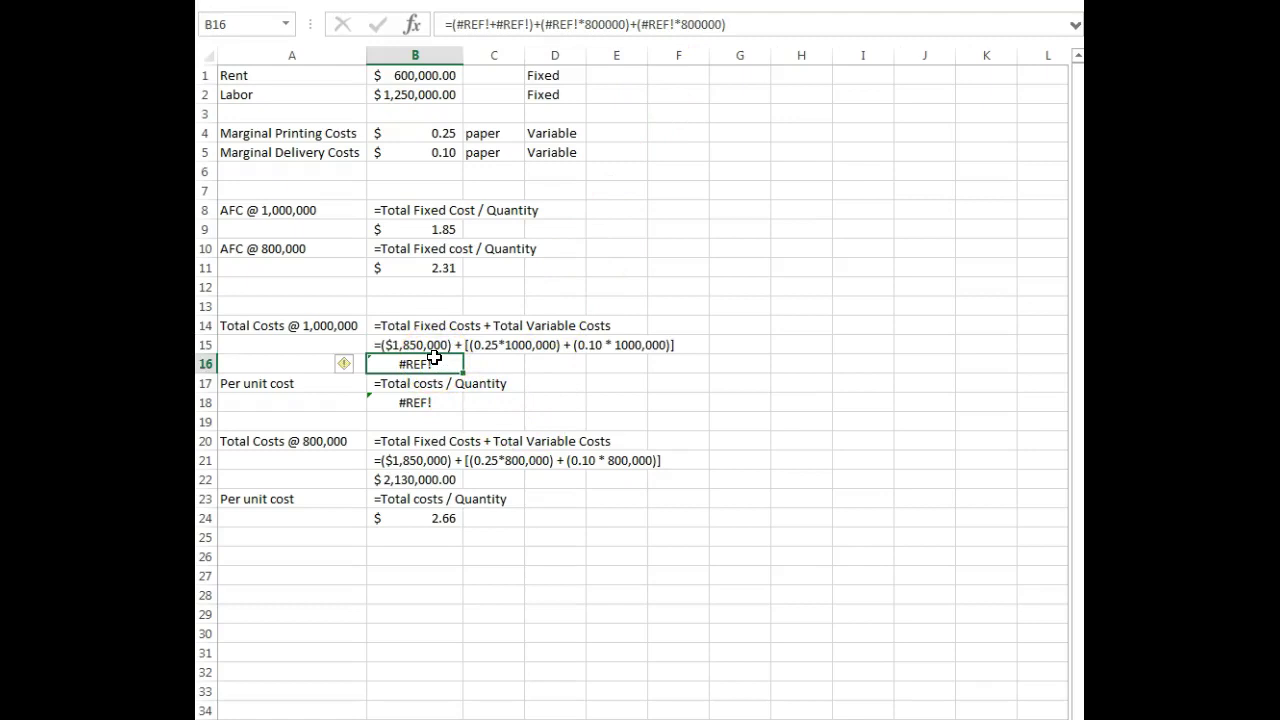
# - Calculate the total cost at 1,000,000 papers in B16 with the formula =(1850000)+(B4*1000000)+(B5*1000000)
pyautogui.write('=(')
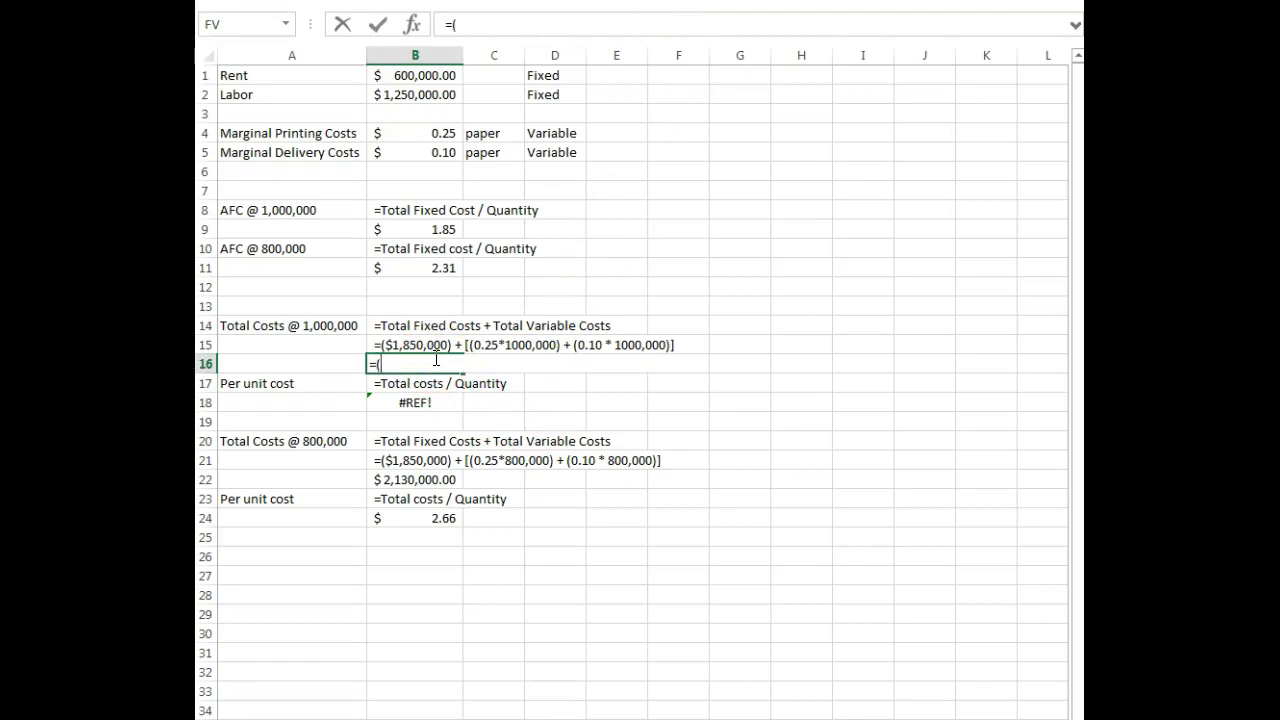
pyautogui.write('1850000)+')
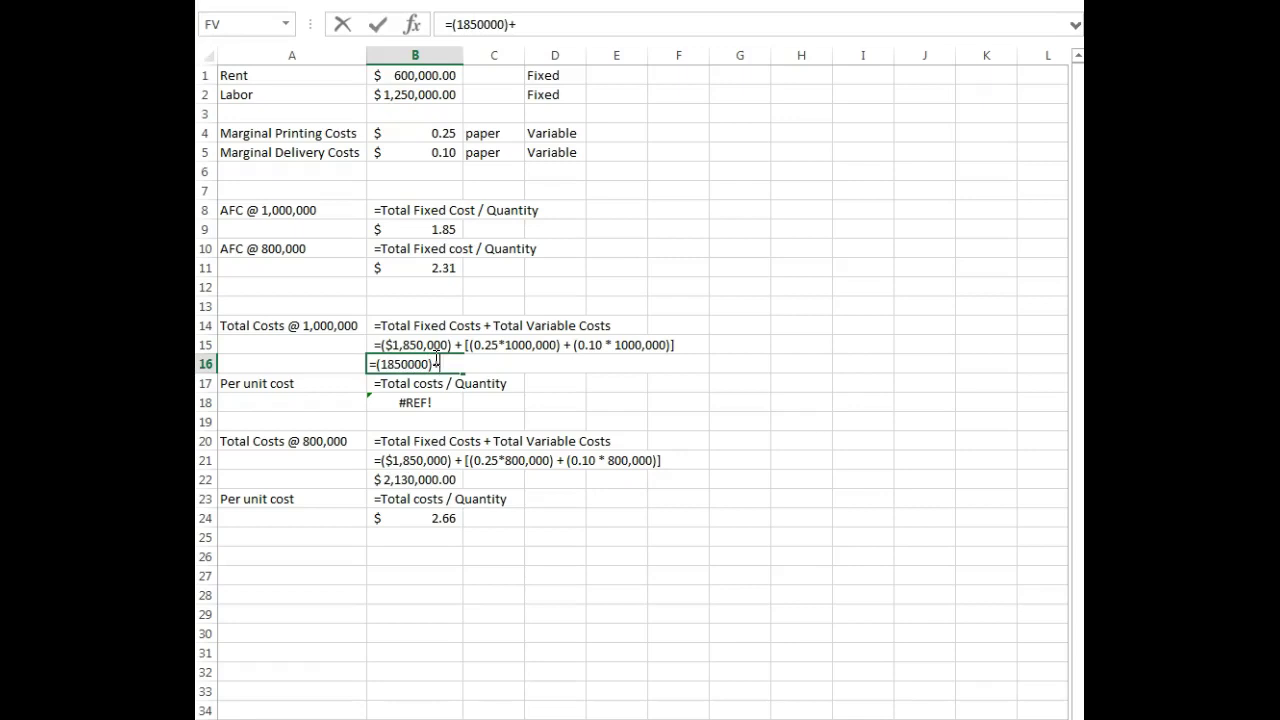
pyautogui.write('(')
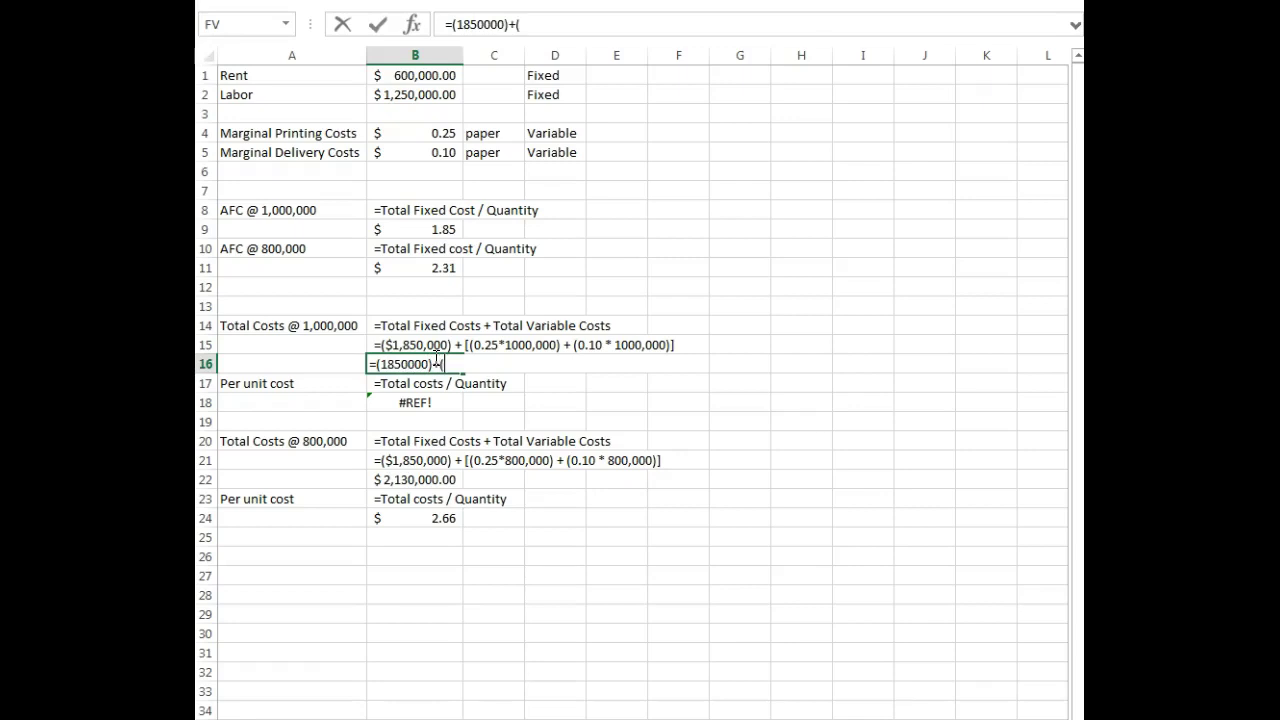
pyautogui.click(443, 139)
pyautogui.write('*')
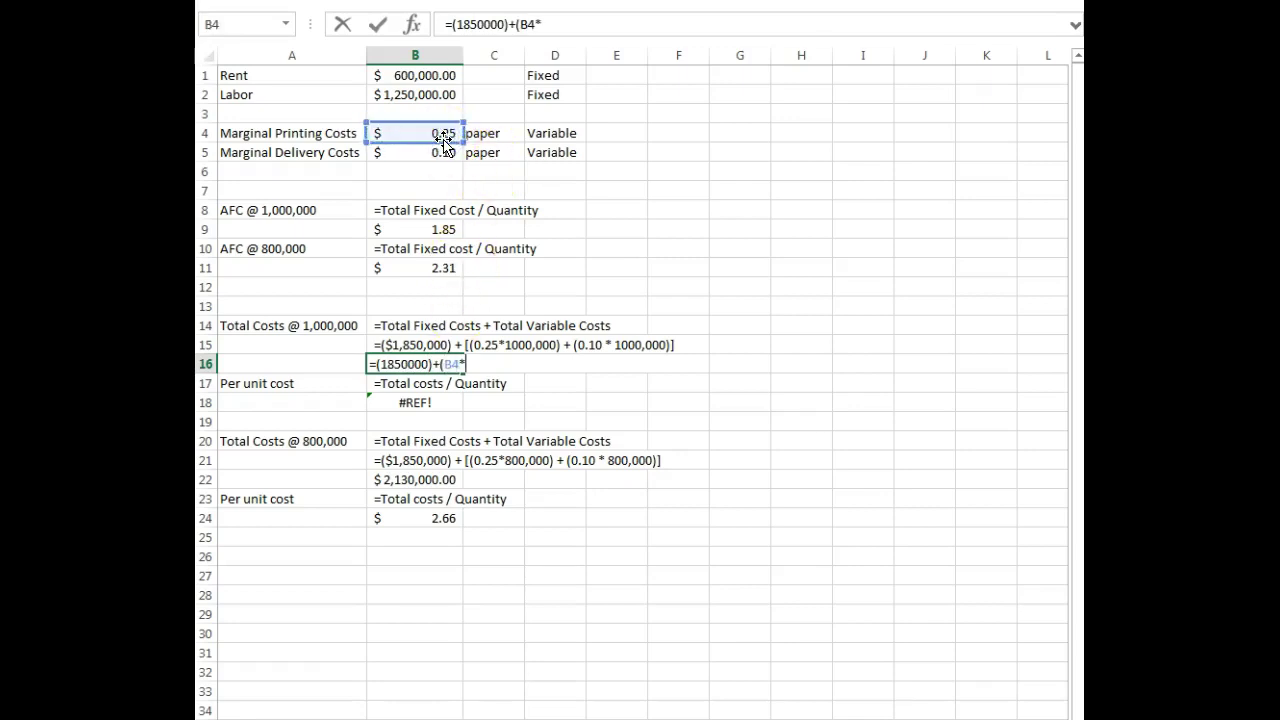
pyautogui.write('1000000)+')
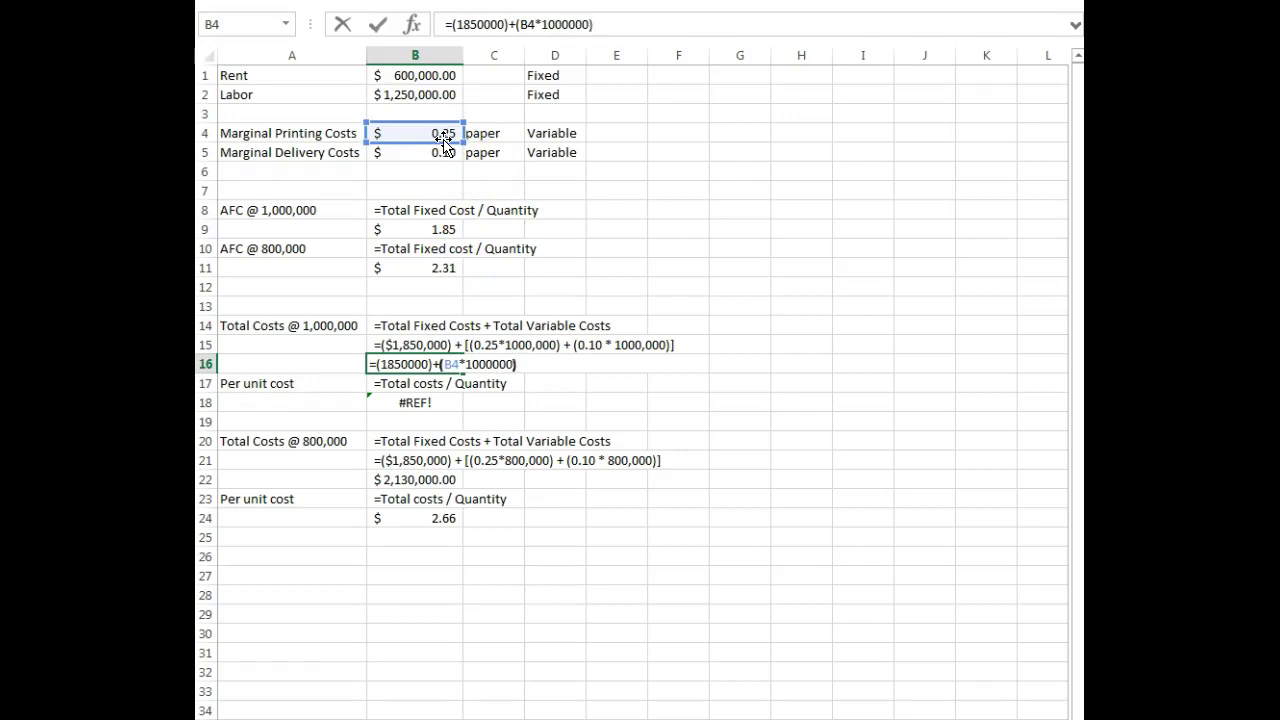
pyautogui.write('(')
pyautogui.click(452, 152)
pyautogui.write('*100')
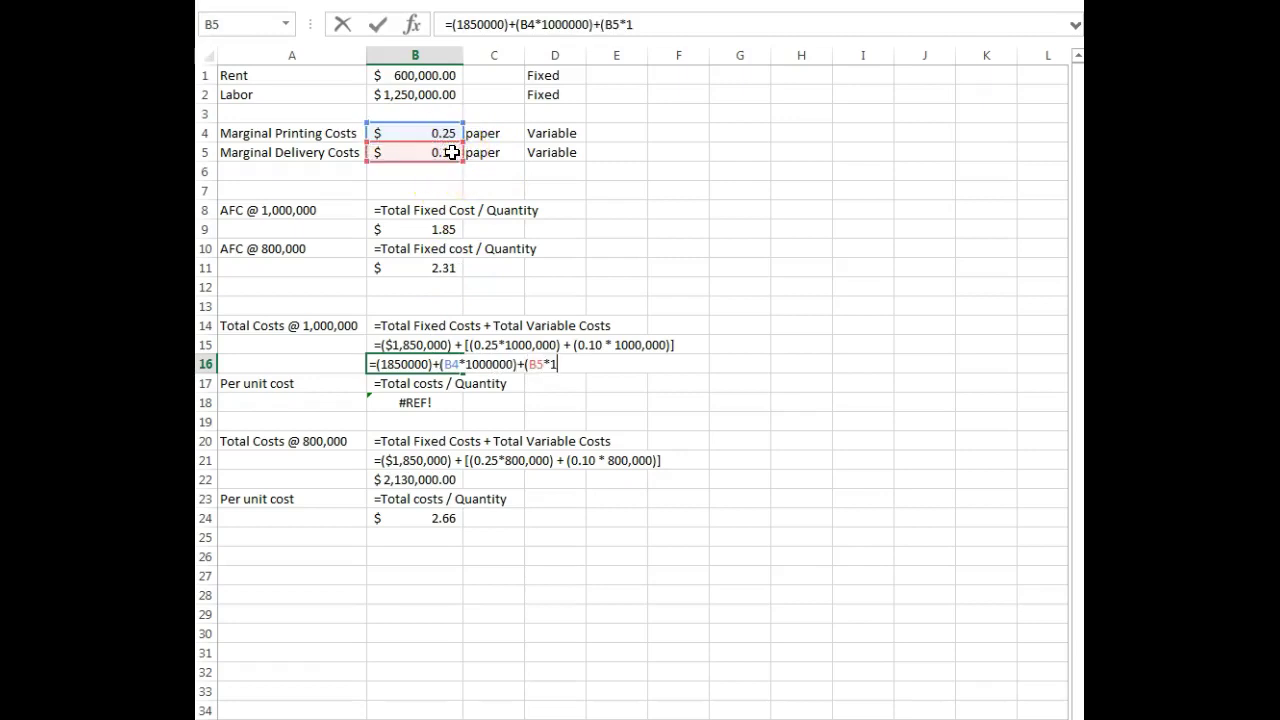
pyautogui.write('0,000)')
pyautogui.press('Return')
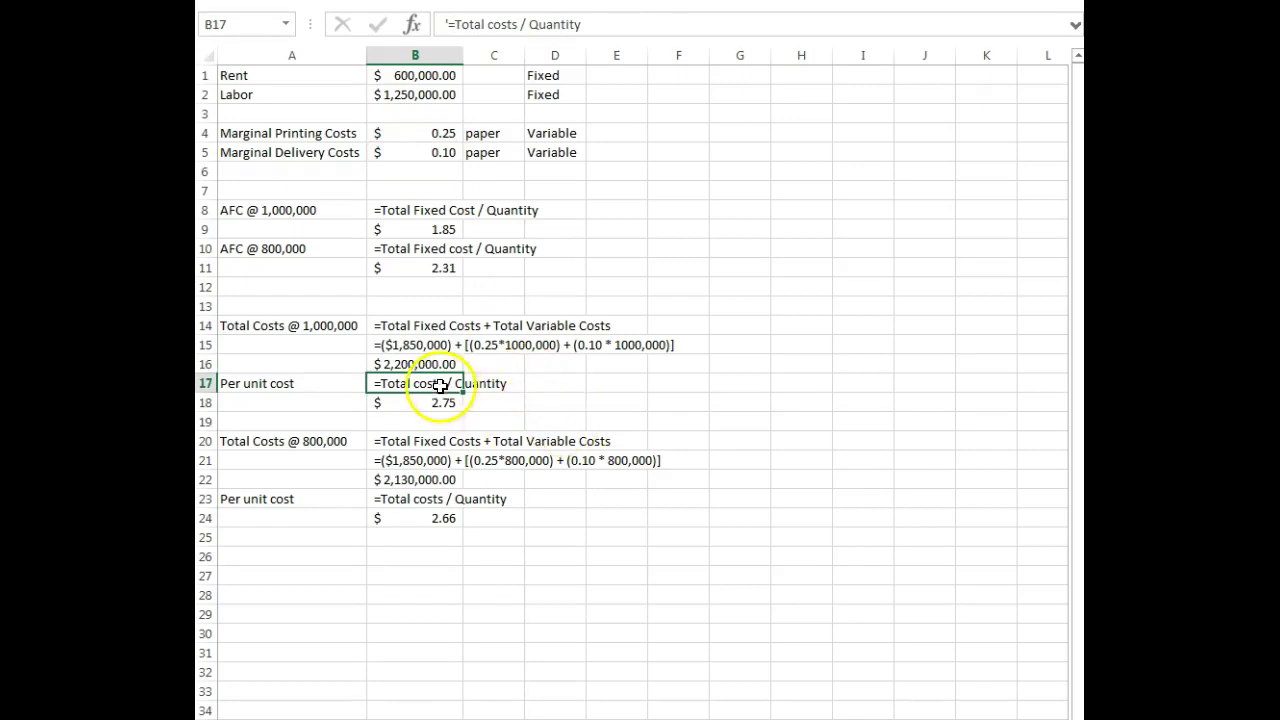
pyautogui.click(445, 364)
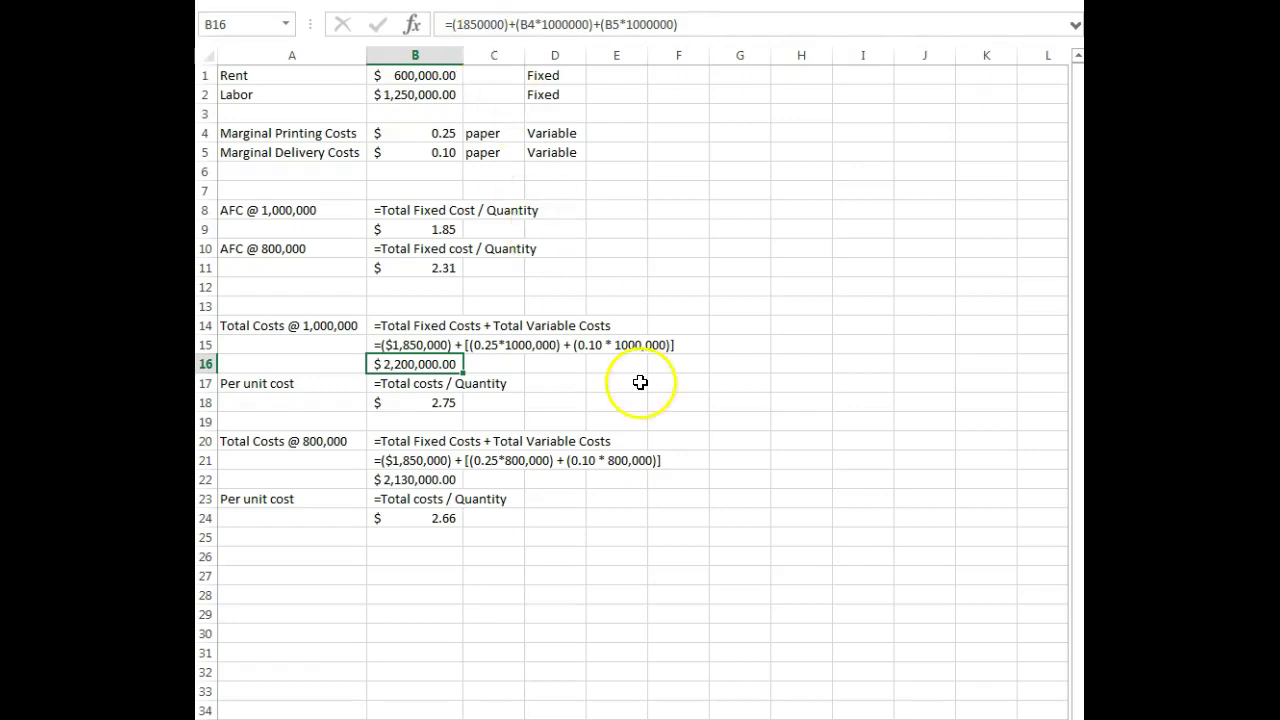
pyautogui.click(588, 383)
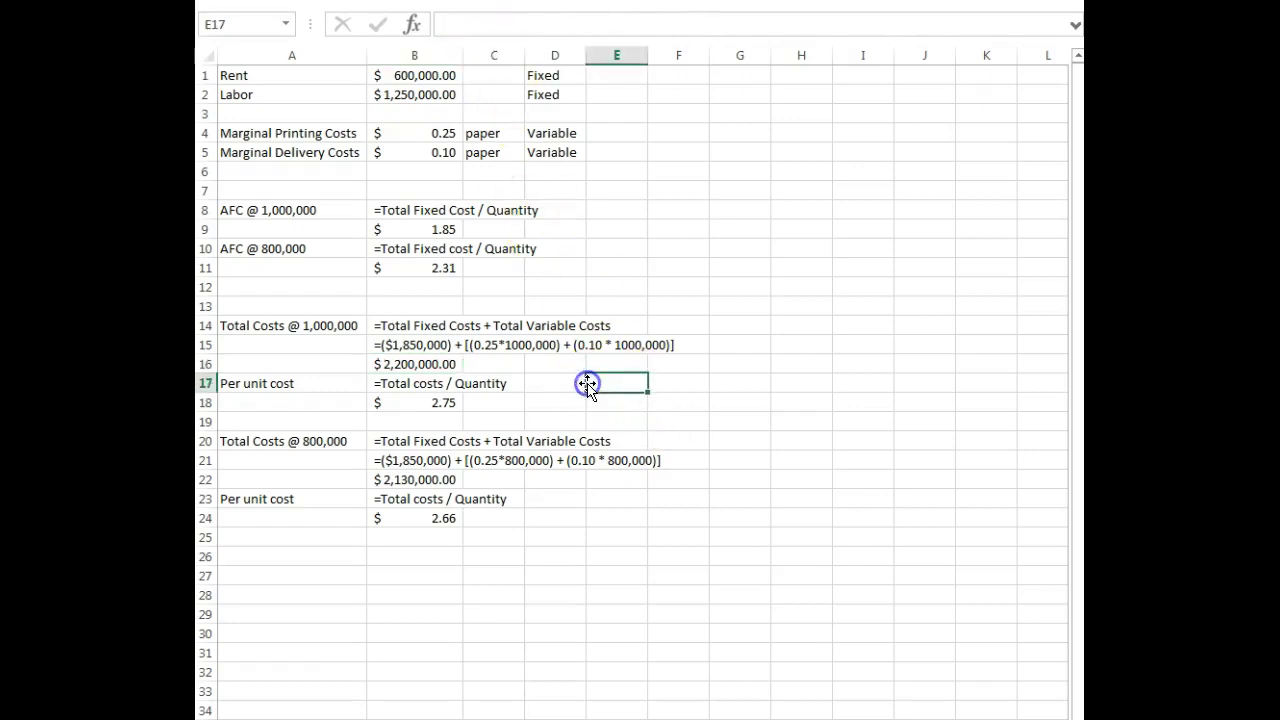
# - Change the per-unit cost formula in B18 to divide B16 by 1000000
pyautogui.click(430, 386)
pyautogui.click(430, 402)
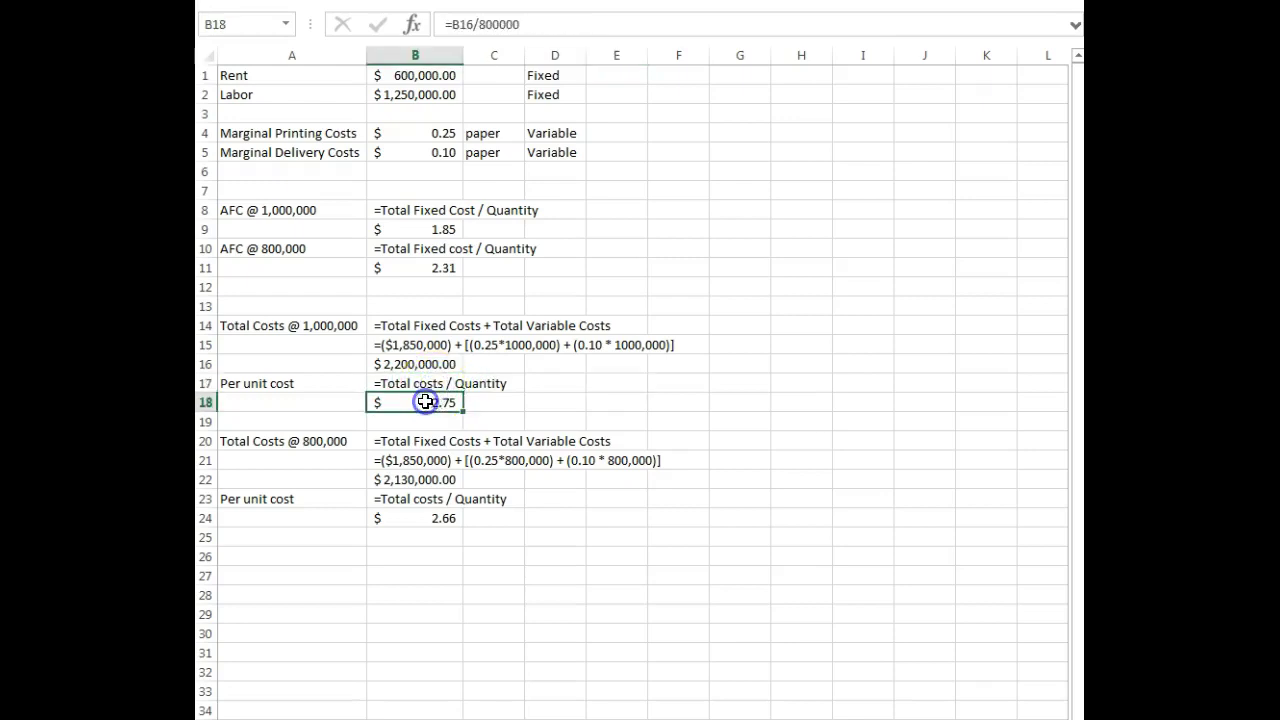
pyautogui.click(484, 24)
pyautogui.press('BackSpace')
pyautogui.write('10')
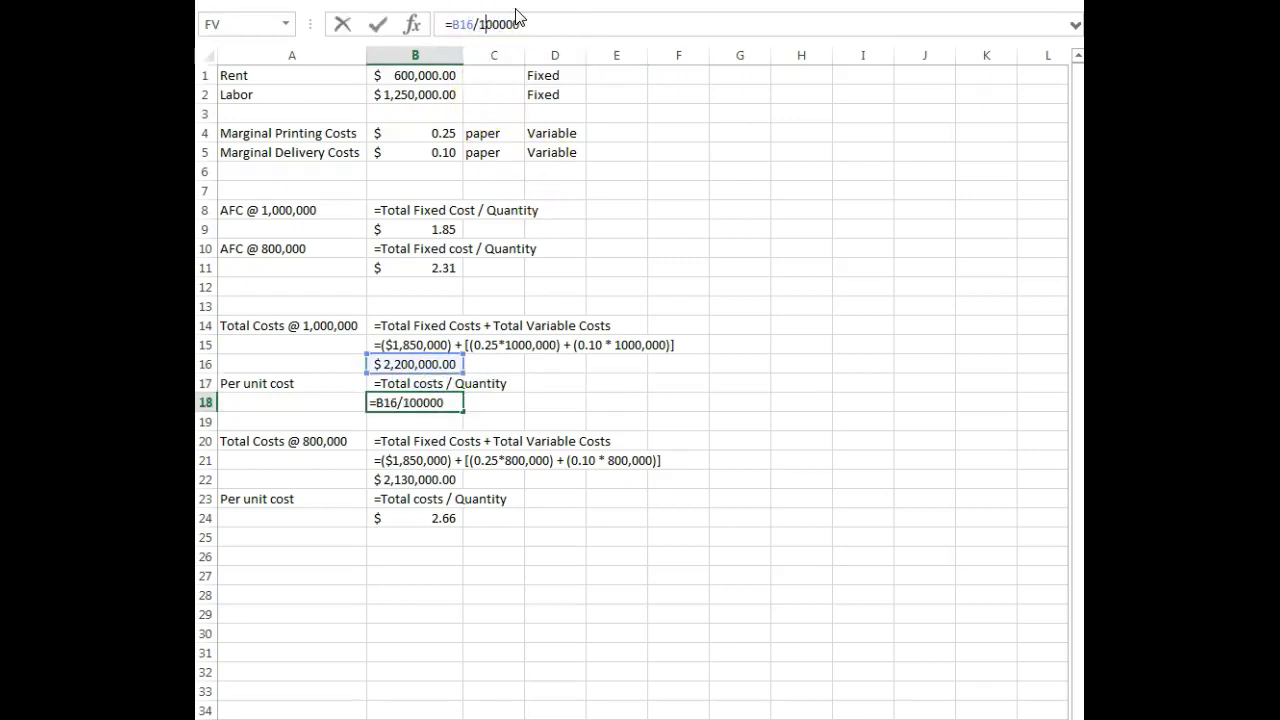
pyautogui.press('Return')
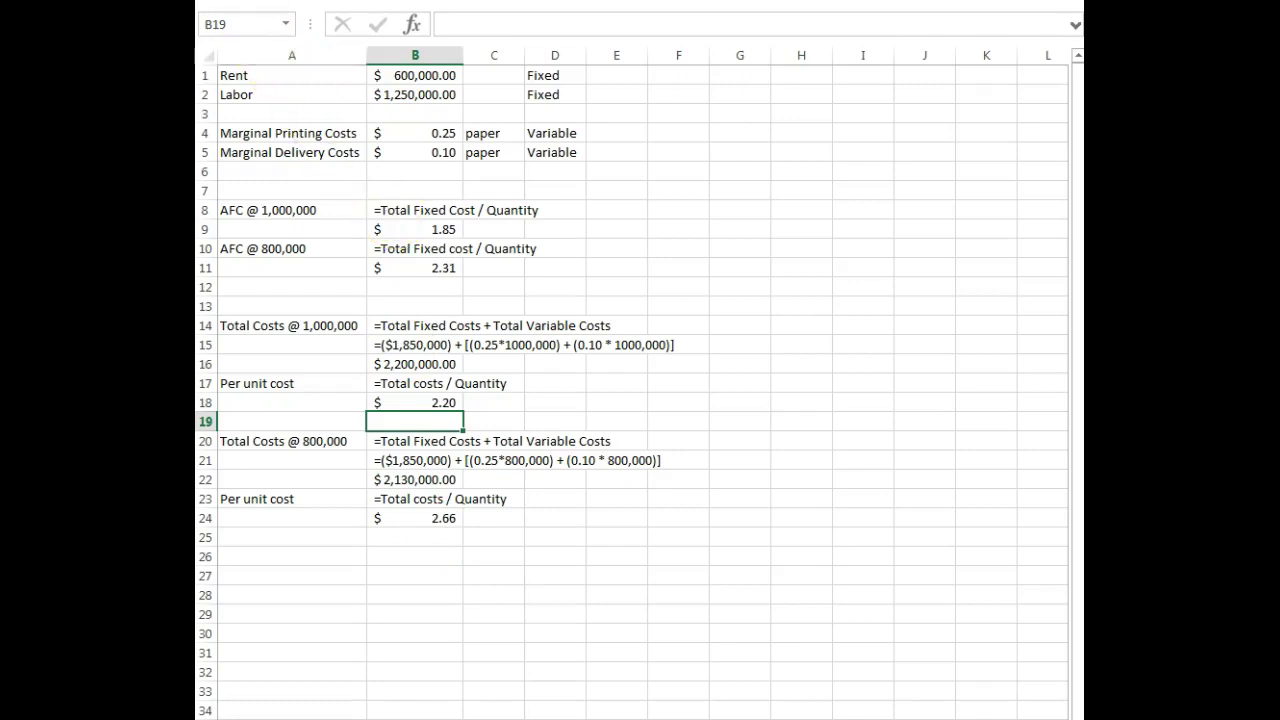
# - Start a blank spreadsheet and enter the headings "Quanity" in A1 and "Total Cost" in B1
pyautogui.hotkey('ctrl', 'n')
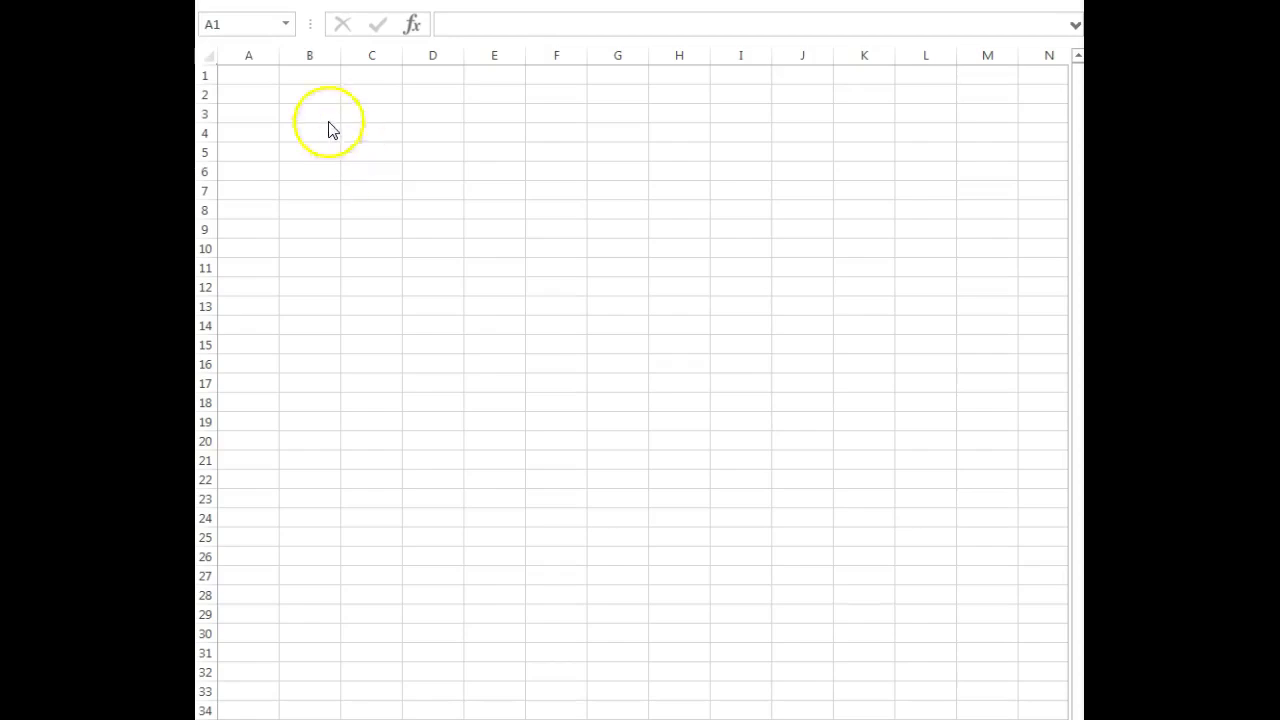
pyautogui.click(259, 78)
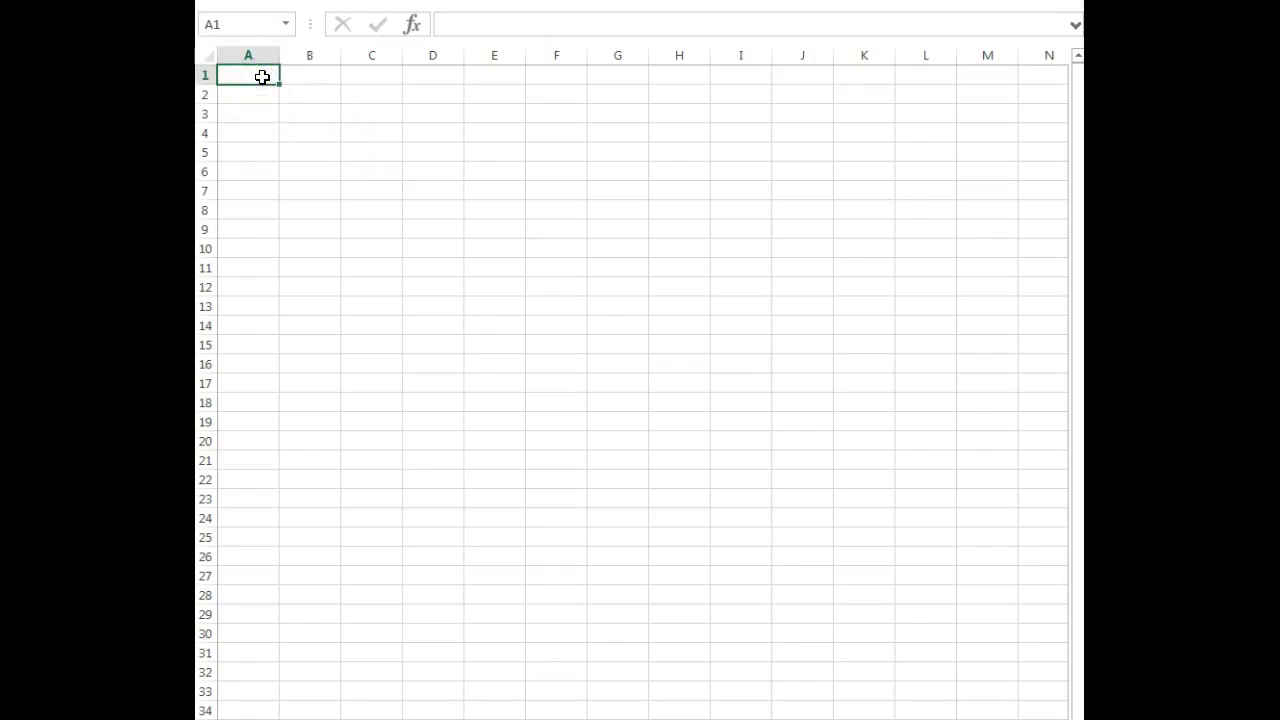
pyautogui.write('Quantity')
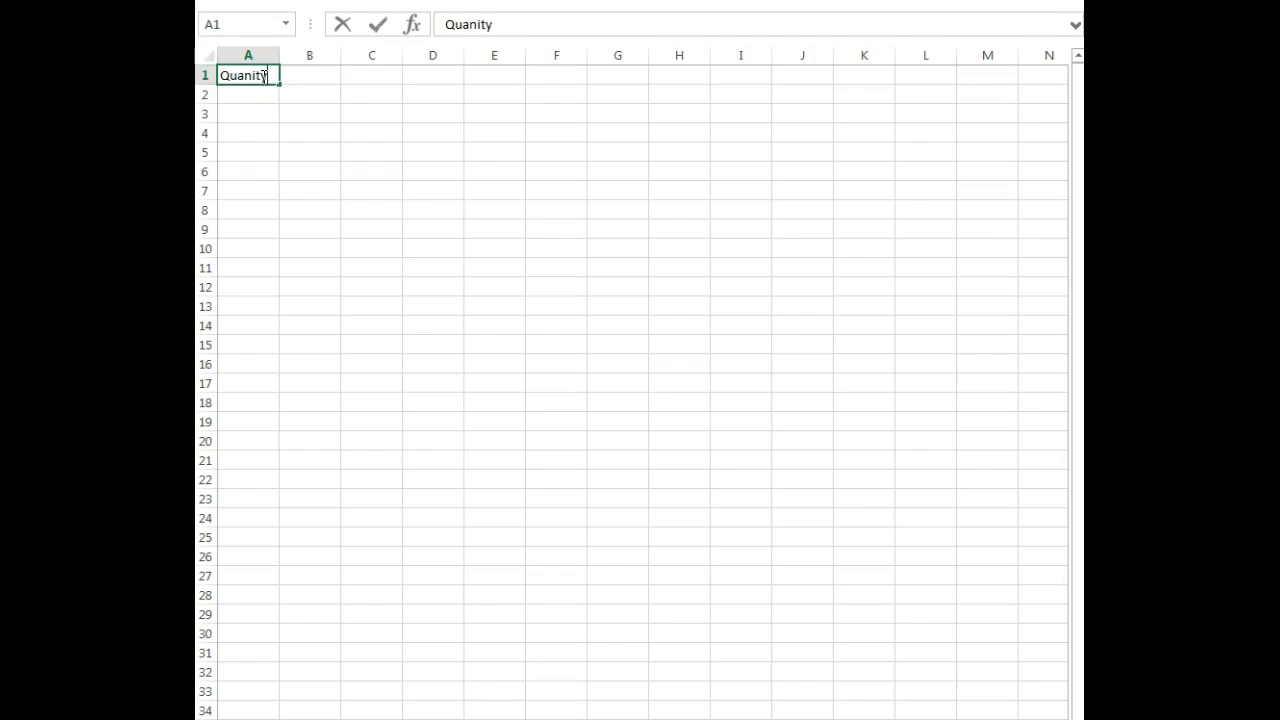
pyautogui.press('Tab')
pyautogui.write('Total Cost')
pyautogui.press('Tab')
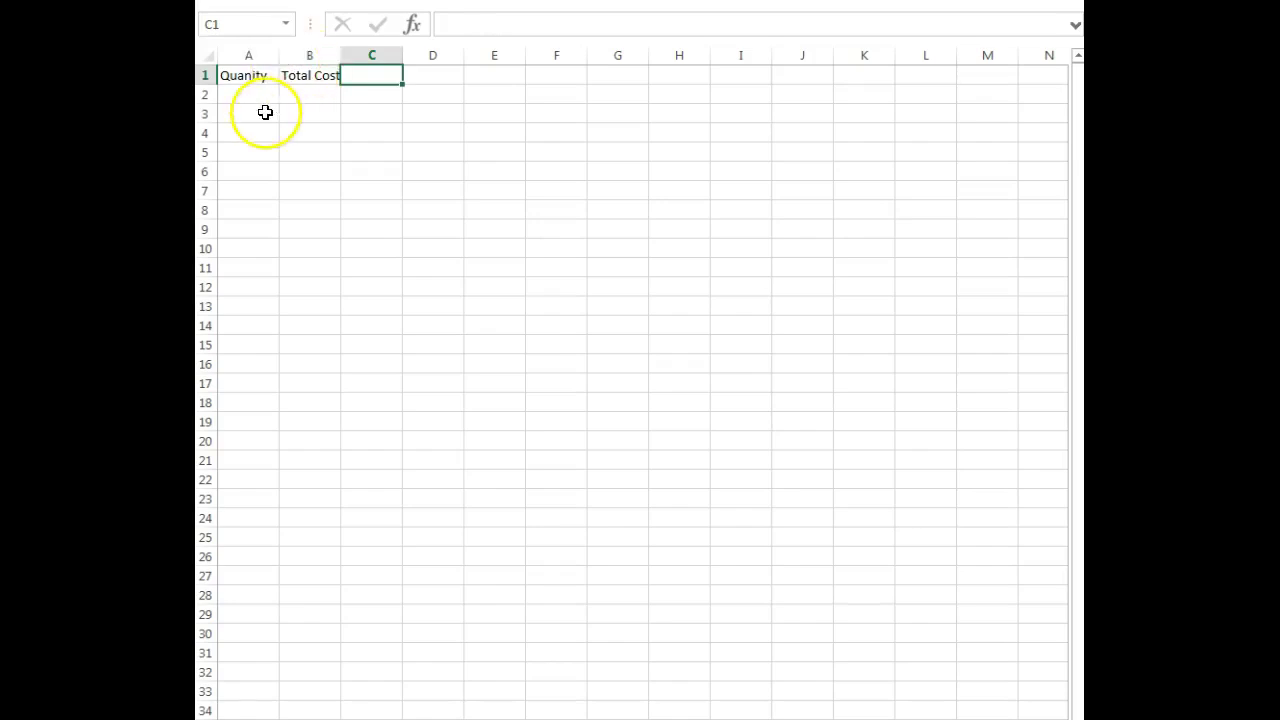
# - Enter the quantity 2,000 in A2, with the thousands separator, and its total cost $6,000 in B2
pyautogui.click(265, 97)
pyautogui.write('2000')
pyautogui.press('Tab')
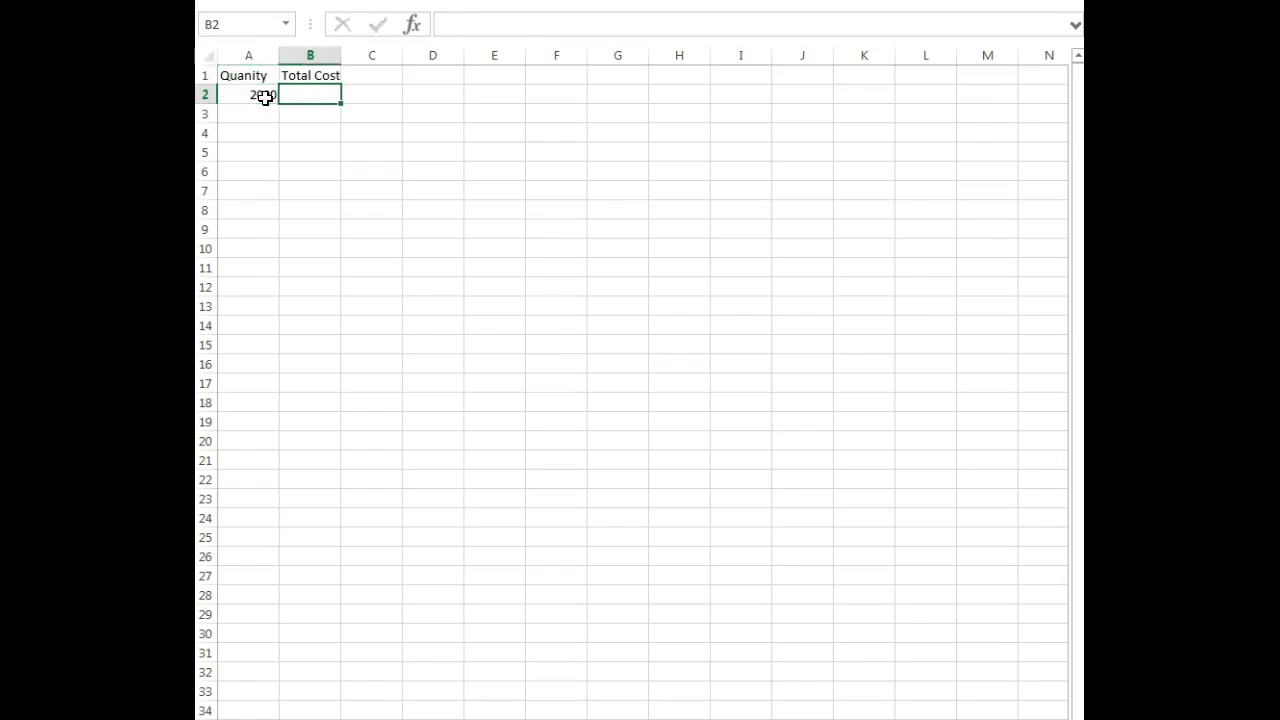
pyautogui.click(265, 97)
pyautogui.write('2,')
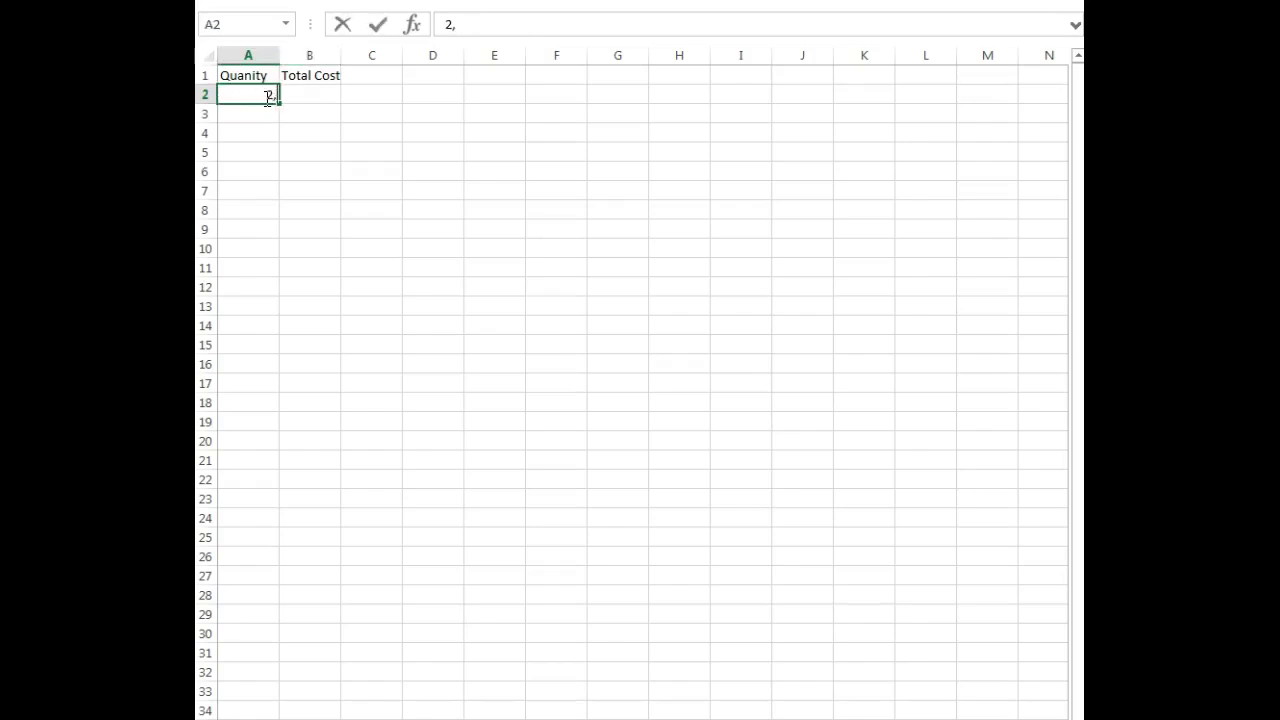
pyautogui.write('0000')
pyautogui.press('Tab')
pyautogui.write('$')
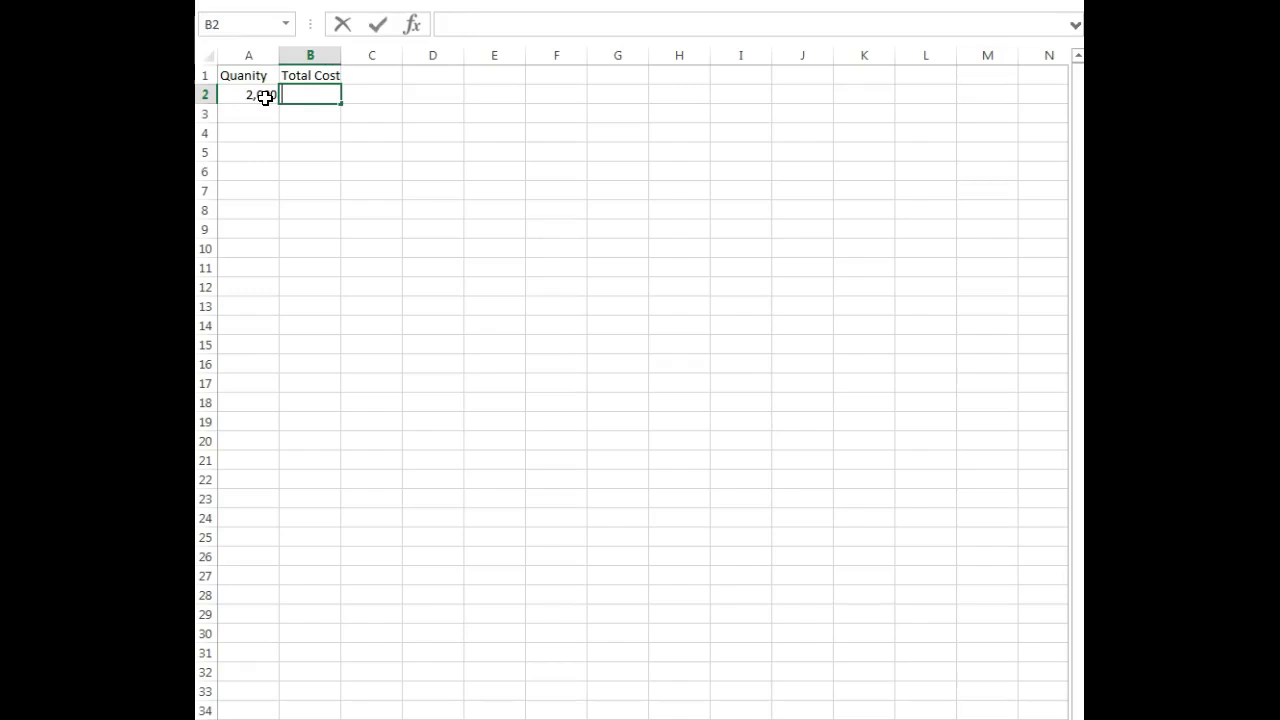
pyautogui.write('6,000')
pyautogui.press('Return')
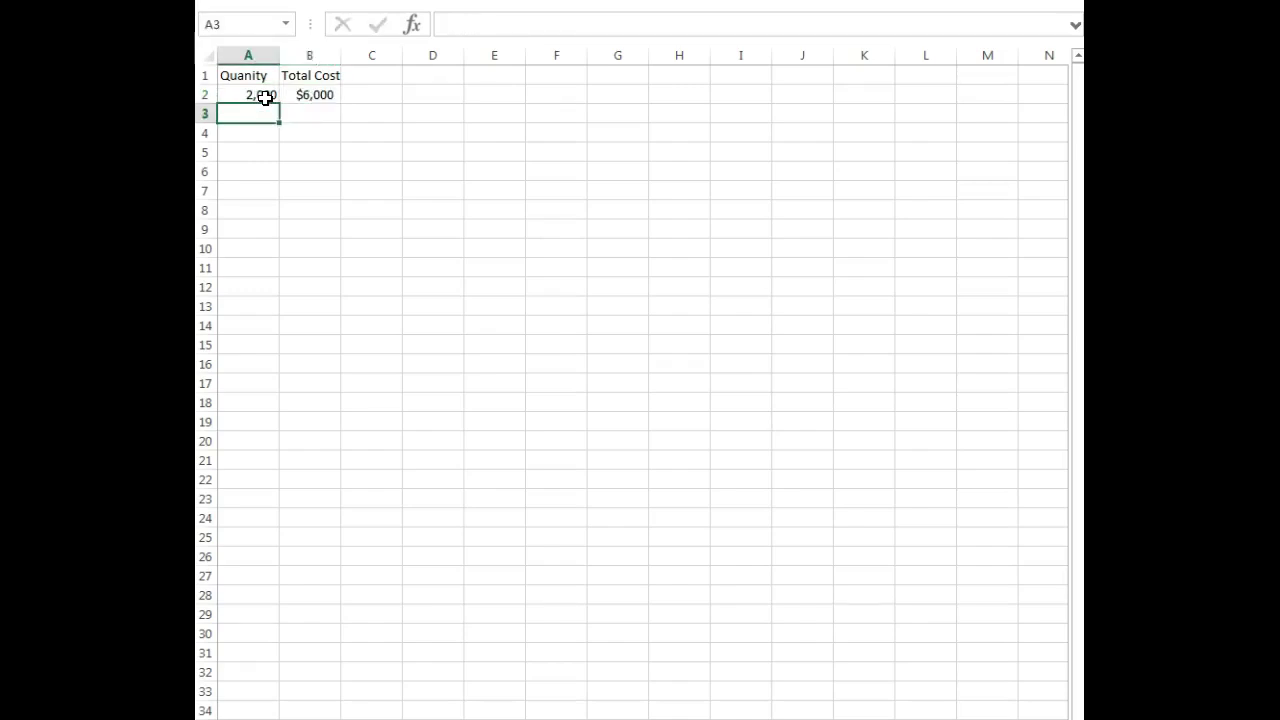
# - Fill rows 3 and 4 with quantity 2,200 at $6,200 and quantity 2,400 at $7,000
pyautogui.write('2,200')
pyautogui.press('Tab')
pyautogui.write('$6,200')
pyautogui.press('Return')
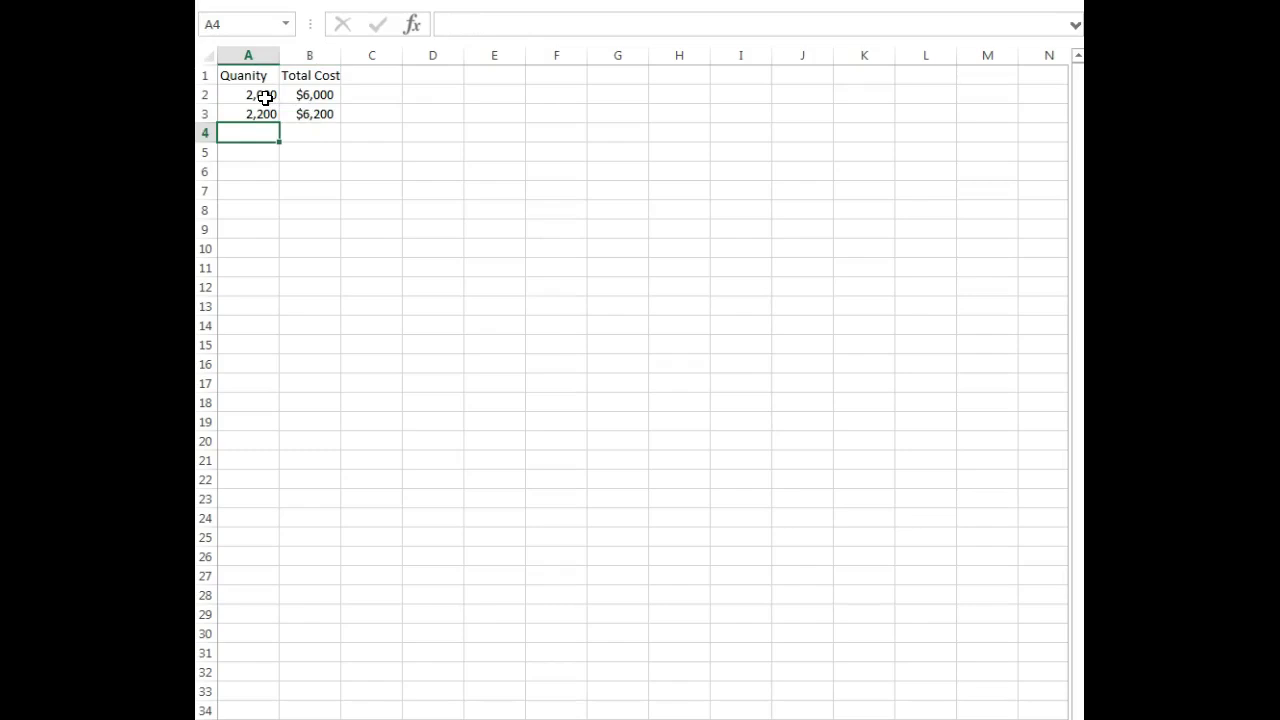
pyautogui.write('2,400')
pyautogui.press('Tab')
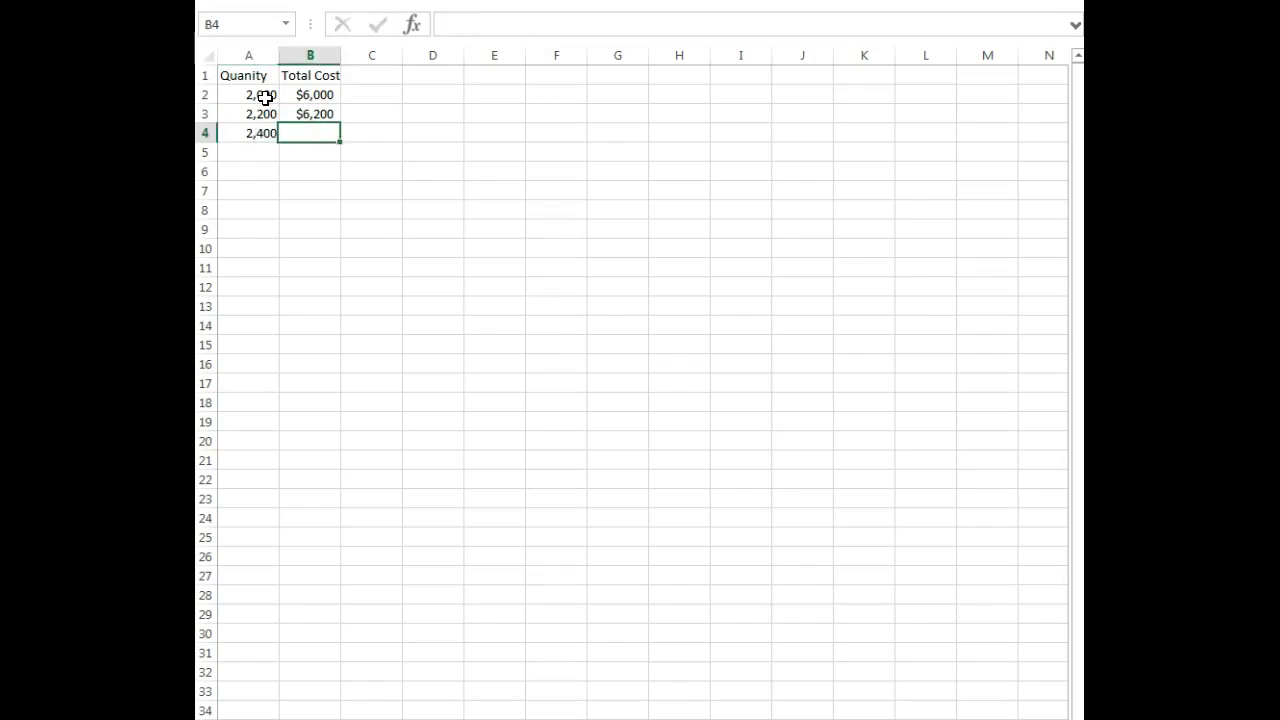
pyautogui.write('$7,000')
pyautogui.press('Tab')
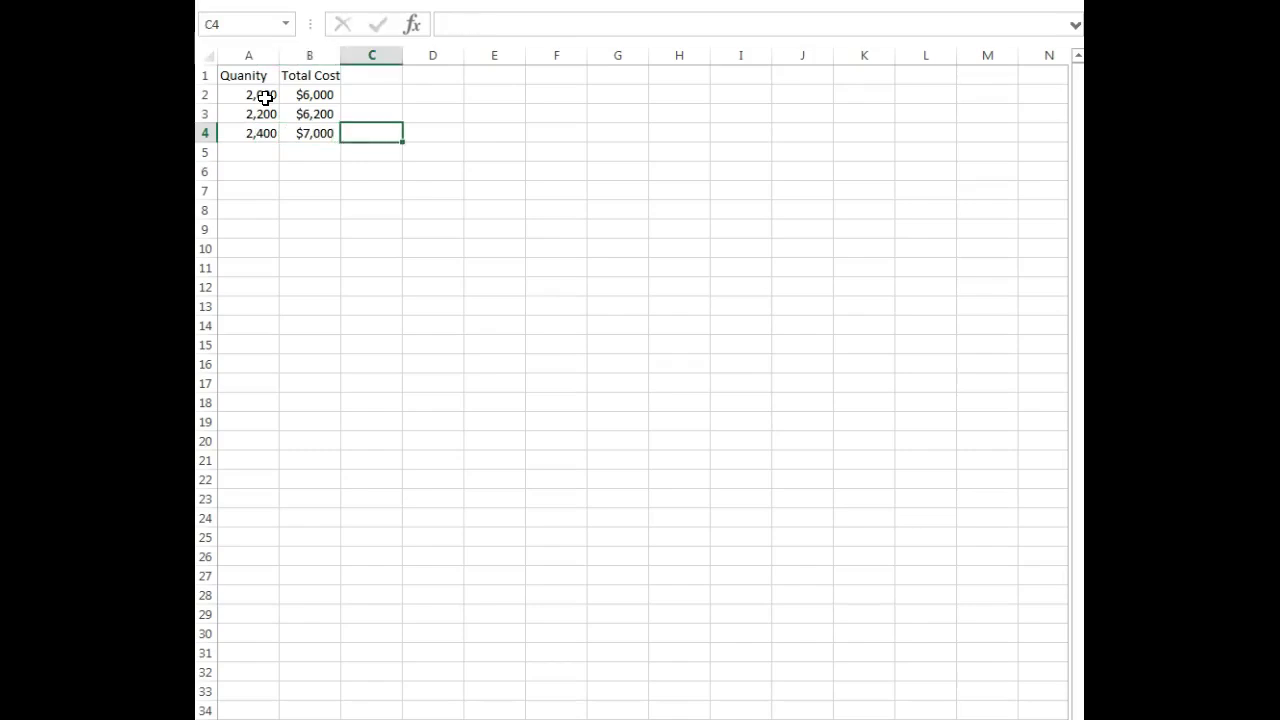
# - Widen column B slightly, enter the heading "Average Cost" in C1 and fit column C to it
pyautogui.moveTo(341, 55); pyautogui.dragTo(345, 55)
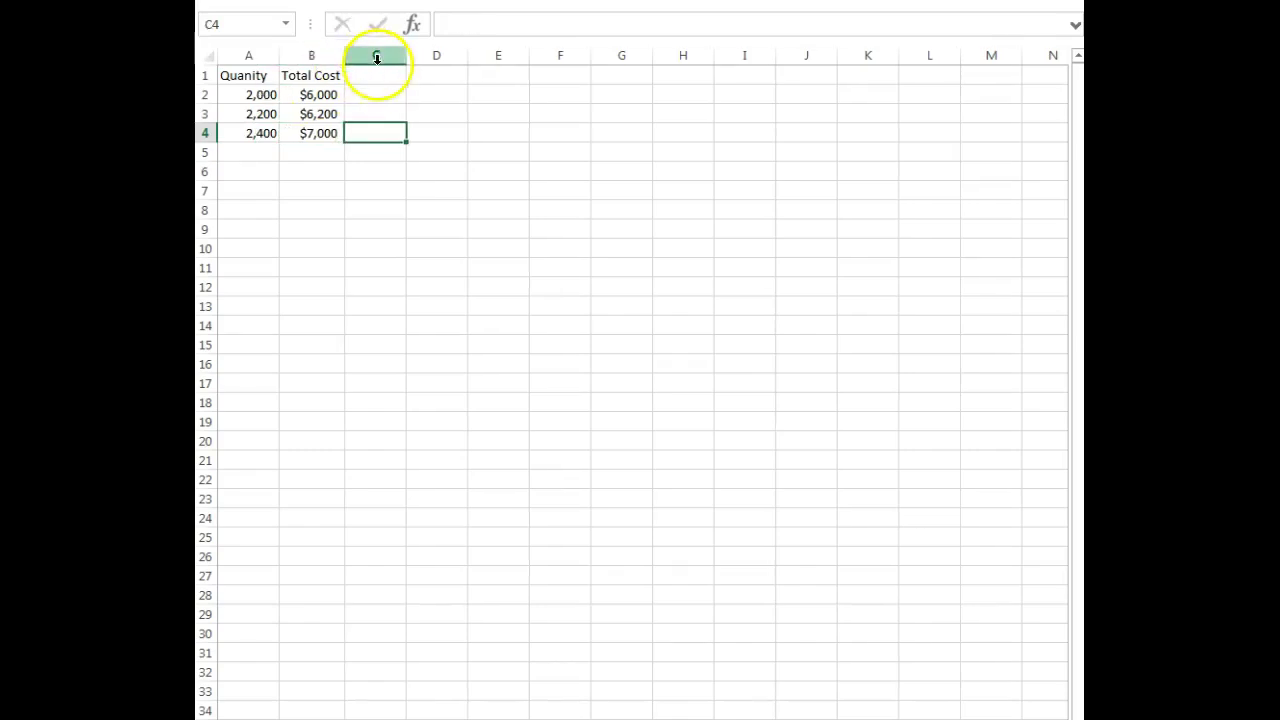
pyautogui.click(380, 77)
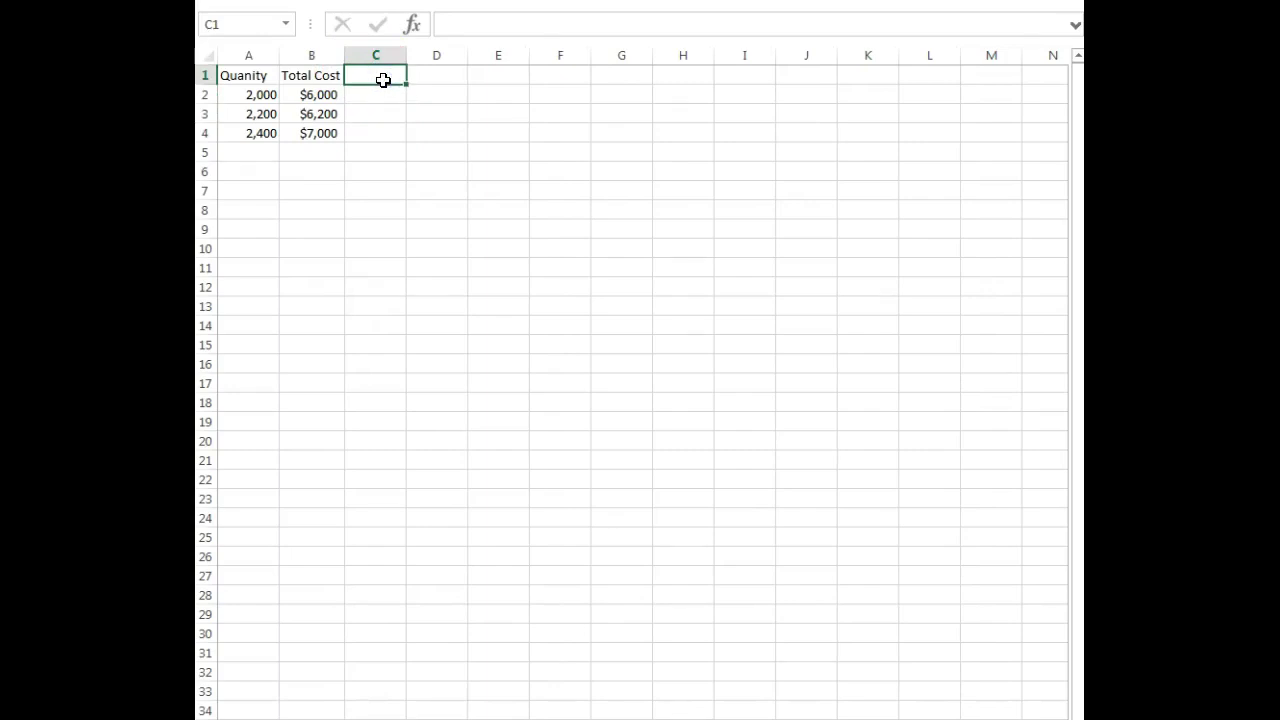
pyautogui.write('Average Cost')
pyautogui.press('Return')
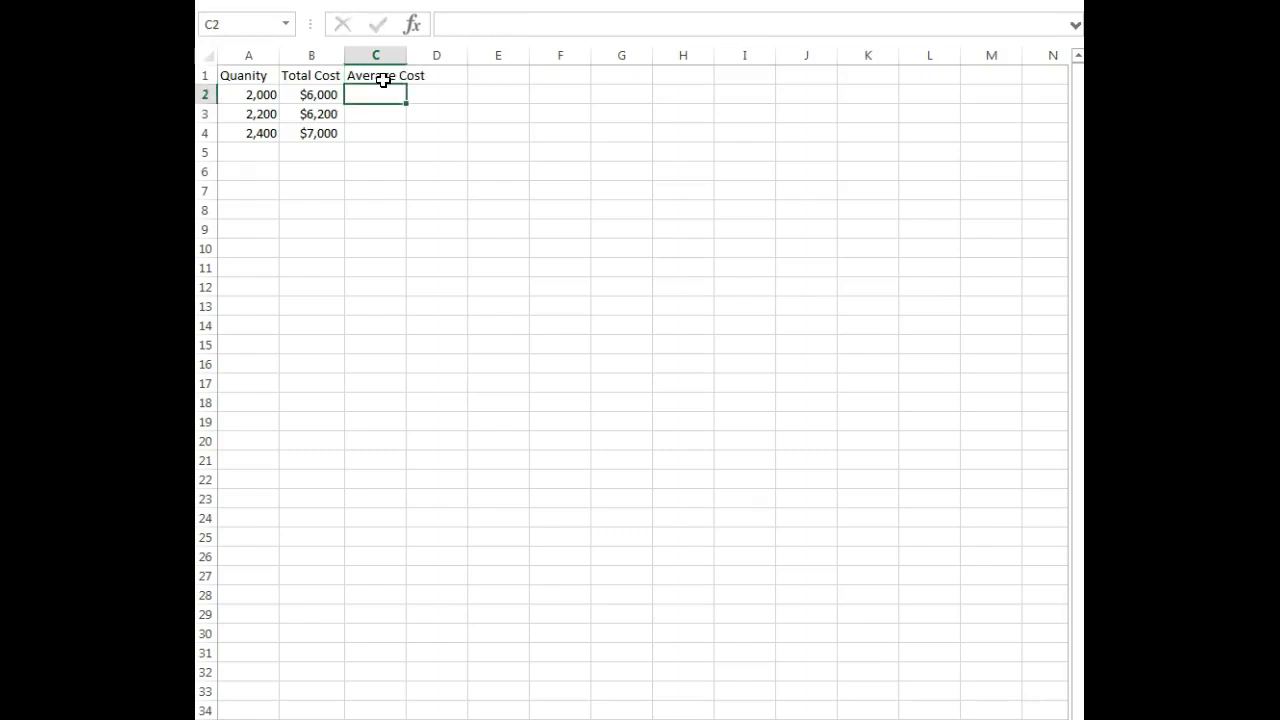
pyautogui.doubleClick(407, 55)
# - Calculate the average cost in C2 with the formula =B2/A2
pyautogui.click(403, 100)
pyautogui.write('=')
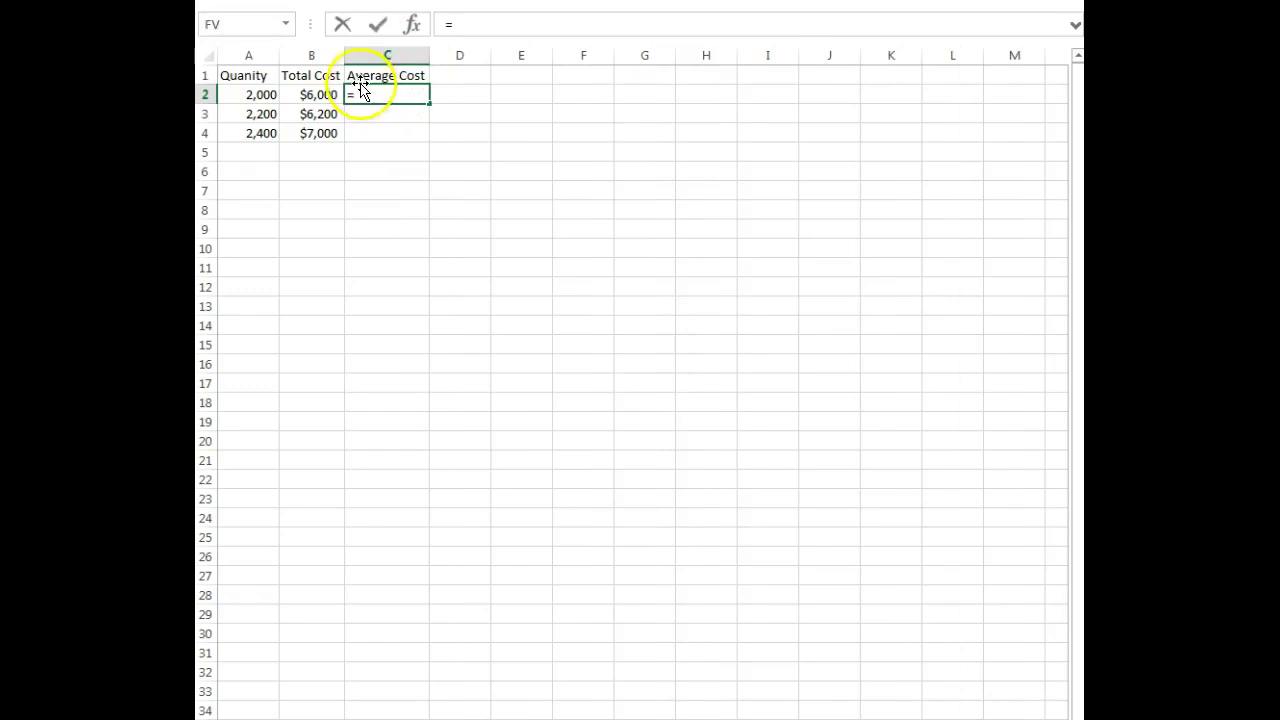
pyautogui.click(331, 93)
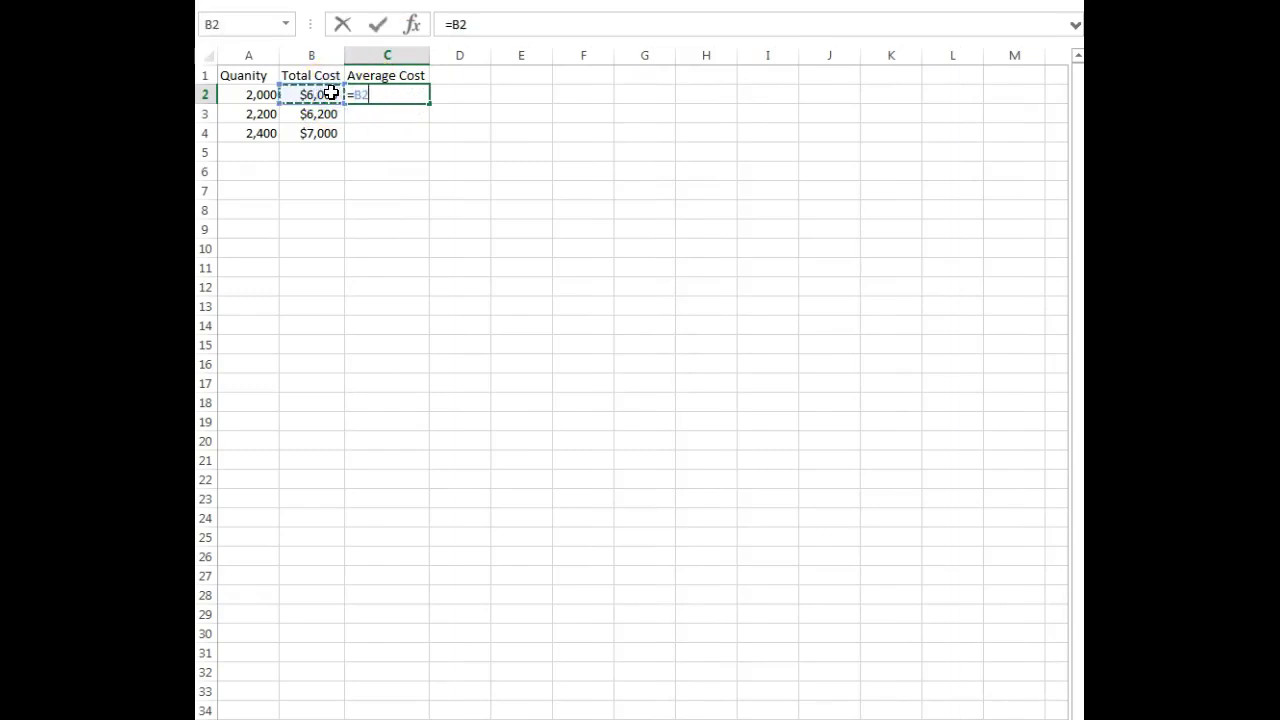
pyautogui.write('/')
pyautogui.click(250, 95)
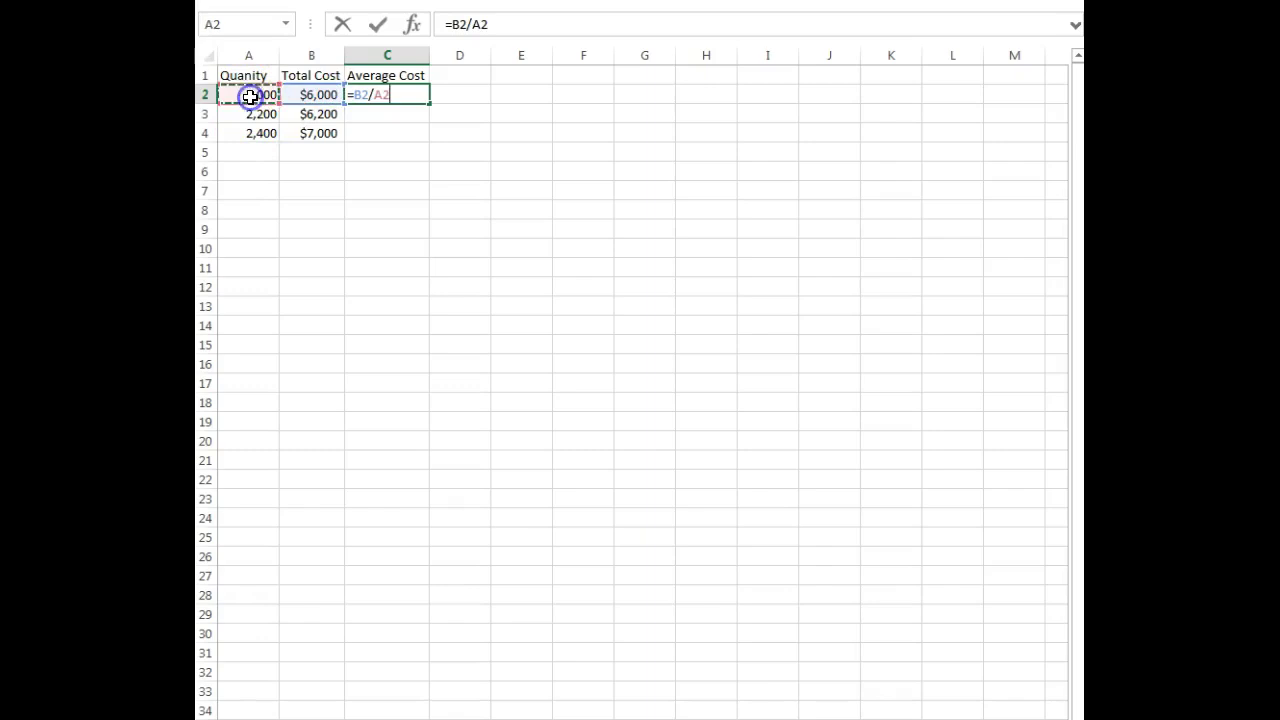
pyautogui.press('Return')
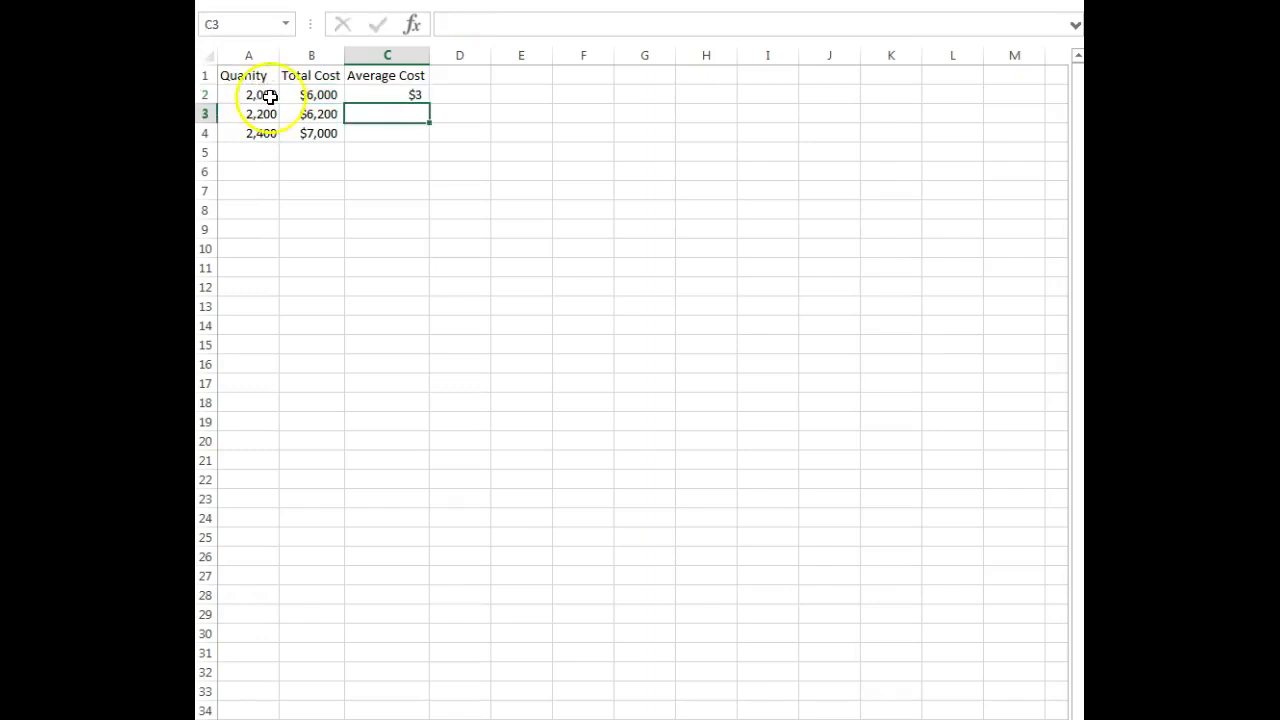
# - Fill the average cost formula from C2 down to C4 and check the formulas in C3 and C4
pyautogui.click(408, 96)
pyautogui.moveTo(428, 104); pyautogui.dragTo(429, 140)
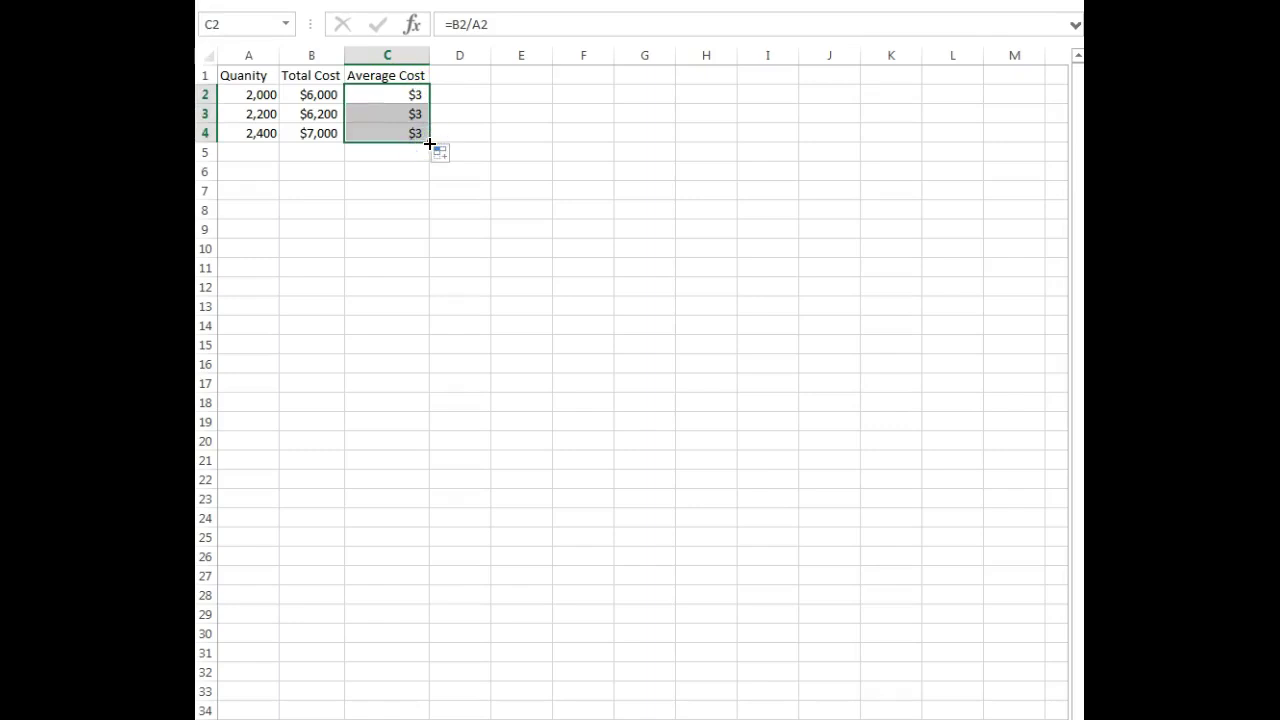
pyautogui.click(414, 117)
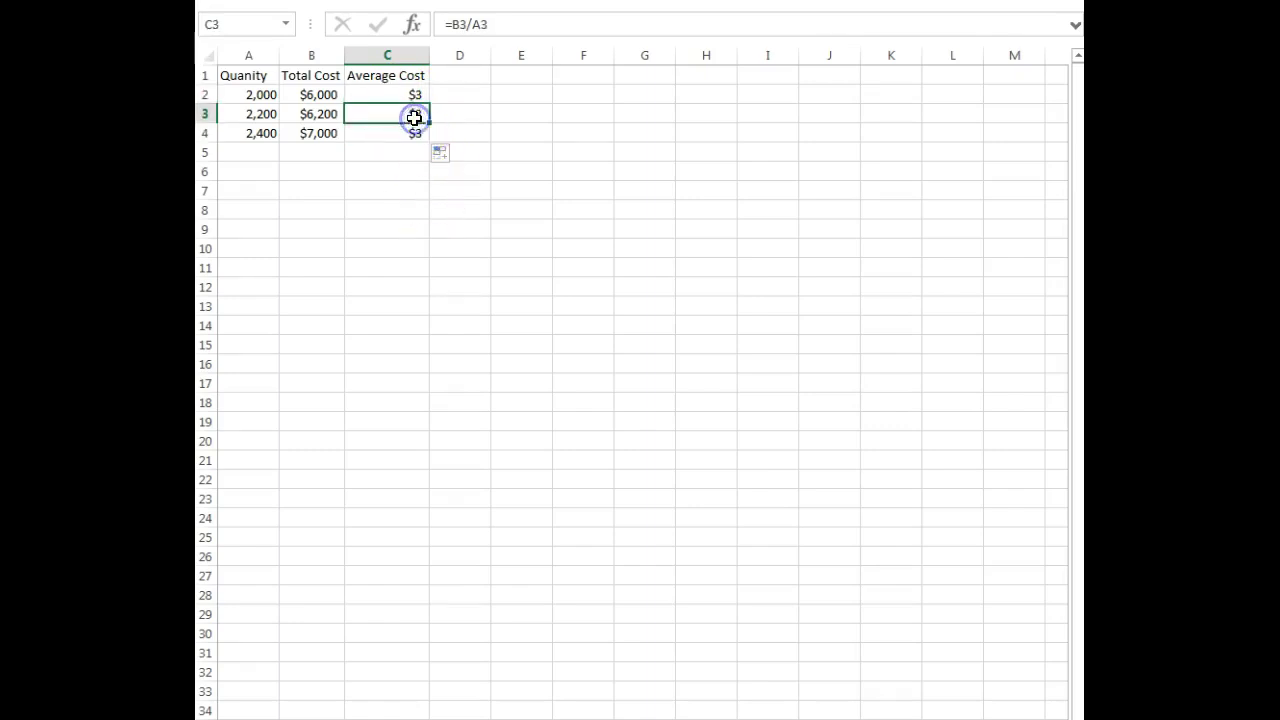
pyautogui.click(401, 138)
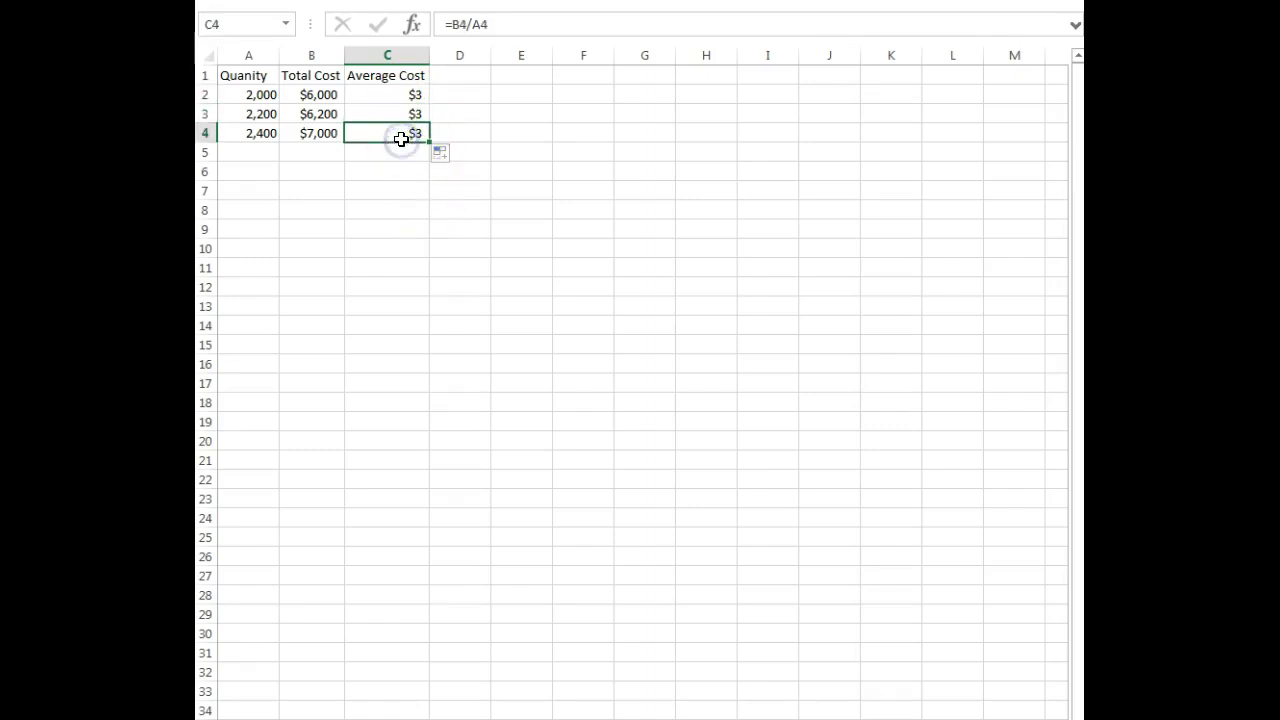
pyautogui.click(400, 115)
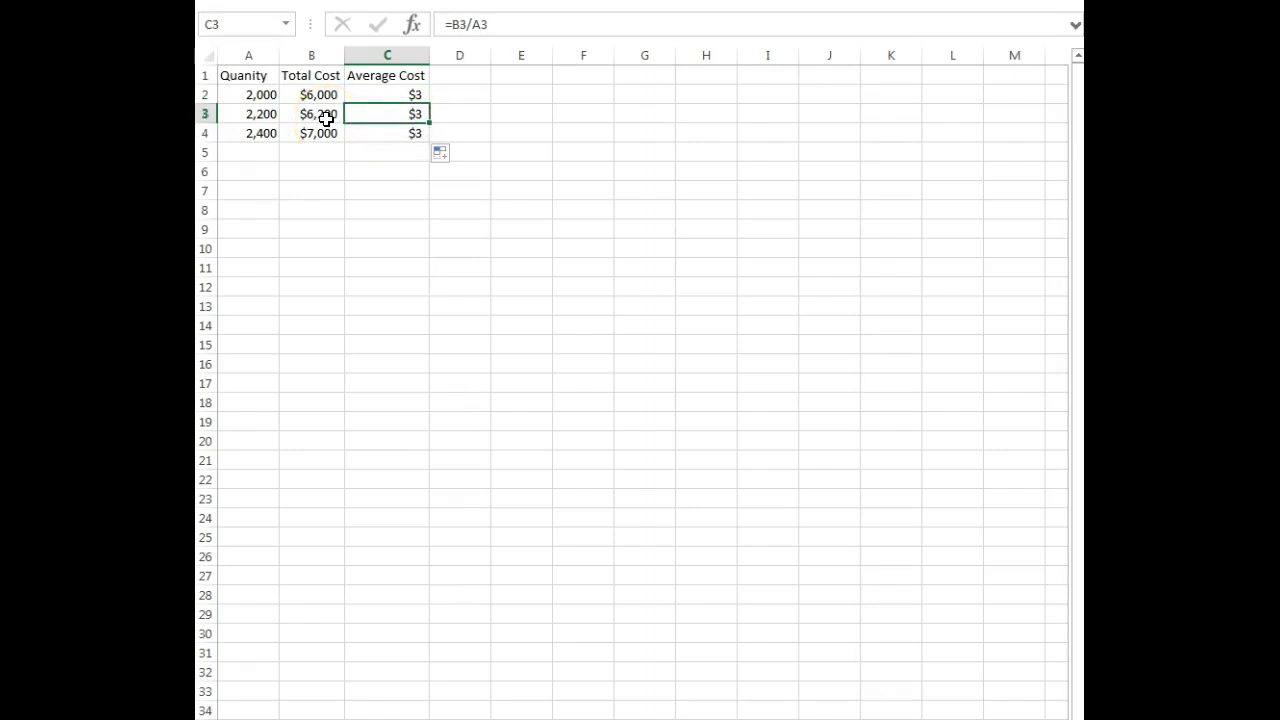
# - Format the average costs in C2:C4 to show two decimal places
pyautogui.moveTo(406, 95); pyautogui.dragTo(412, 132)
pyautogui.rightClick(412, 132)
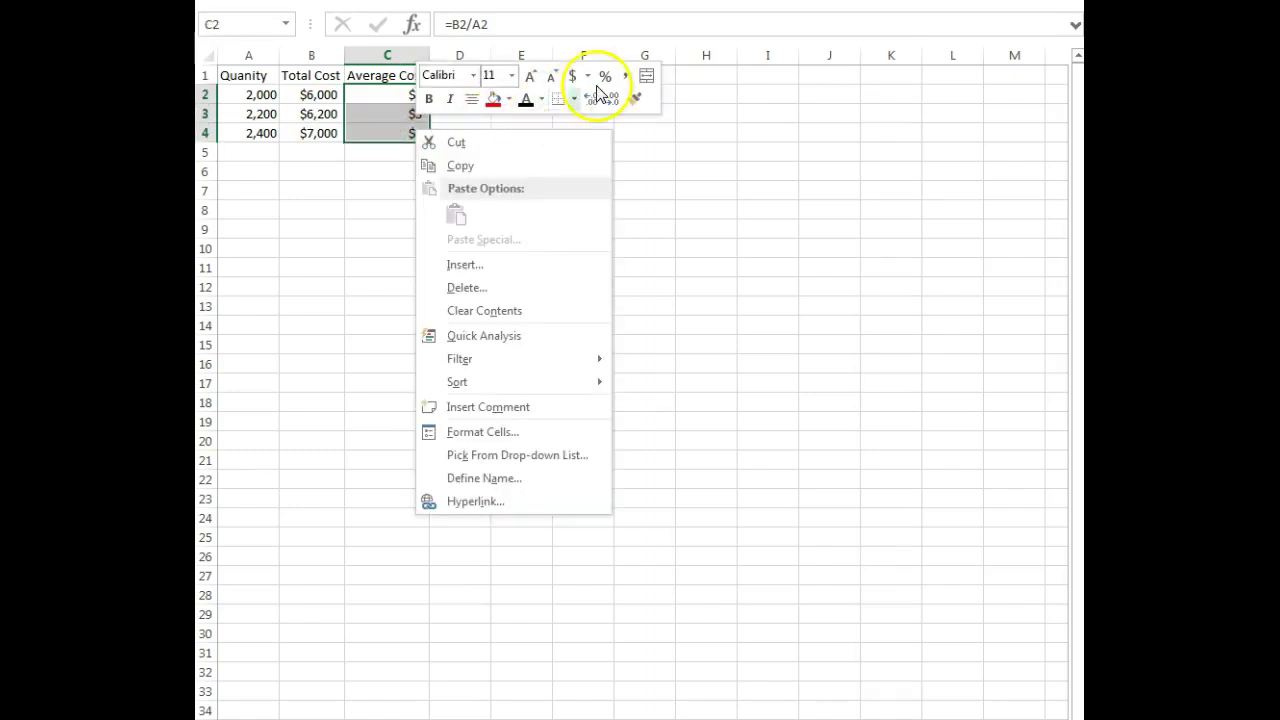
pyautogui.click(592, 95)
pyautogui.click(592, 95)
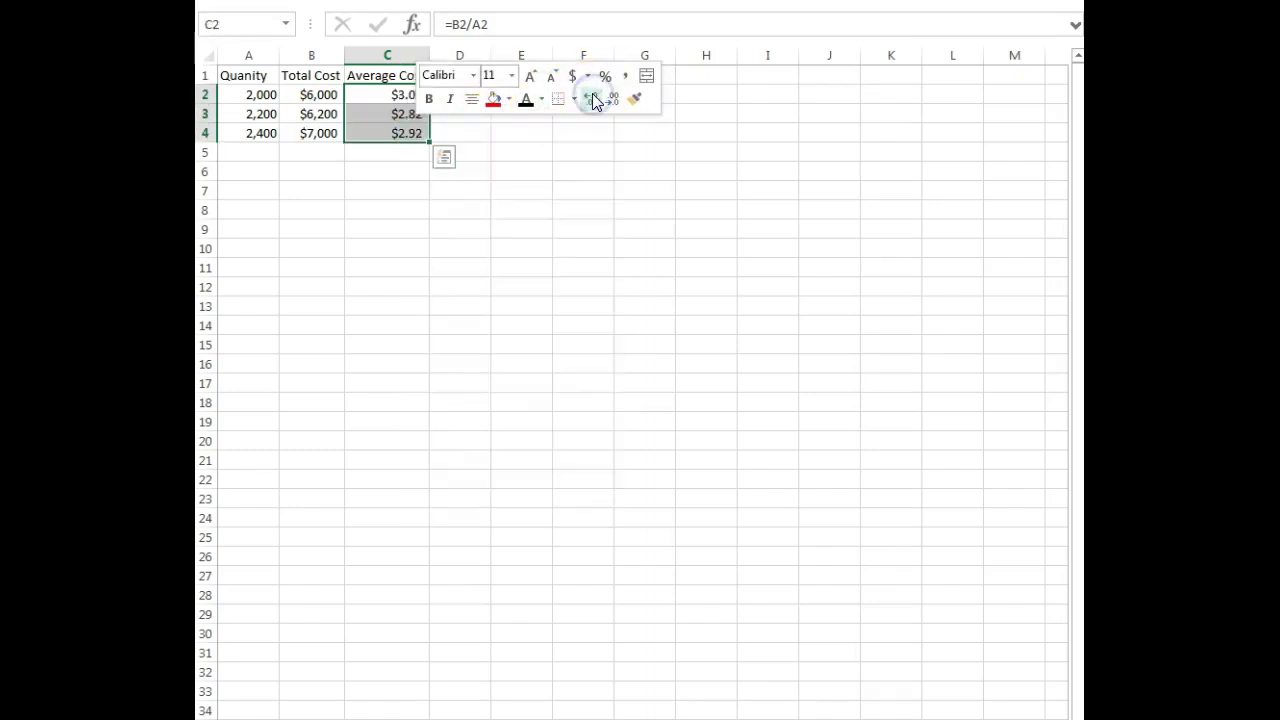
pyautogui.click(573, 205)
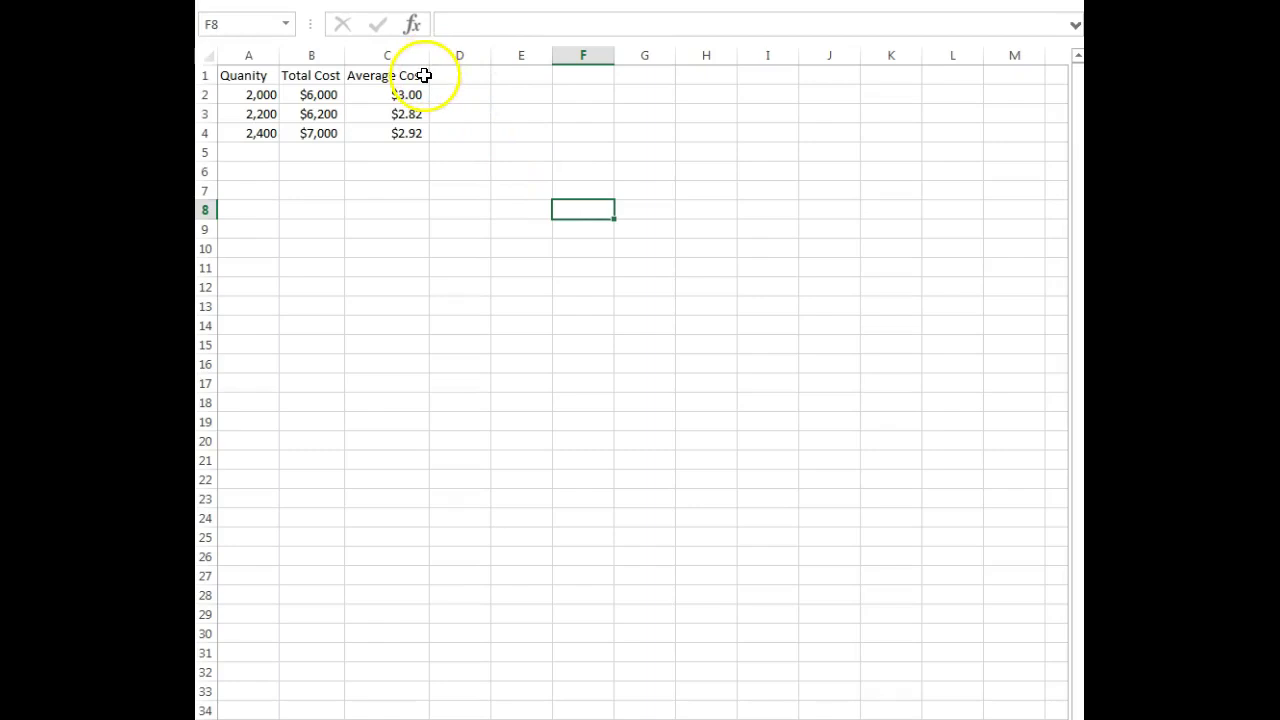
# - Enter the note "Increasing Economies of Scale (decreasing Costs)" in D3 beside the 2,200 quantity row
pyautogui.moveTo(420, 94); pyautogui.dragTo(417, 112)
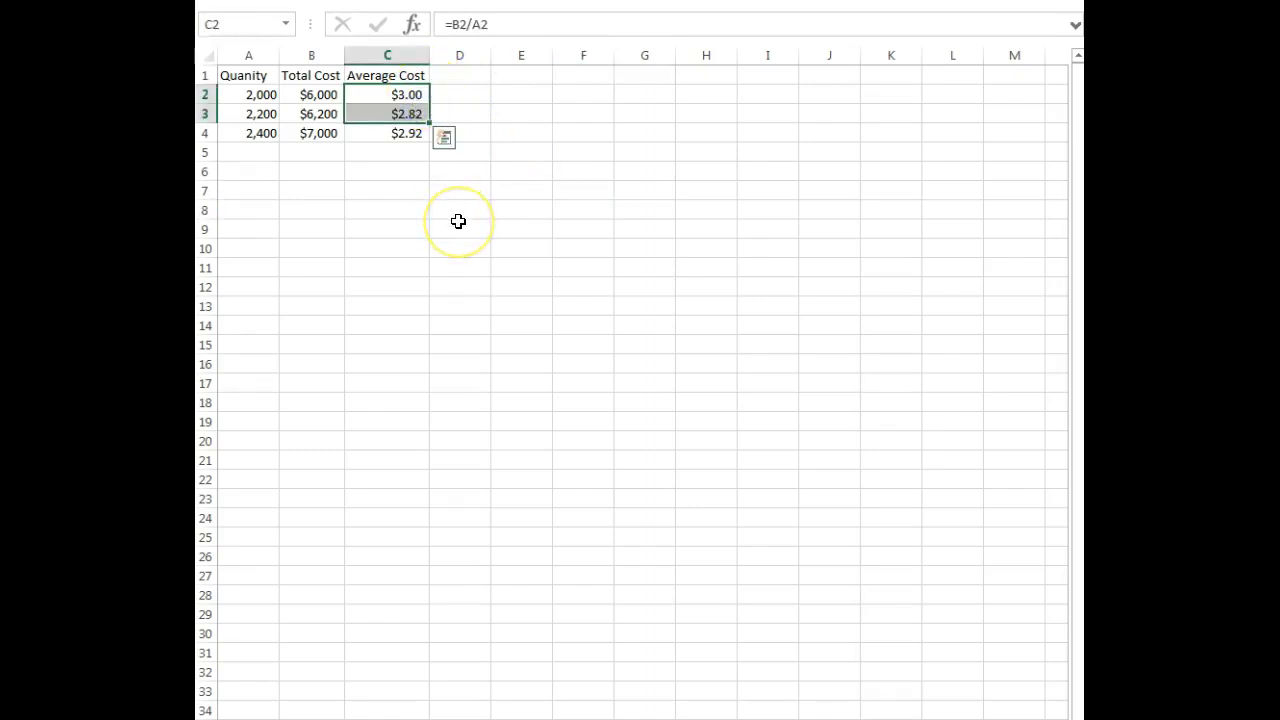
pyautogui.moveTo(469, 100); pyautogui.dragTo(467, 112)
pyautogui.click(469, 97)
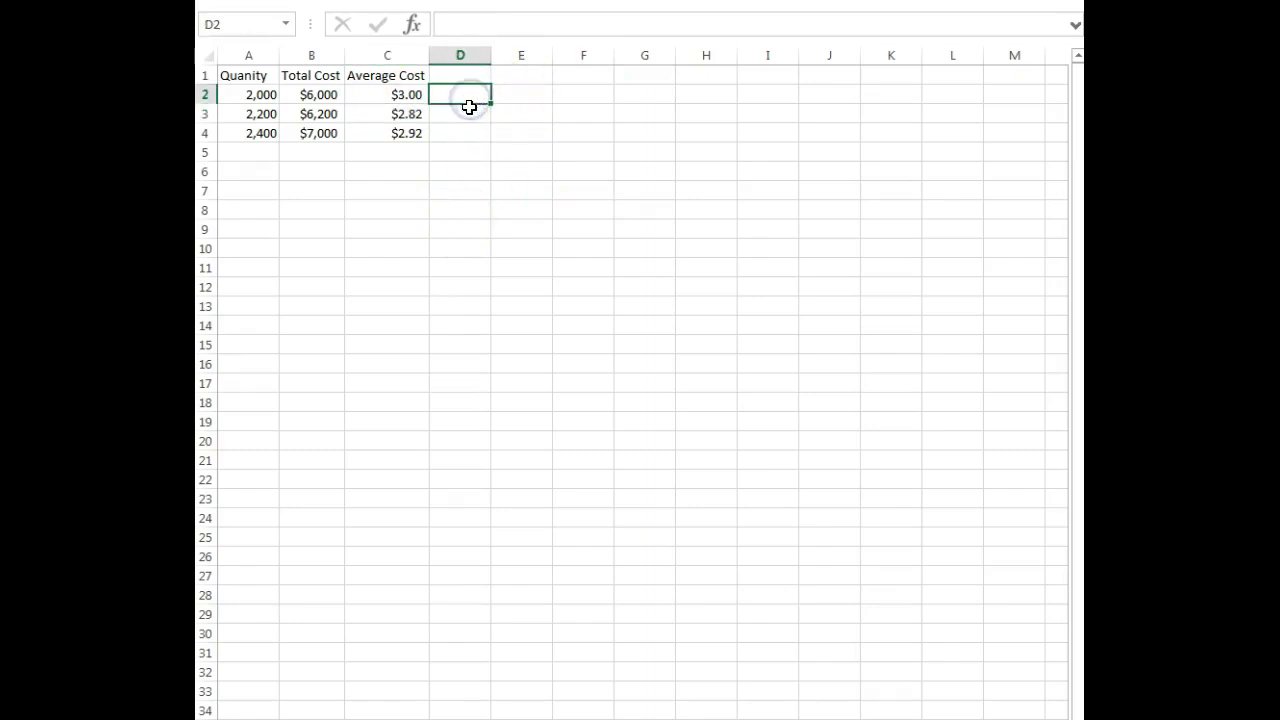
pyautogui.click(468, 110)
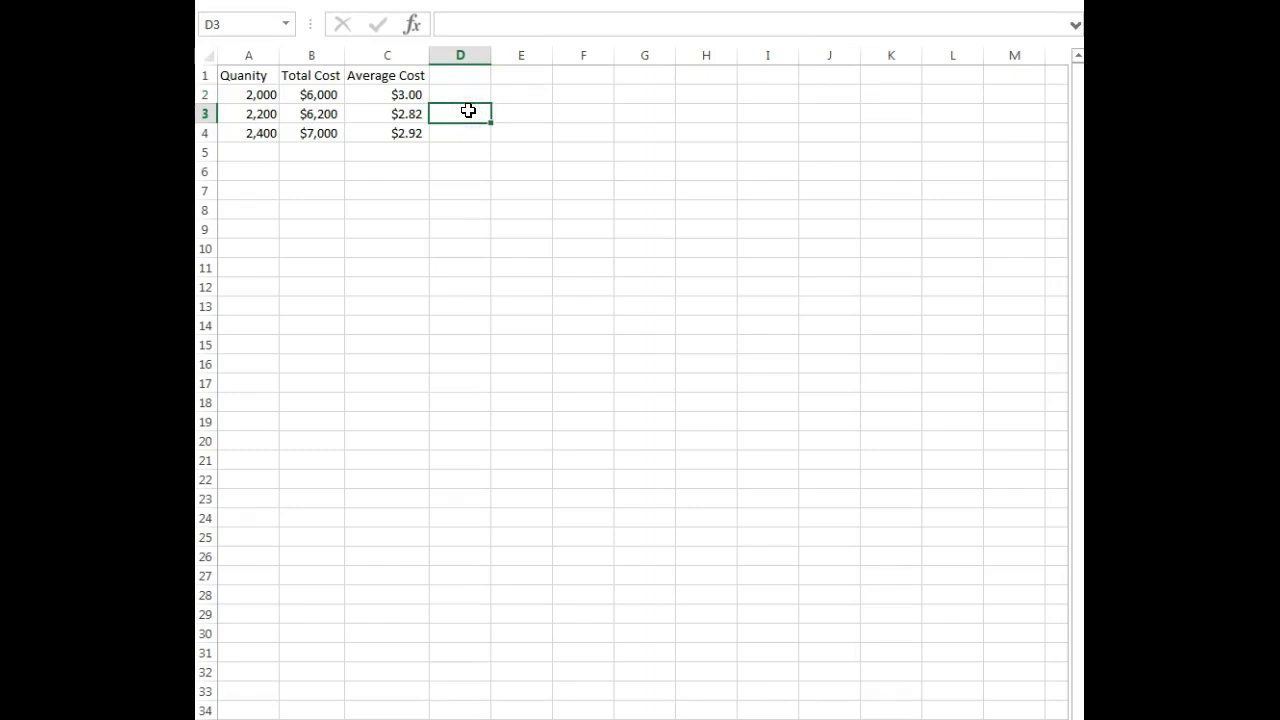
pyautogui.write('Increasin')
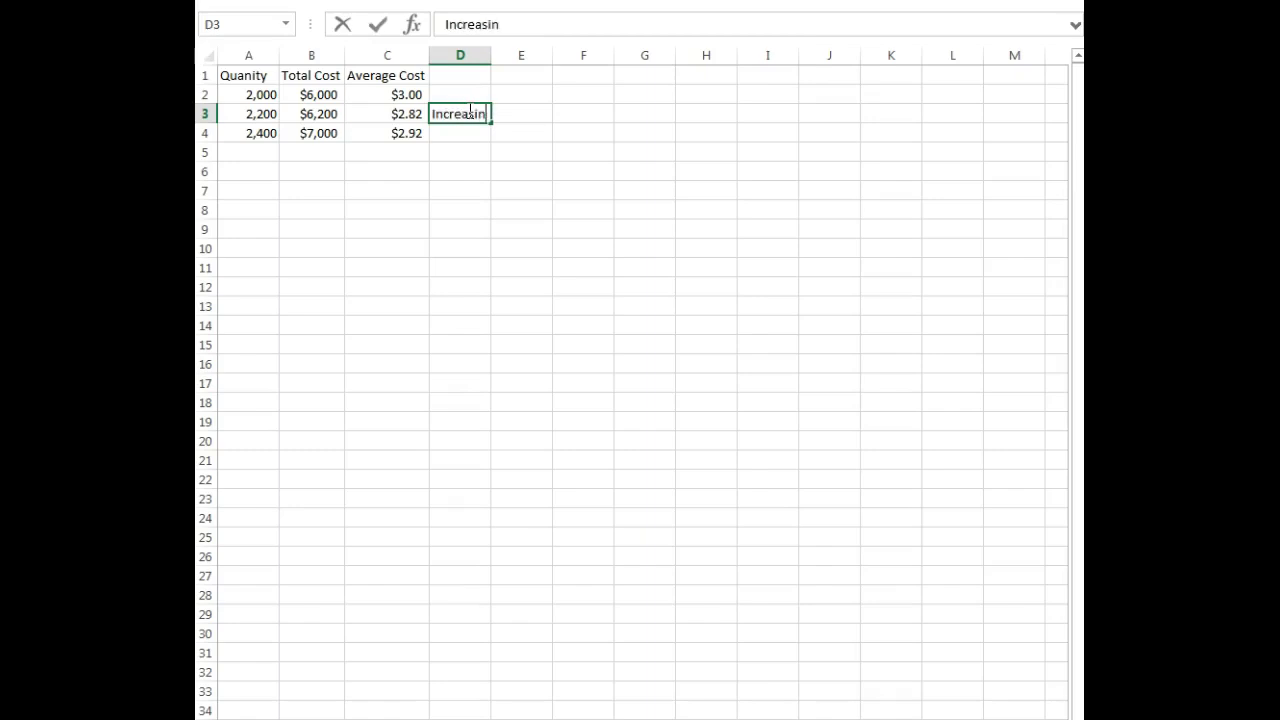
pyautogui.write('g Economies of')
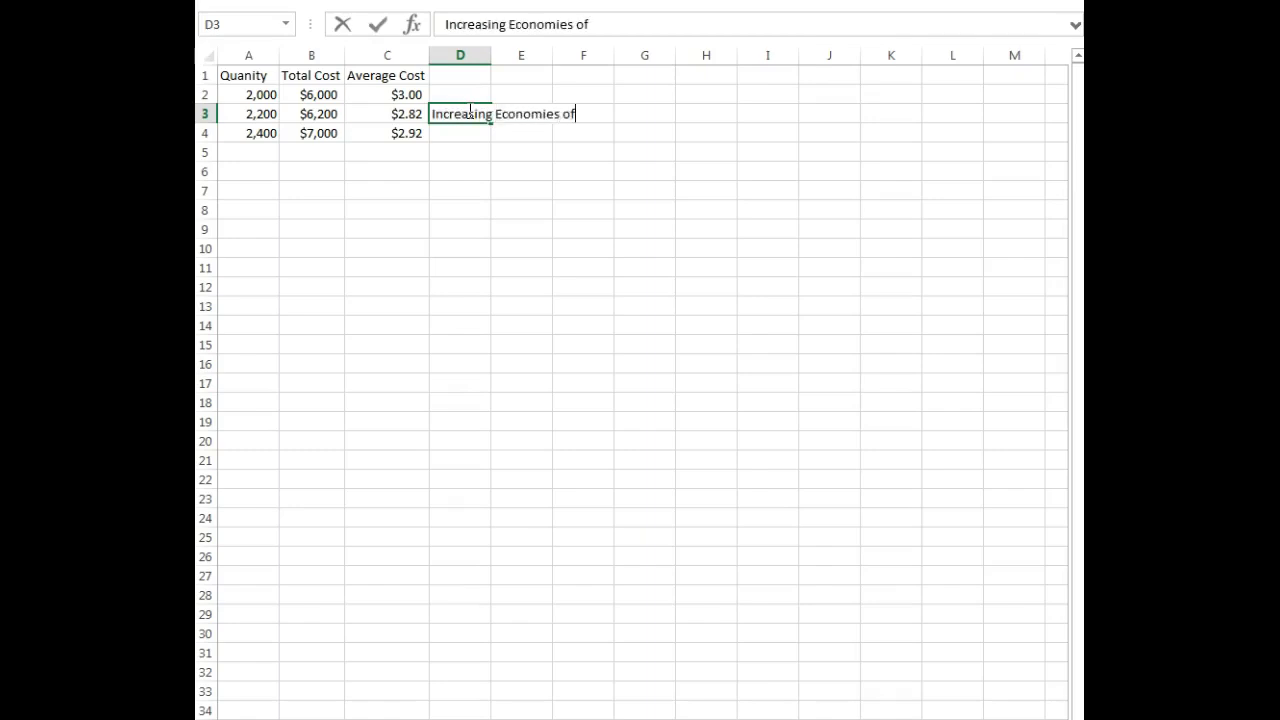
pyautogui.write(' Scale (decre')
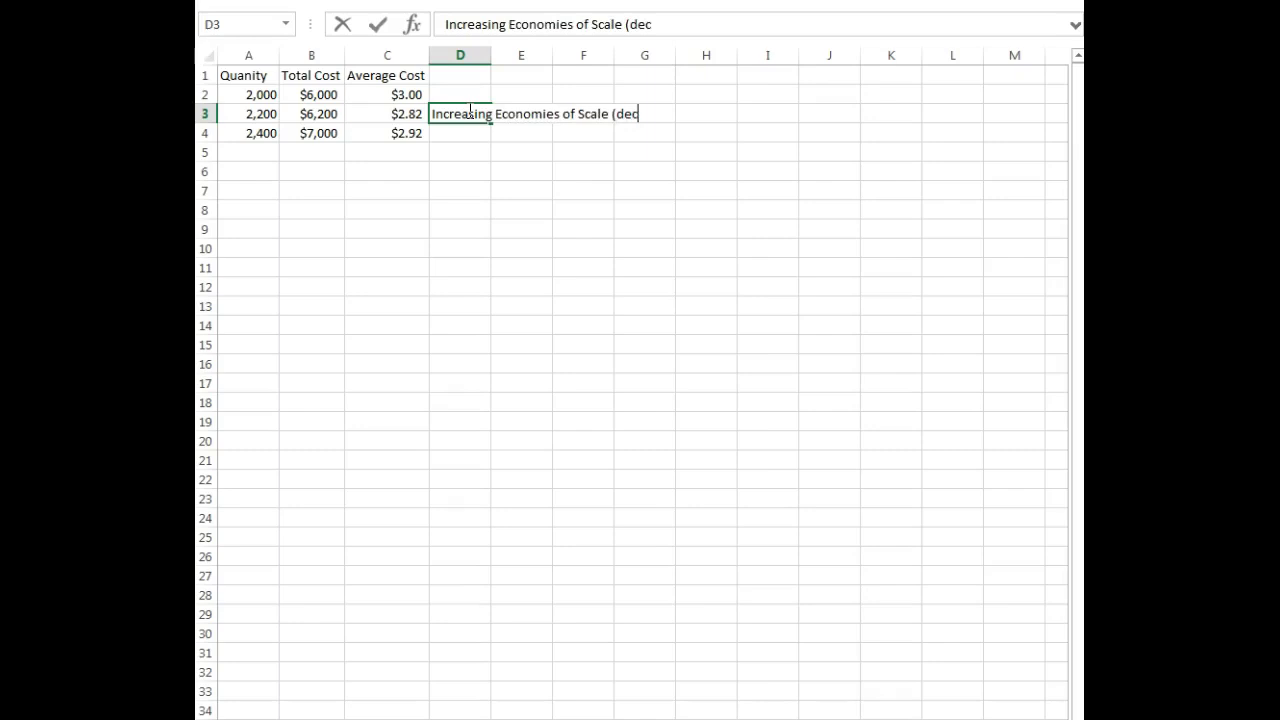
pyautogui.write('g Co')
pyautogui.press('BackSpace')
pyautogui.press('BackSpace')
pyautogui.press('BackSpace')
pyautogui.press('BackSpace')
pyautogui.write('g Costs)')
pyautogui.press('Return')
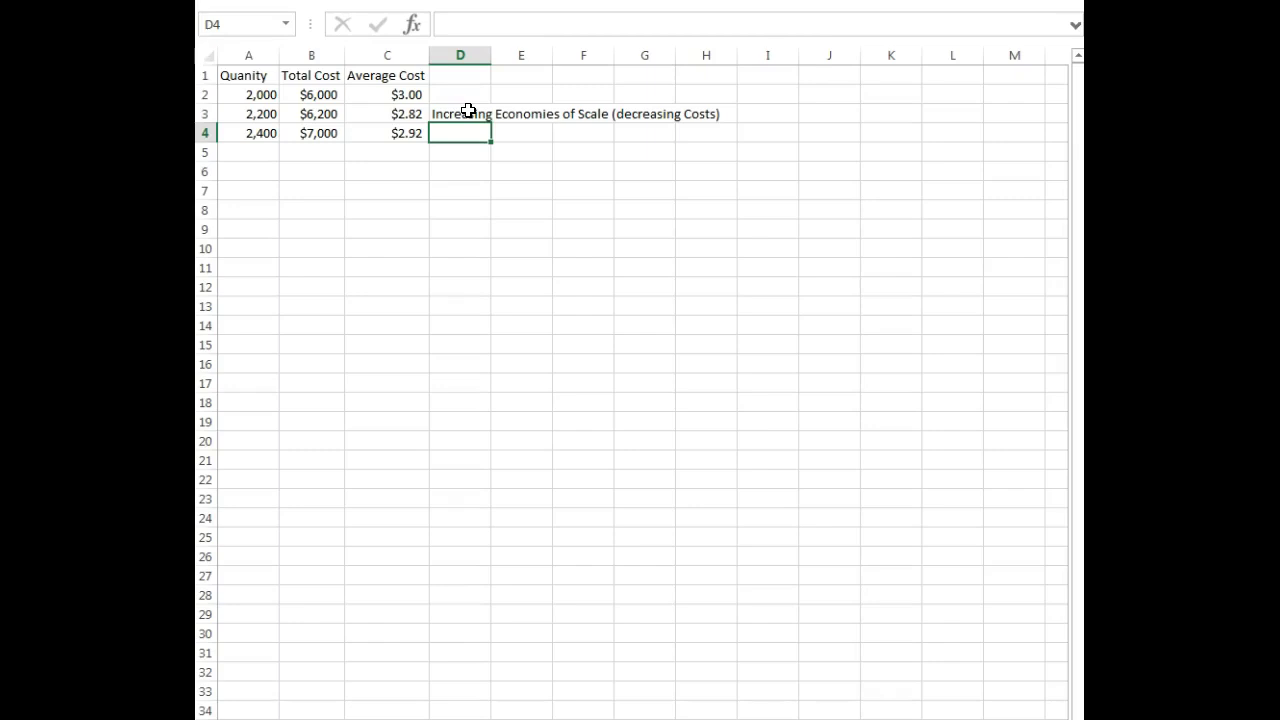
# - Enter the note "Decreasing Economies of Scale (increasing Costs)" in D4
pyautogui.write('Decreasing Economies of Scale (increasing Costs')
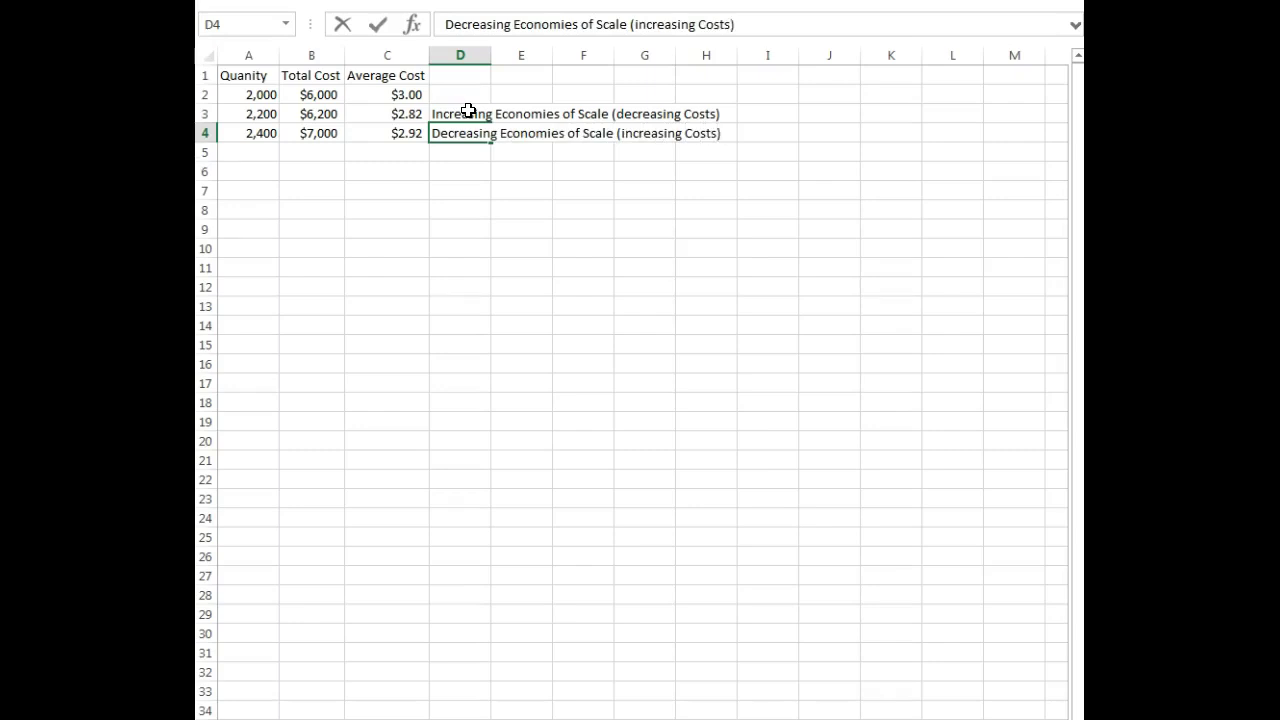
pyautogui.write(')')
pyautogui.press('Return')
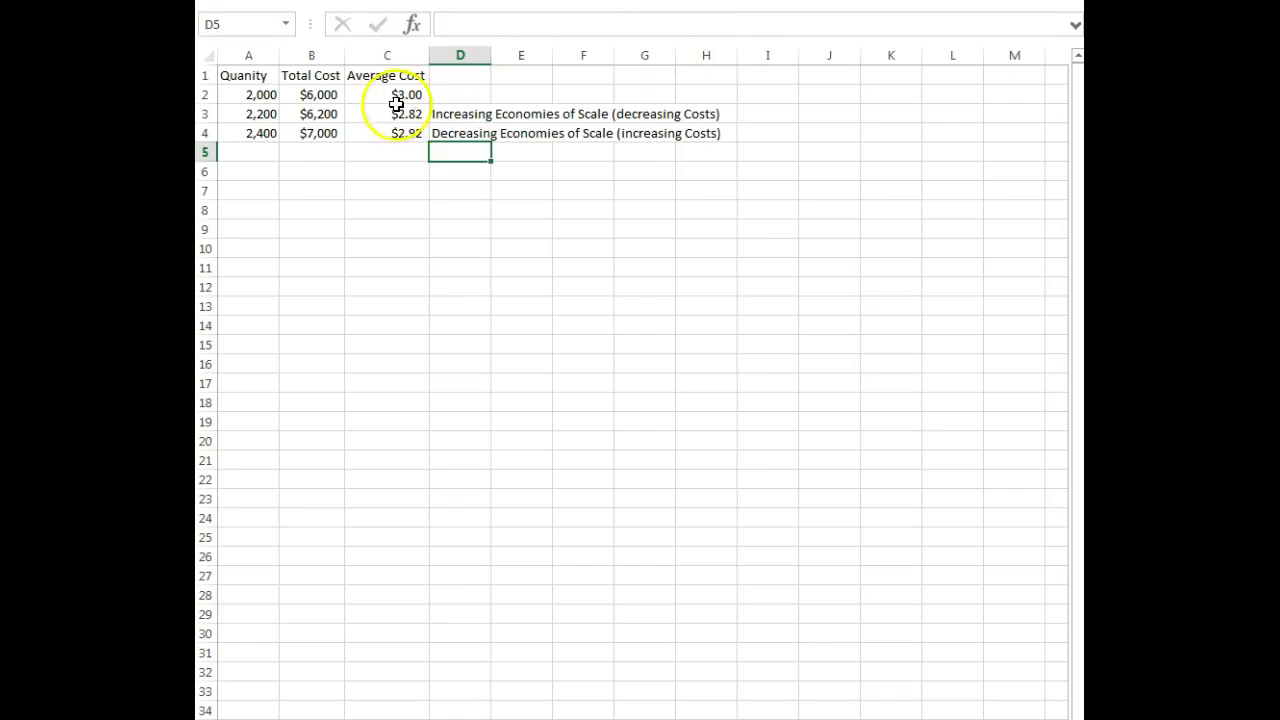
# - Copy the cost table in A1:C4, without the notes, to a second table starting at A8
pyautogui.moveTo(248, 76); pyautogui.dragTo(423, 134)
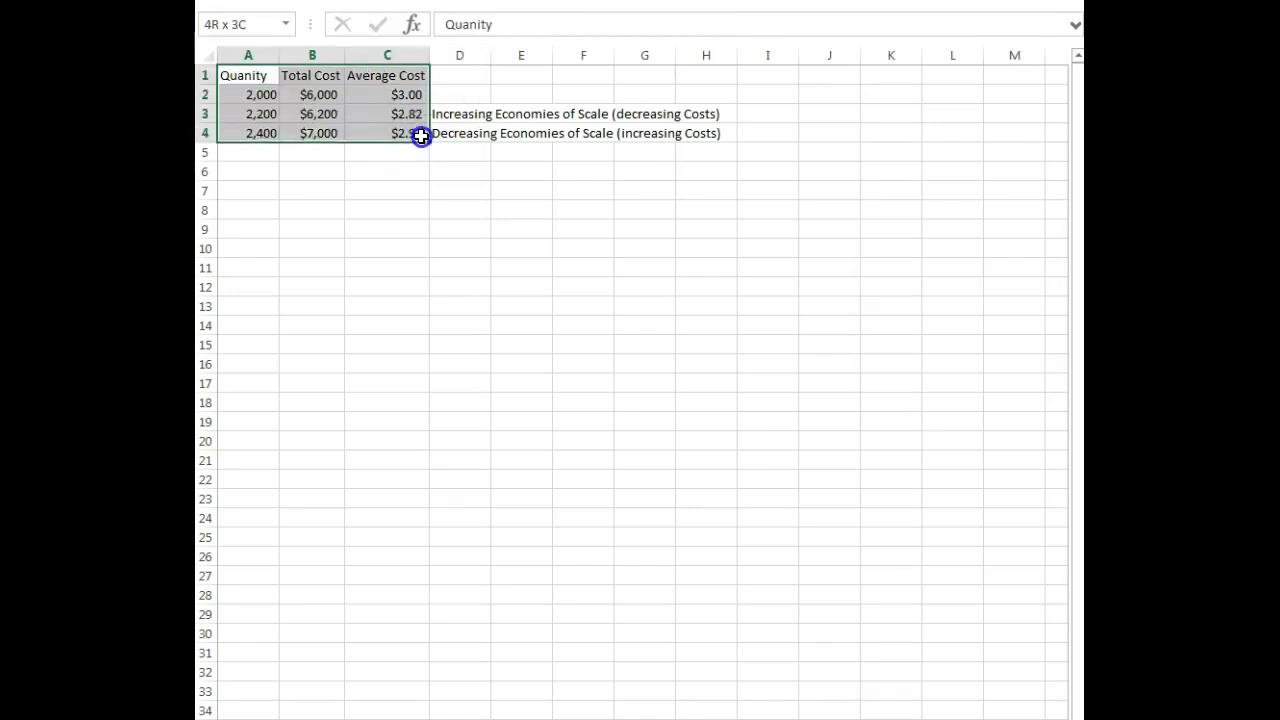
pyautogui.hotkey('ctrl', 'c')
pyautogui.click(263, 218)
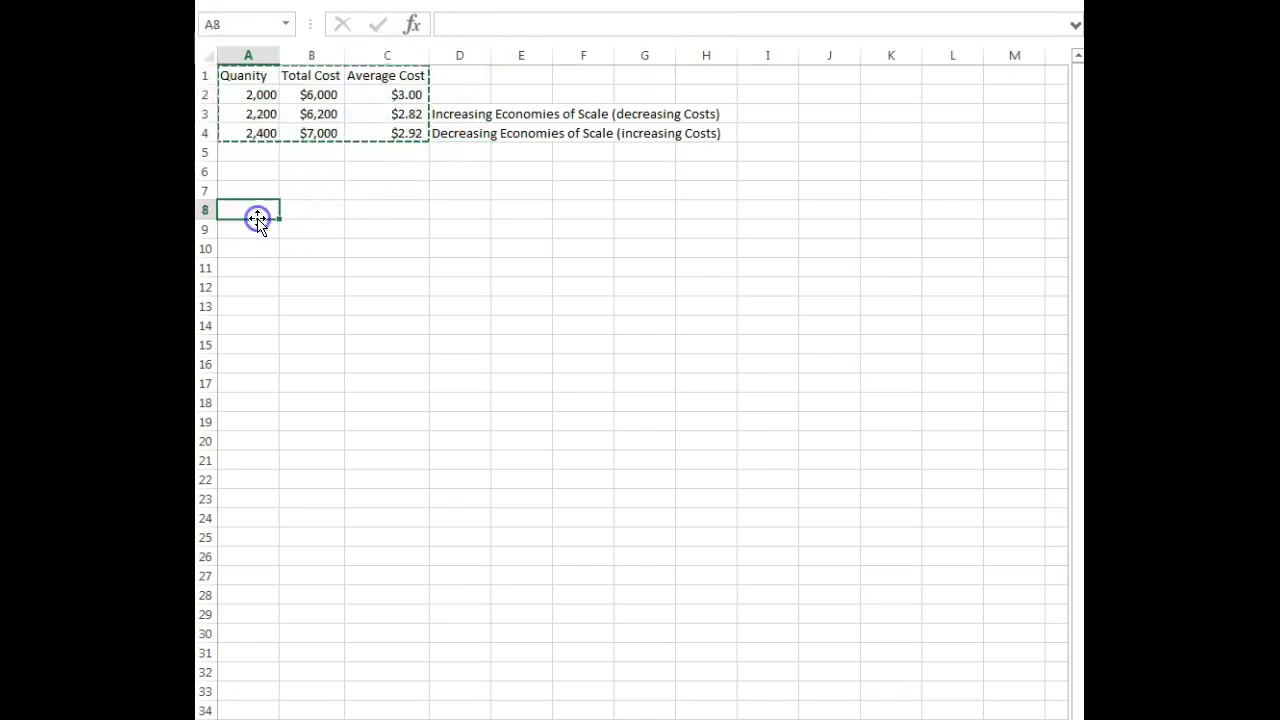
pyautogui.hotkey('ctrl', 'v')
pyautogui.click(651, 280)
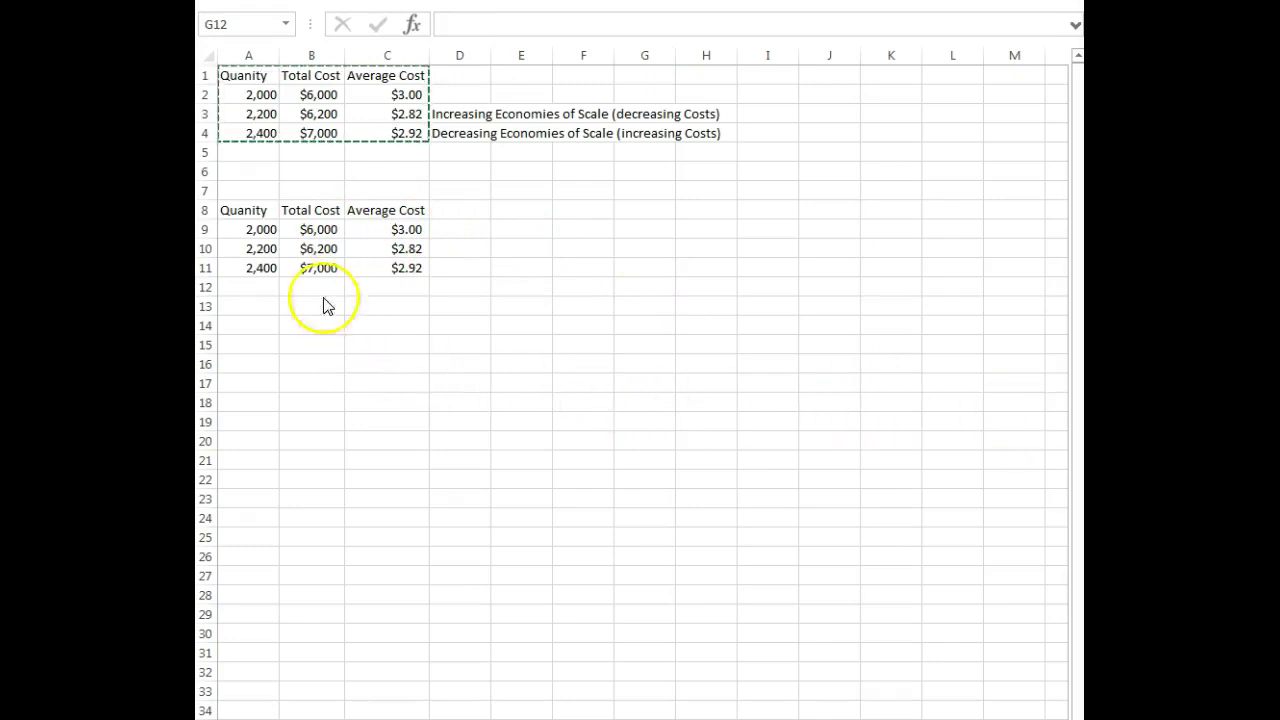
# - Set the total cost in B9 of the second table to 4000
pyautogui.write('4000')
pyautogui.press('Escape')
pyautogui.click(309, 228)
pyautogui.write('4000')
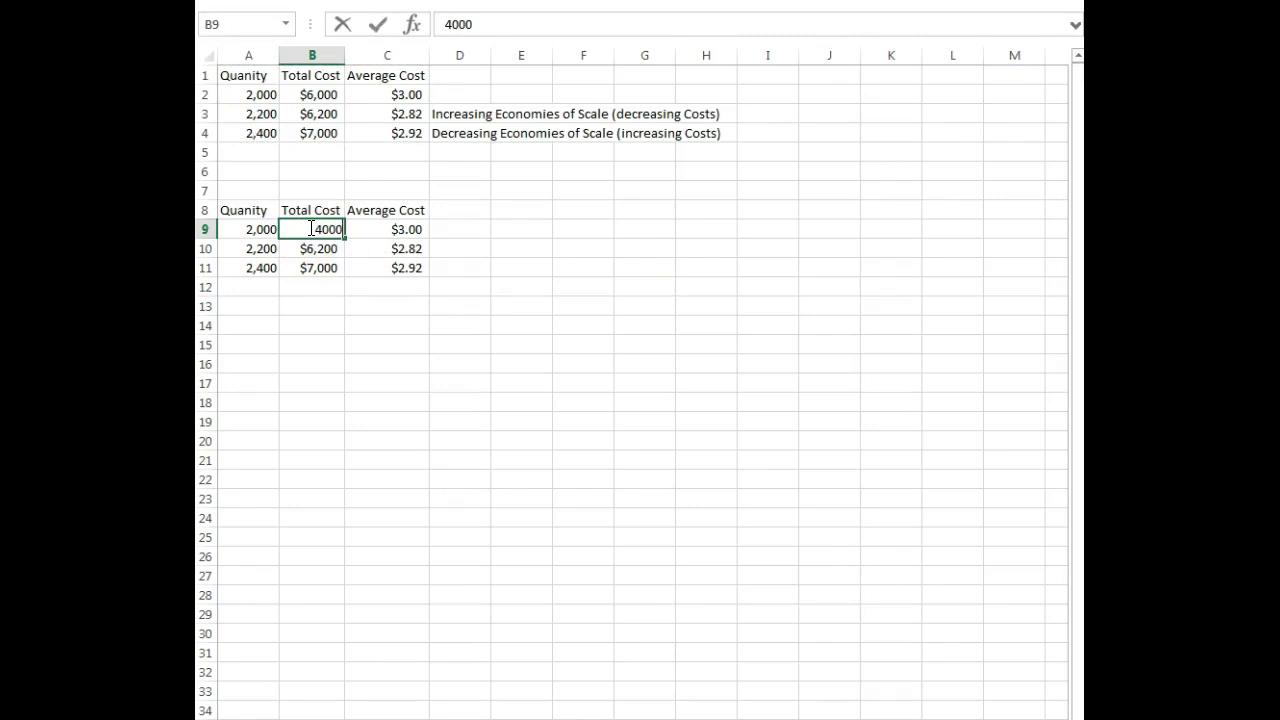
pyautogui.press('Return')
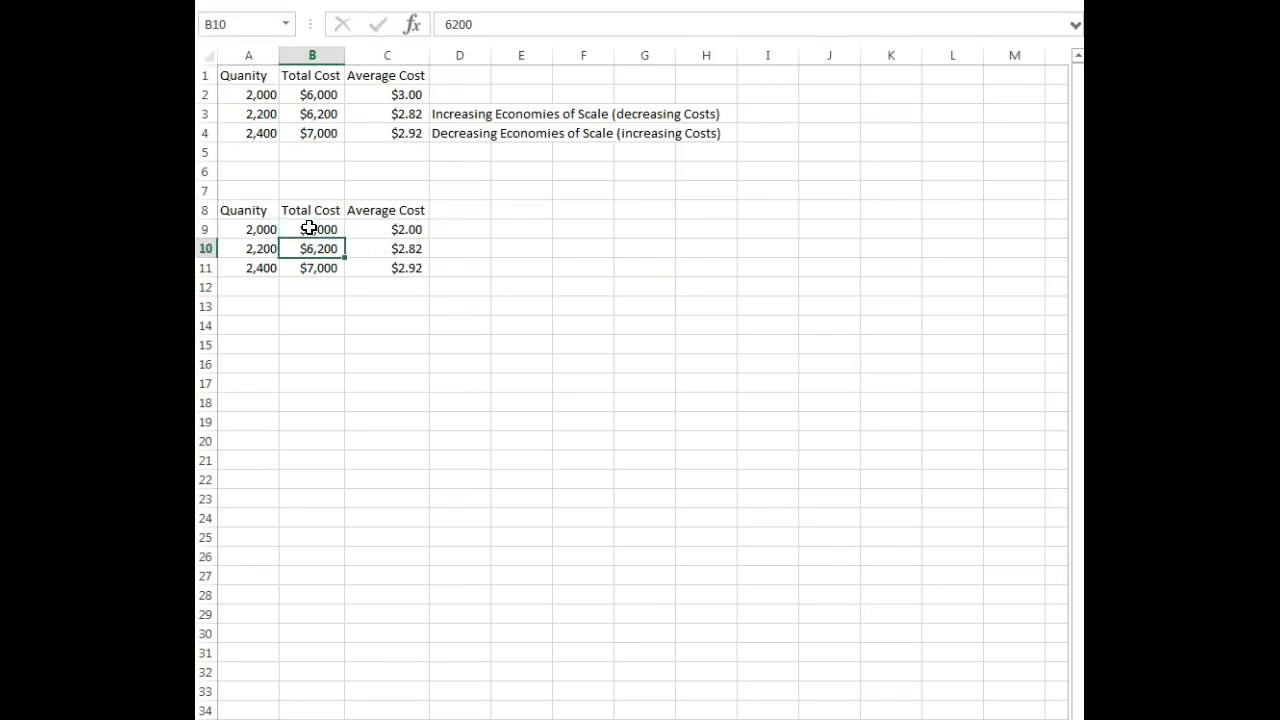
# - Change row 10 of the second table to quantity 2300 and total cost 4100
pyautogui.press('Left')
pyautogui.press('F2')
pyautogui.press('BackSpace')
pyautogui.press('BackSpace')
pyautogui.press('BackSpace')
pyautogui.write('3000')
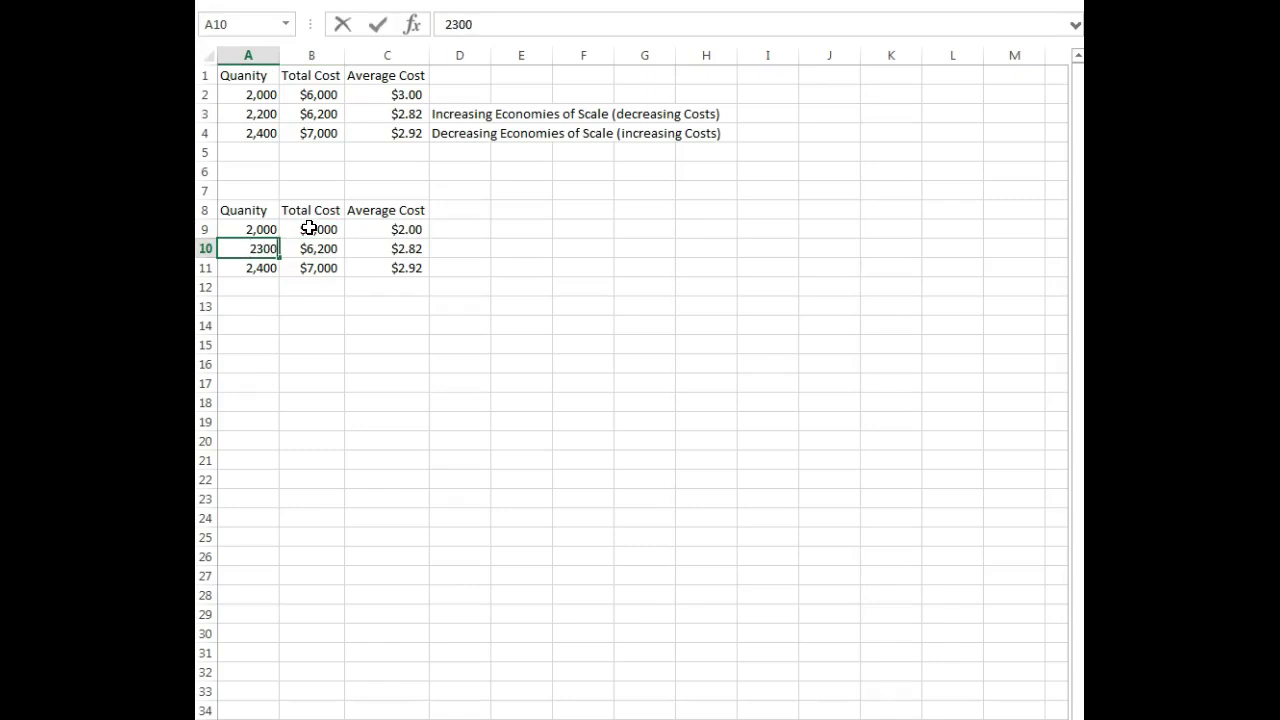
pyautogui.press('Tab')
pyautogui.press('Left')
pyautogui.press('F2')
pyautogui.press('BackSpace')
pyautogui.press('BackSpace')
pyautogui.write('0')
pyautogui.press('Tab')
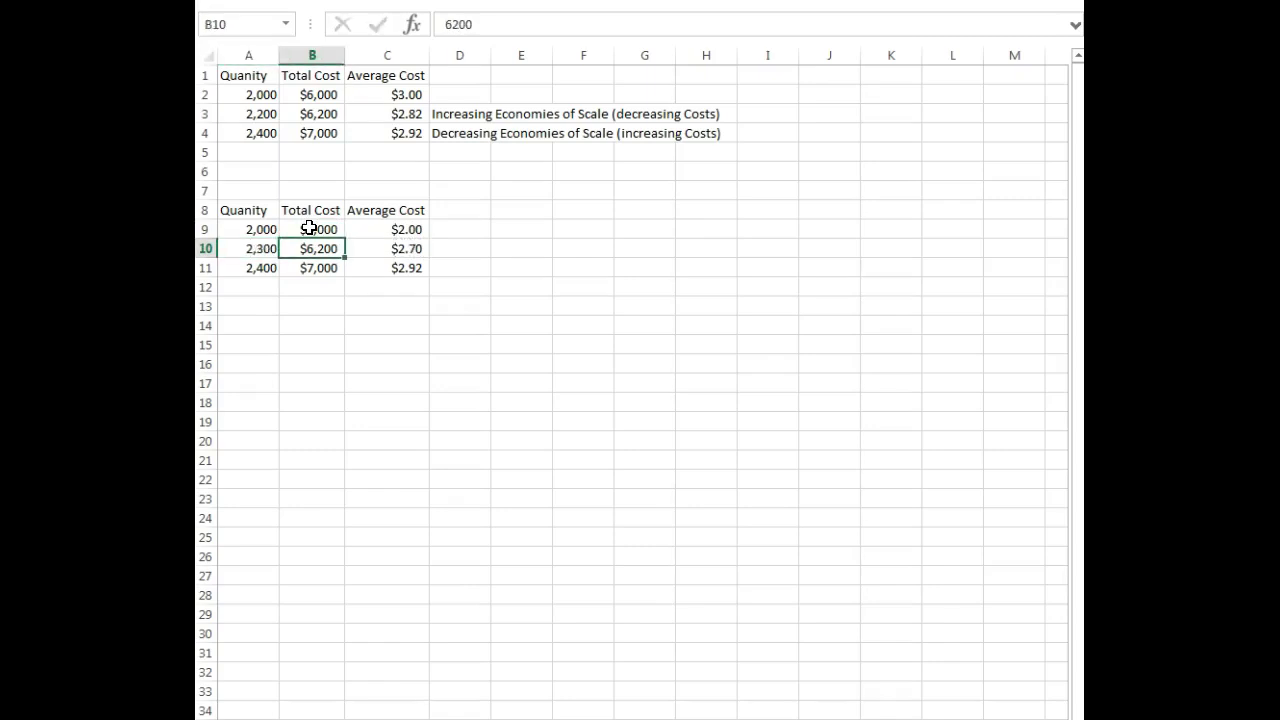
pyautogui.write('4100')
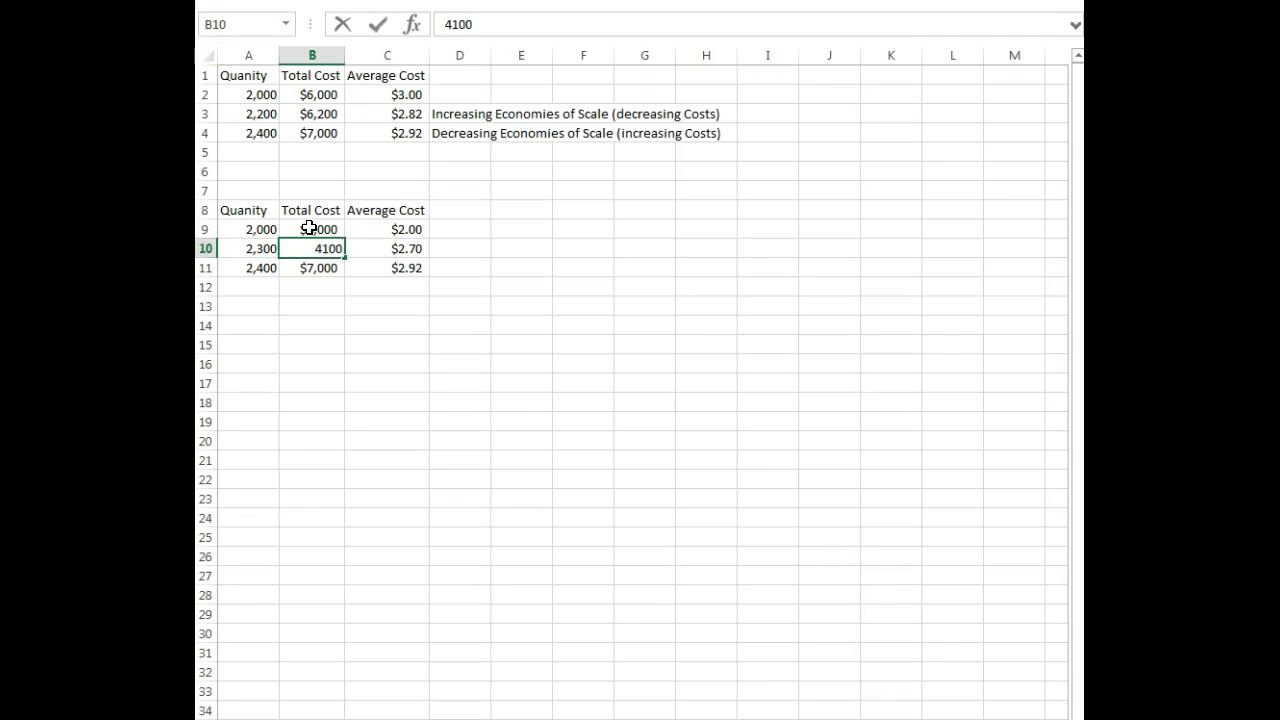
pyautogui.press('Return')
# - Change row 11 of the second table to quantity 2600 and total cost 4200
pyautogui.write('2600')
pyautogui.press('Tab')
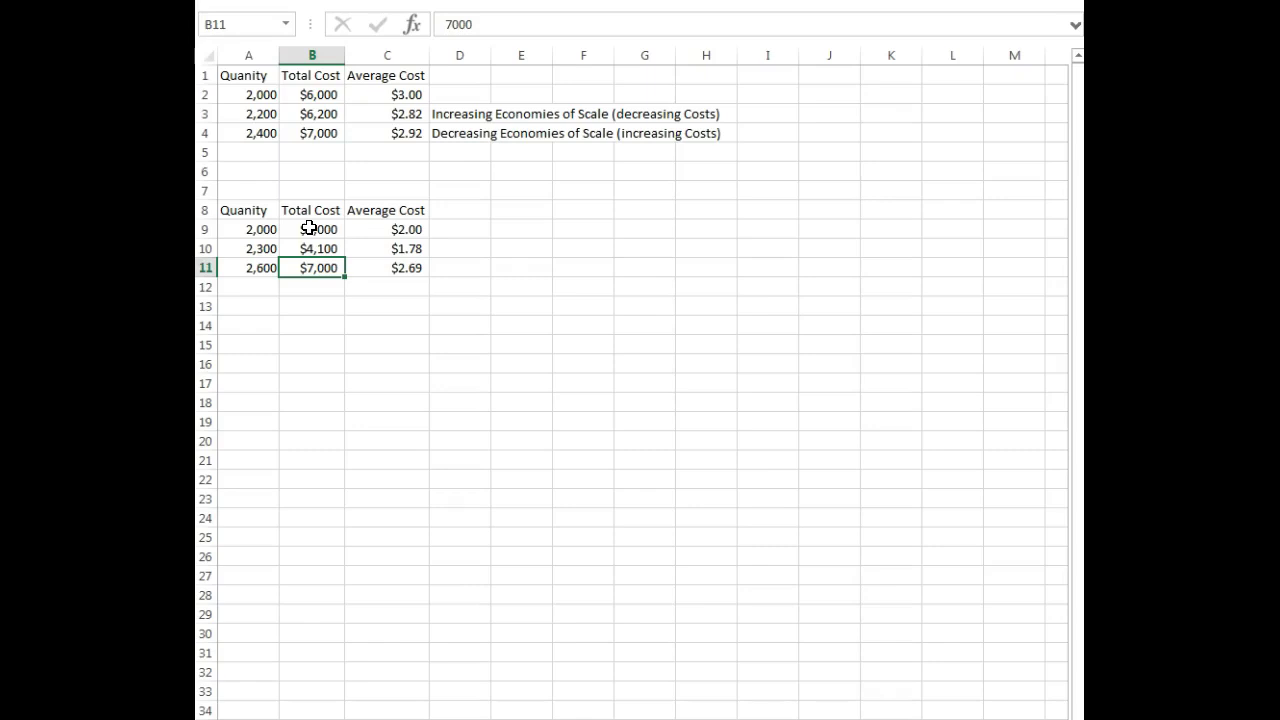
pyautogui.write('4200')
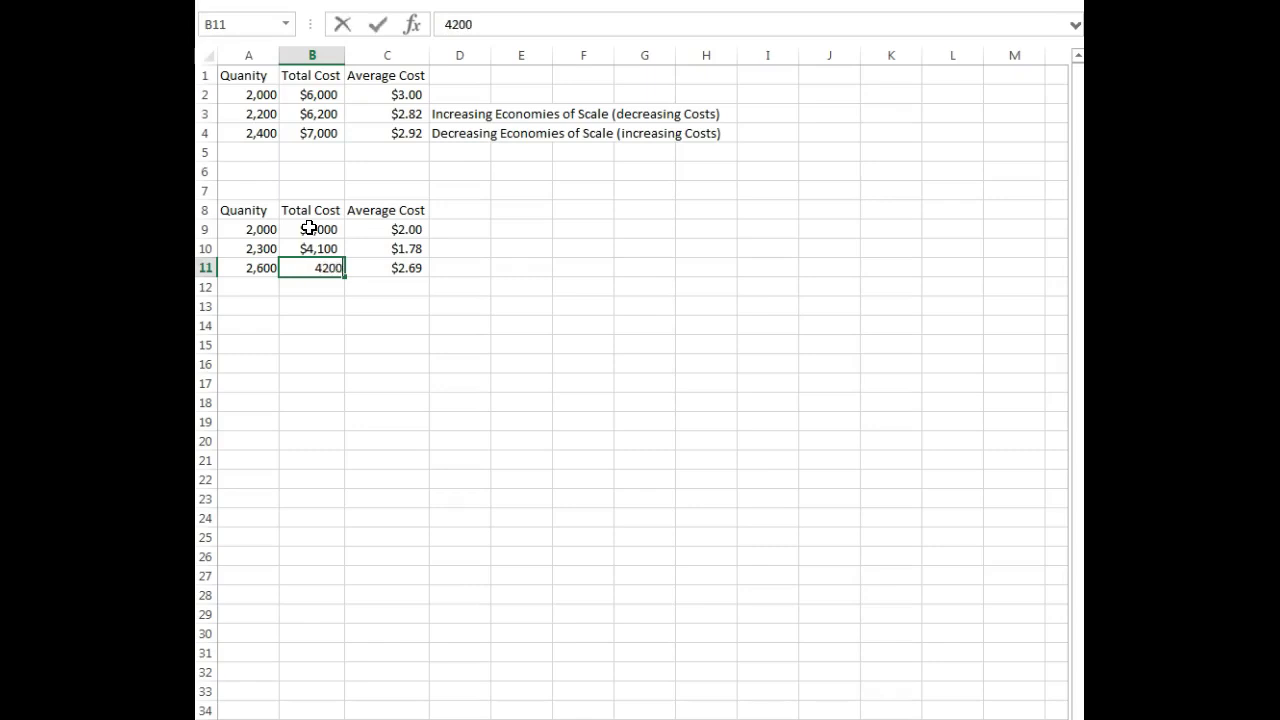
pyautogui.press('Tab')
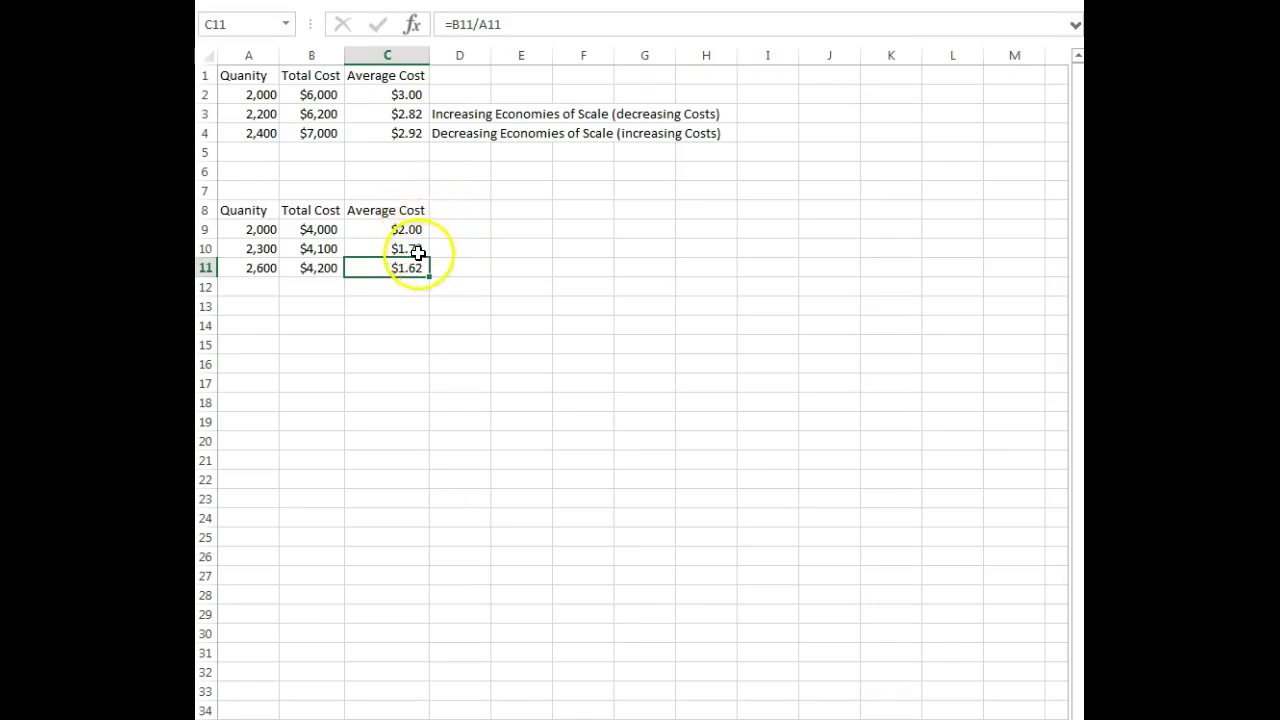
# - Copy the increasing economies of scale note from D3 to D10 and fit column D's width to its text
pyautogui.click(474, 119)
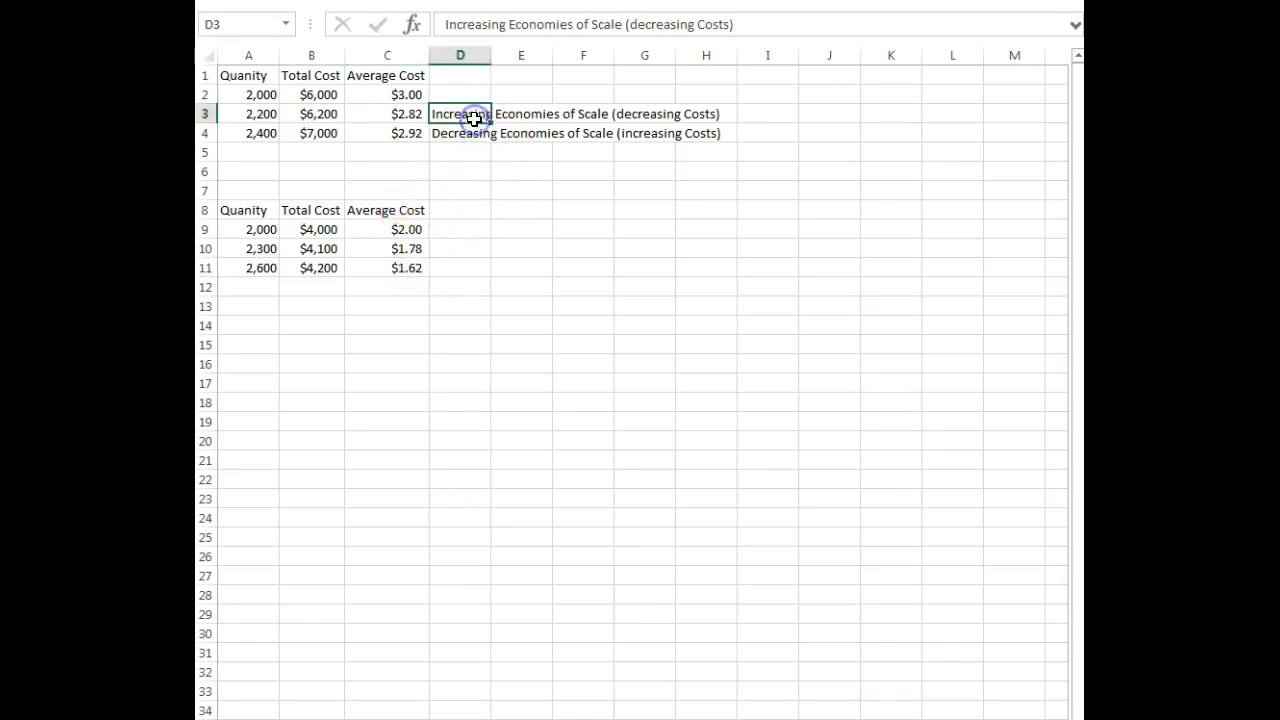
pyautogui.click(460, 243)
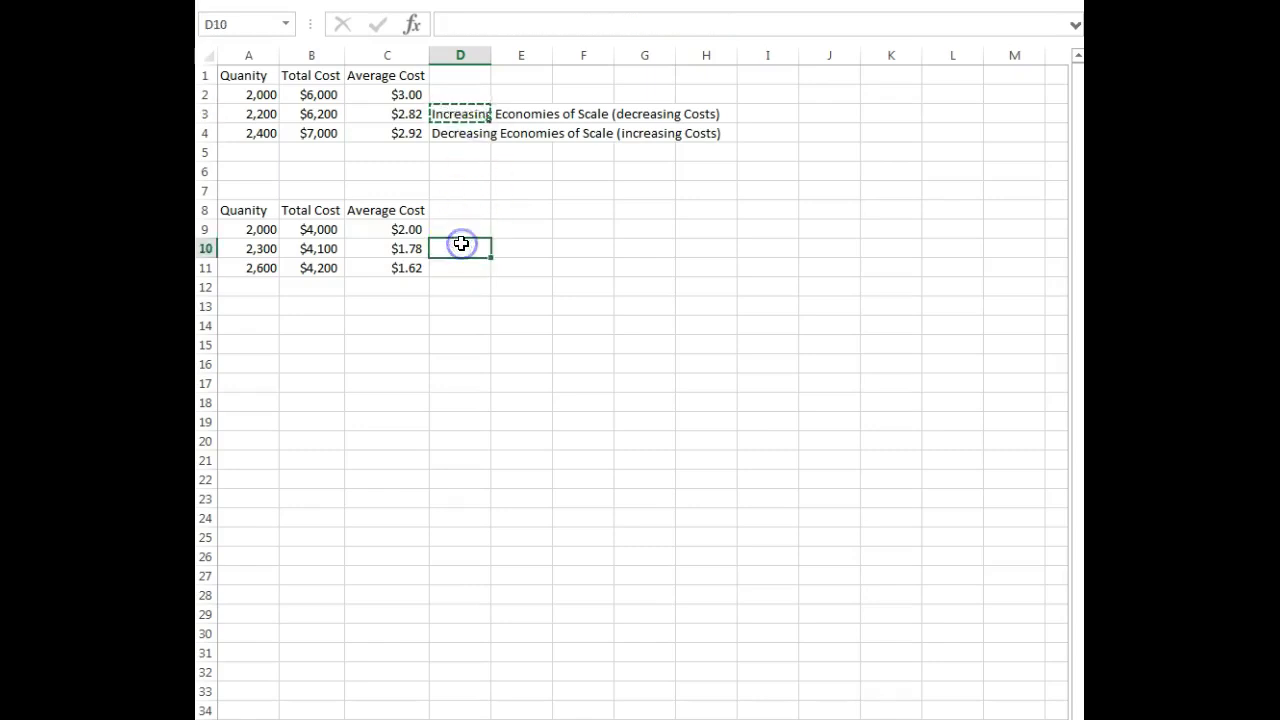
pyautogui.hotkey('ctrl', 'v')
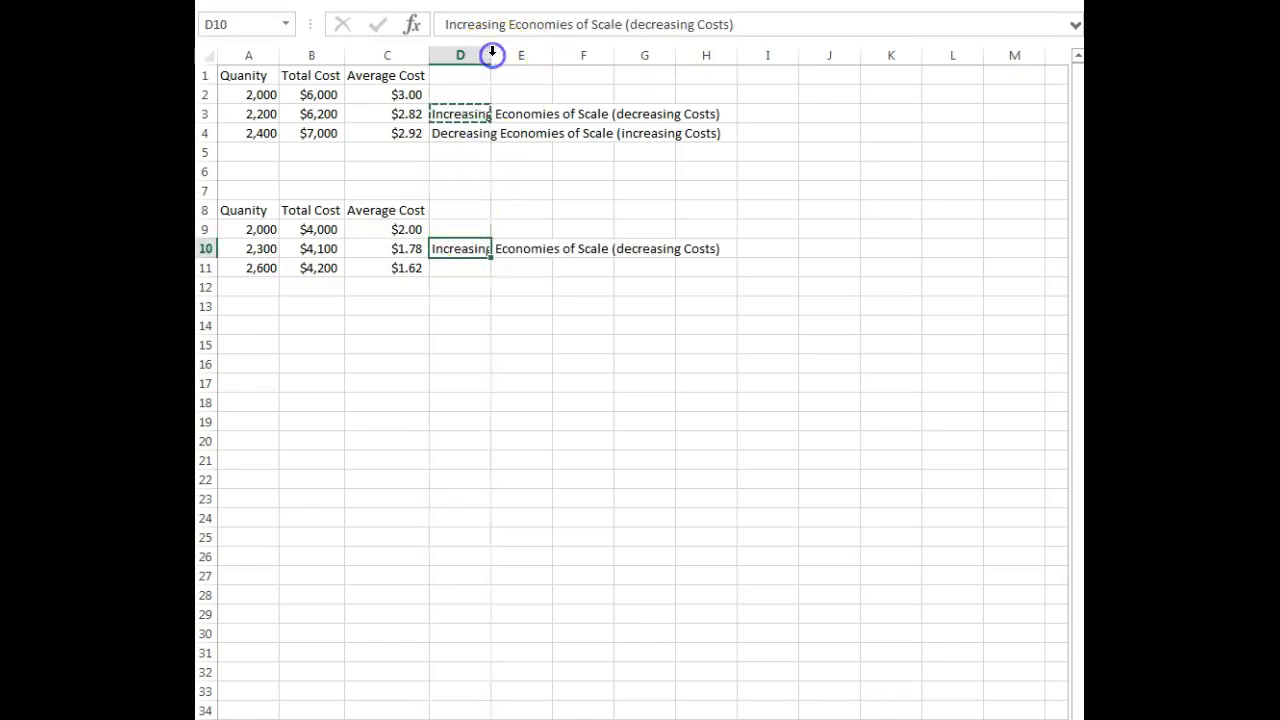
pyautogui.doubleClick(491, 55)
pyautogui.moveTo(494, 357); pyautogui.dragTo(486, 338)
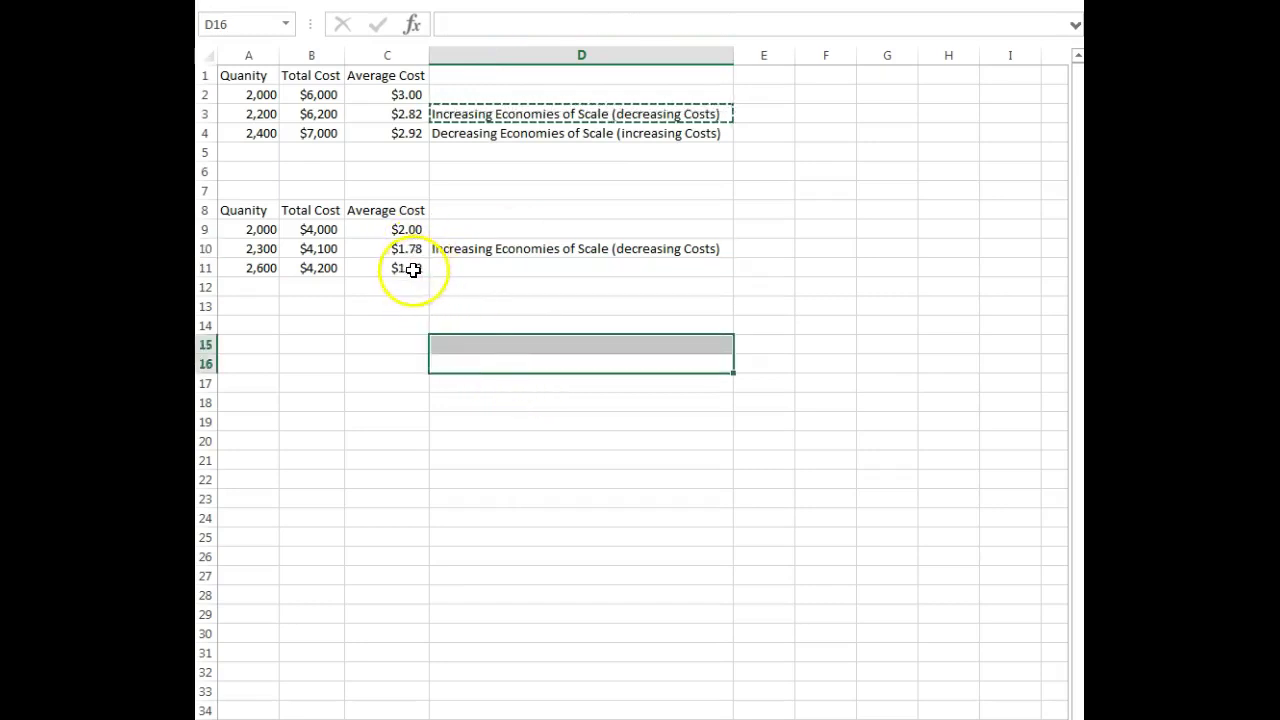
# - Label D11 with the same note, "Increasing Economies of Scale (decreasing Costs)"
pyautogui.click(458, 268)
pyautogui.write('Increasing Economies of Scale (decreasing Costs)')
pyautogui.click(497, 343)
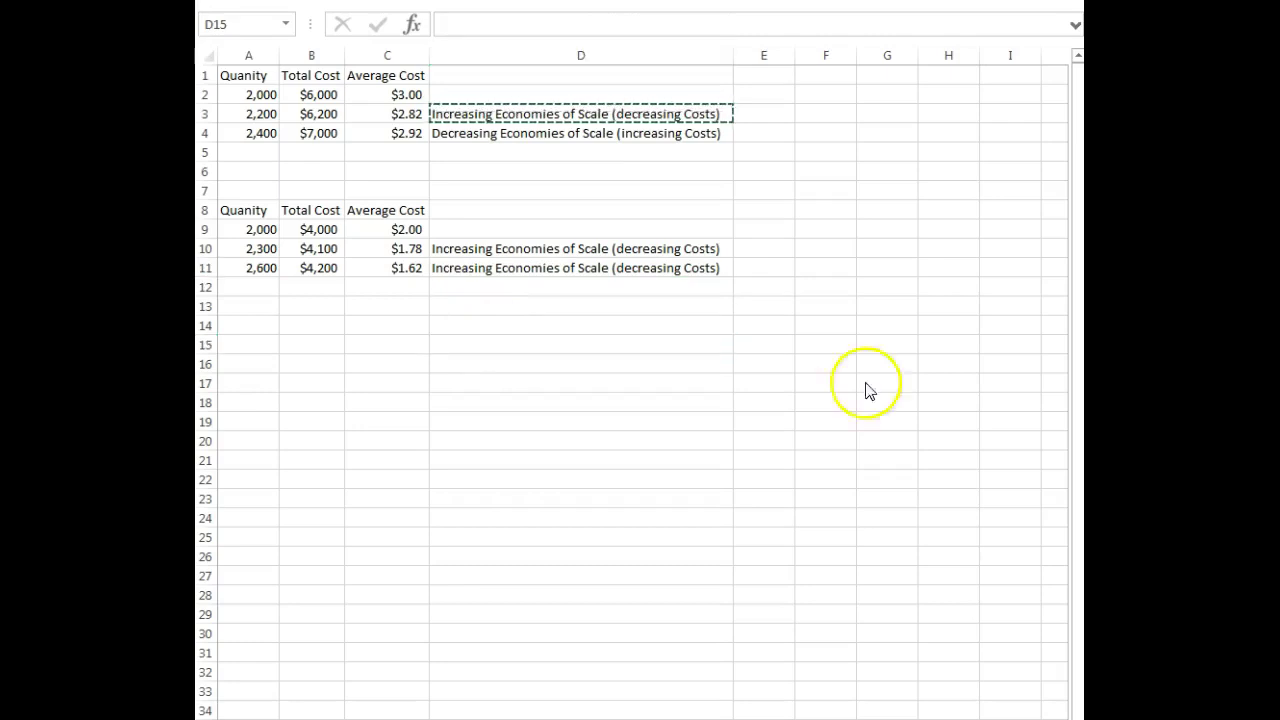
# - Copy the second cost table in A8:C11, without the notes, to a third table starting at A15
pyautogui.moveTo(234, 210)
pyautogui.mouseDown()
pyautogui.moveTo(440, 292)
pyautogui.moveTo(369, 277)
pyautogui.moveTo(377, 266)
pyautogui.mouseUp()
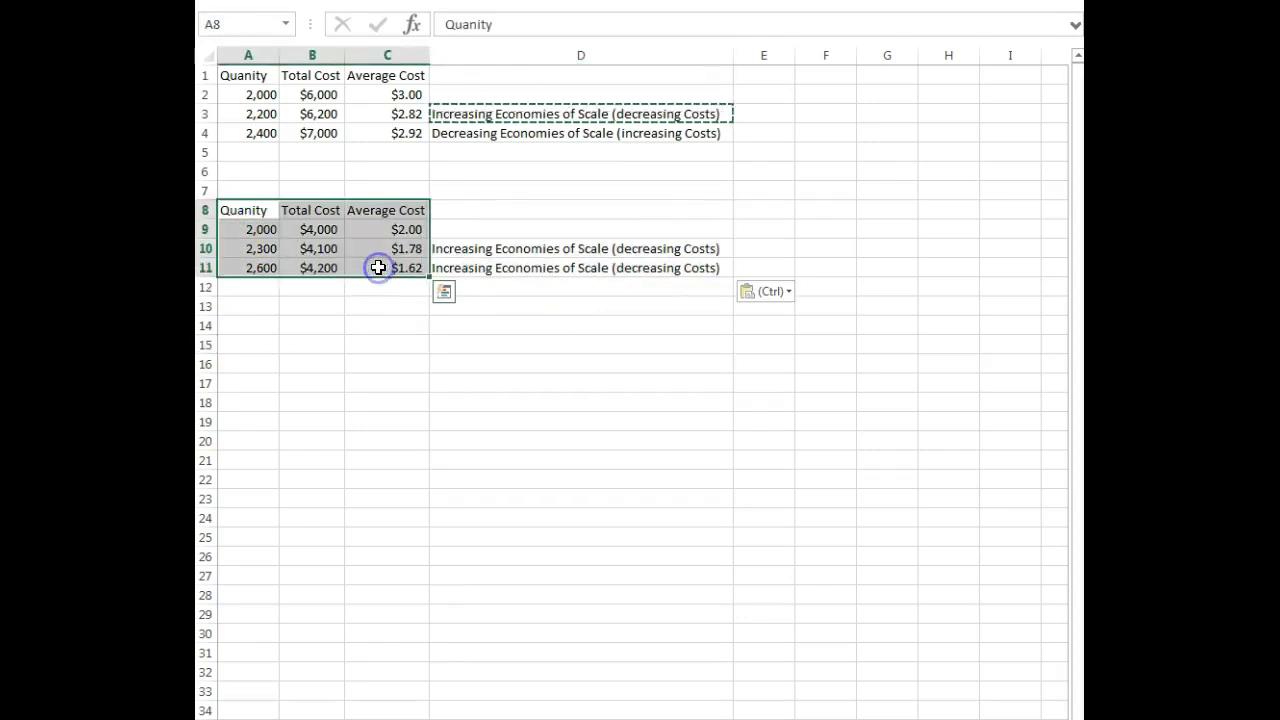
pyautogui.hotkey('ctrl', 'c')
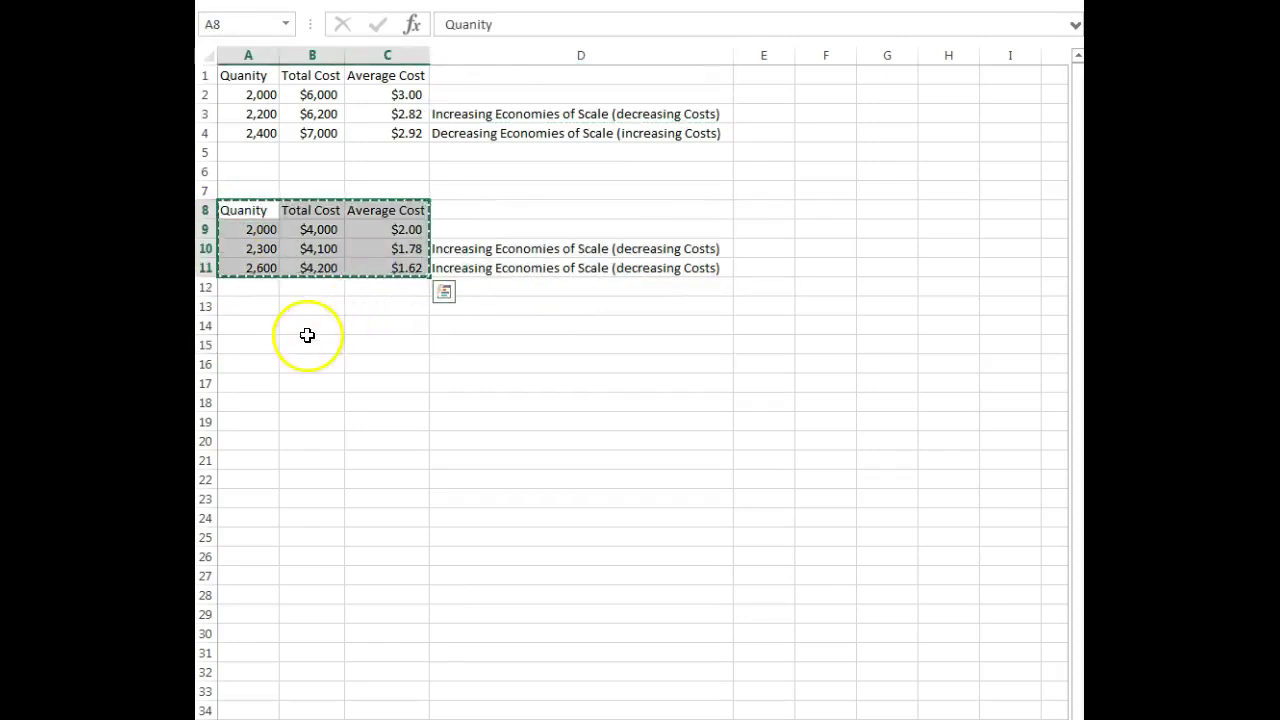
pyautogui.click(254, 349)
pyautogui.hotkey('ctrl', 'v')
# - Set the total cost in B16 of the third table to 8000
pyautogui.click(266, 366)
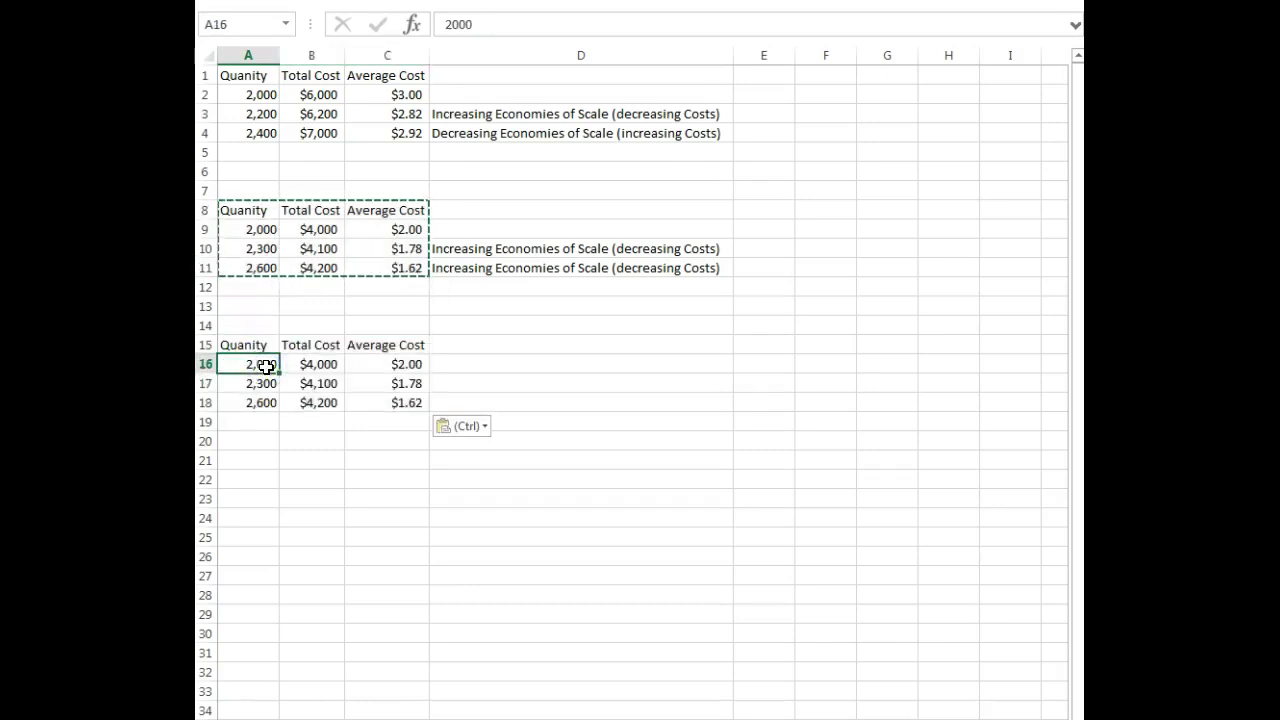
pyautogui.press('Right')
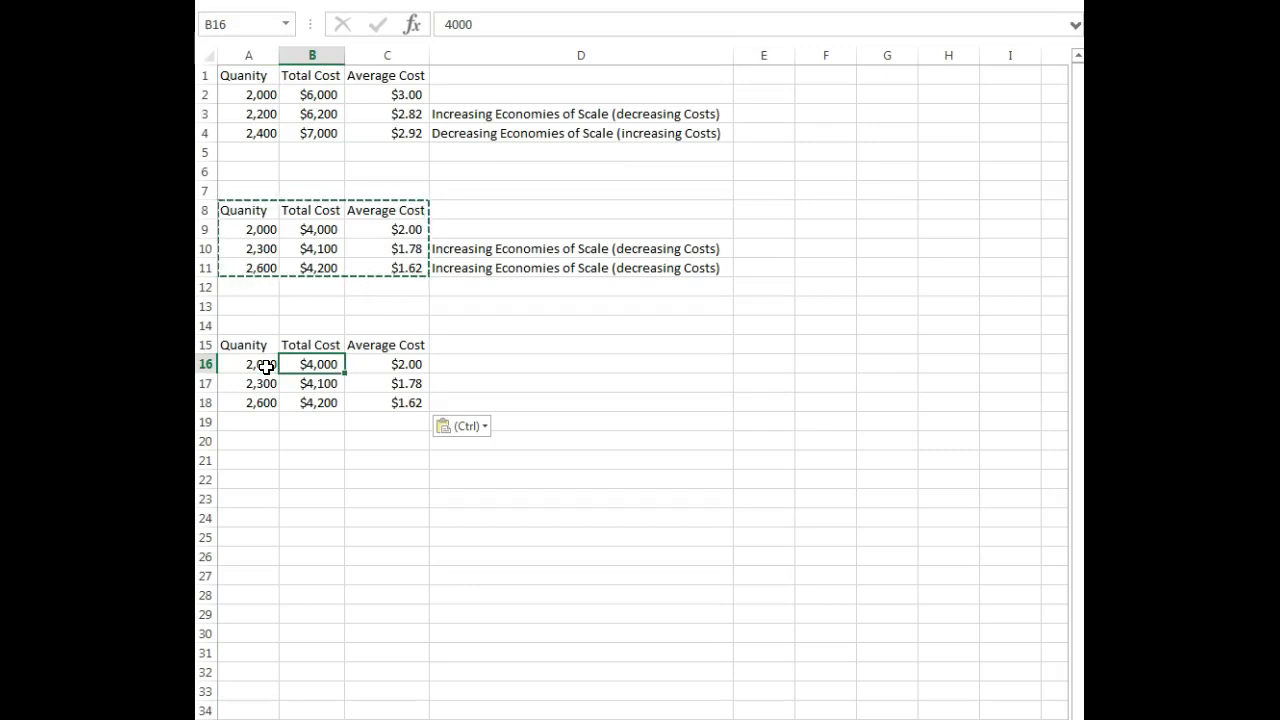
pyautogui.write('800')
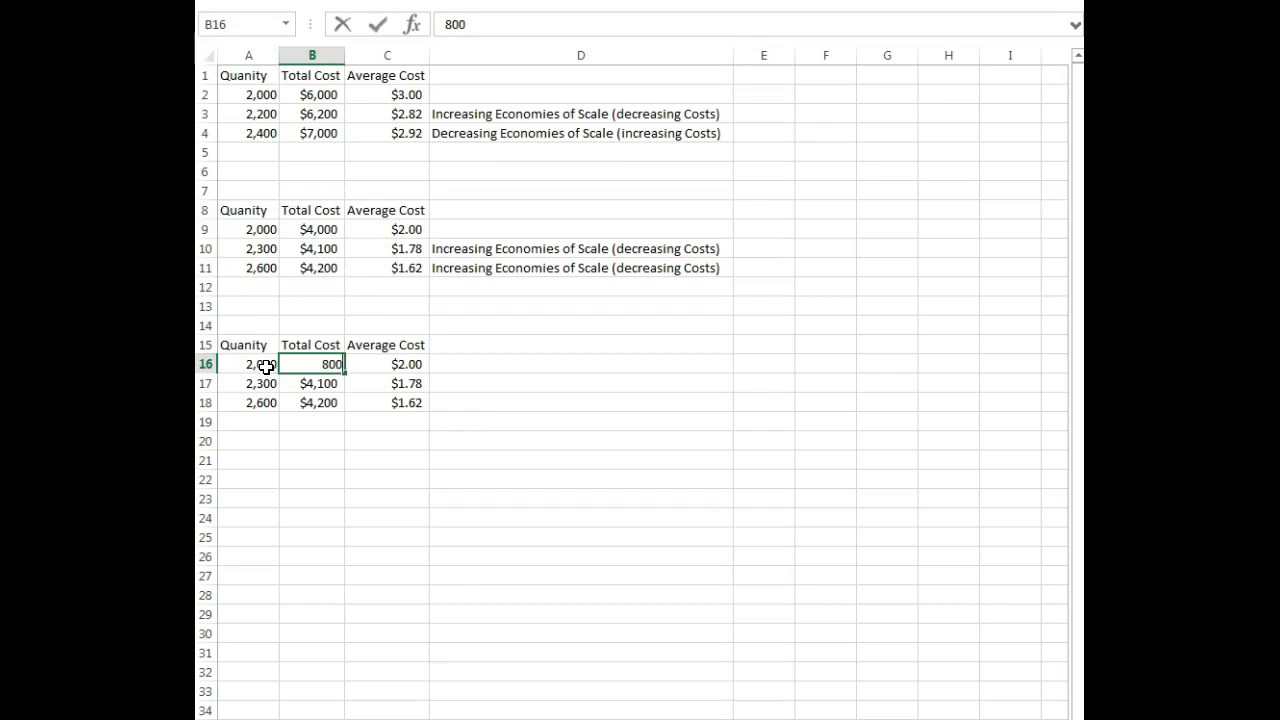
pyautogui.press('Return')
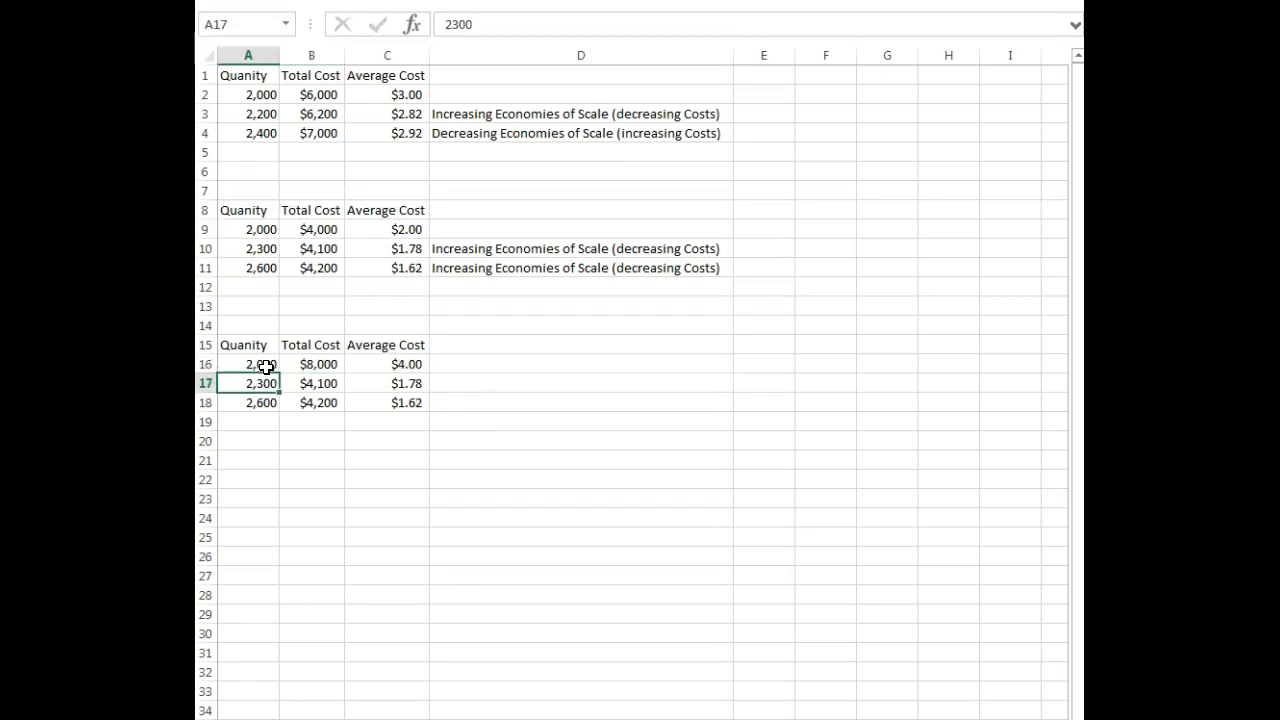
# - Change row 17 of the third table to quantity 2100 and total cost 8600
pyautogui.write('2,10')
pyautogui.write('0')
pyautogui.press('Tab')
pyautogui.write('860')
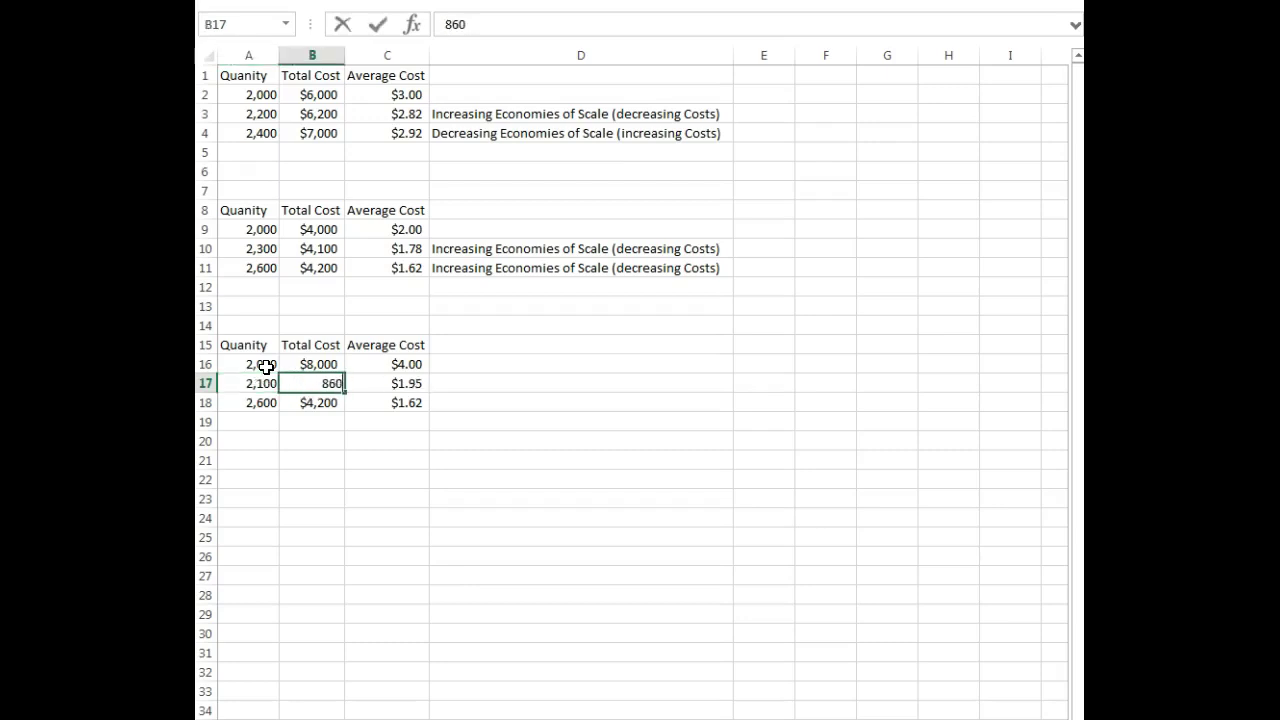
pyautogui.press('Return')
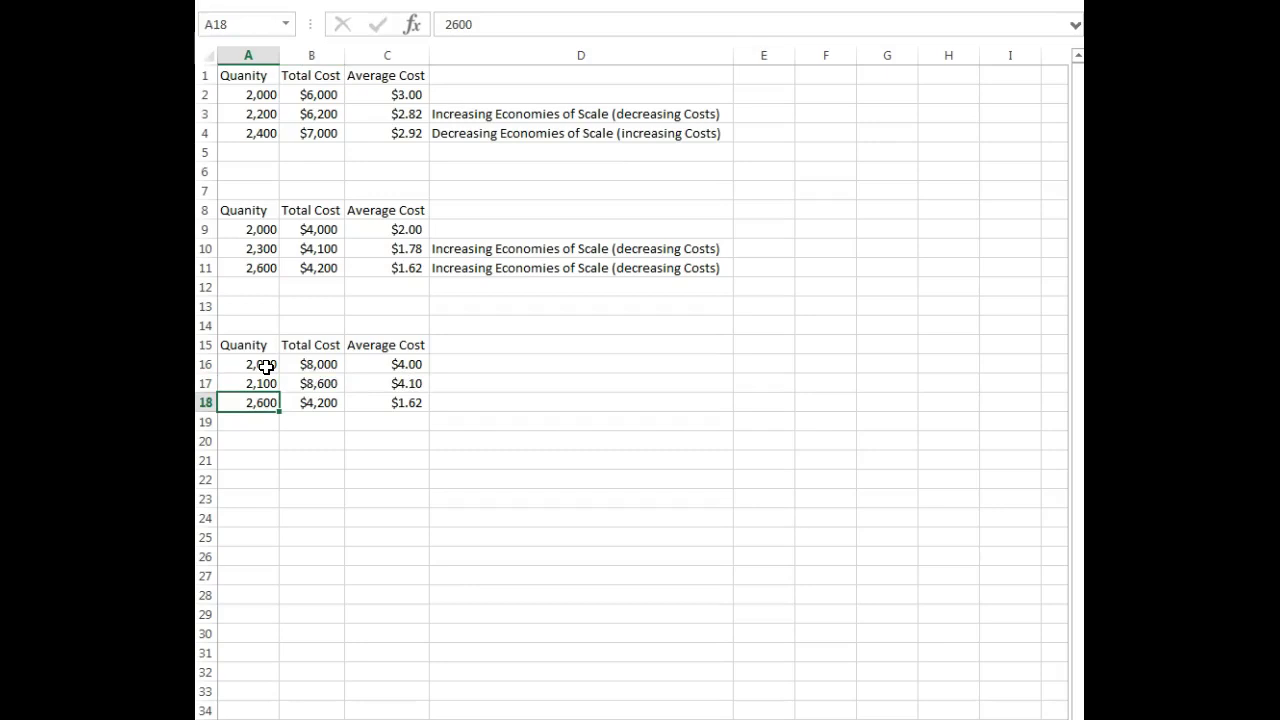
# - Change row 18 of the third table to quantity 2200 and total cost 9200
pyautogui.write('22')
pyautogui.press('Tab')
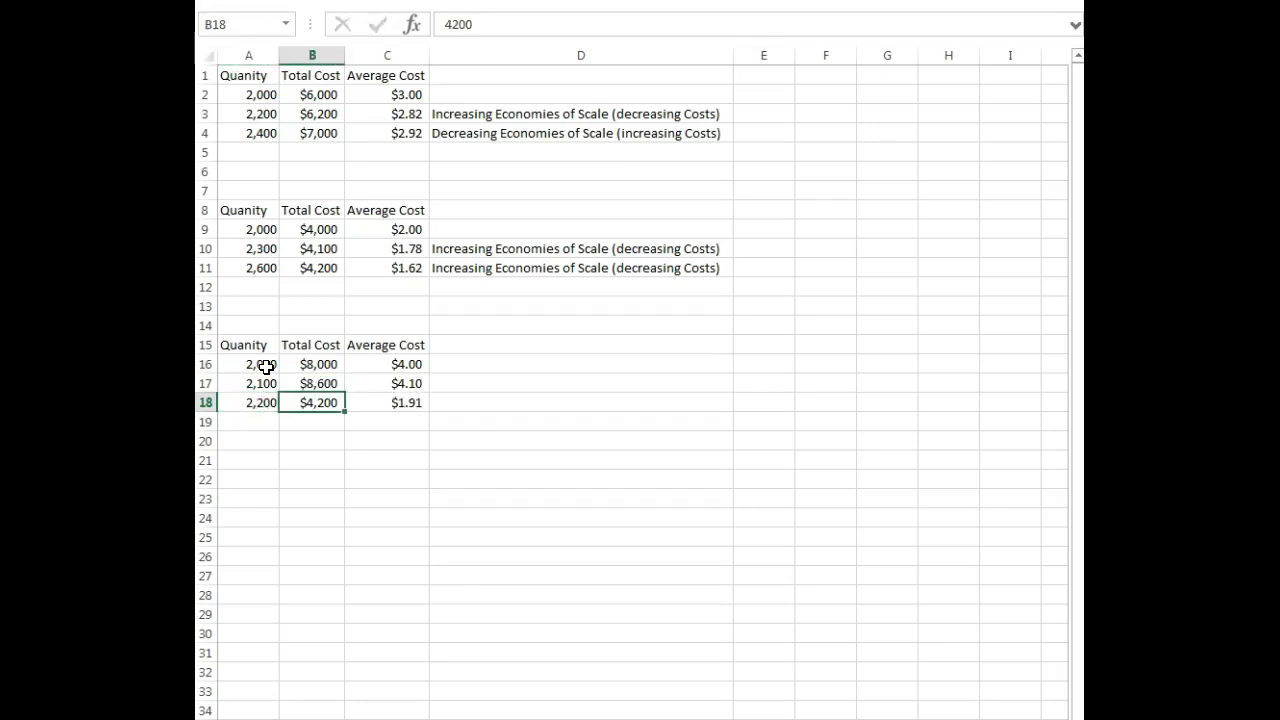
pyautogui.write('9200')
pyautogui.press('Tab')
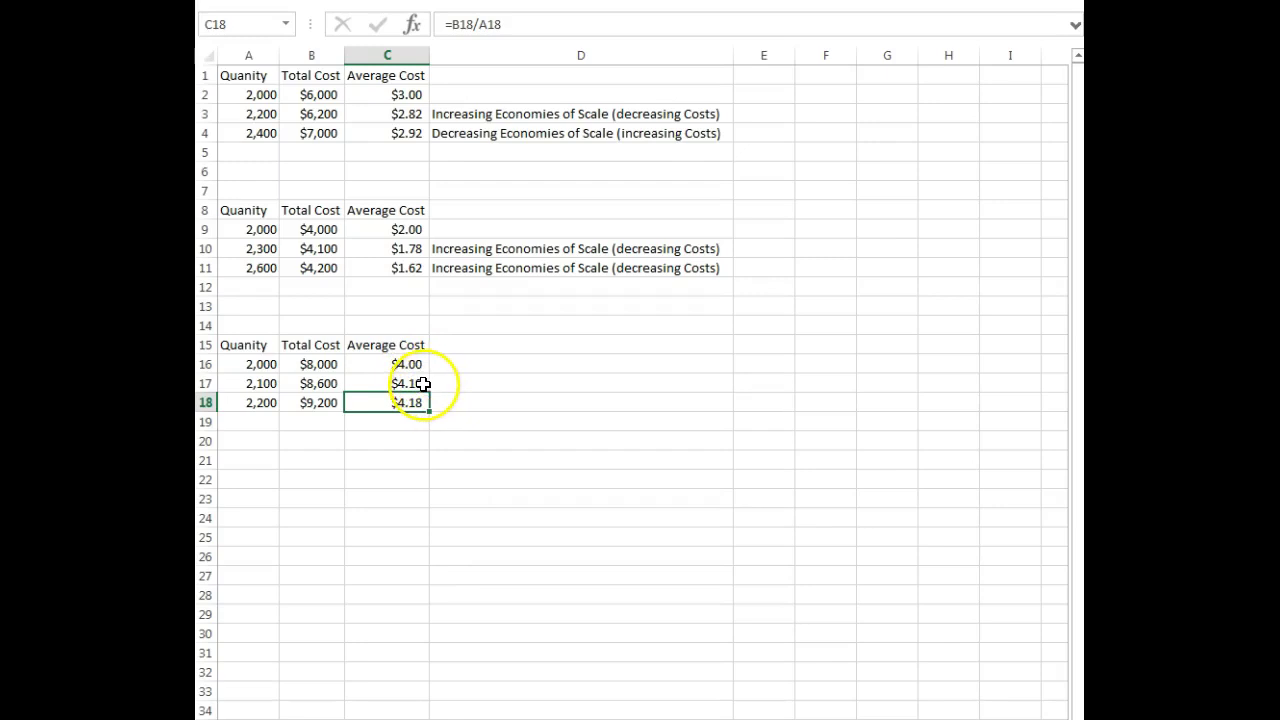
# - Copy the note "Decreasing Economies of Scale (increasing Costs)" from D4 to D17 and D18
pyautogui.click(533, 130)
pyautogui.hotkey('ctrl', 'c')
pyautogui.click(470, 379)
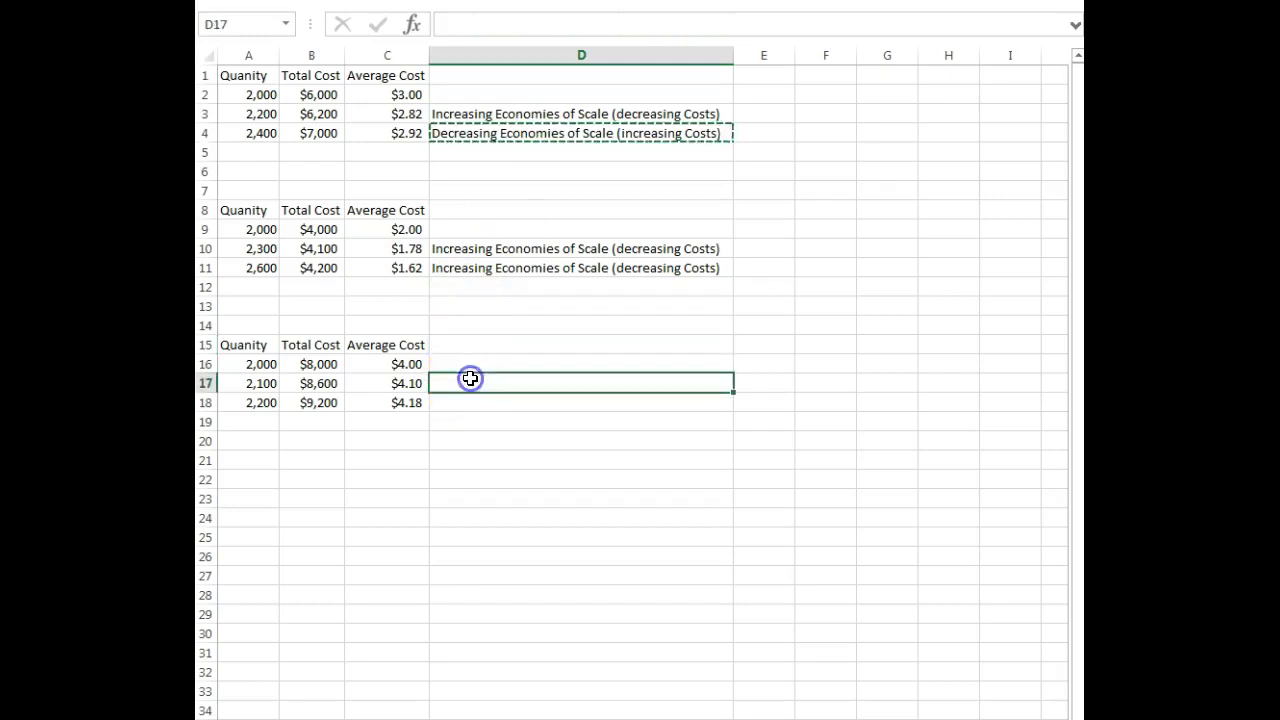
pyautogui.hotkey('ctrl', 'v')
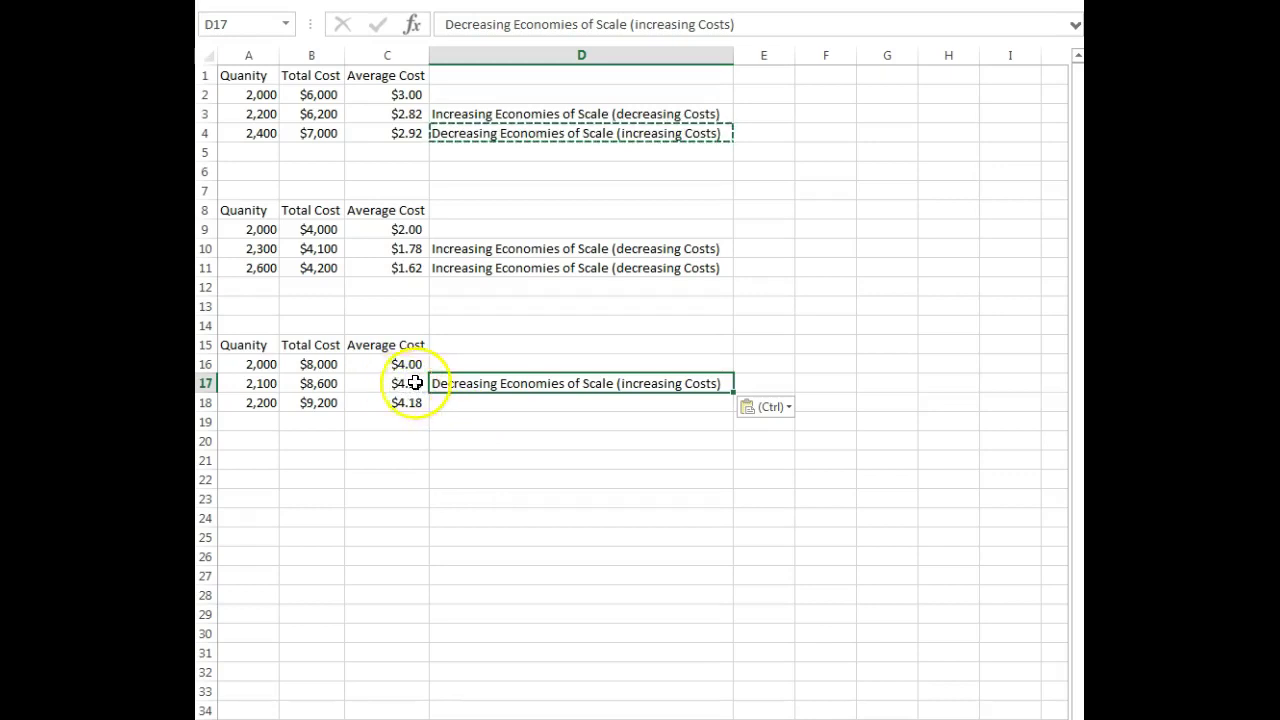
pyautogui.click(483, 403)
pyautogui.hotkey('ctrl', 'v')
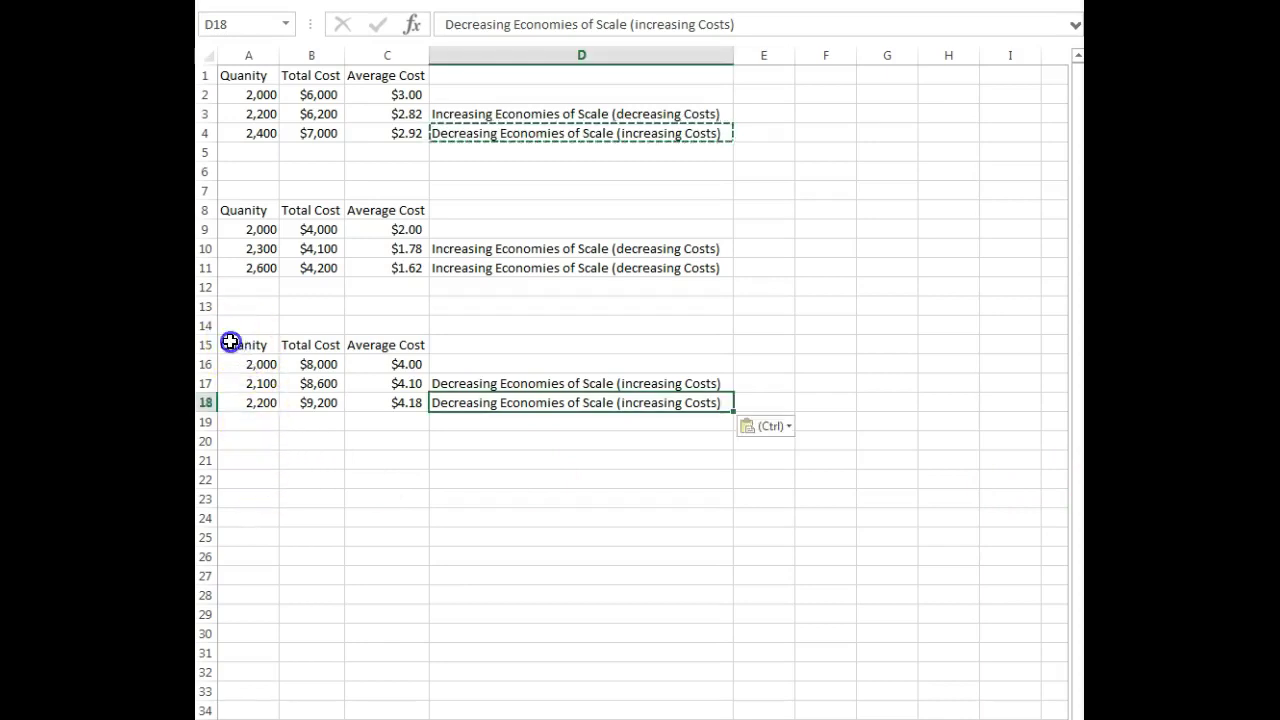
# - Copy the third cost table in A15:C18, without the notes, to a fourth table starting at A22
pyautogui.moveTo(229, 343); pyautogui.dragTo(351, 409)
pyautogui.hotkey('ctrl', 'c')
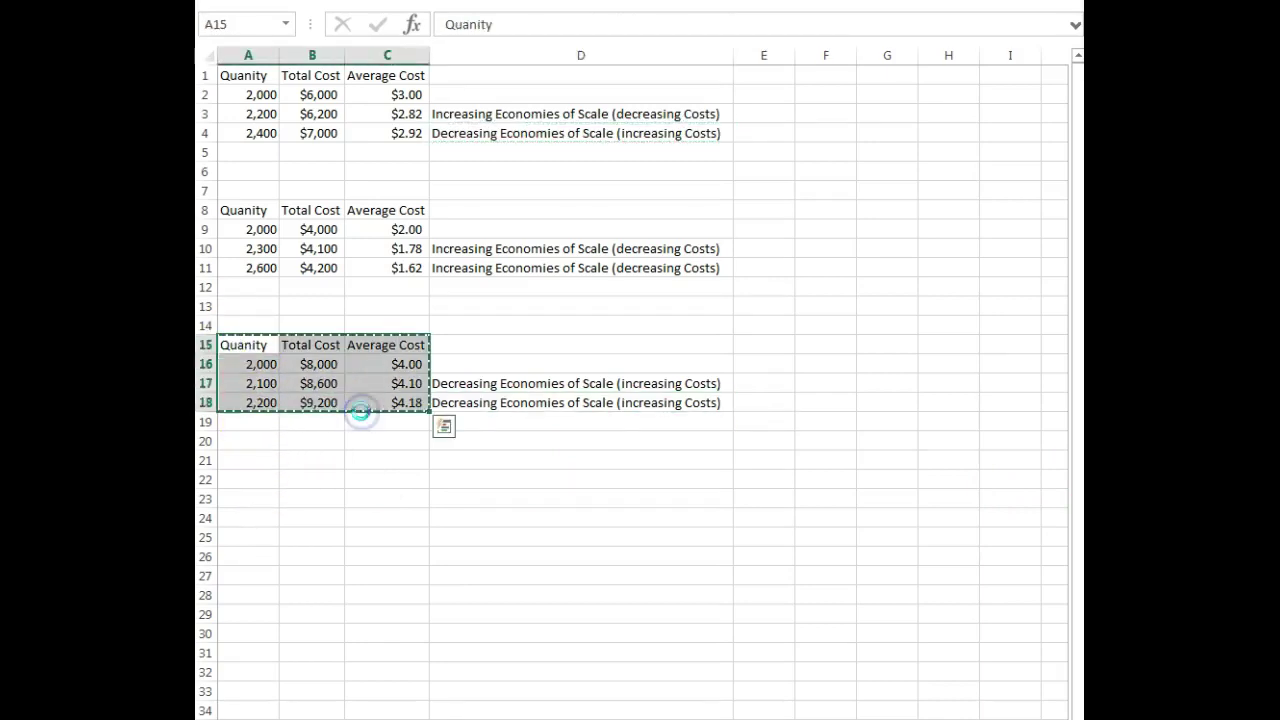
pyautogui.click(248, 485)
pyautogui.hotkey('ctrl', 'v')
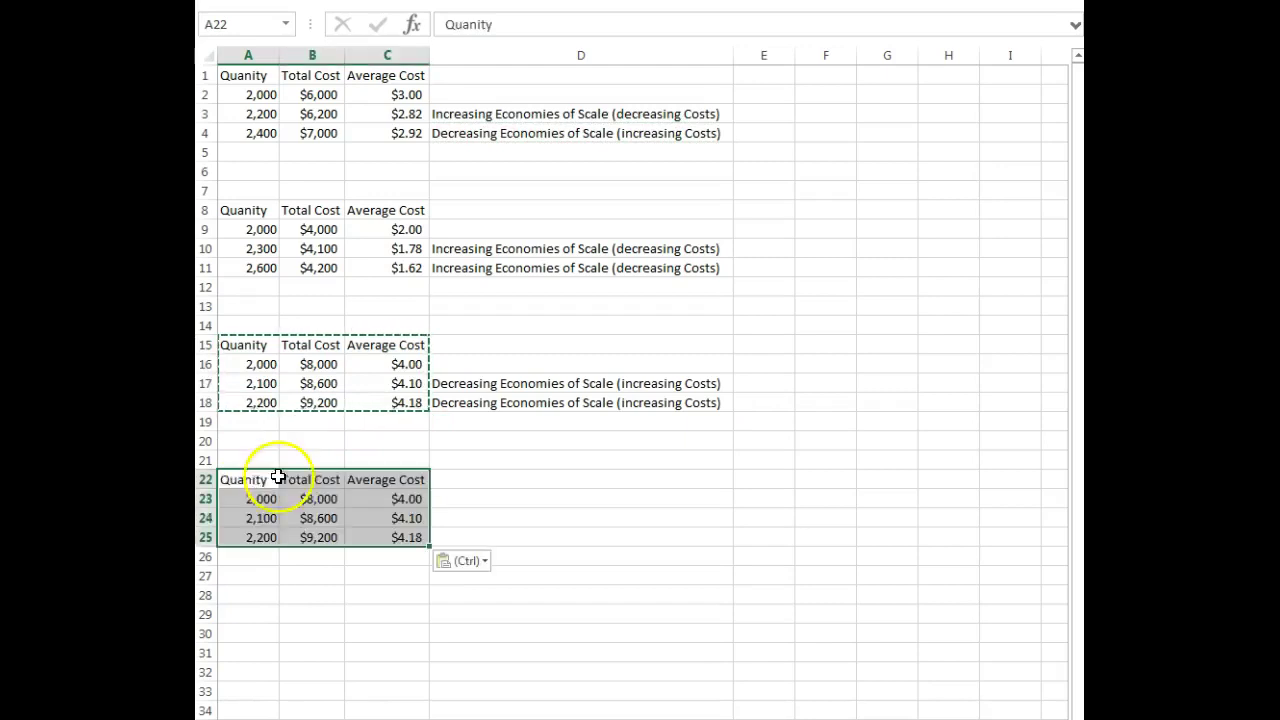
# - Change row 23 of the fourth table to quantity 4000 and total cost 8000
pyautogui.click(266, 496)
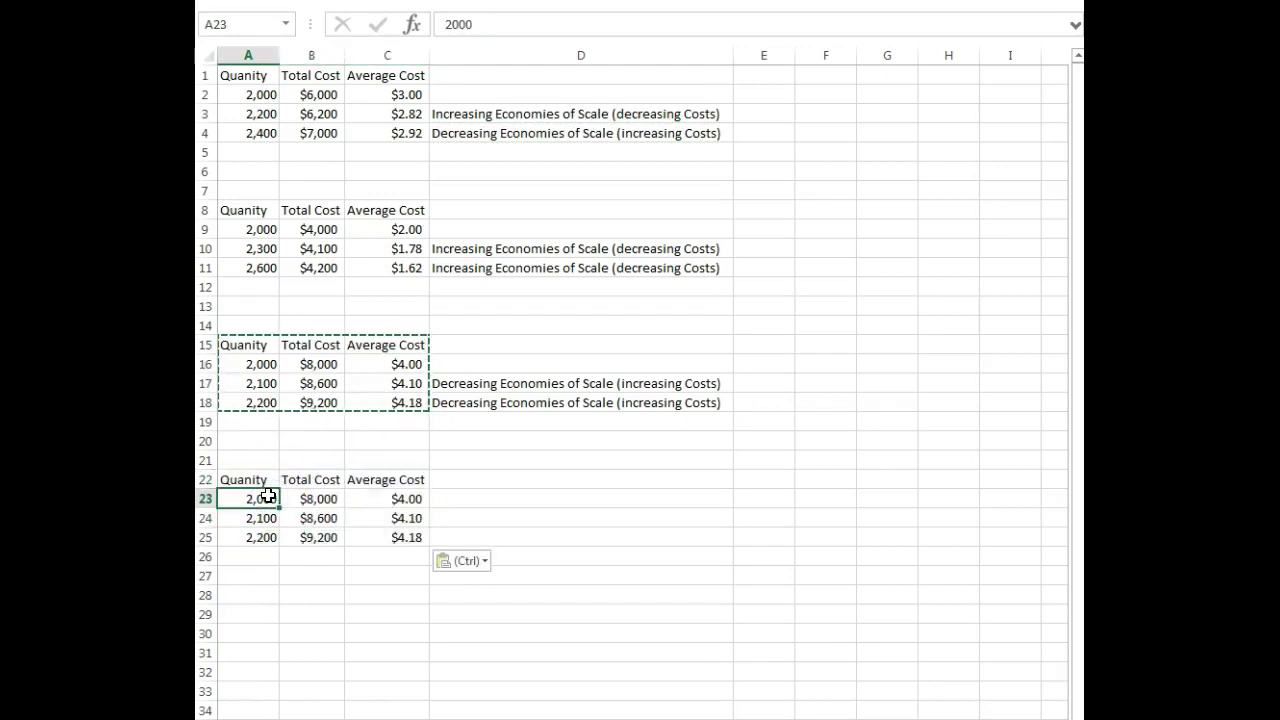
pyautogui.write('4000')
pyautogui.press('Tab')
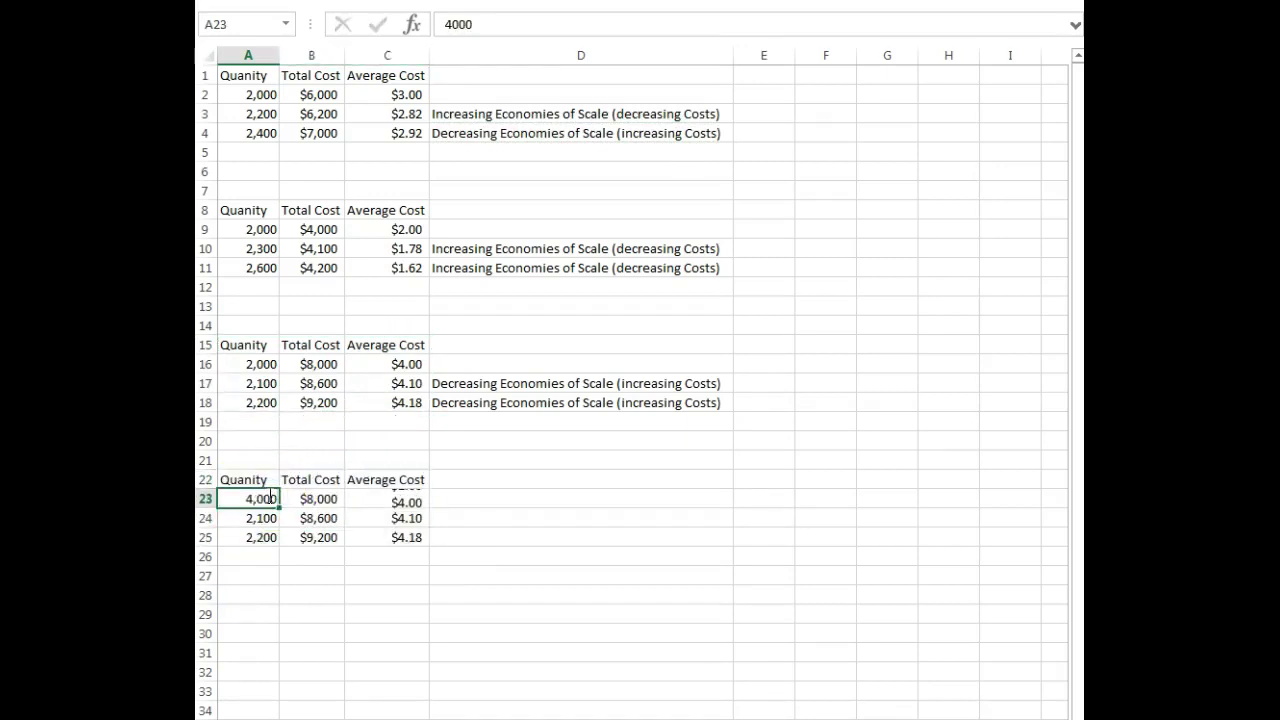
pyautogui.write('8,0')
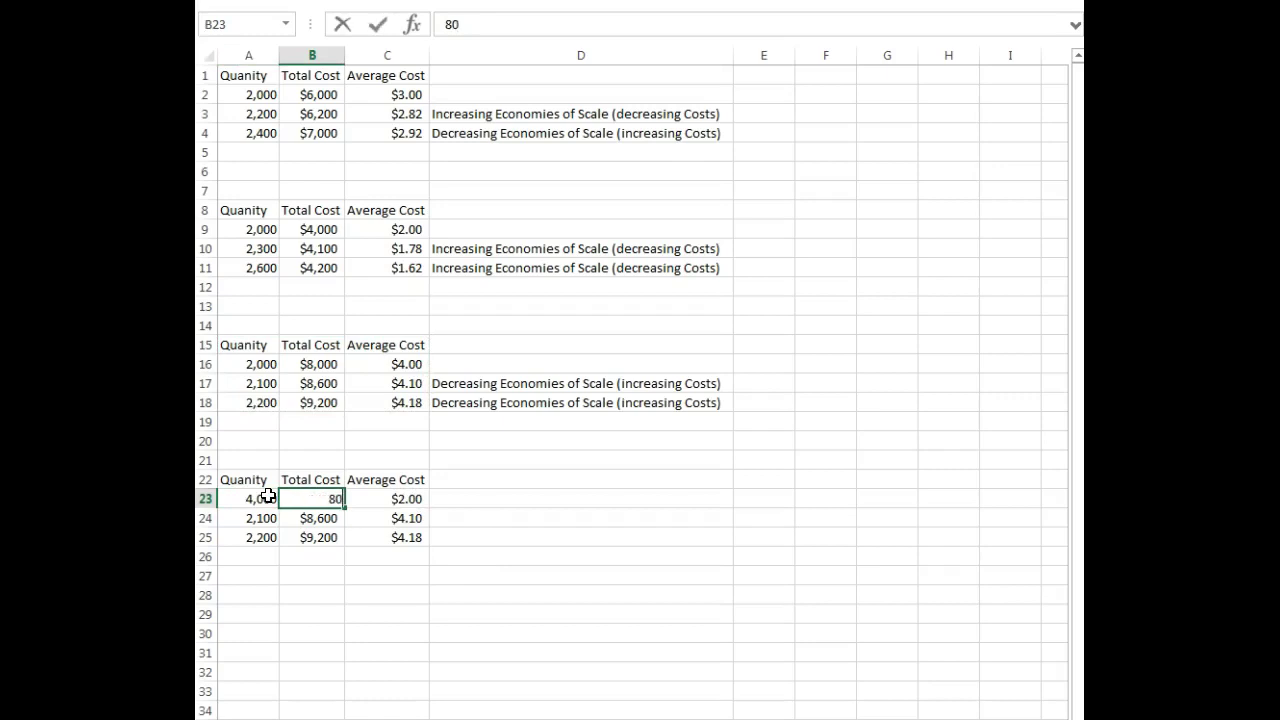
pyautogui.write('00')
pyautogui.press('Return')
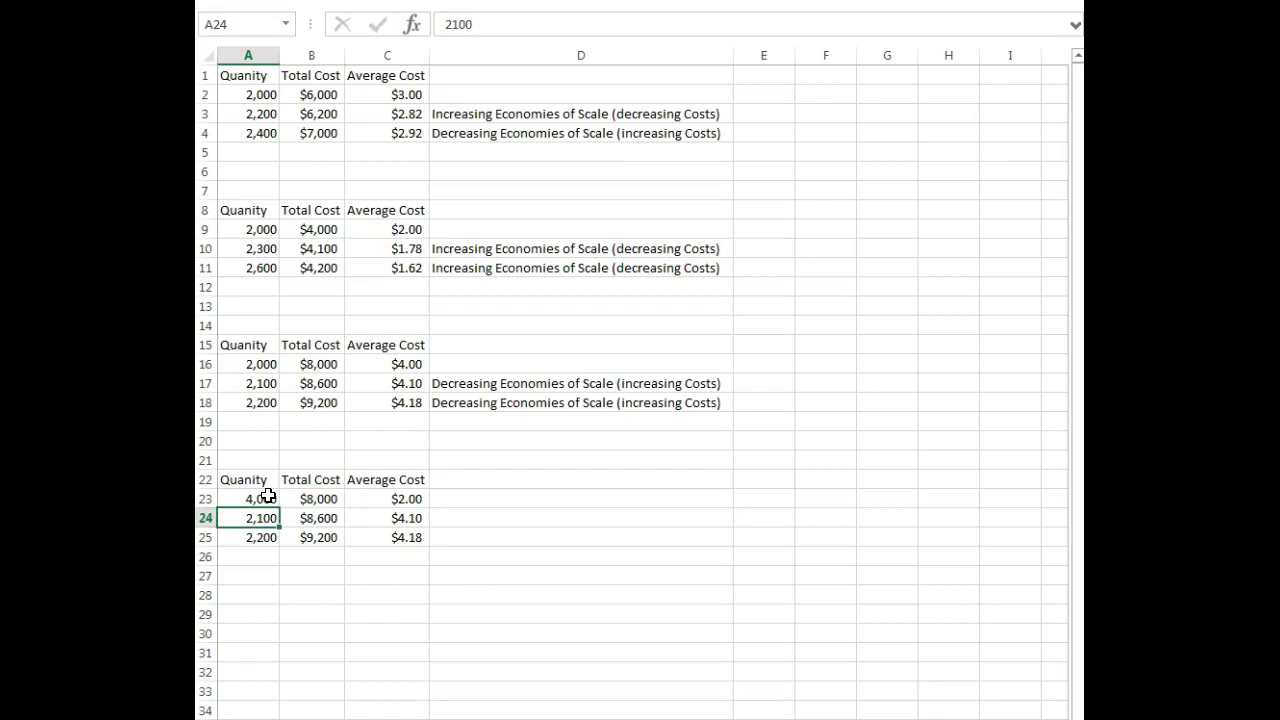
# - Change row 24 of the fourth table to quantity 4100 and total cost 8200
pyautogui.write('4100')
pyautogui.press('Tab')
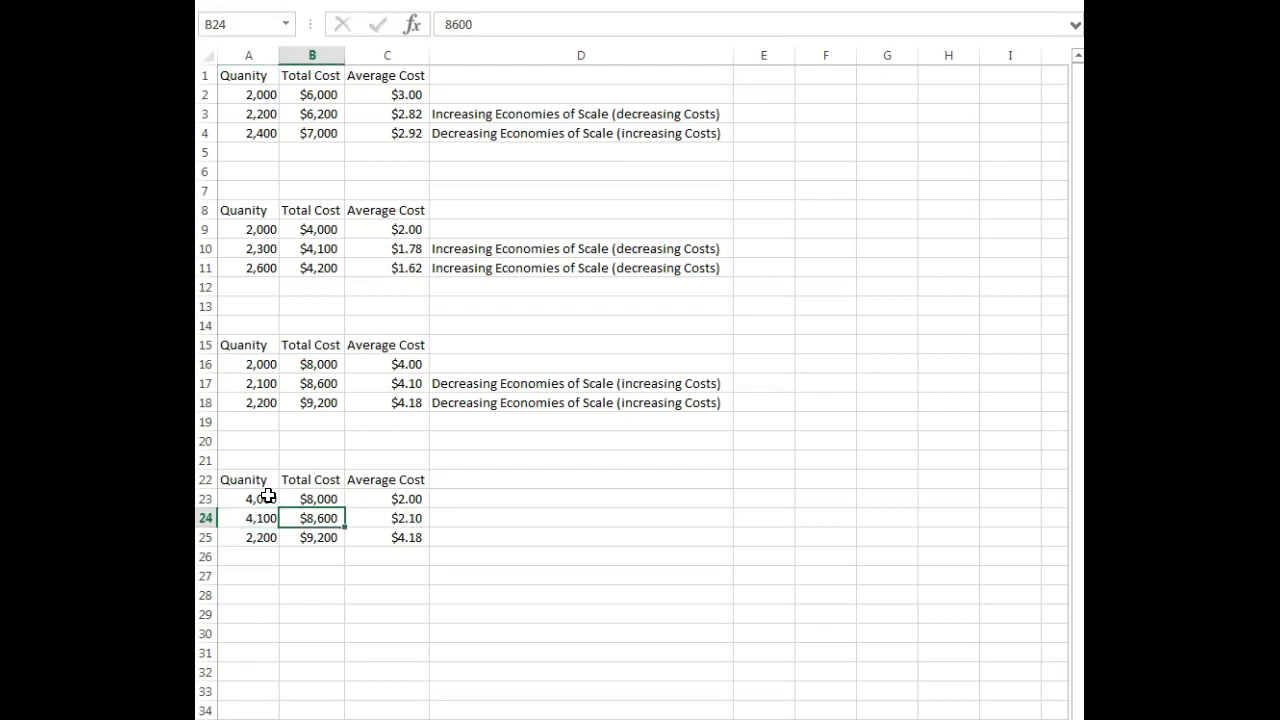
pyautogui.write('8')
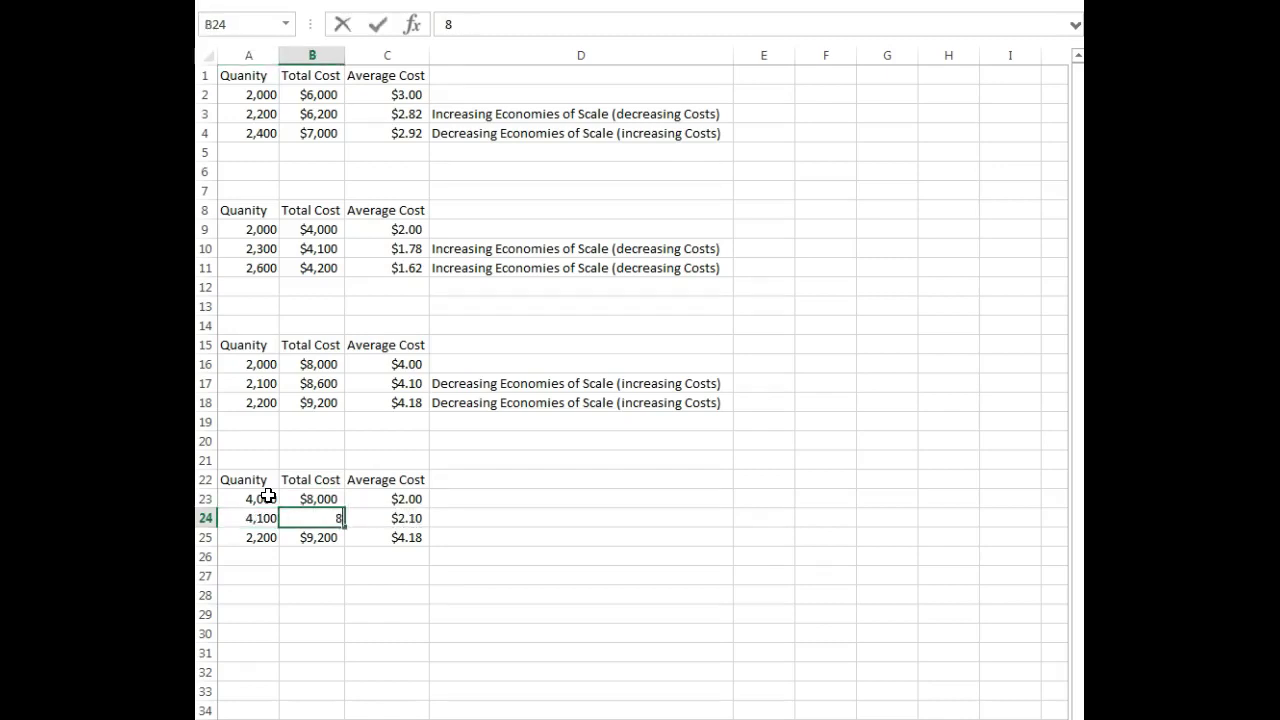
pyautogui.press('Return')
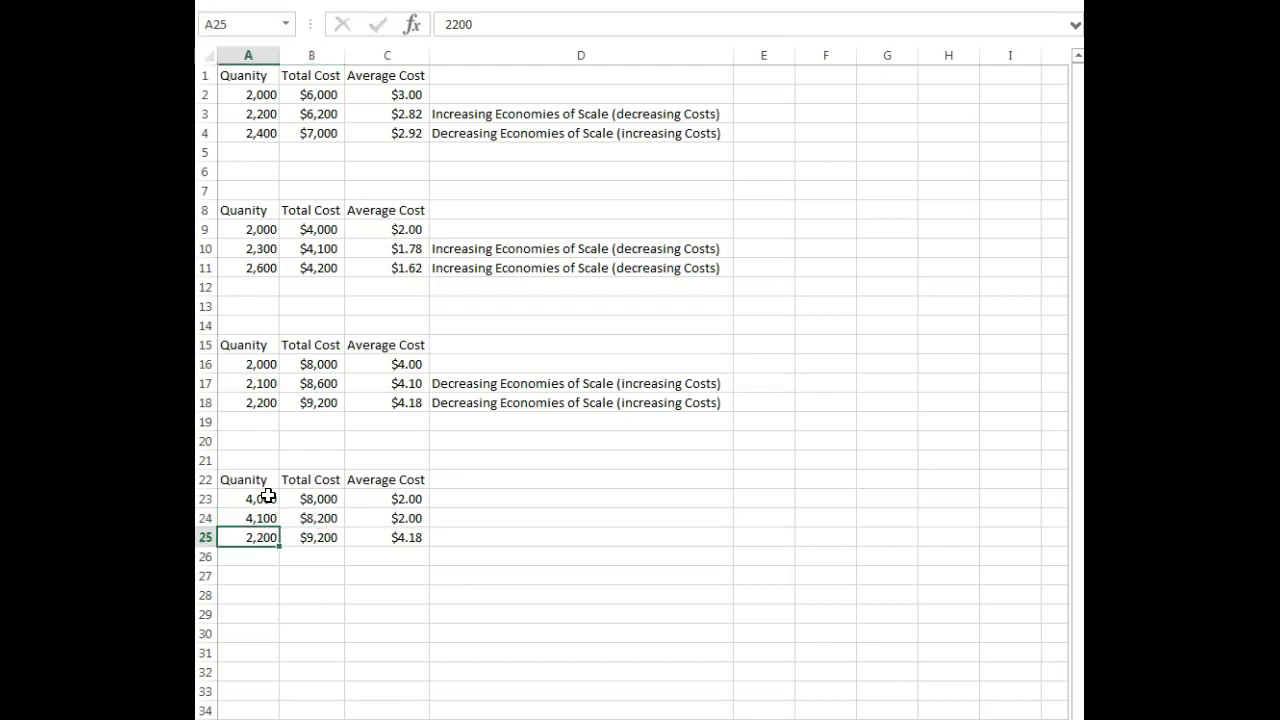
# - Change row 25 of the fourth table to quantity 4200 and total cost 8400
pyautogui.write('420')
pyautogui.press('Tab')
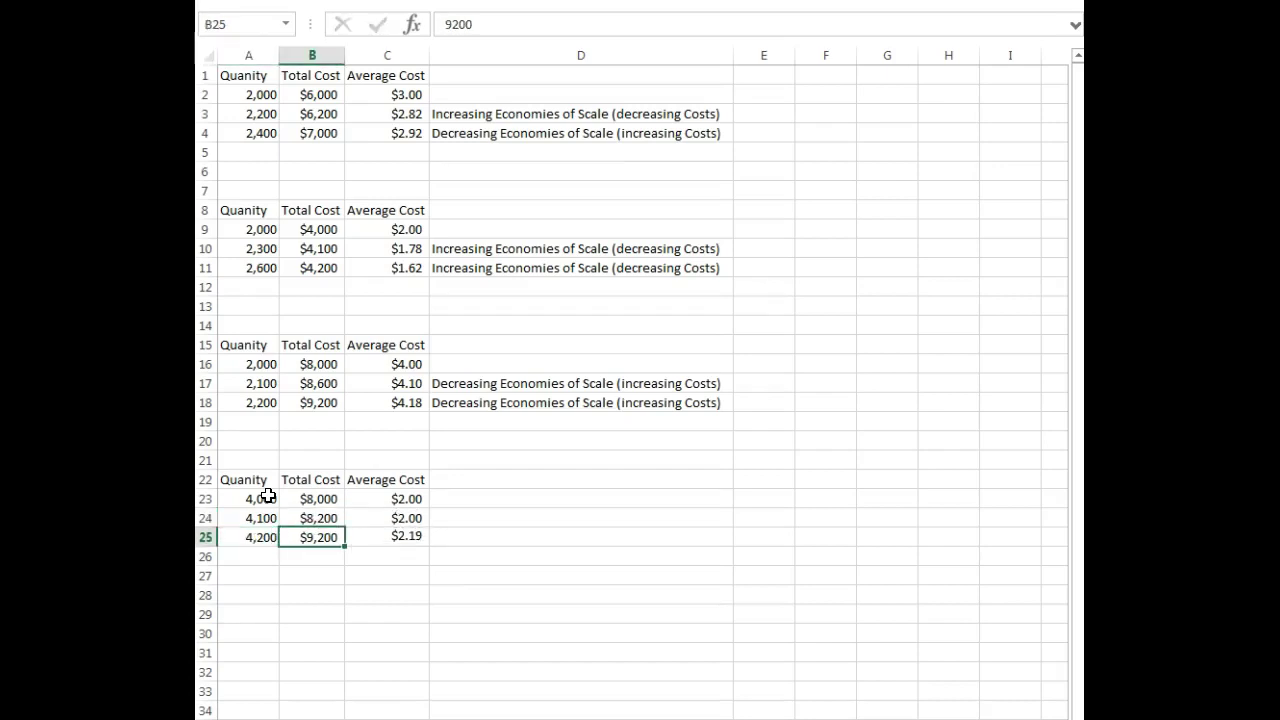
pyautogui.write('8400')
pyautogui.press('Tab')
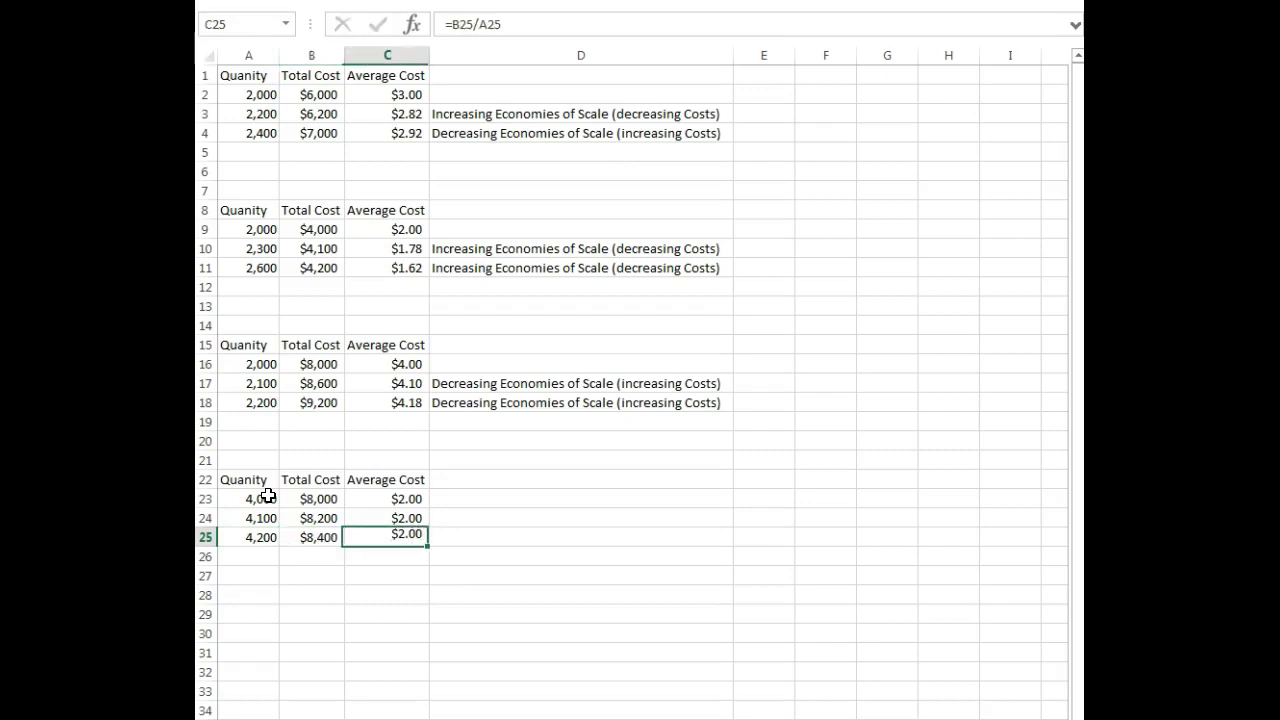
# - Enter the note "Constant economies of scale" in D24 beside the fourth table
pyautogui.click(470, 521)
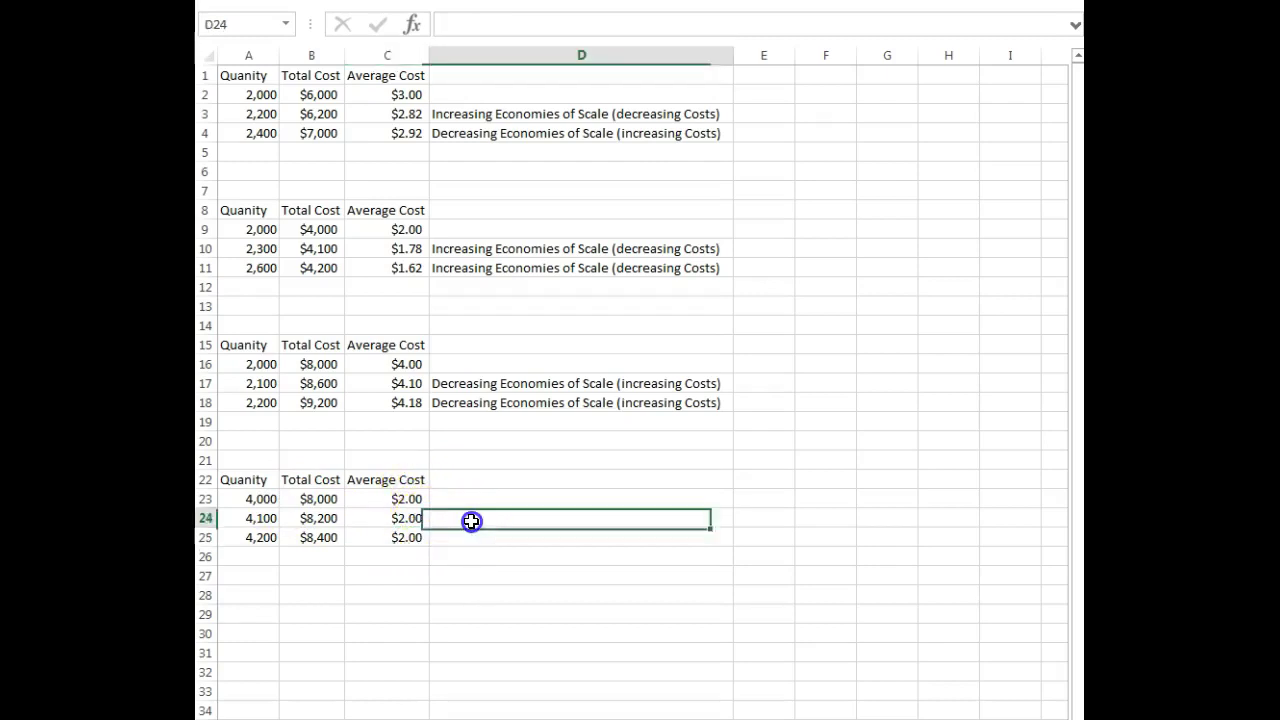
pyautogui.write('Constan')
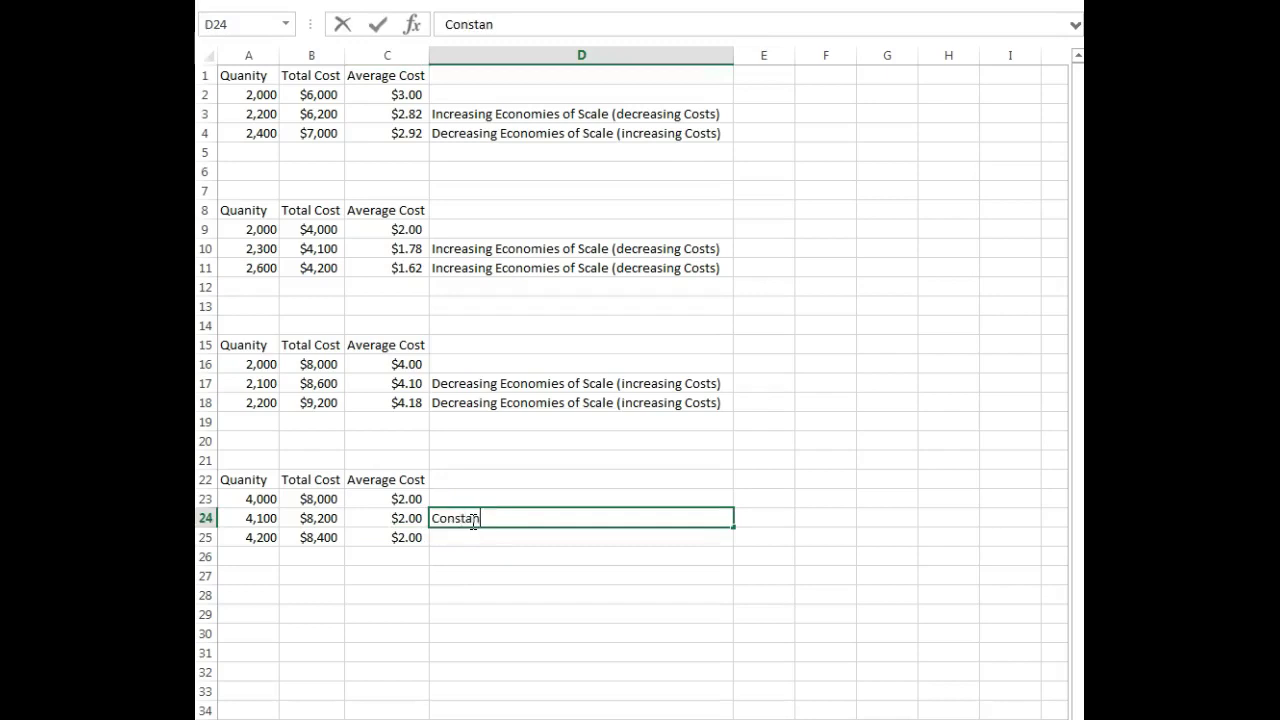
pyautogui.write('t economies of scale')
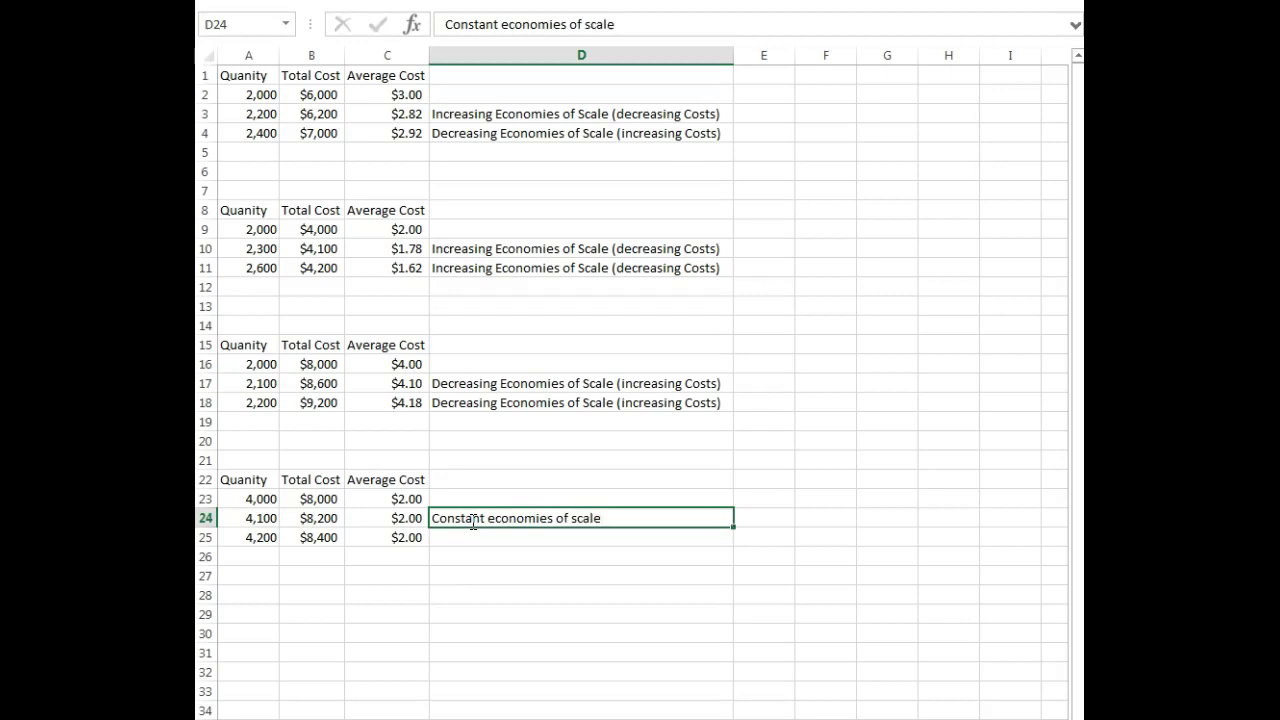
pyautogui.press('Return')
# - Append "(no change in average cost)" to the note in D24
pyautogui.click(471, 521)
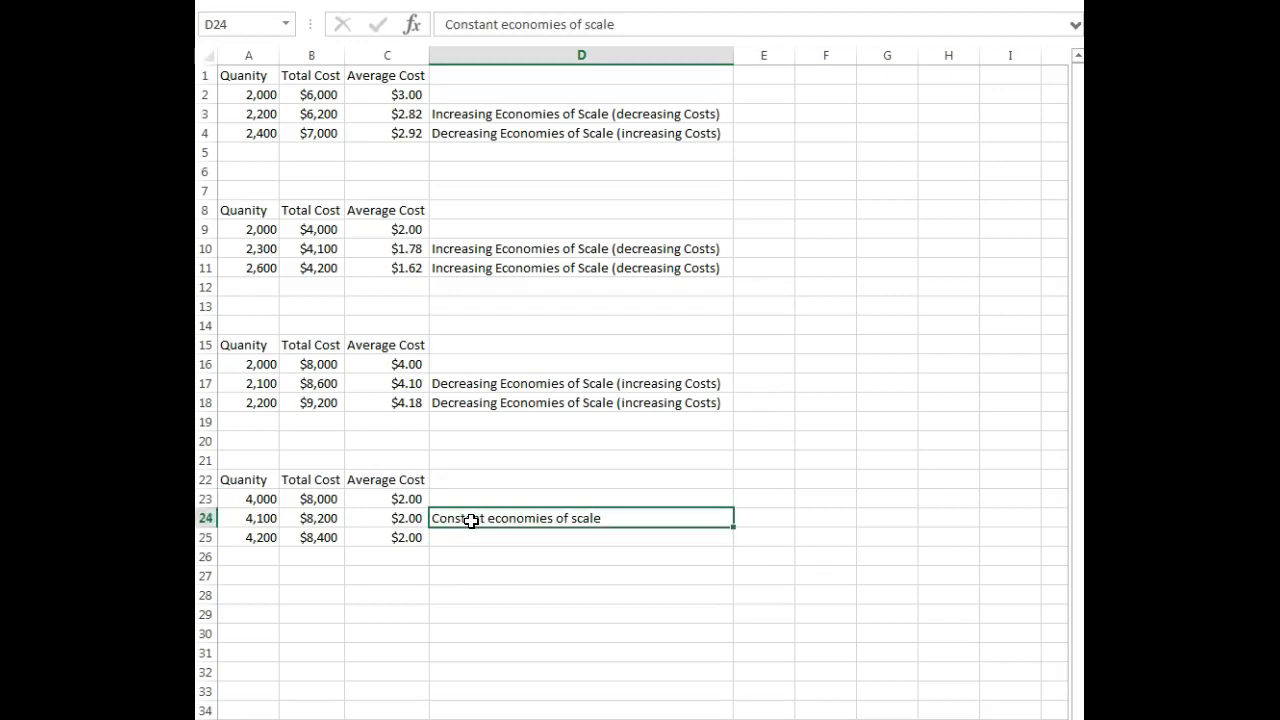
pyautogui.press('F2')
pyautogui.write('(no change in cos')
pyautogui.press('BackSpace')
pyautogui.write('ave')
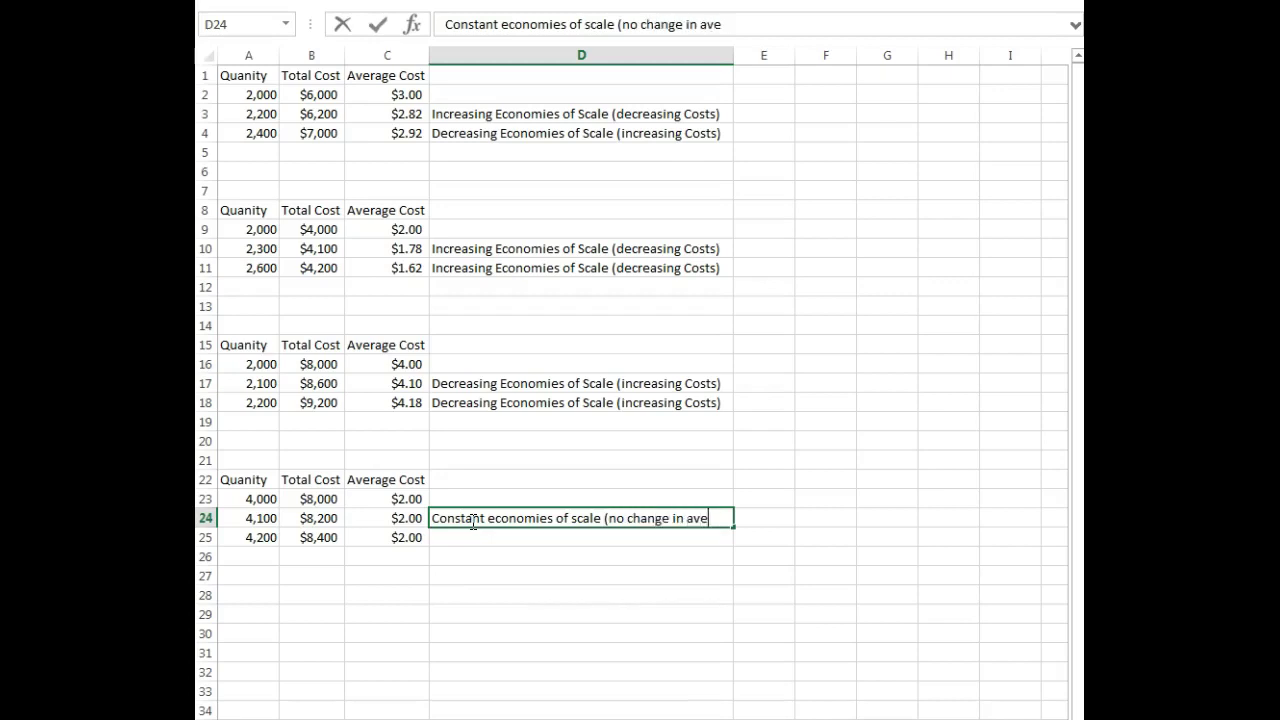
pyautogui.press('Return')
# - Copy the constant economies of scale note from D24 to D25
pyautogui.click(471, 518)
pyautogui.hotkey('ctrl', 'c')
pyautogui.press('Down')
pyautogui.hotkey('ctrl', 'v')
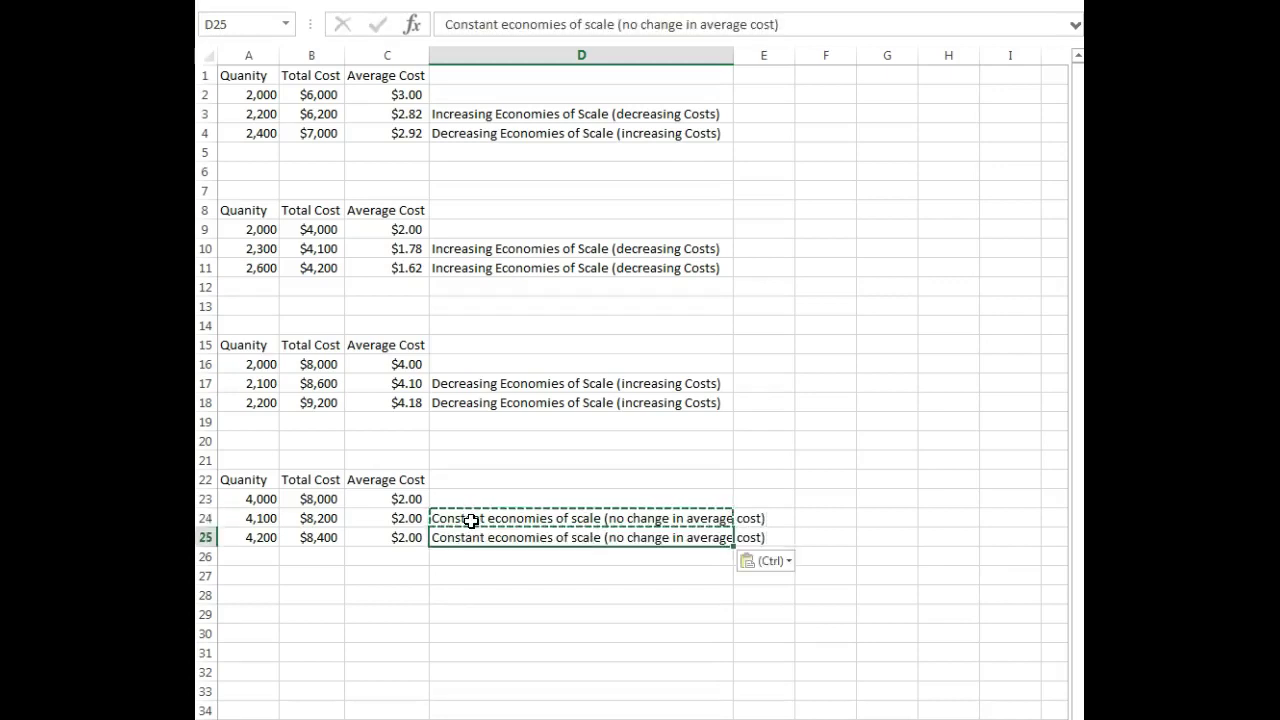
pyautogui.click(581, 655)
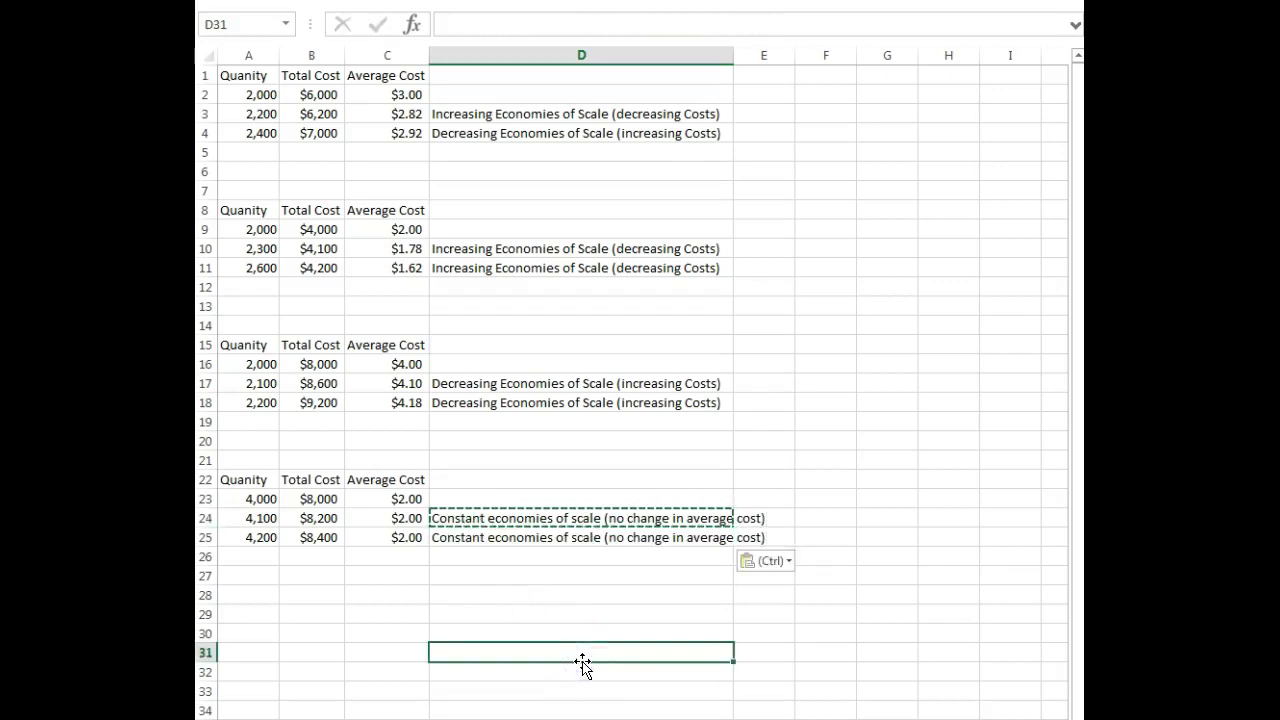